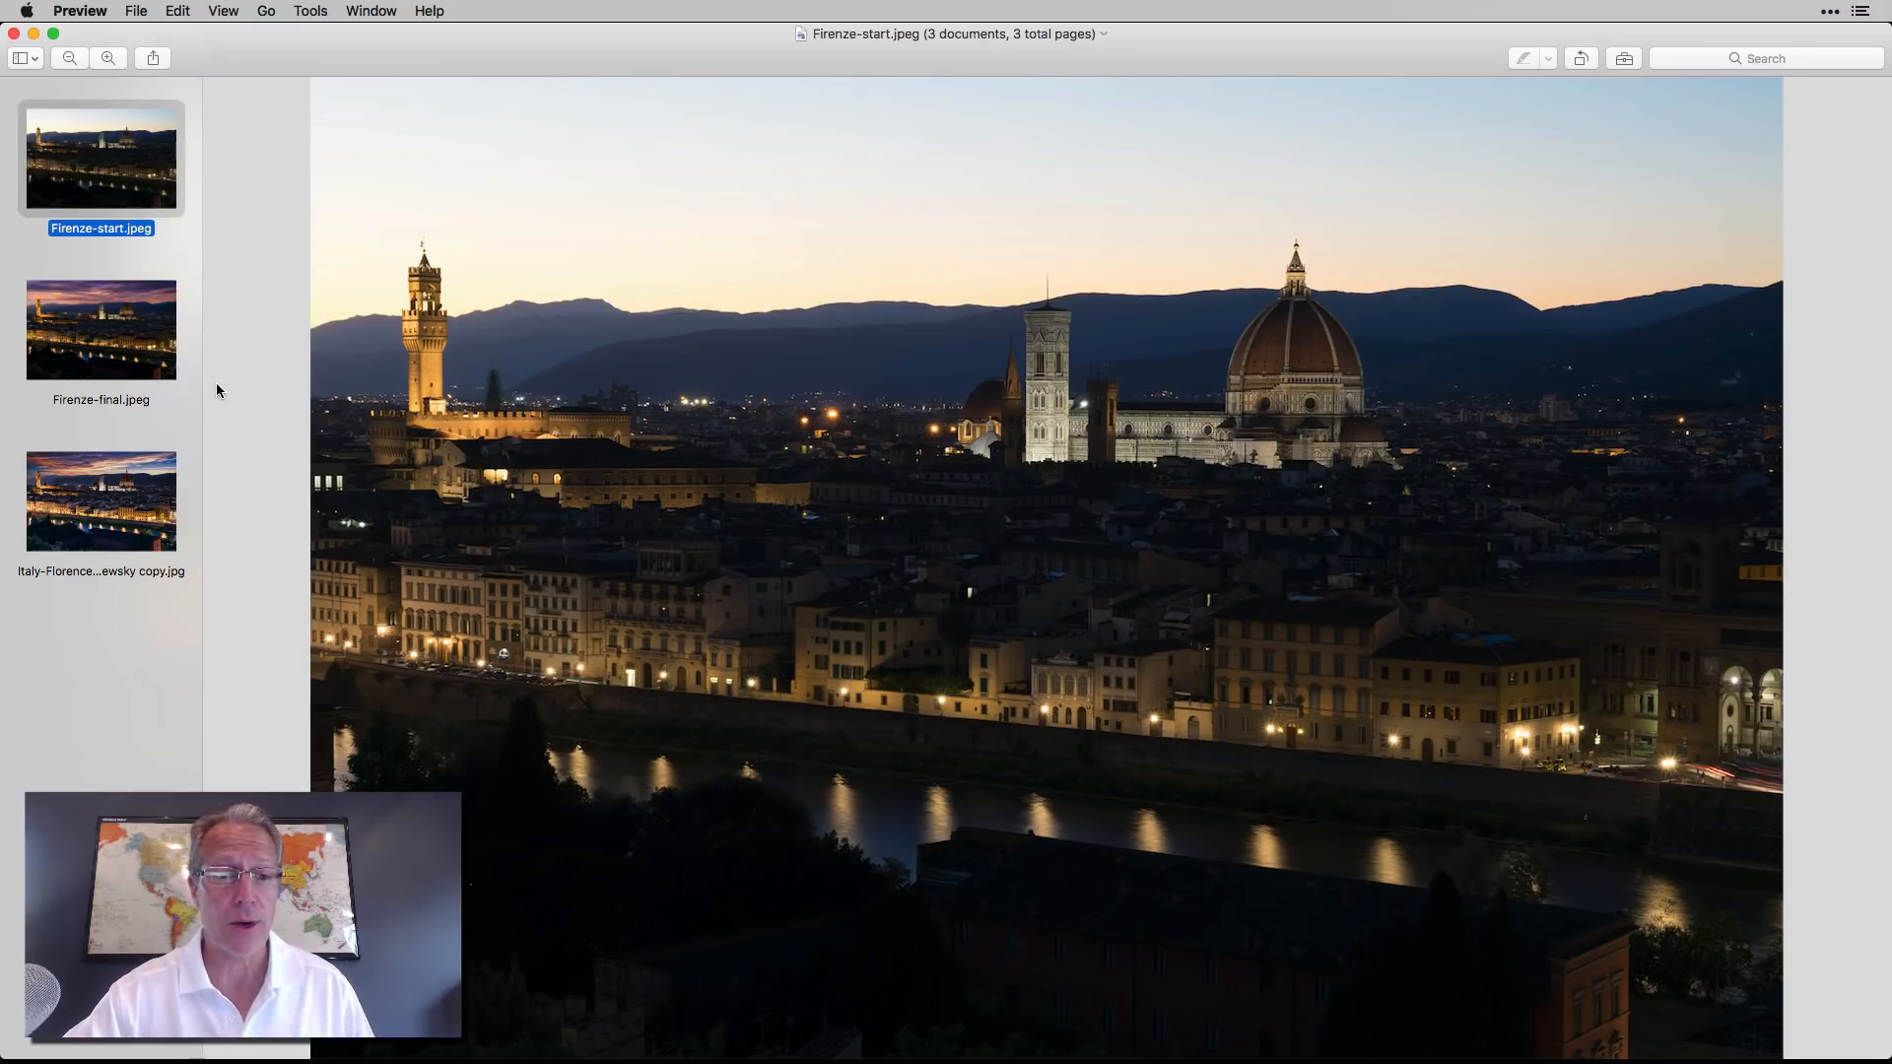
# Compare Firenze-start.jpeg with Firenze-final.jpeg, and view the Italy-Florence-skyline-sunset-newsky copy.jpg version.
pyautogui.press('Down')
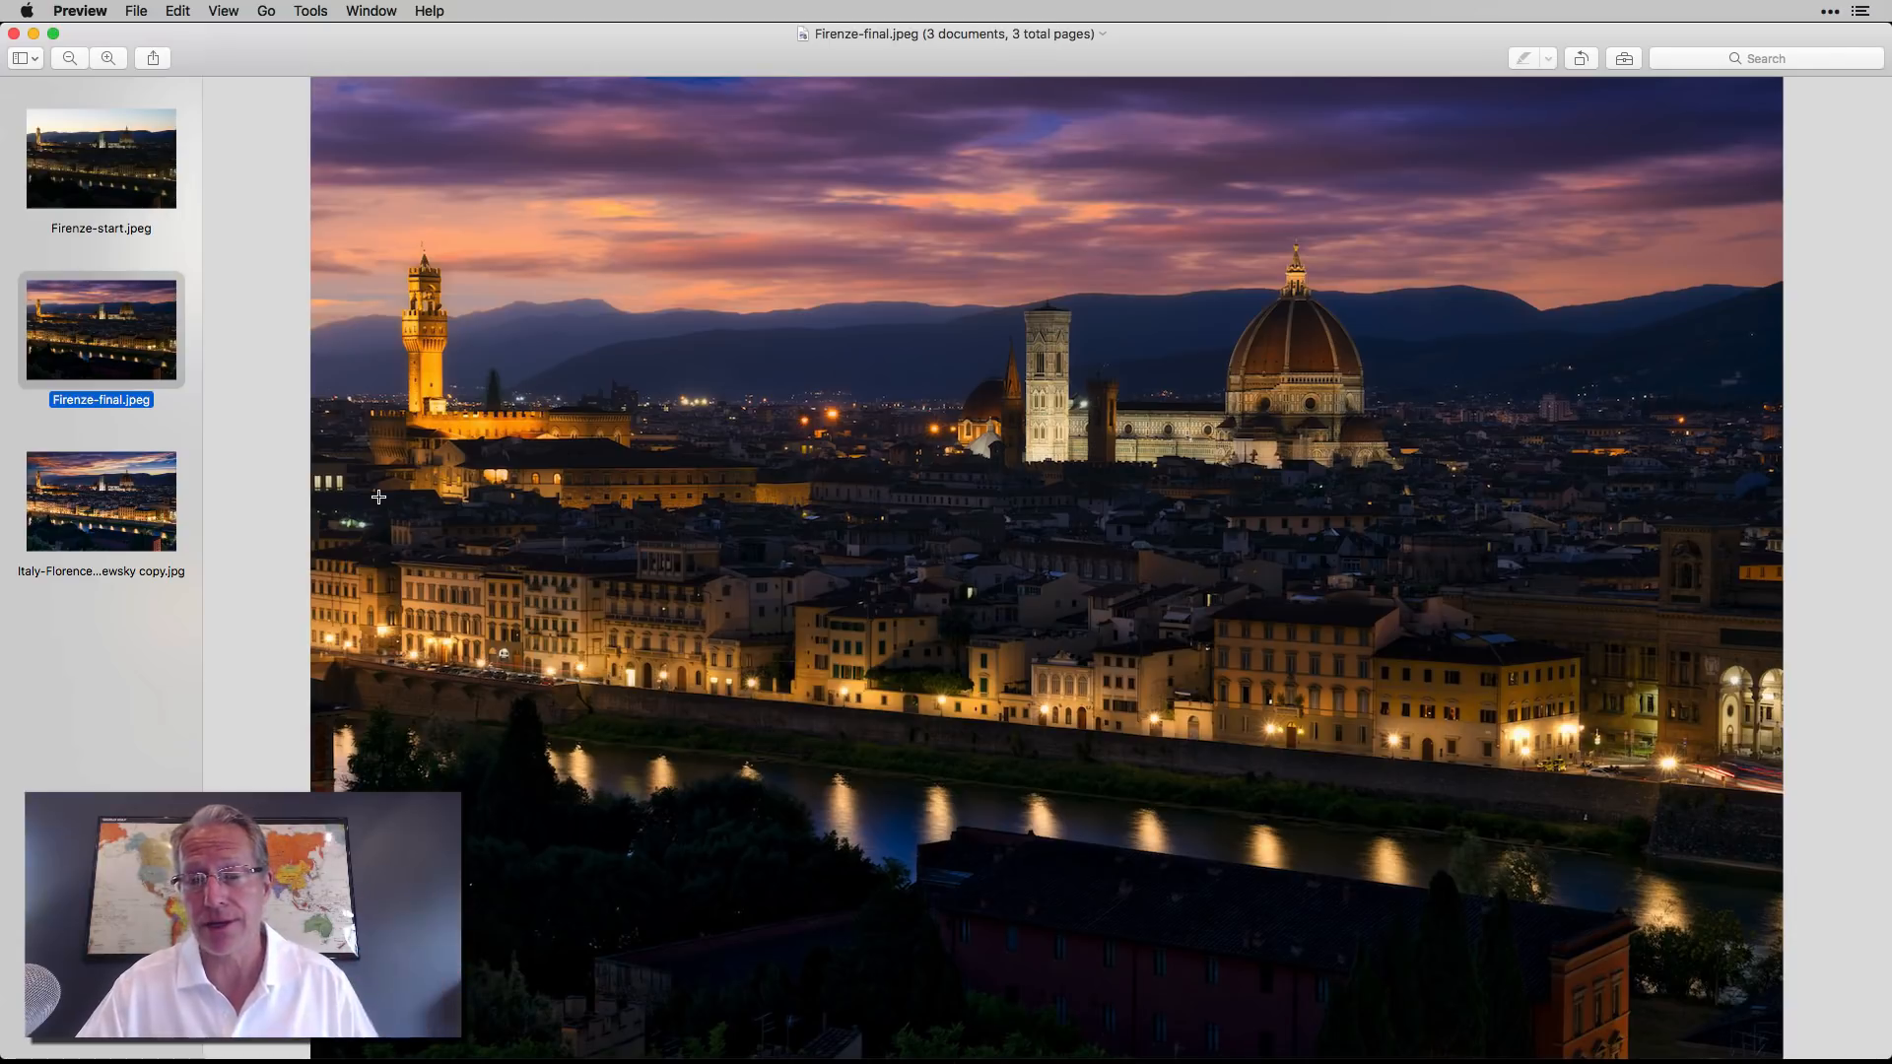
pyautogui.press('Up')
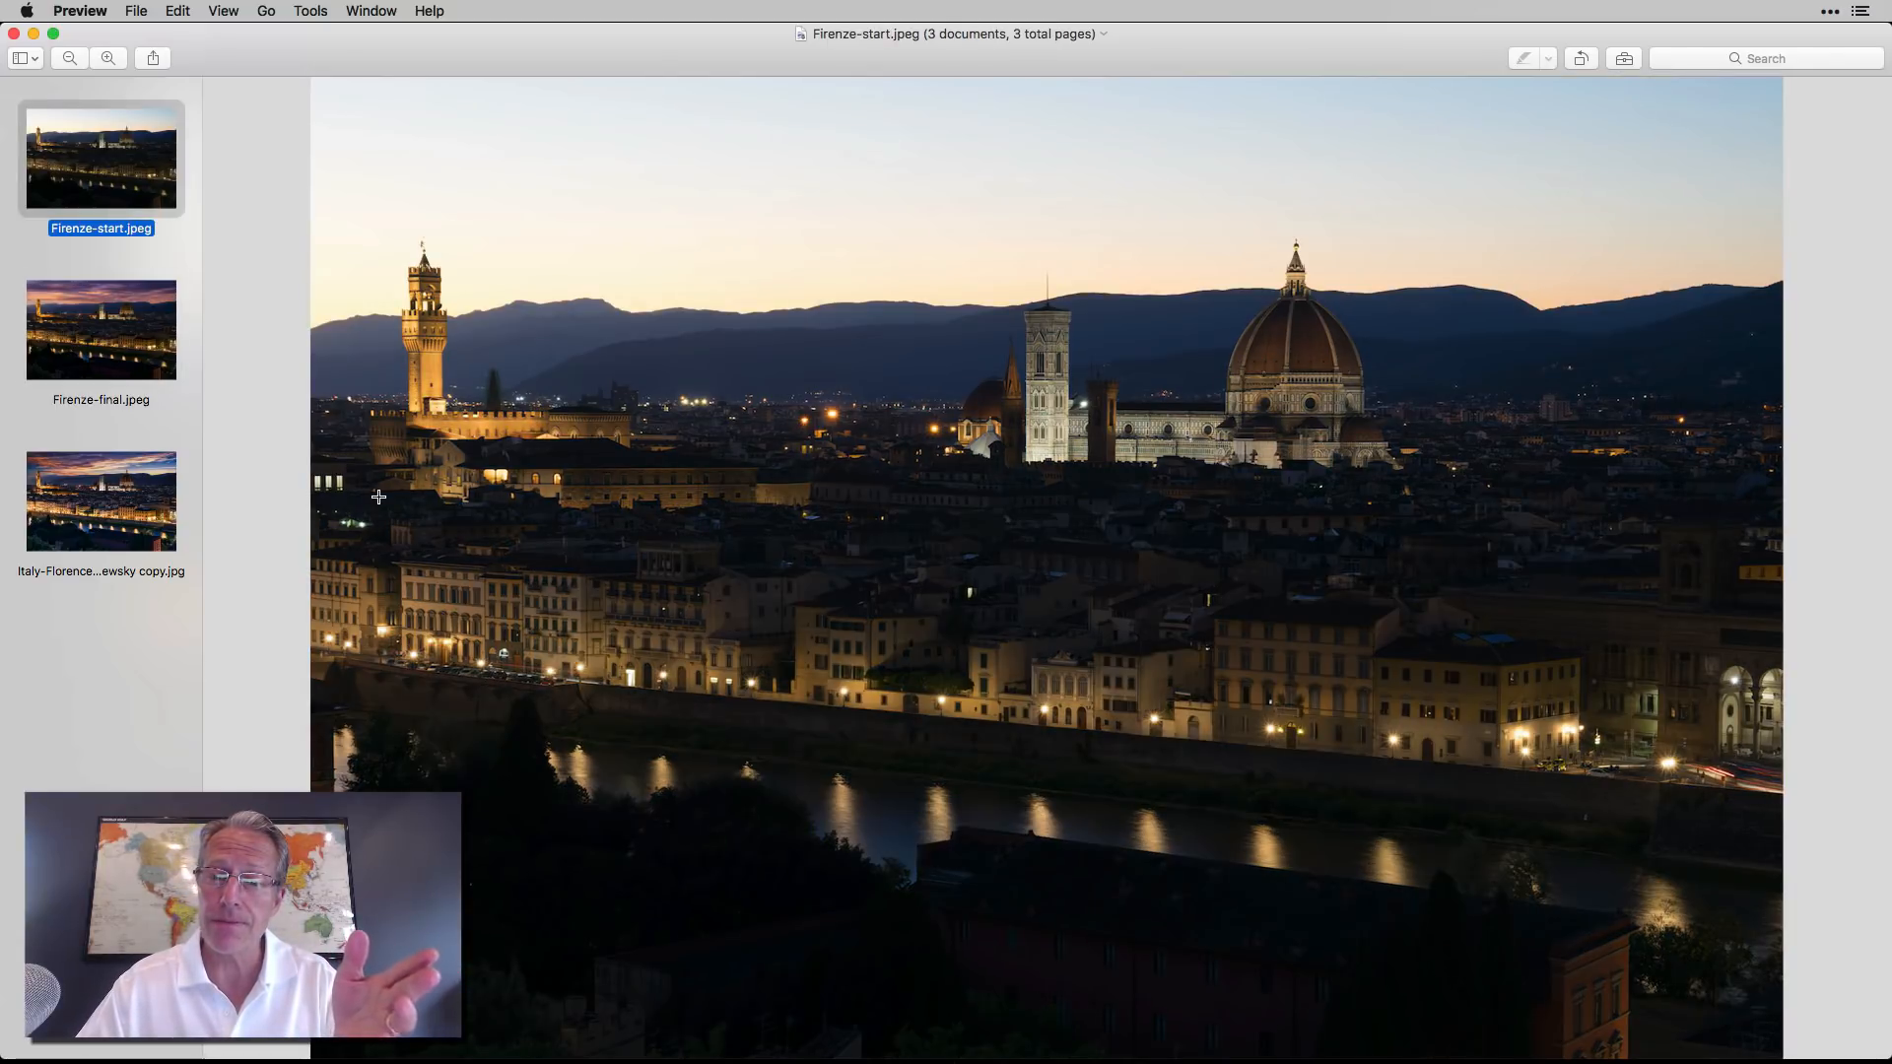
pyautogui.press('Down')
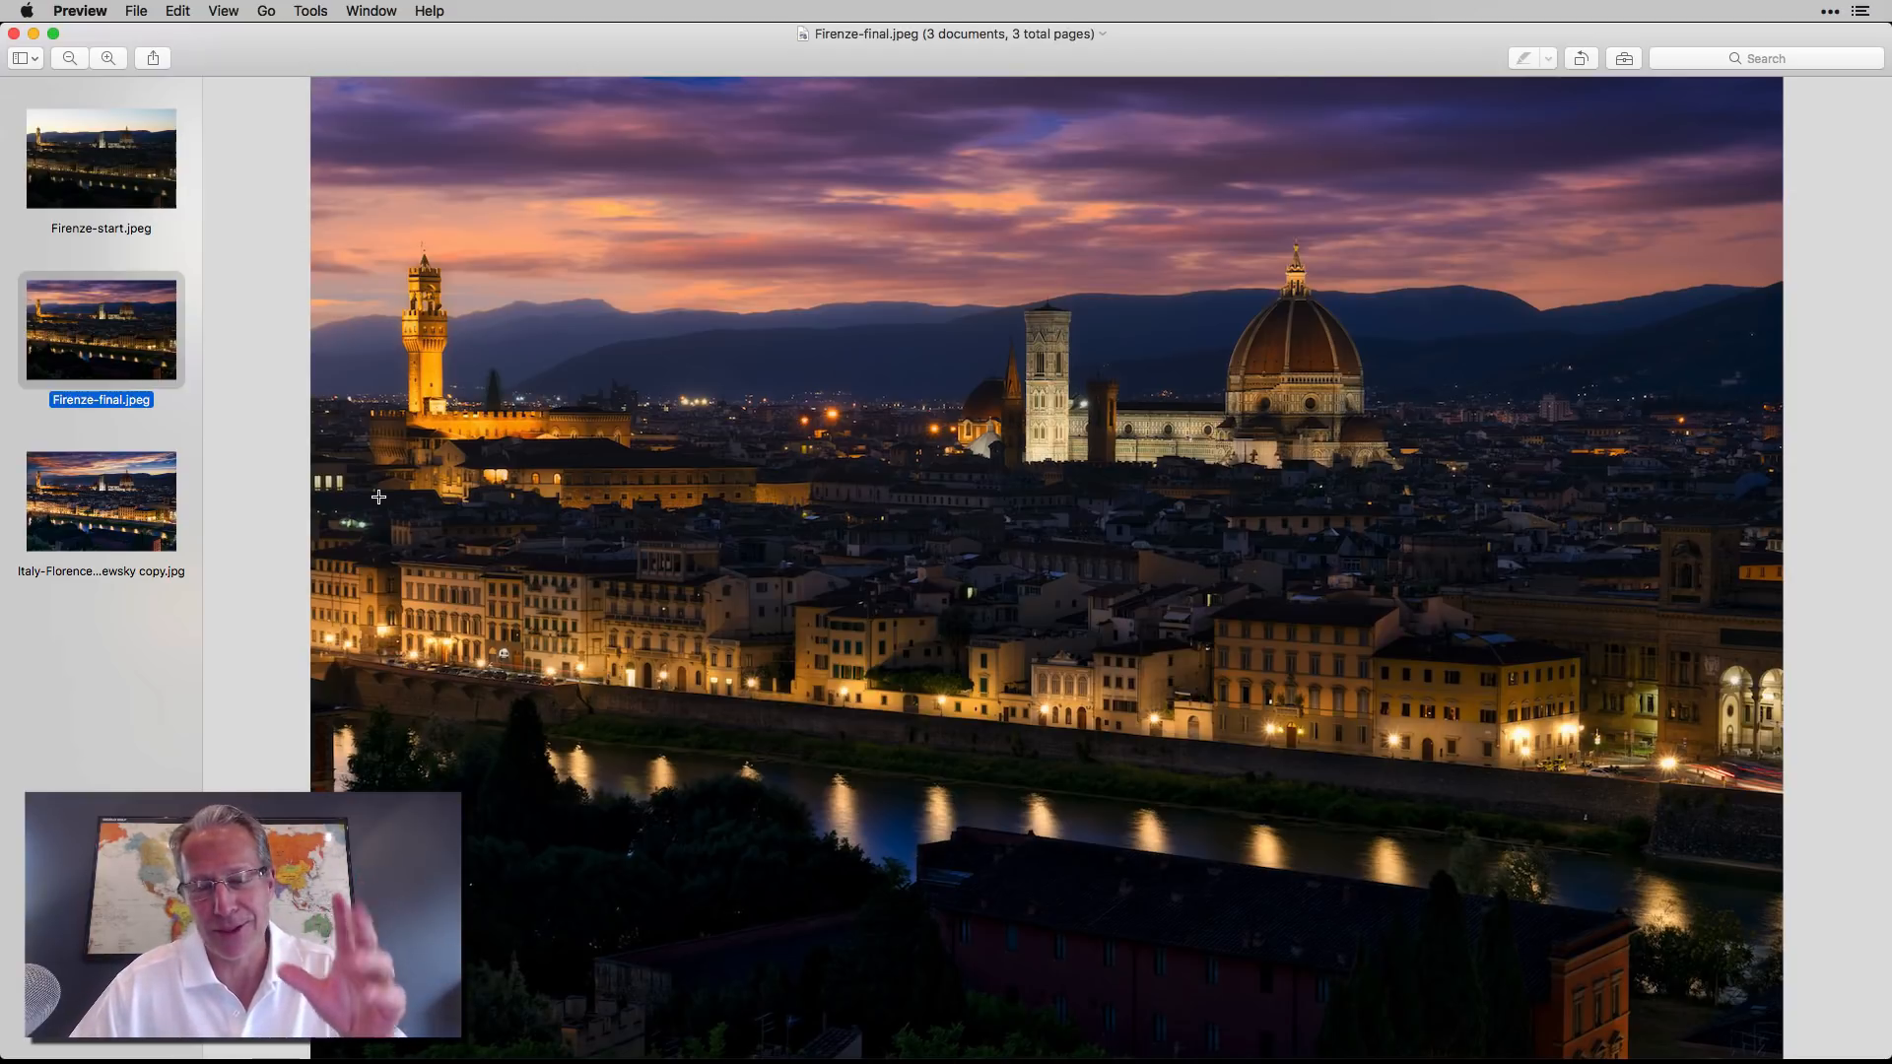
pyautogui.press('Down')
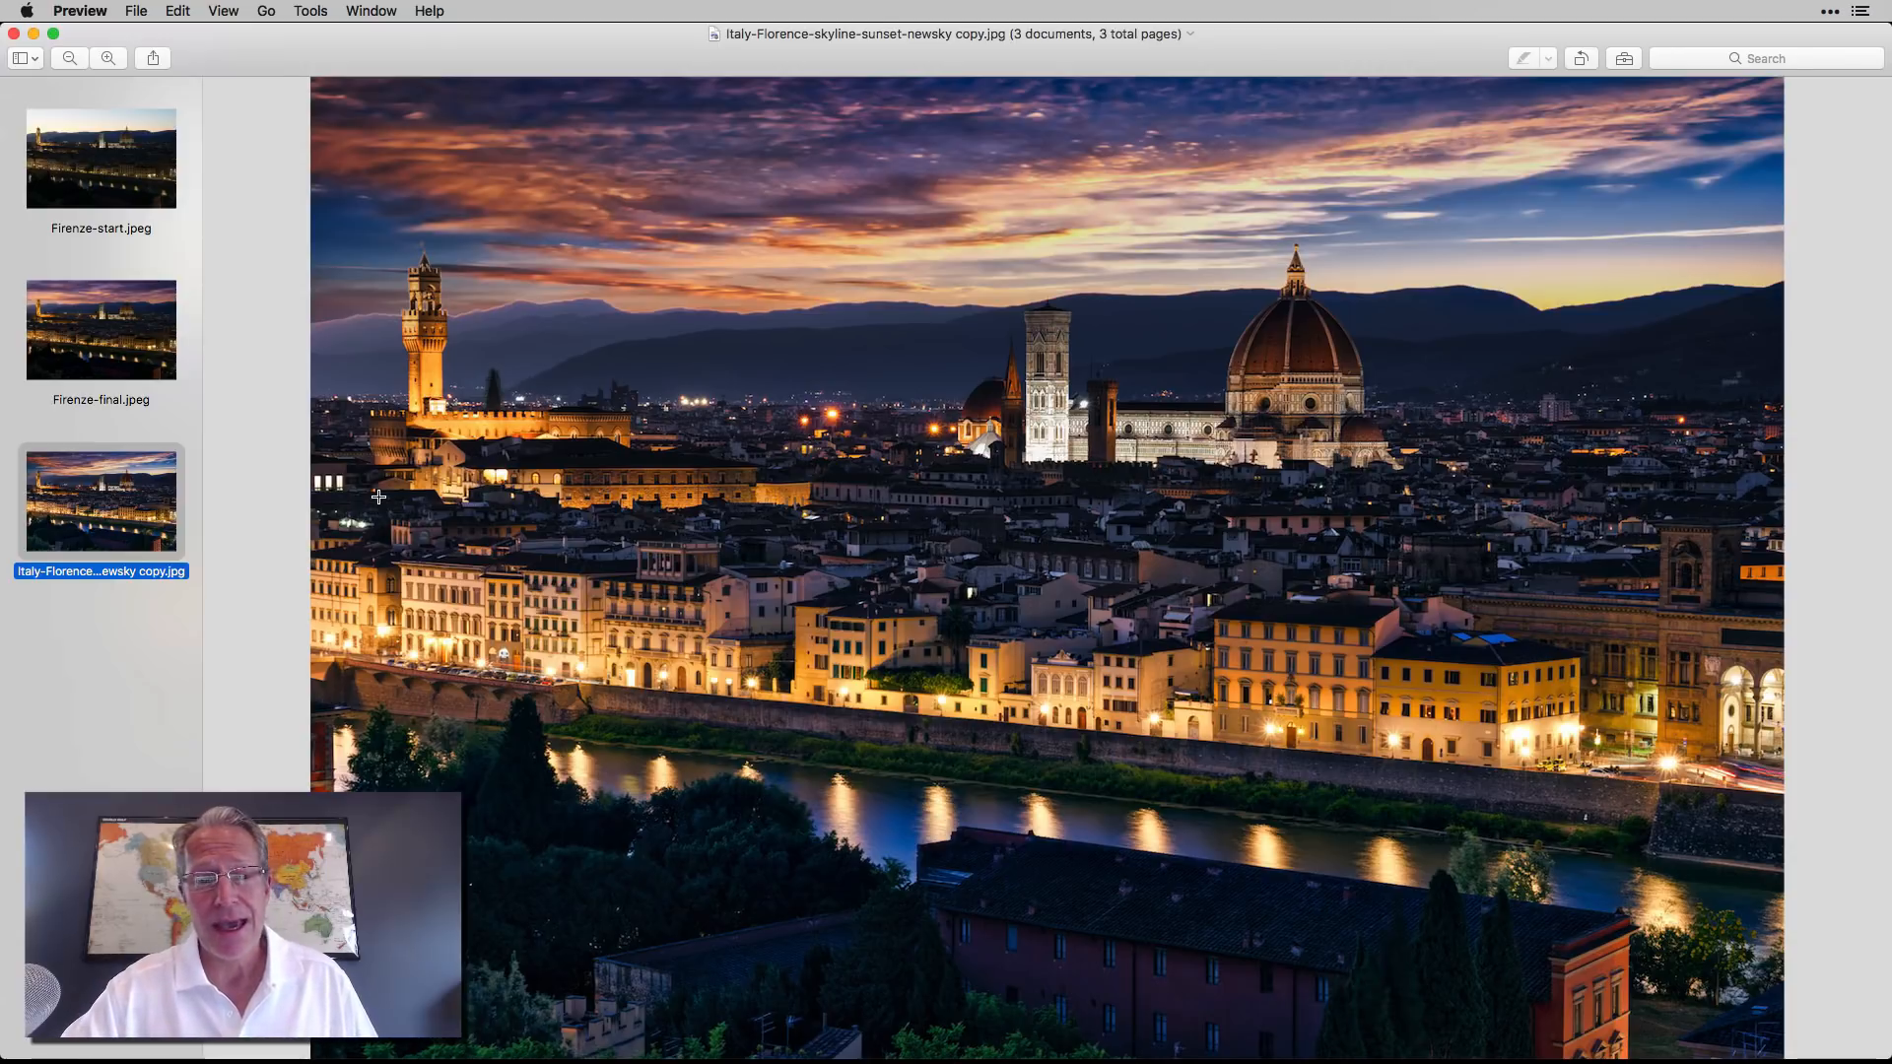
# Examine the newsky copy up close around the lit tower, the mountain ridge and the sky.
pyautogui.click(108, 57)
pyautogui.scroll(5, 606, 459)
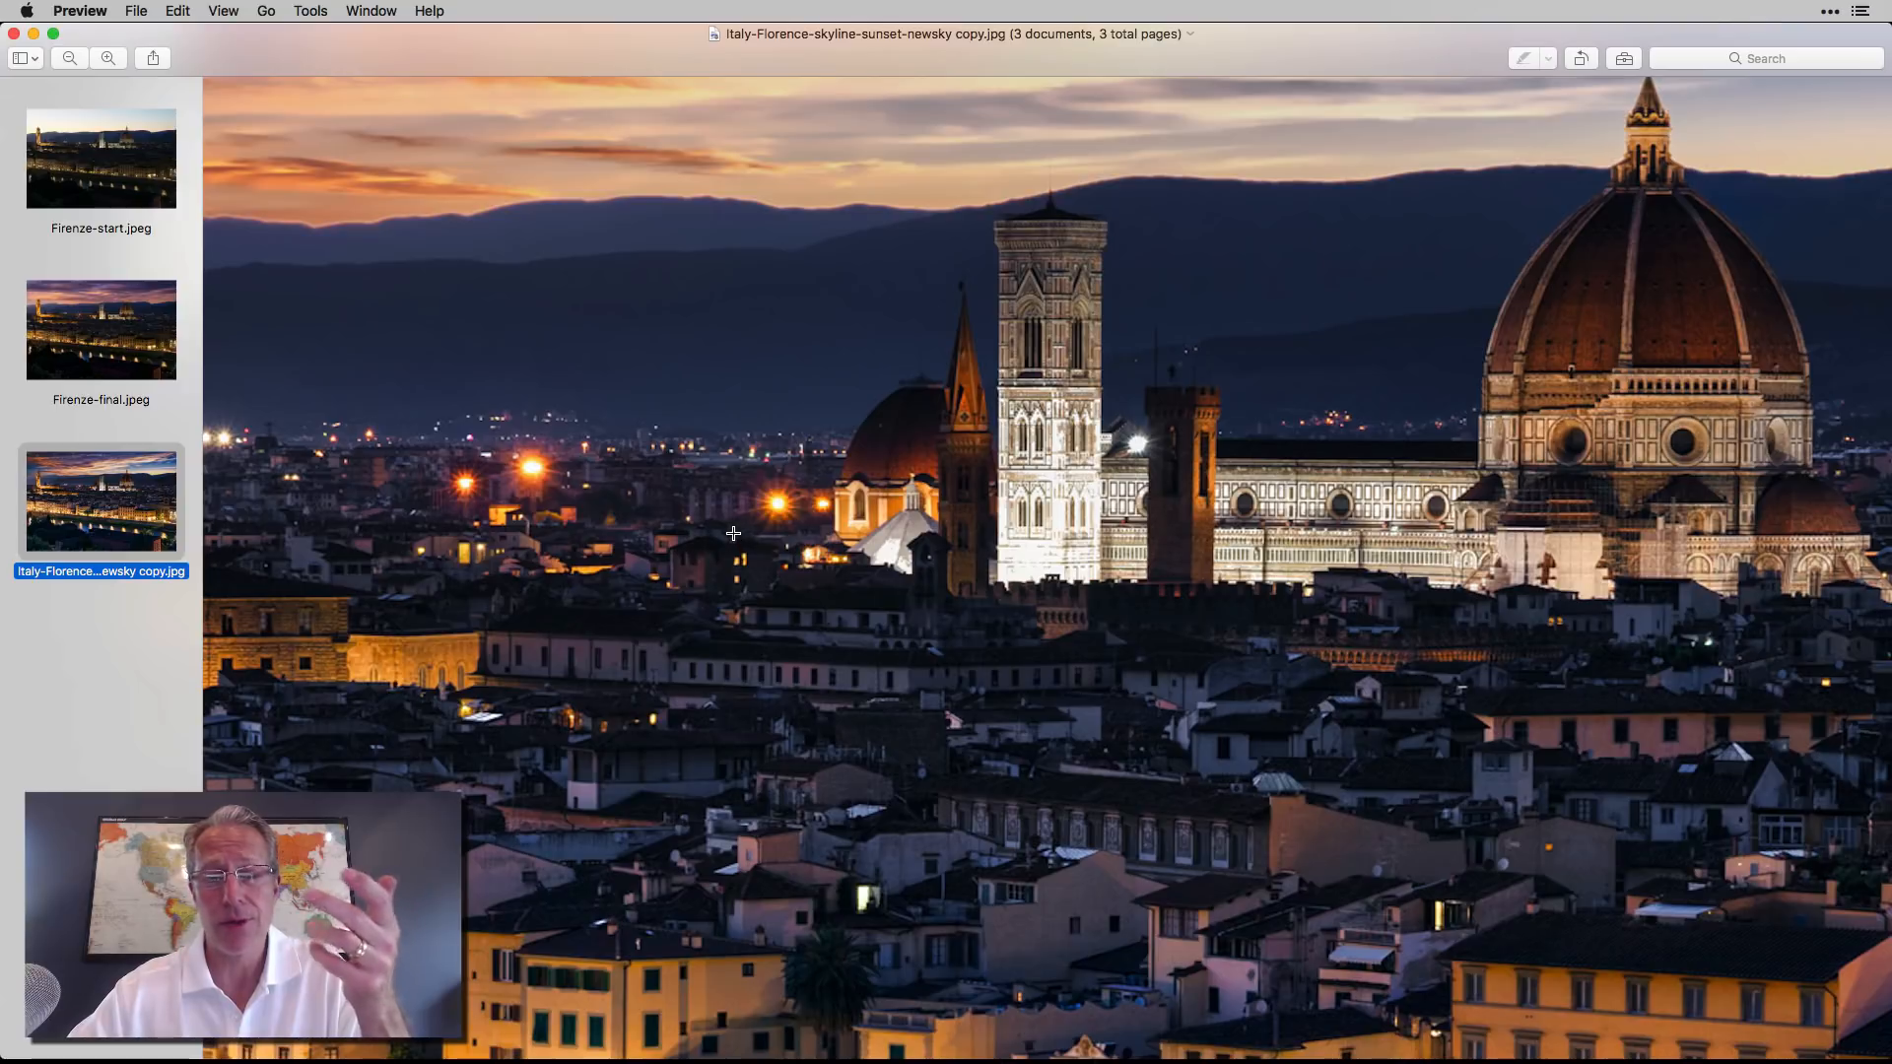
pyautogui.hscroll(-8, 734, 533)
pyautogui.hscroll(-10, 734, 533)
pyautogui.scroll(3, 733, 534)
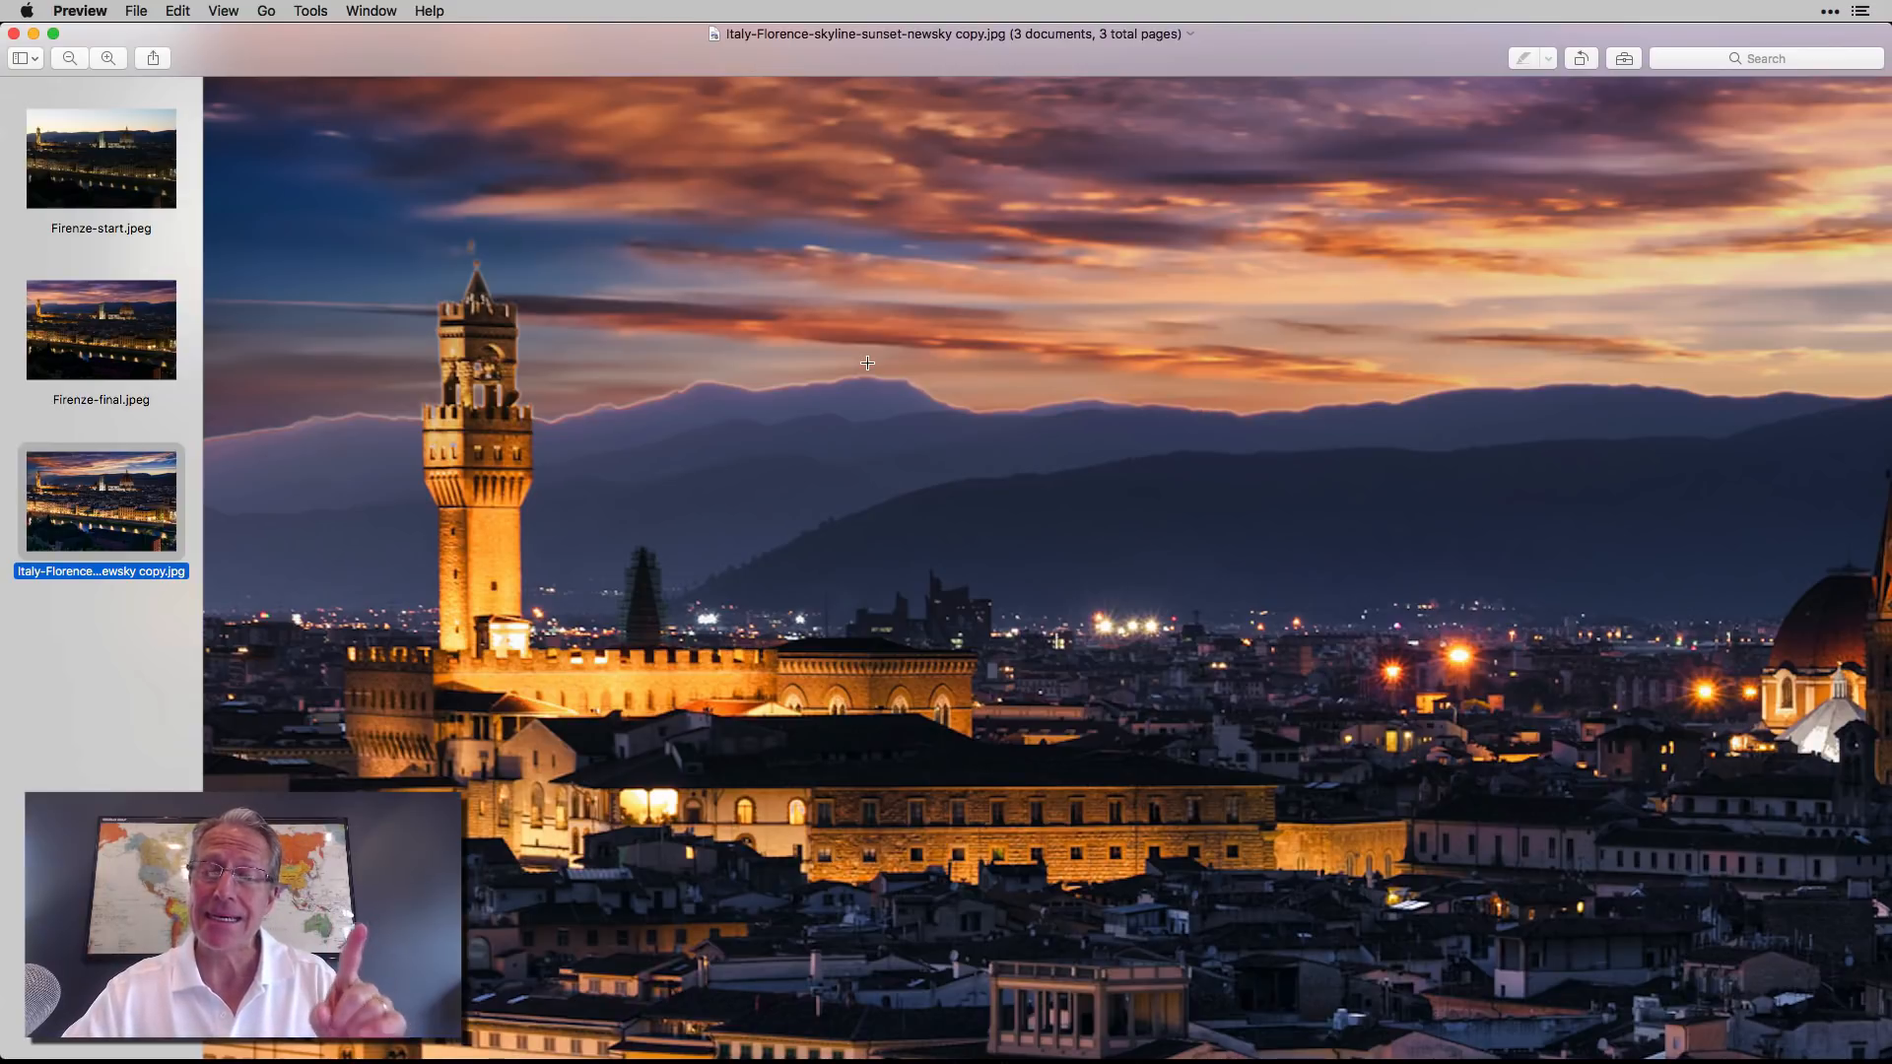
# Compare Firenze-start.jpeg with the newsky copy and show the whole newsky image again.
pyautogui.click(132, 150)
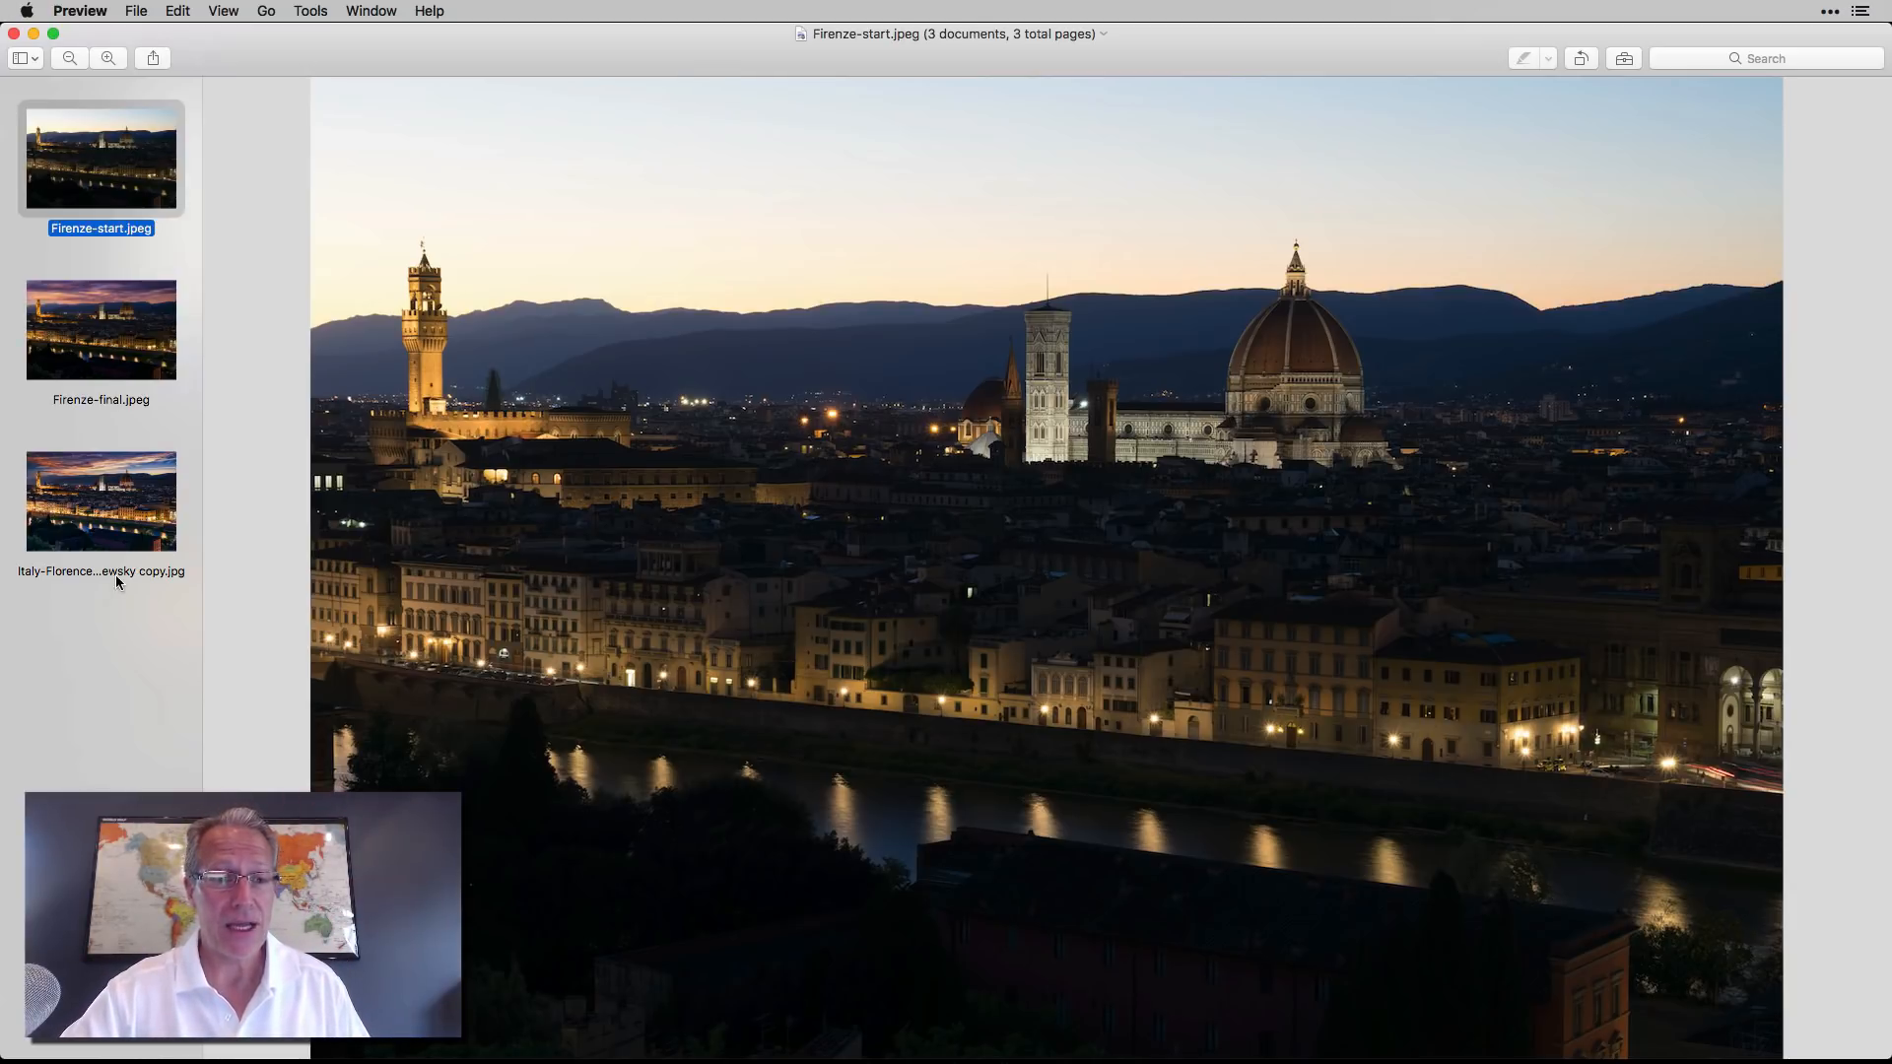
pyautogui.click(127, 513)
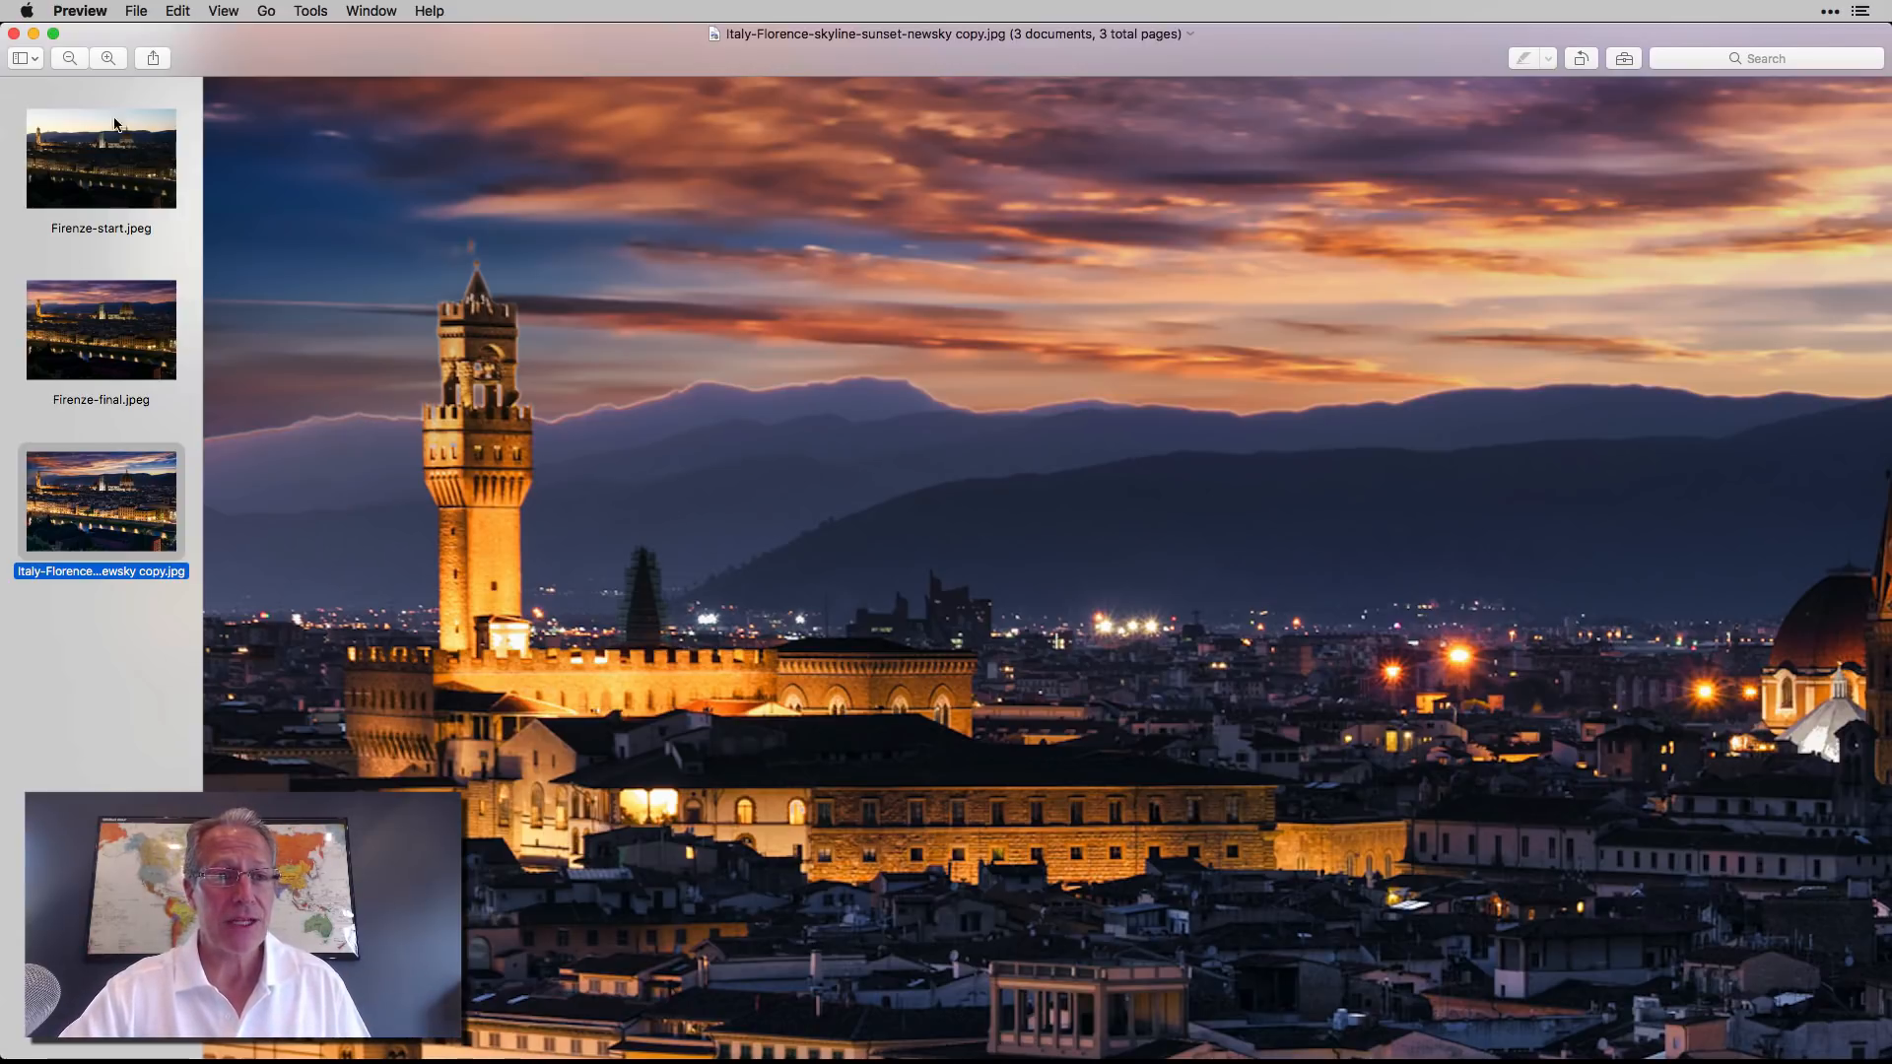
pyautogui.click(69, 62)
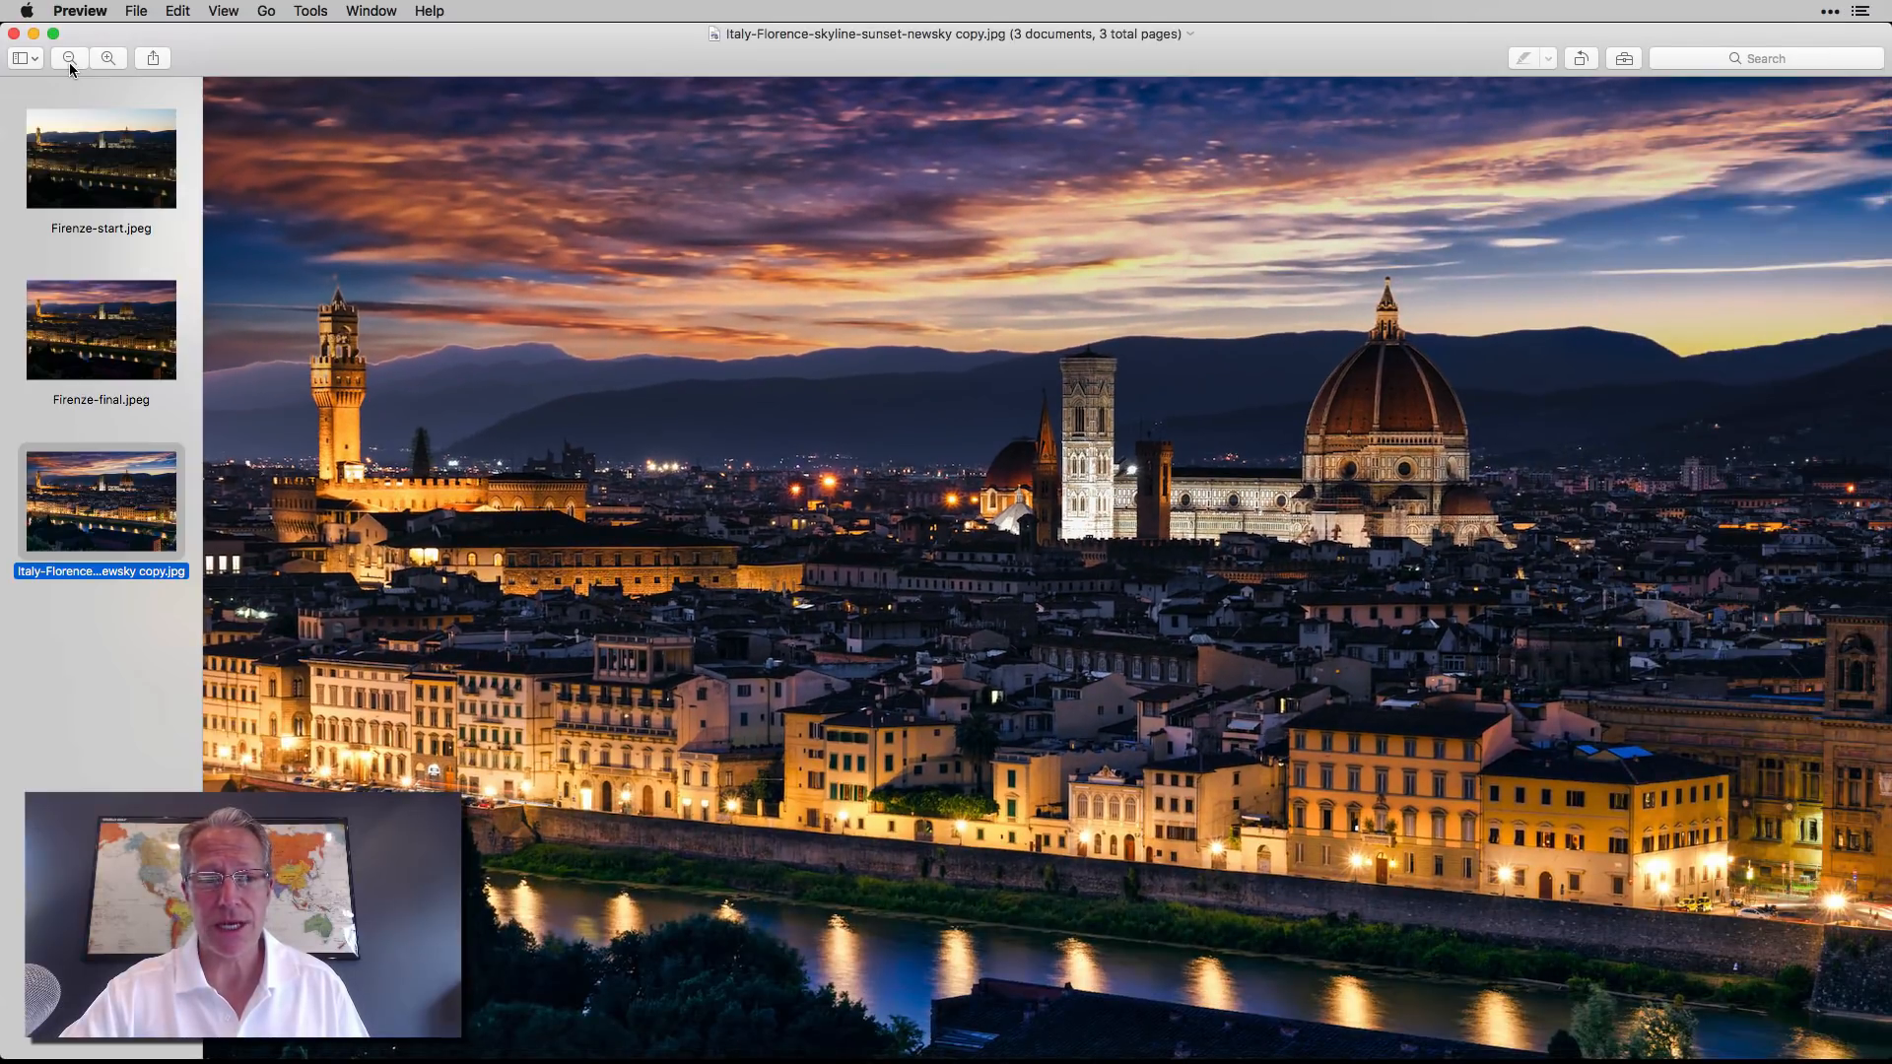
pyautogui.click(69, 62)
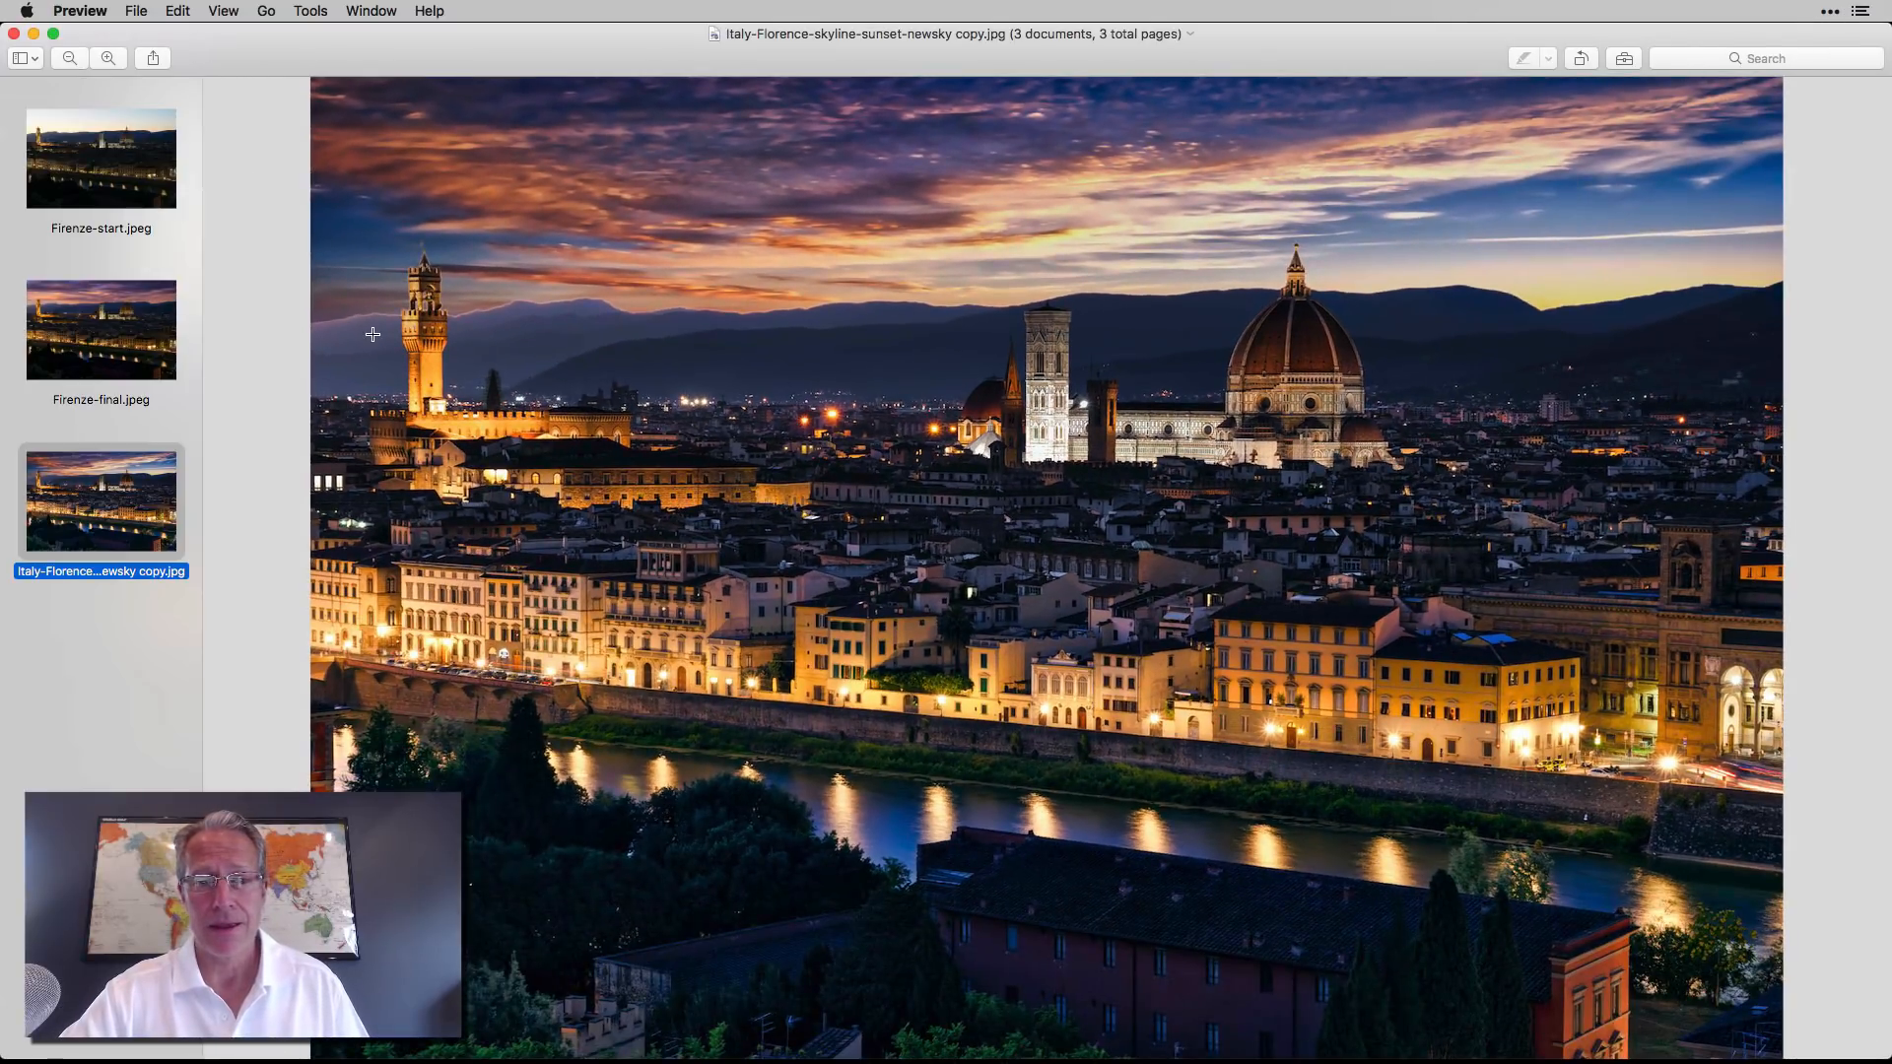
# Compare Firenze-final.jpeg with the newsky copy by alternating between them, finishing on Firenze-final.jpeg.
pyautogui.click(164, 331)
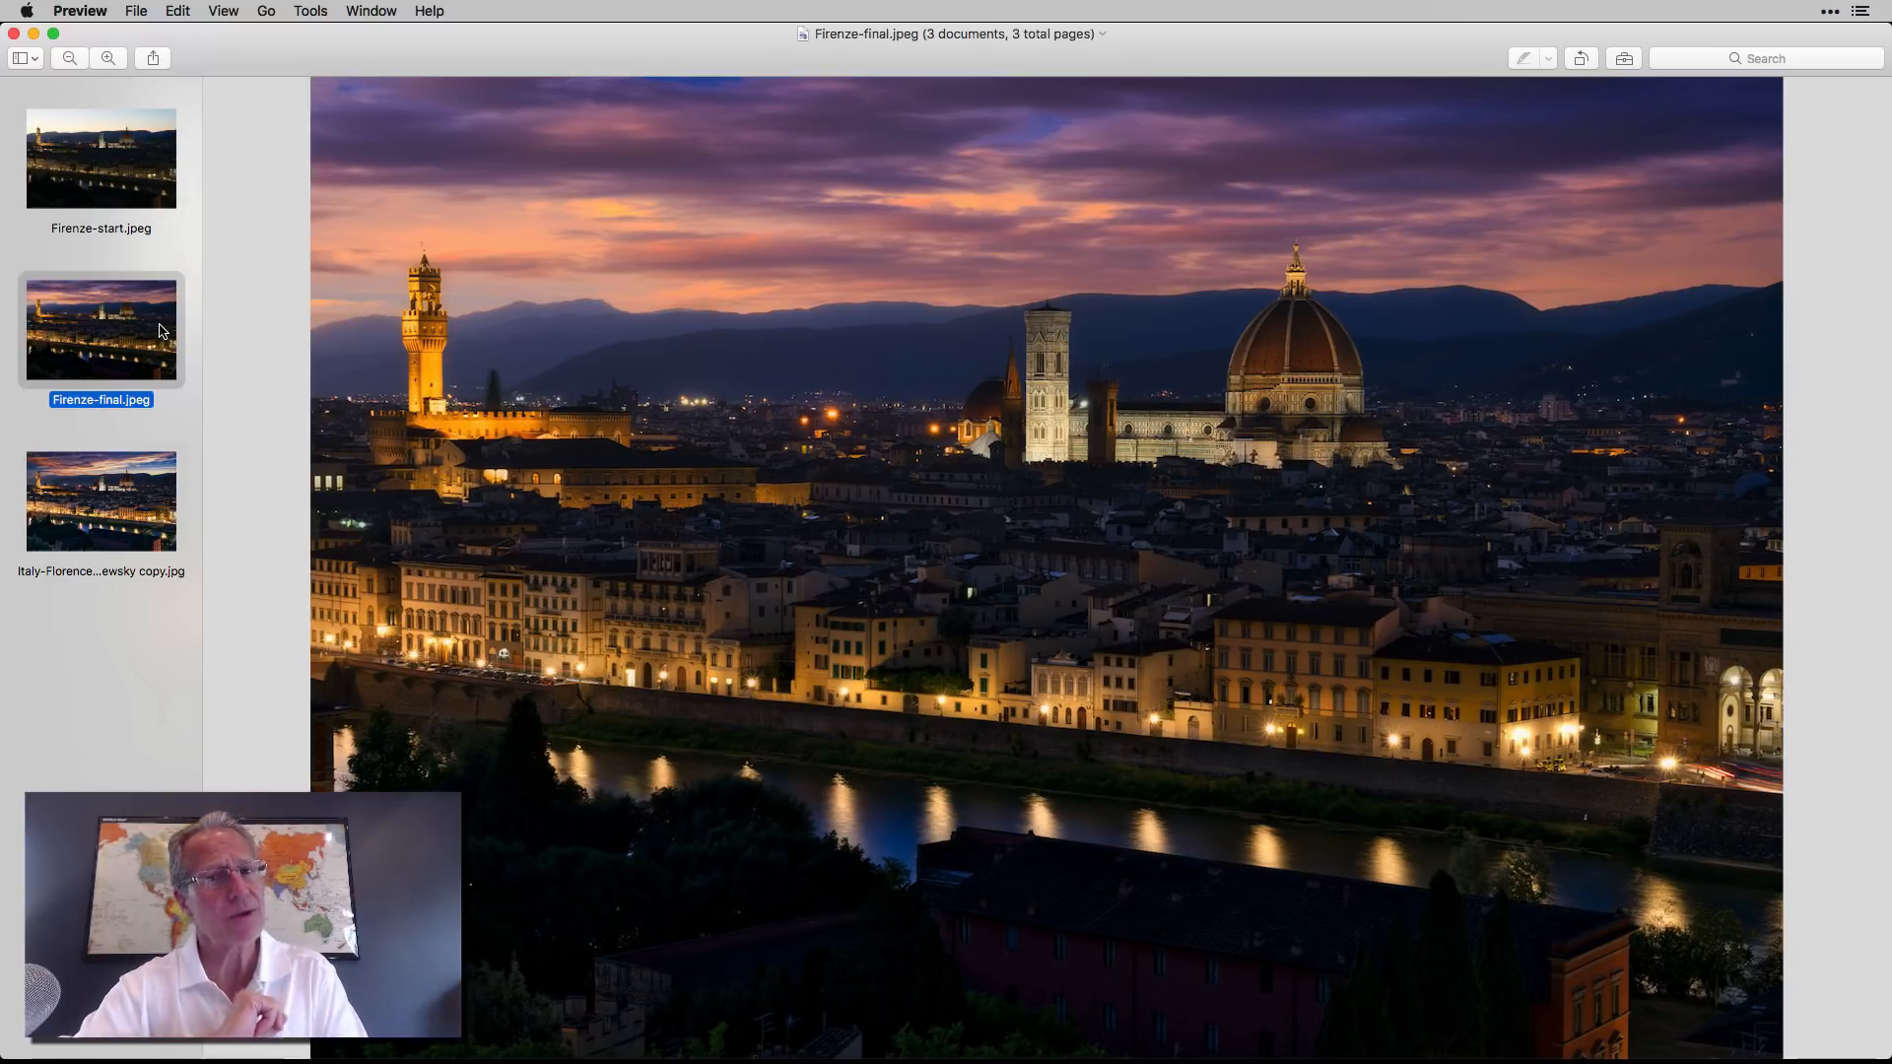
pyautogui.click(109, 489)
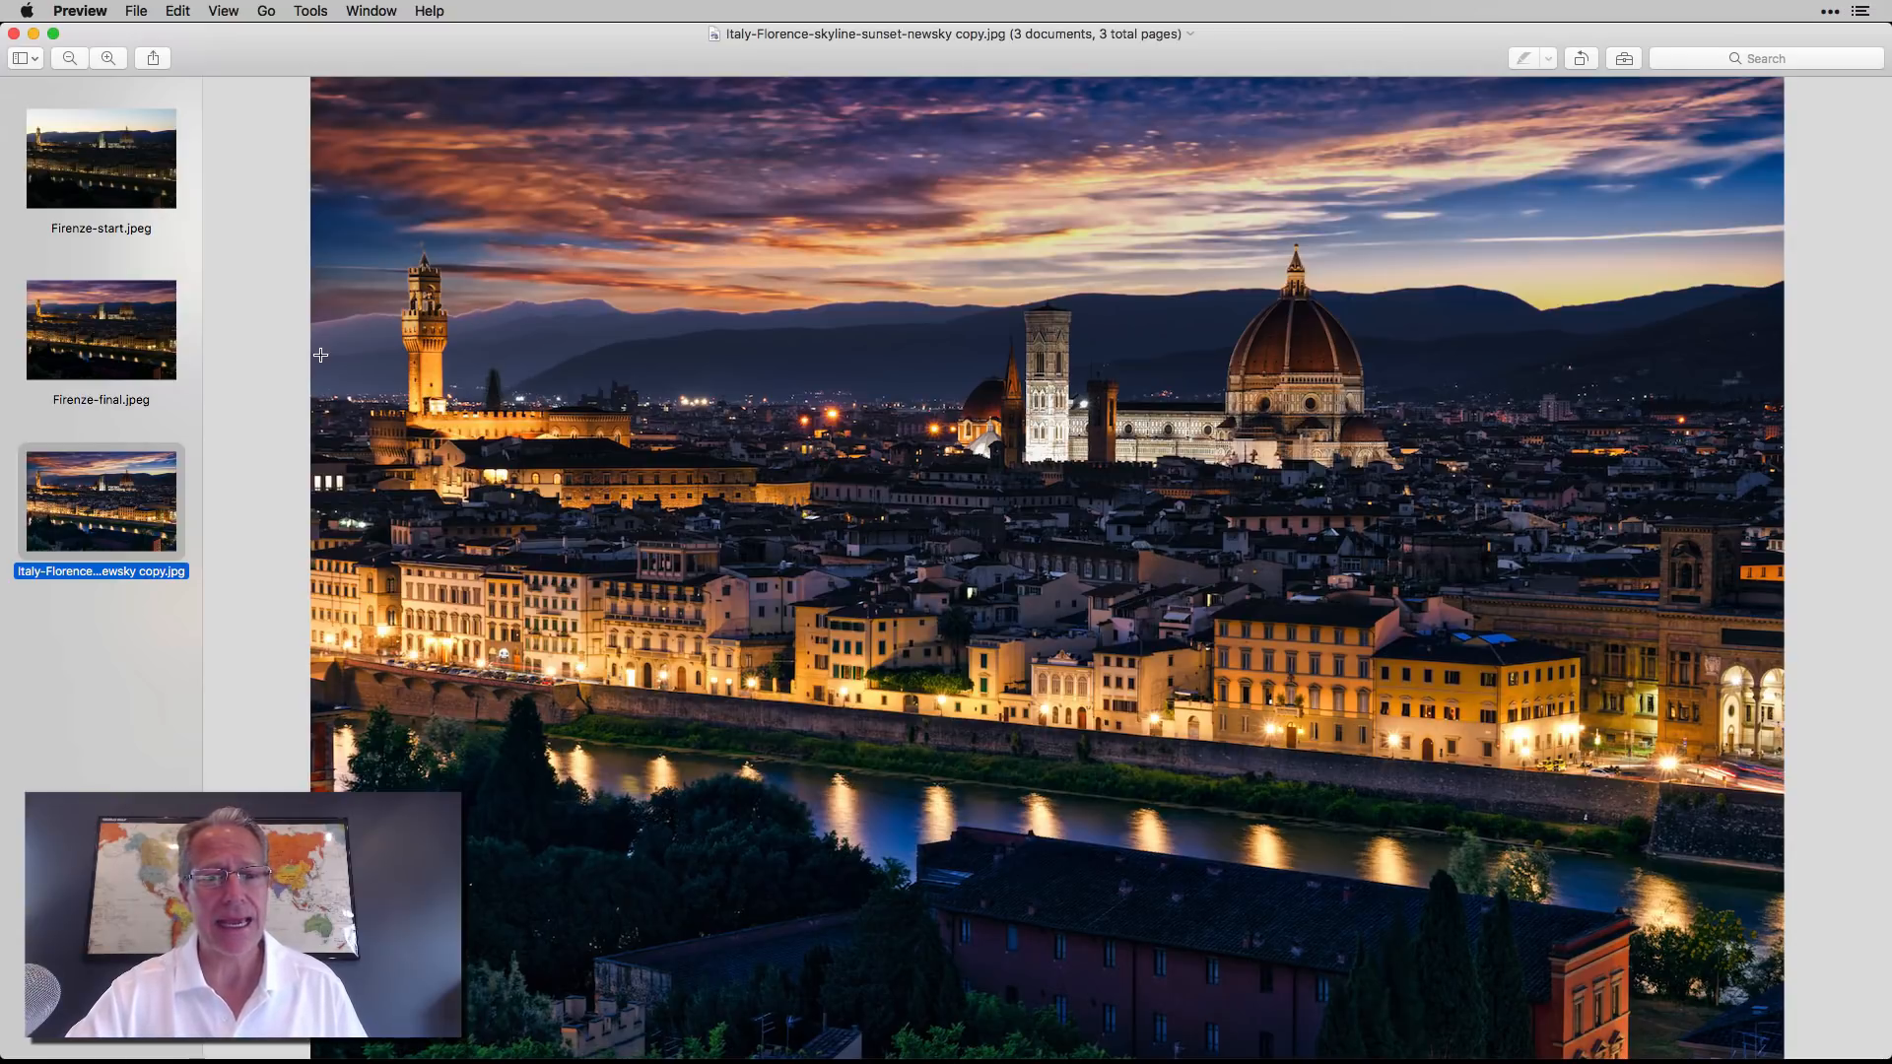
pyautogui.click(123, 330)
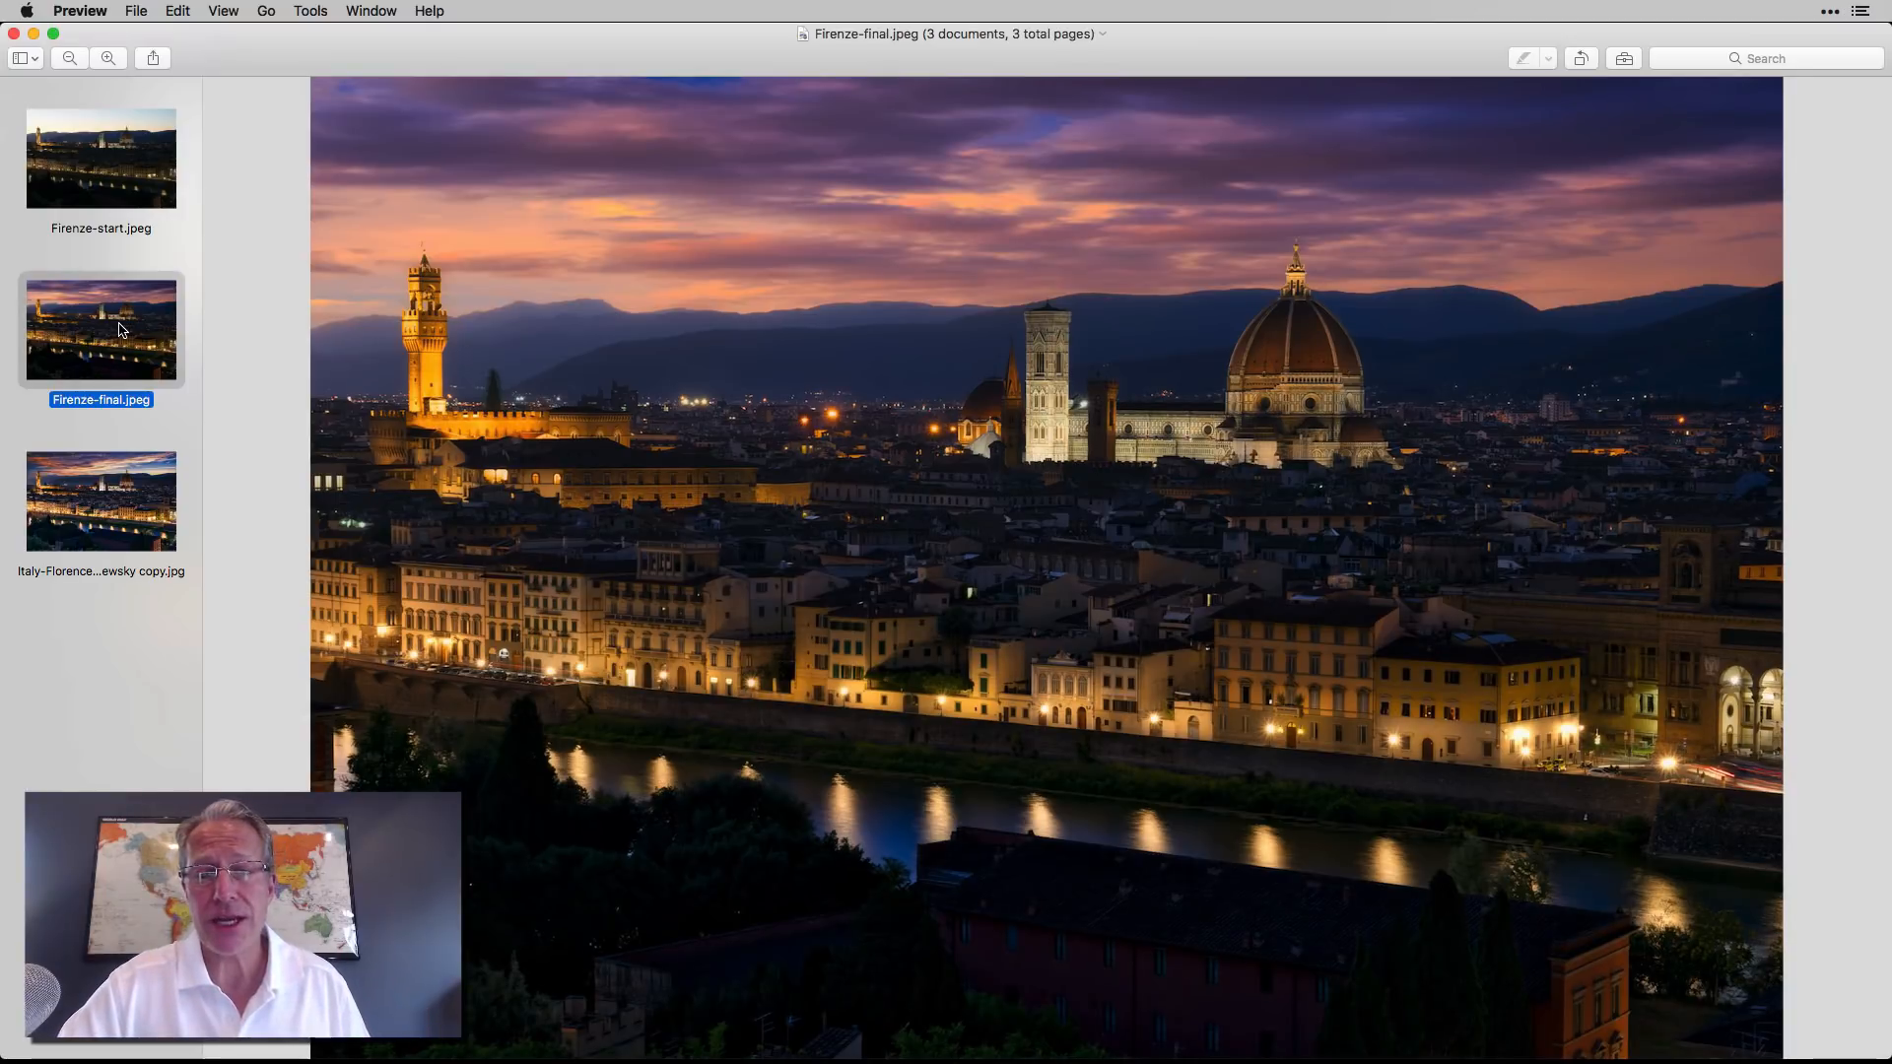
pyautogui.click(132, 485)
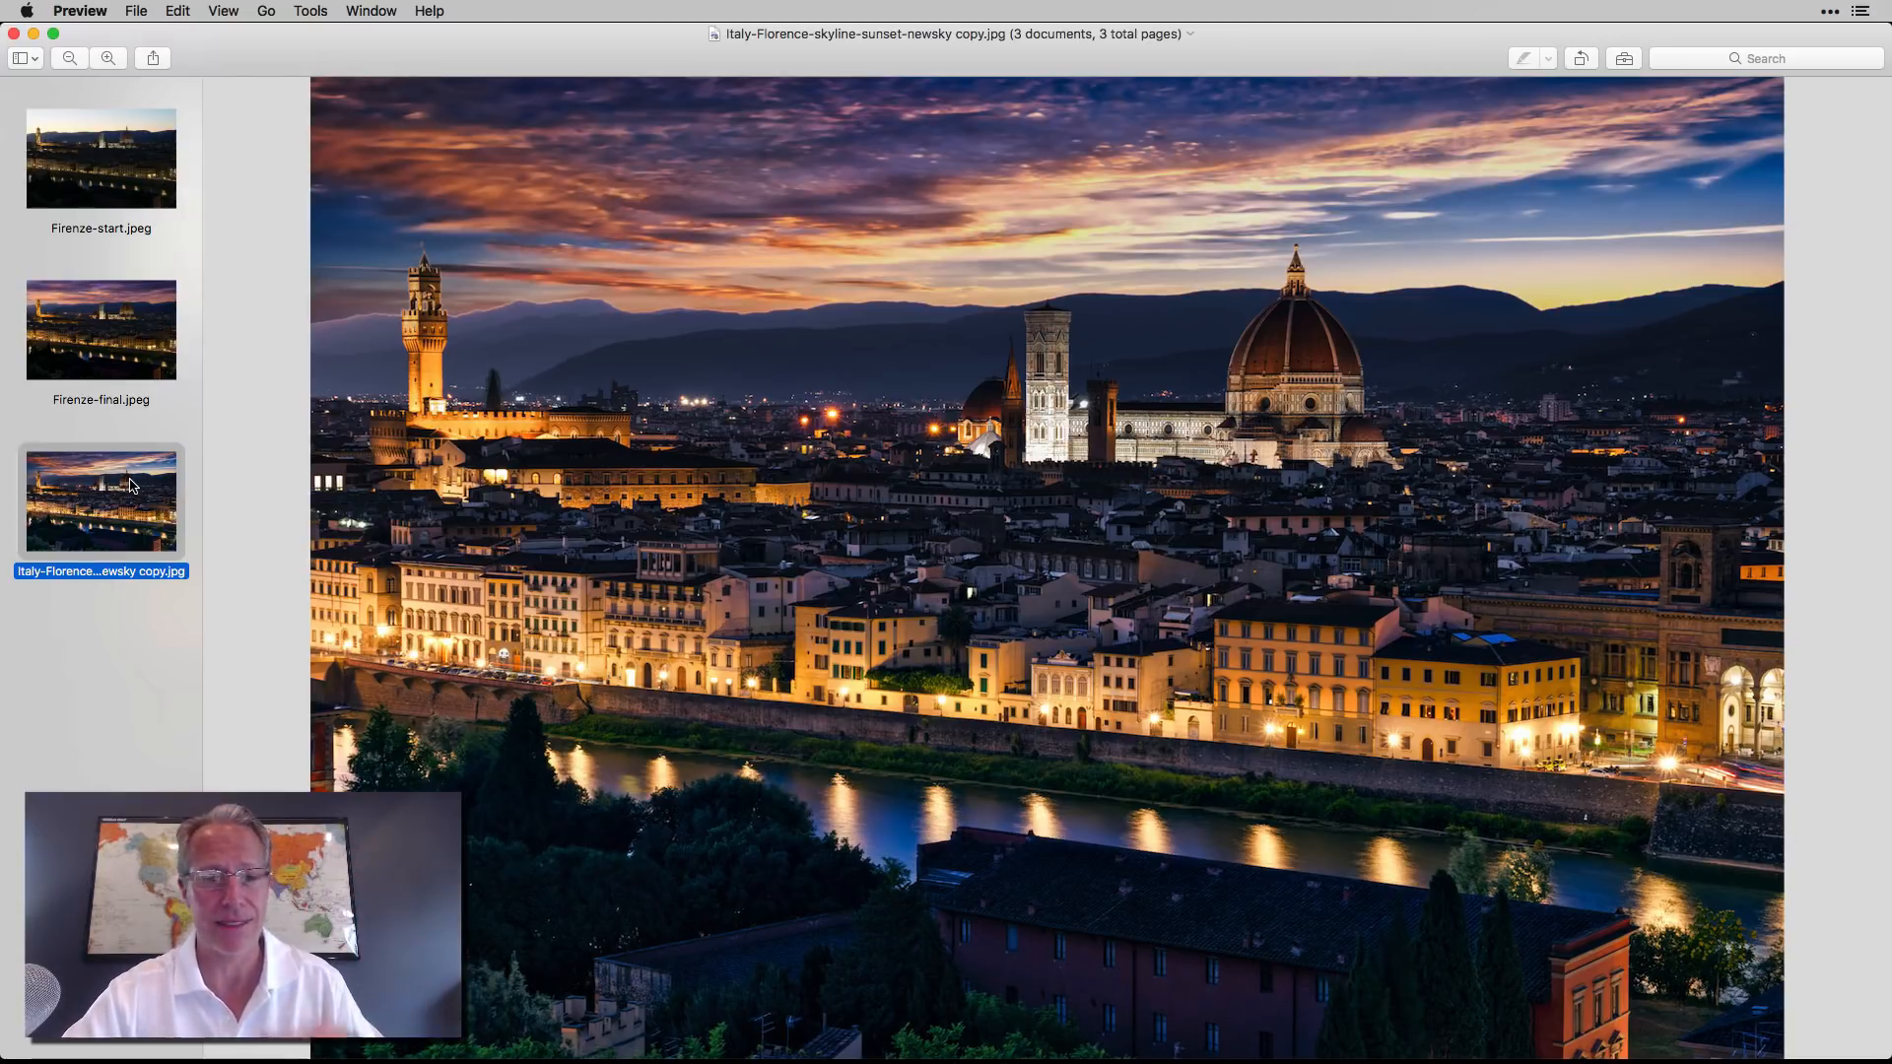
pyautogui.click(125, 340)
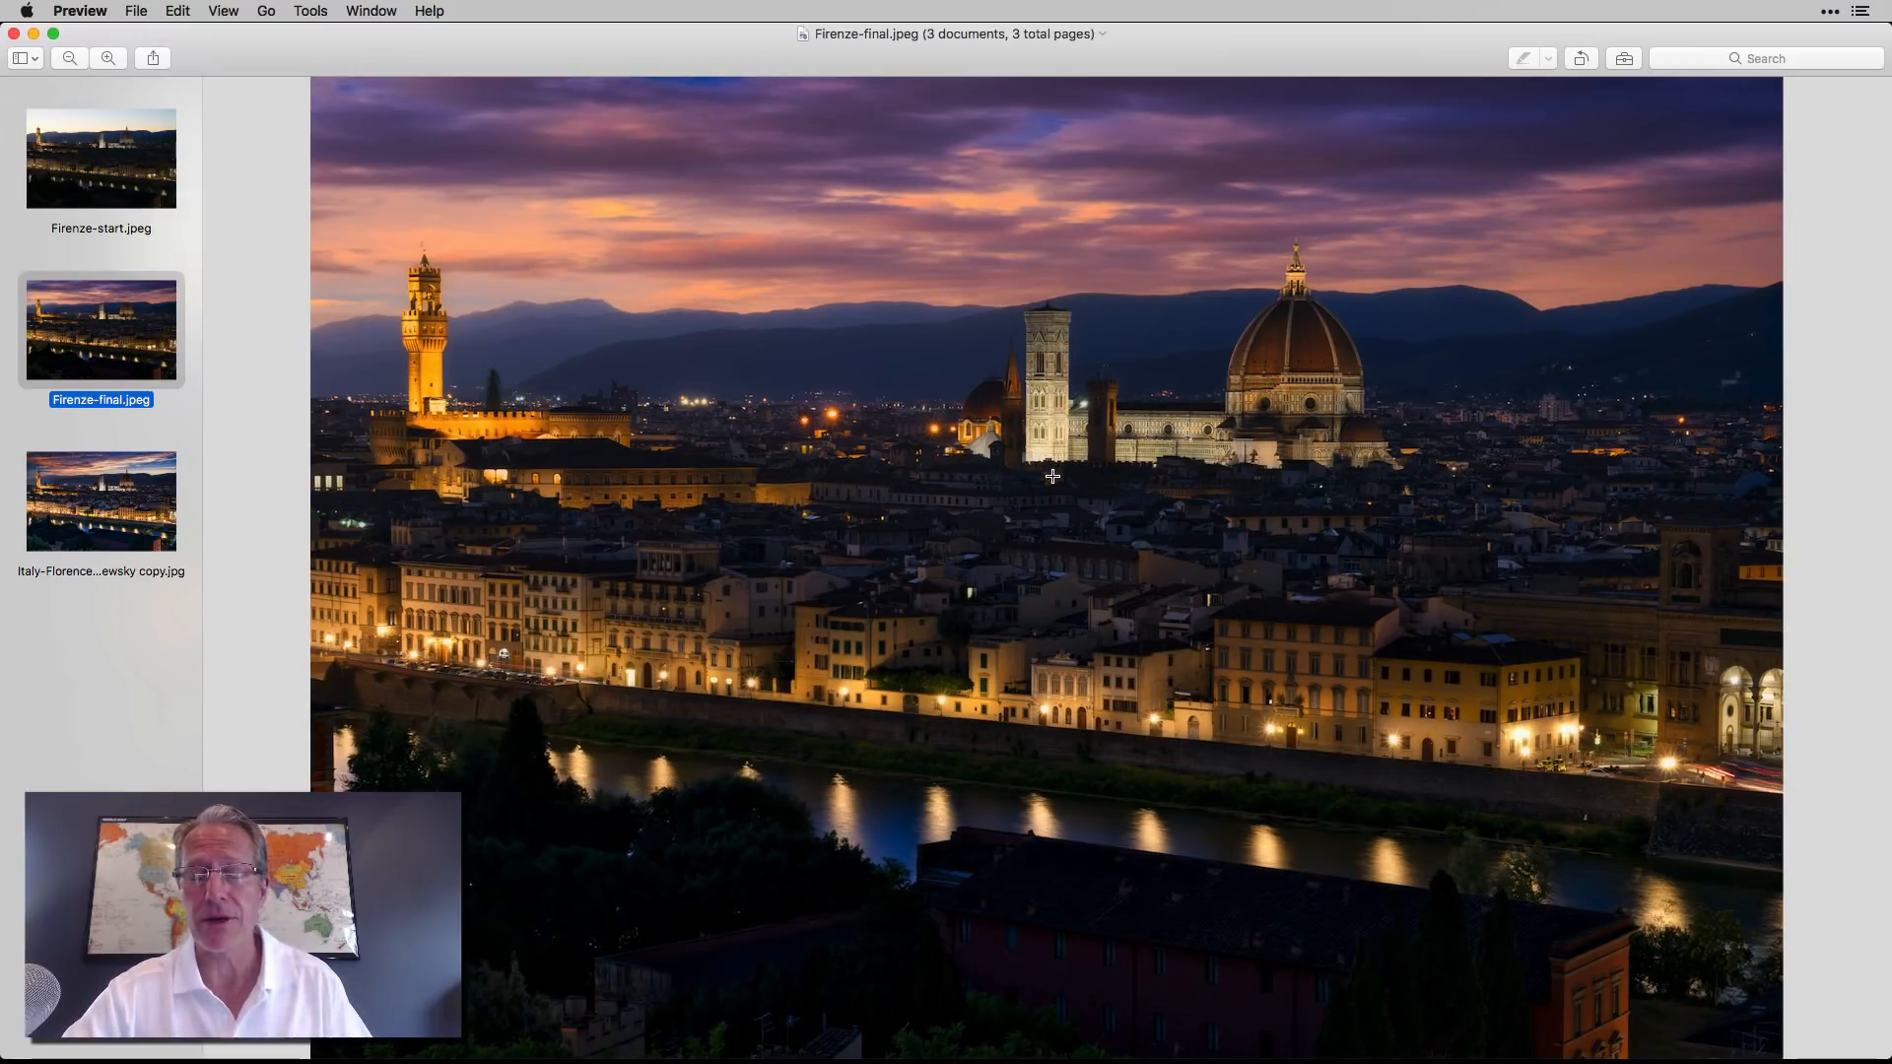
# Switch to Luminar 2018 and turn on the B&W Conversion filter of the Lum mask layer.
pyautogui.press('super+Tab')
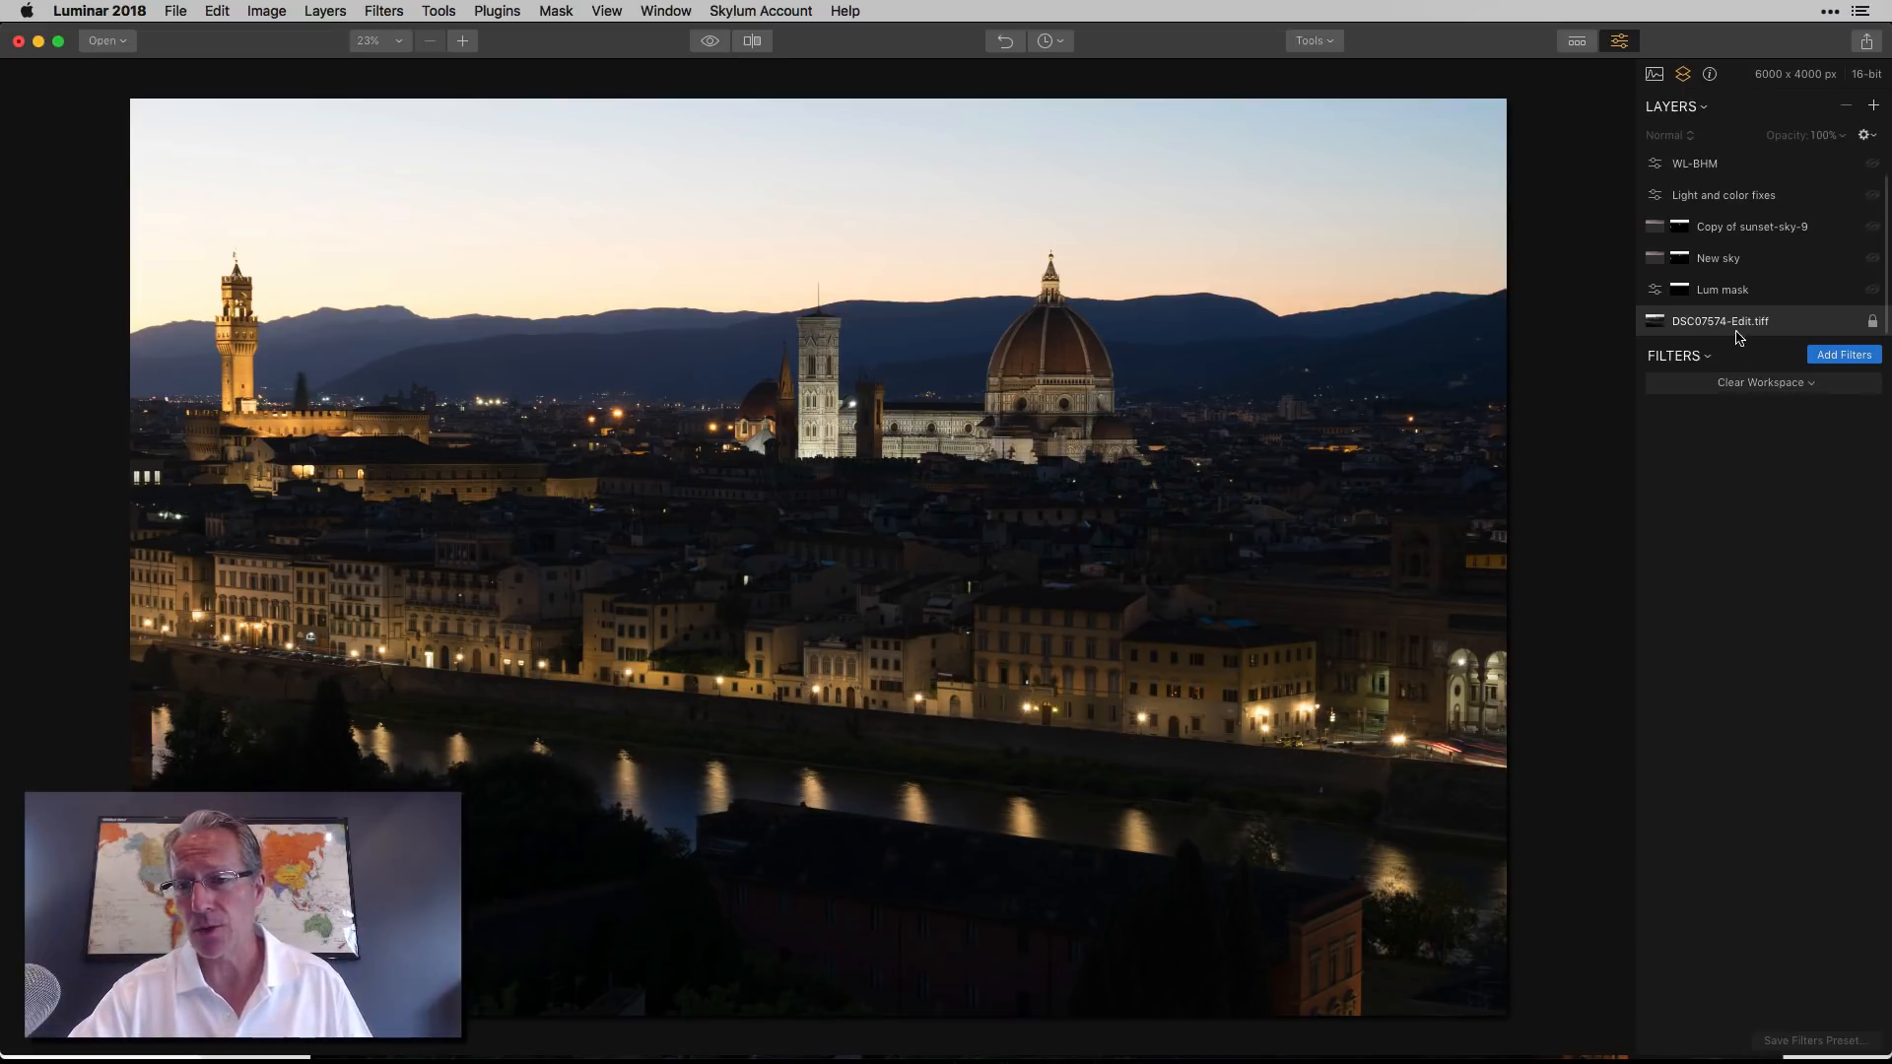
pyautogui.click(1758, 291)
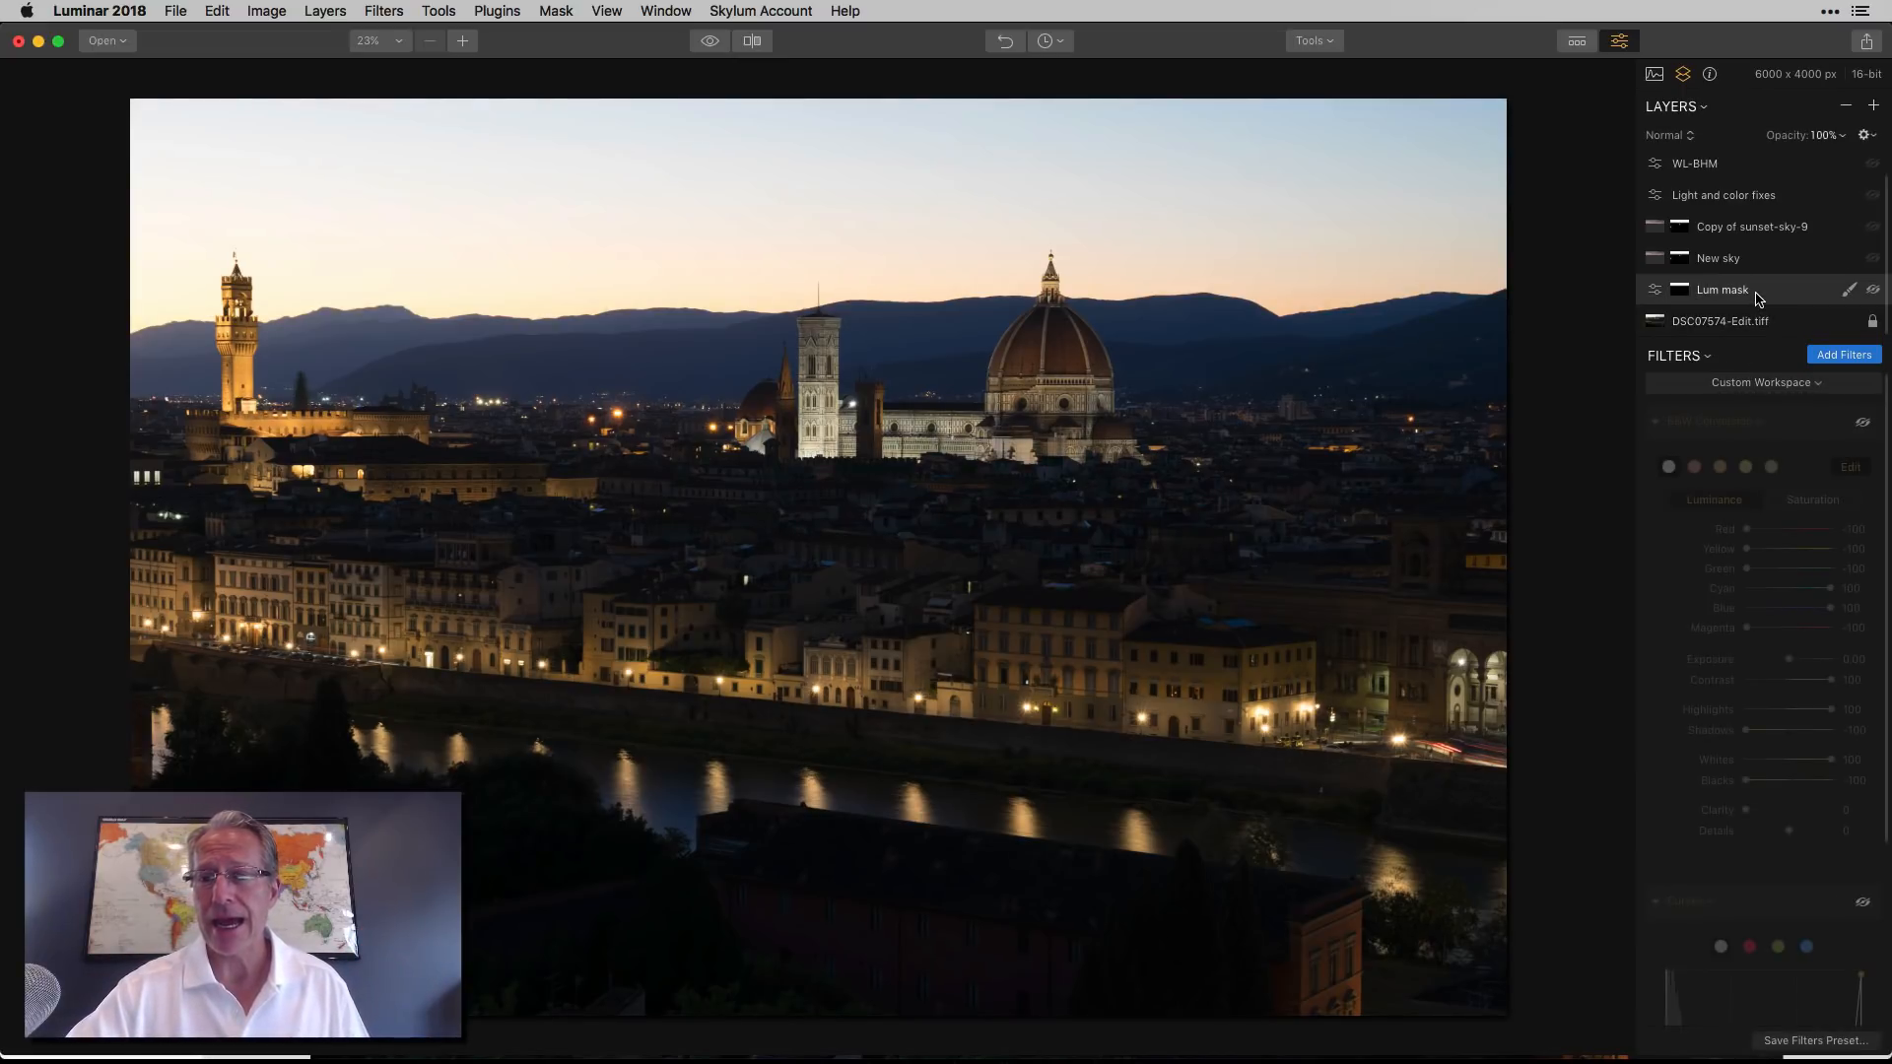
pyautogui.click(1863, 425)
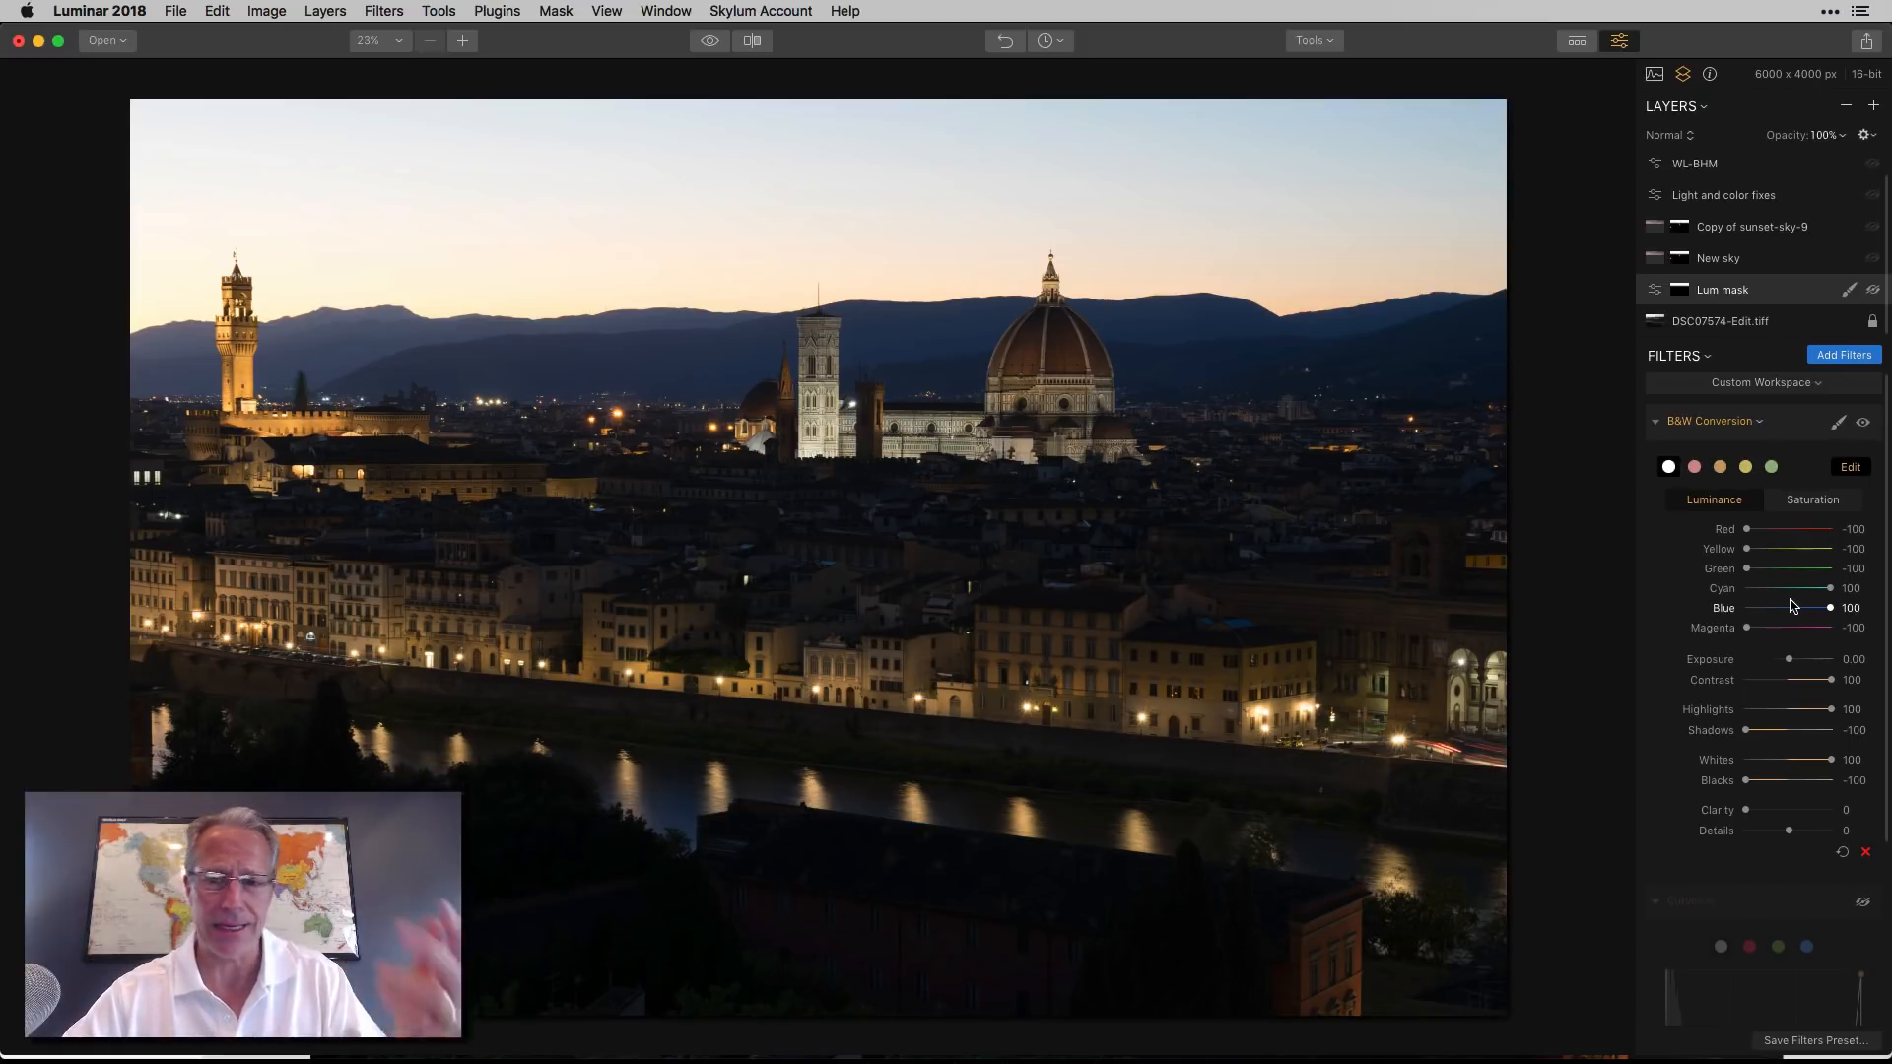
# Review the Lum mask layer's B&W Conversion settings and briefly turn its Curves filter on and off.
pyautogui.scroll(-1, 1792, 606)
pyautogui.scroll(-4, 1793, 606)
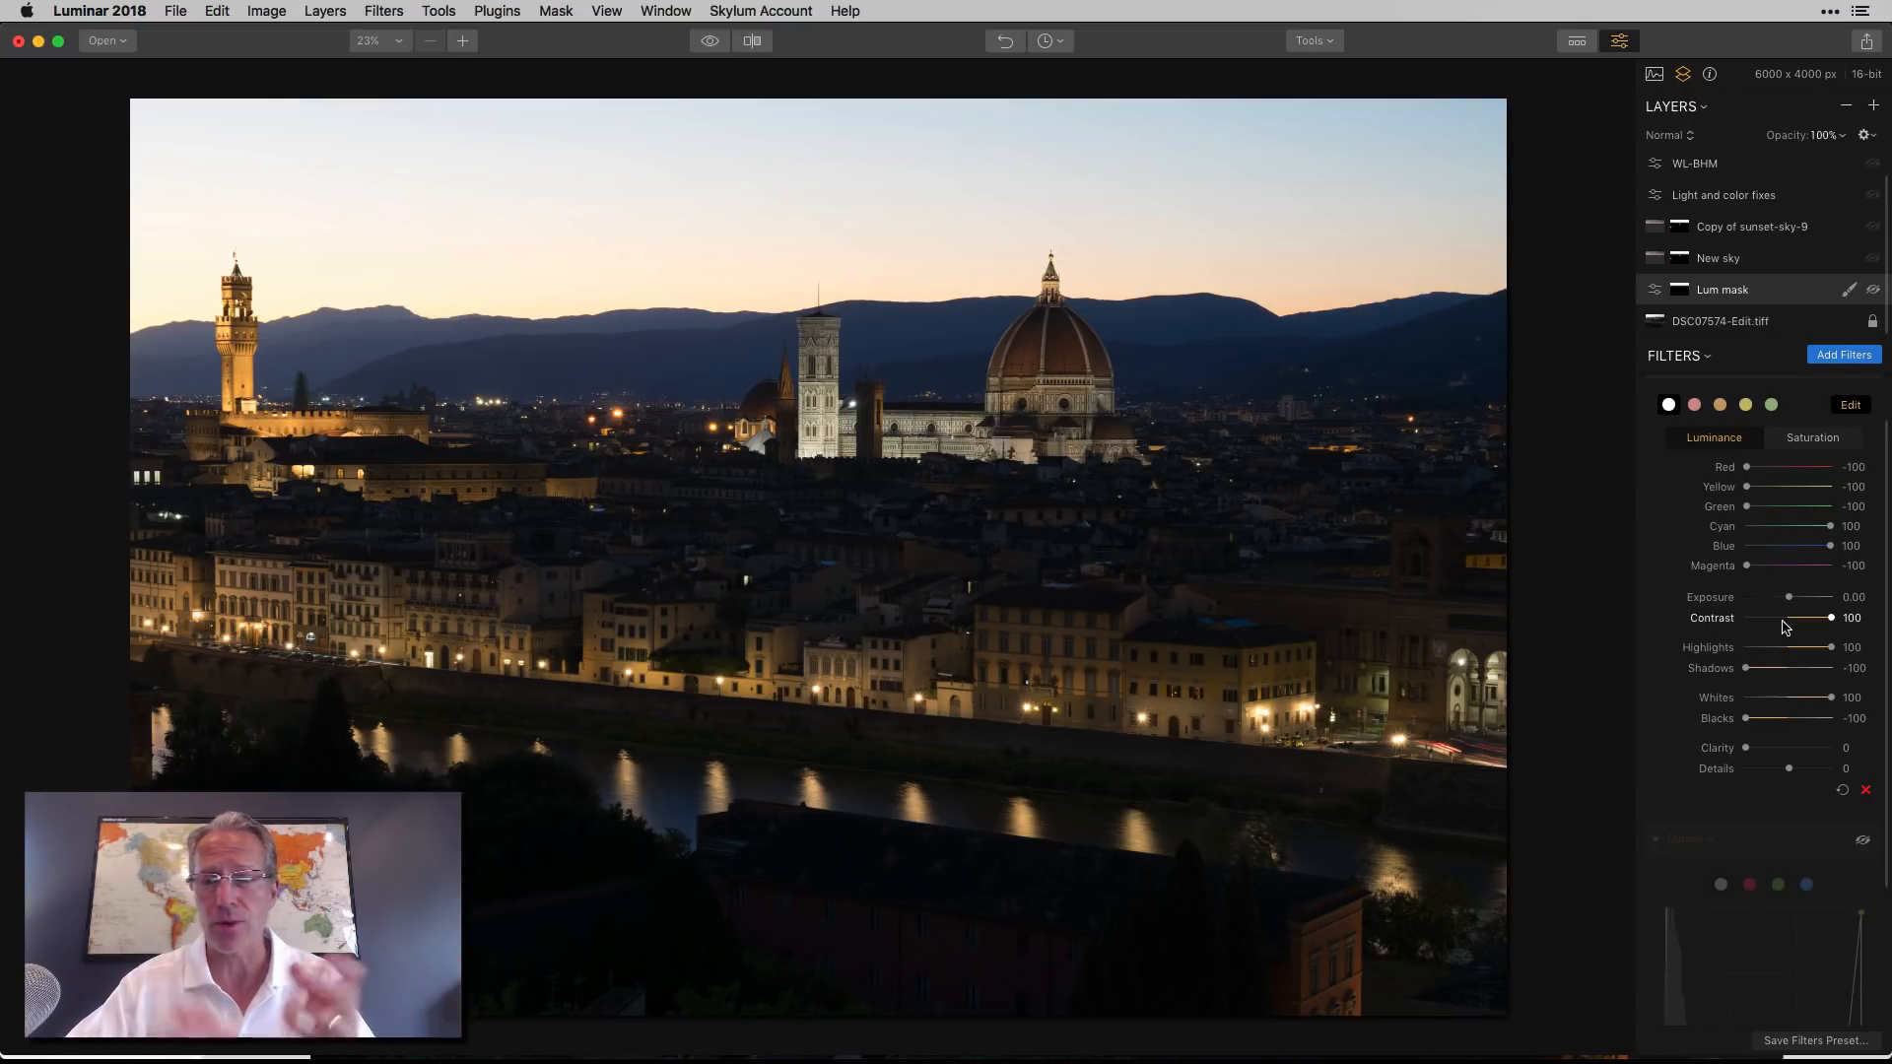
pyautogui.scroll(-3, 1786, 627)
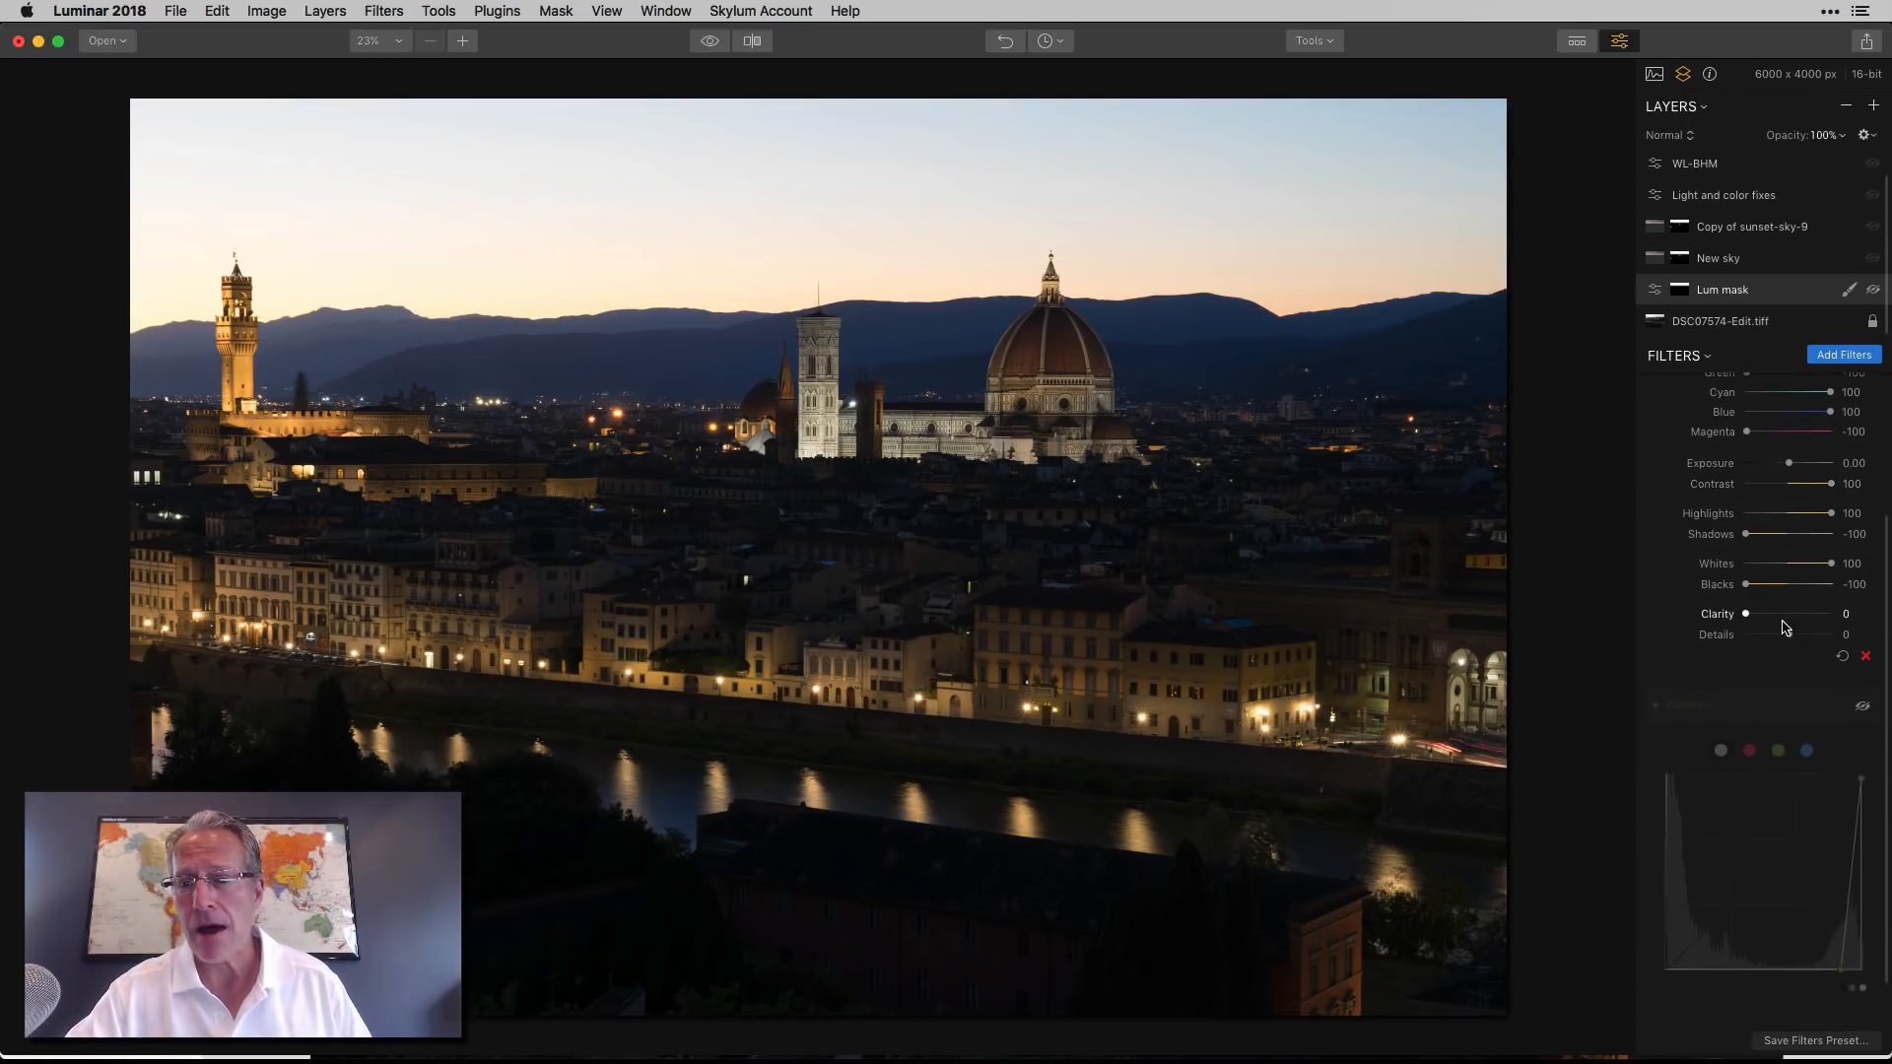
pyautogui.click(1863, 698)
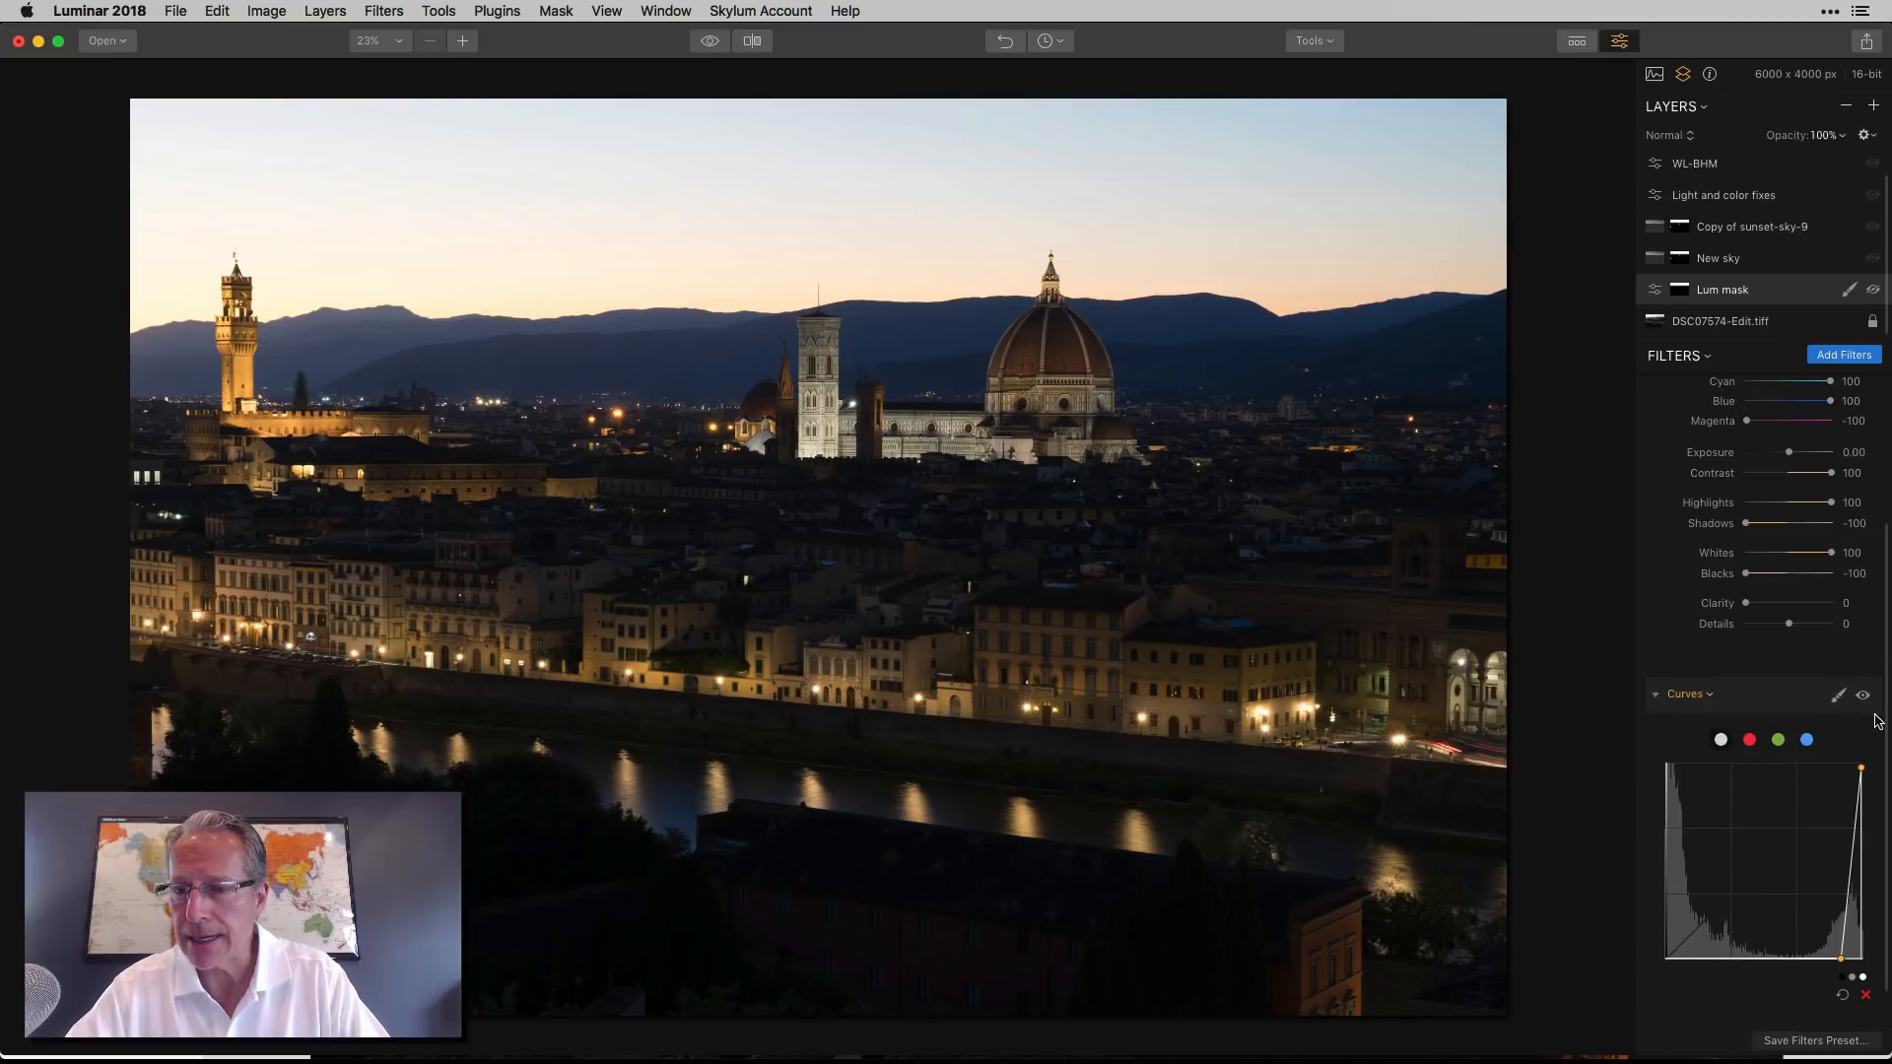
pyautogui.click(1863, 696)
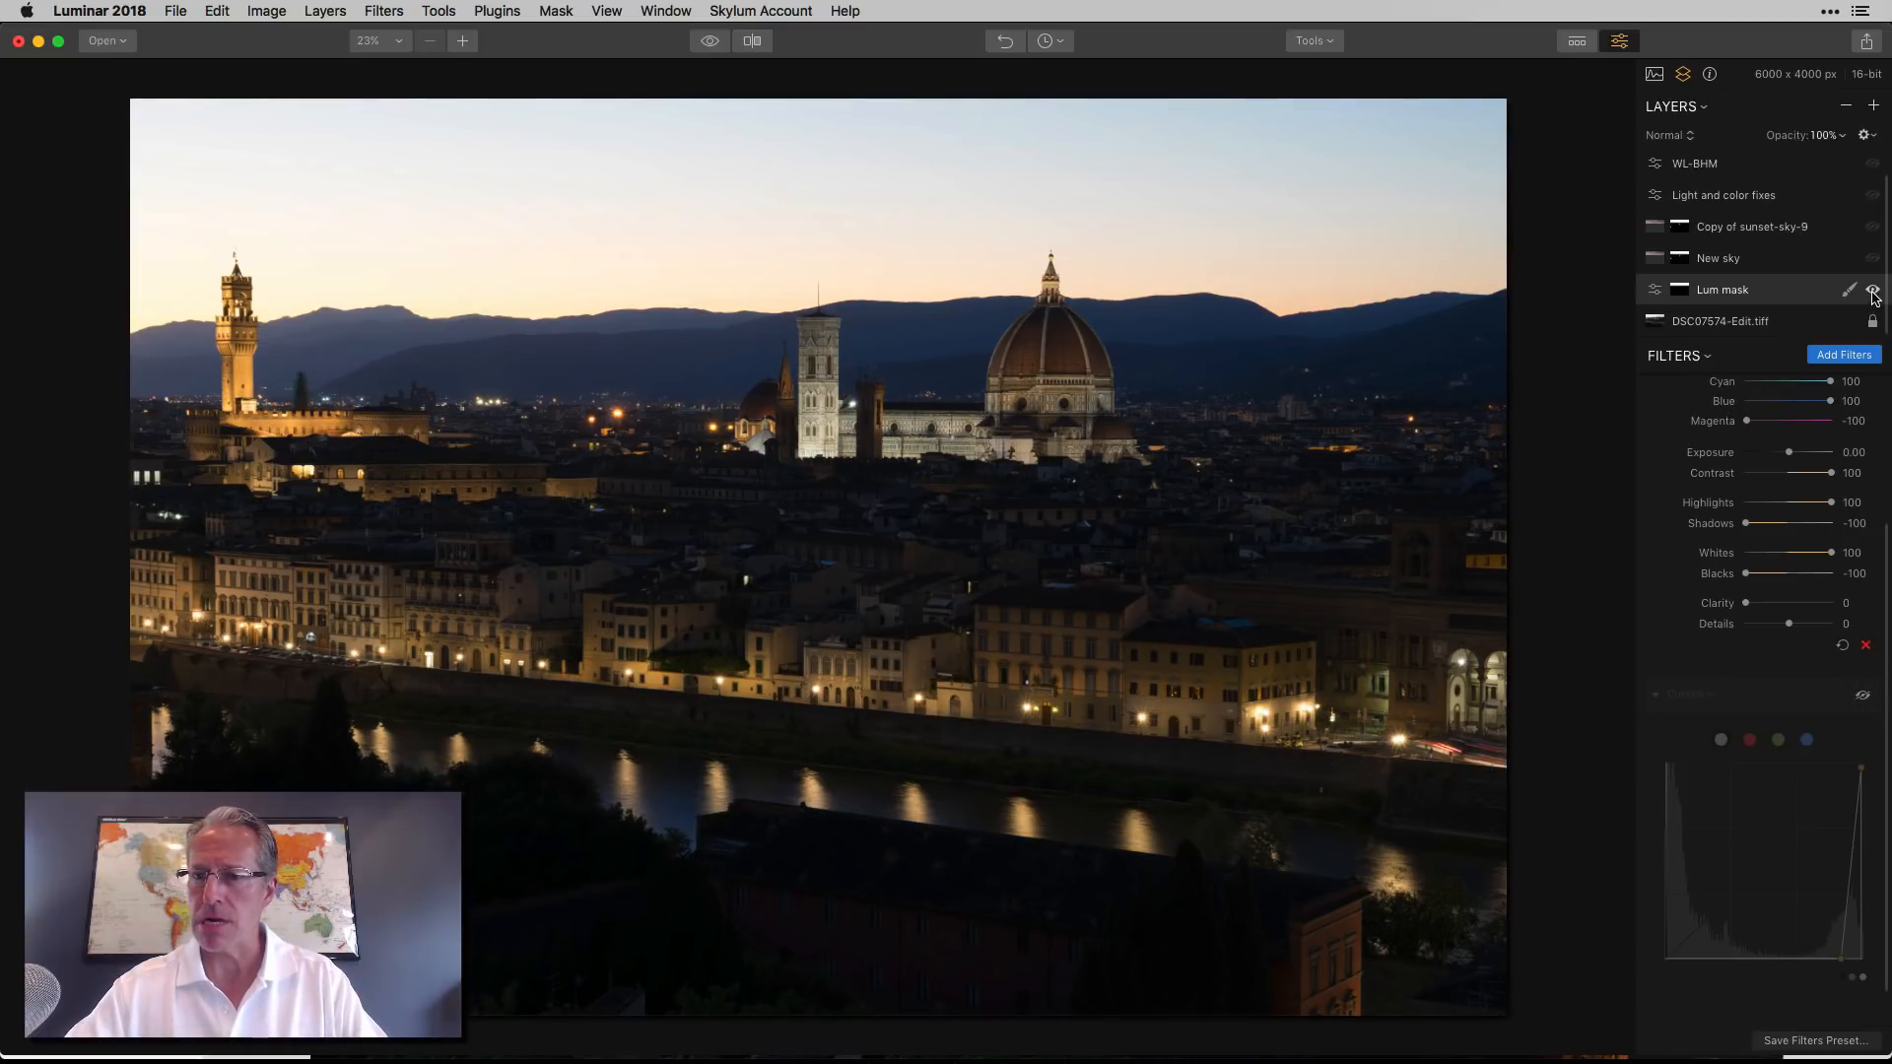
# Make the Lum mask layer visible and toggle its B&W Conversion filter off and on to check its effect.
pyautogui.click(1873, 291)
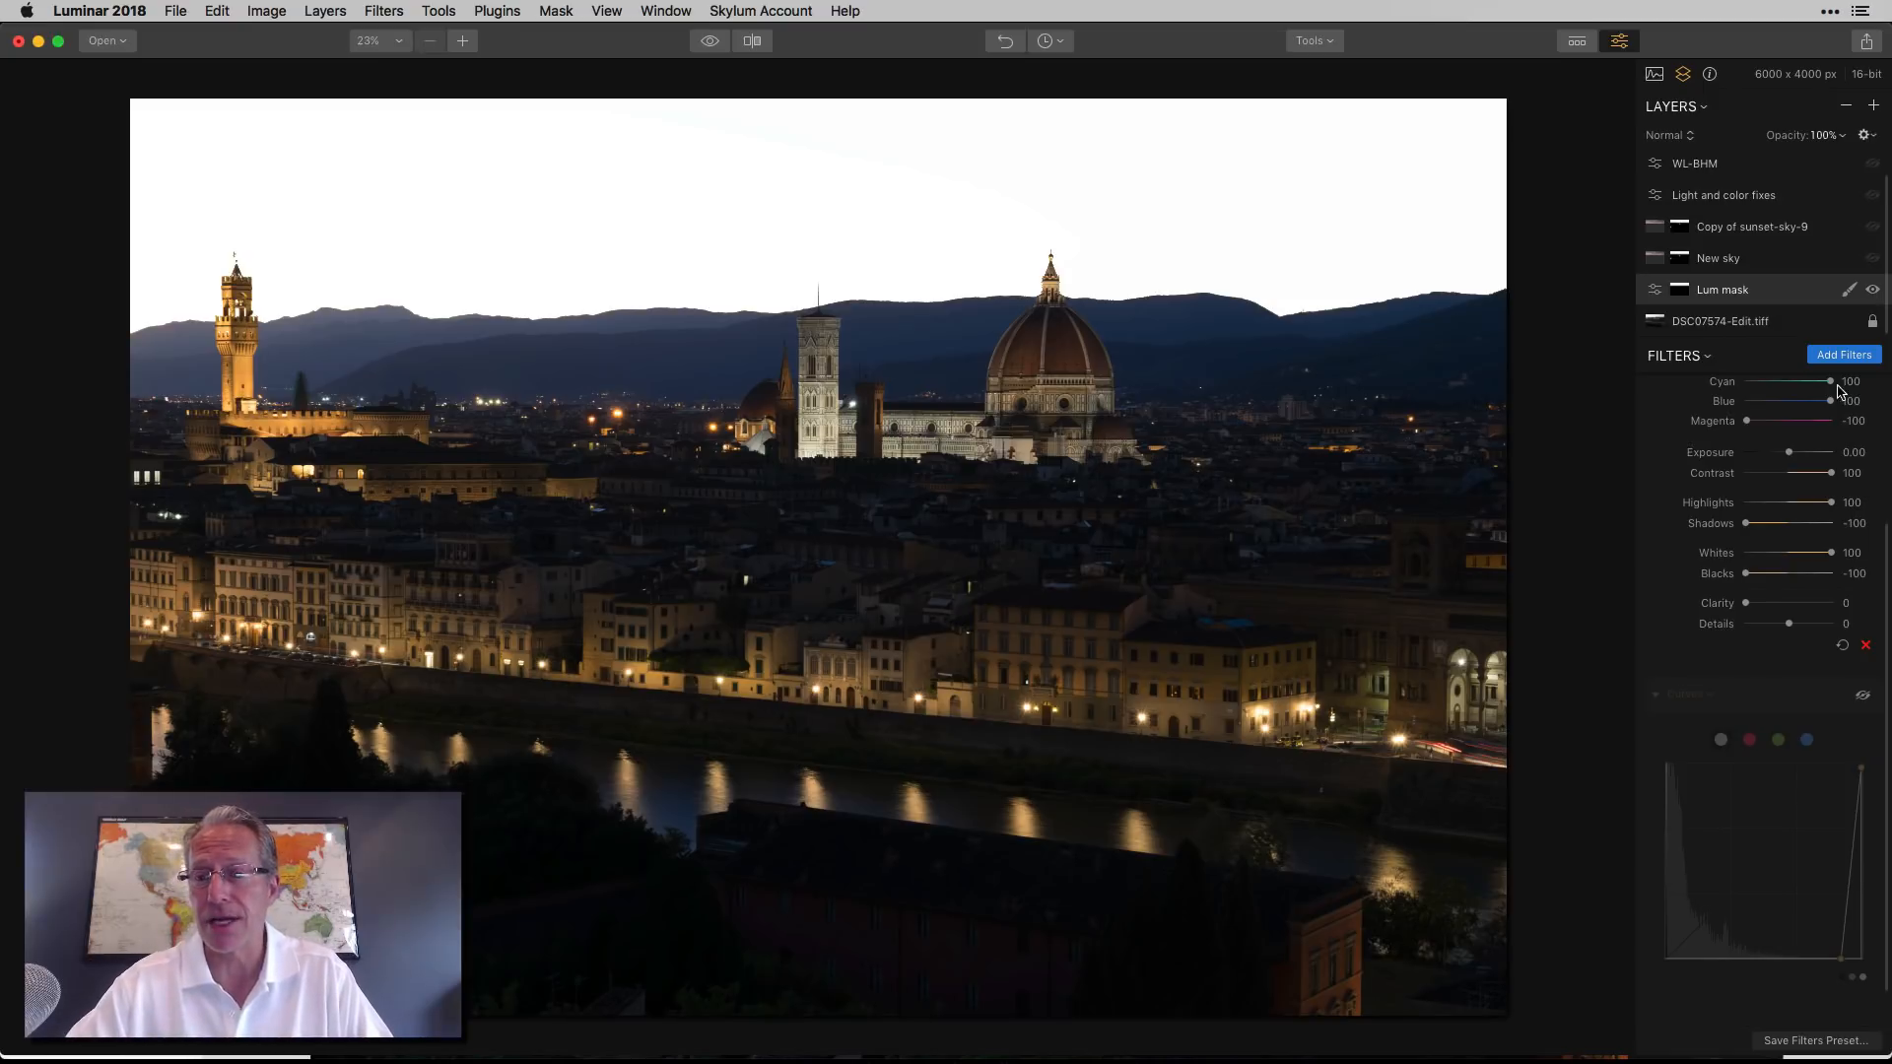
pyautogui.scroll(3, 1811, 463)
pyautogui.scroll(2, 1811, 466)
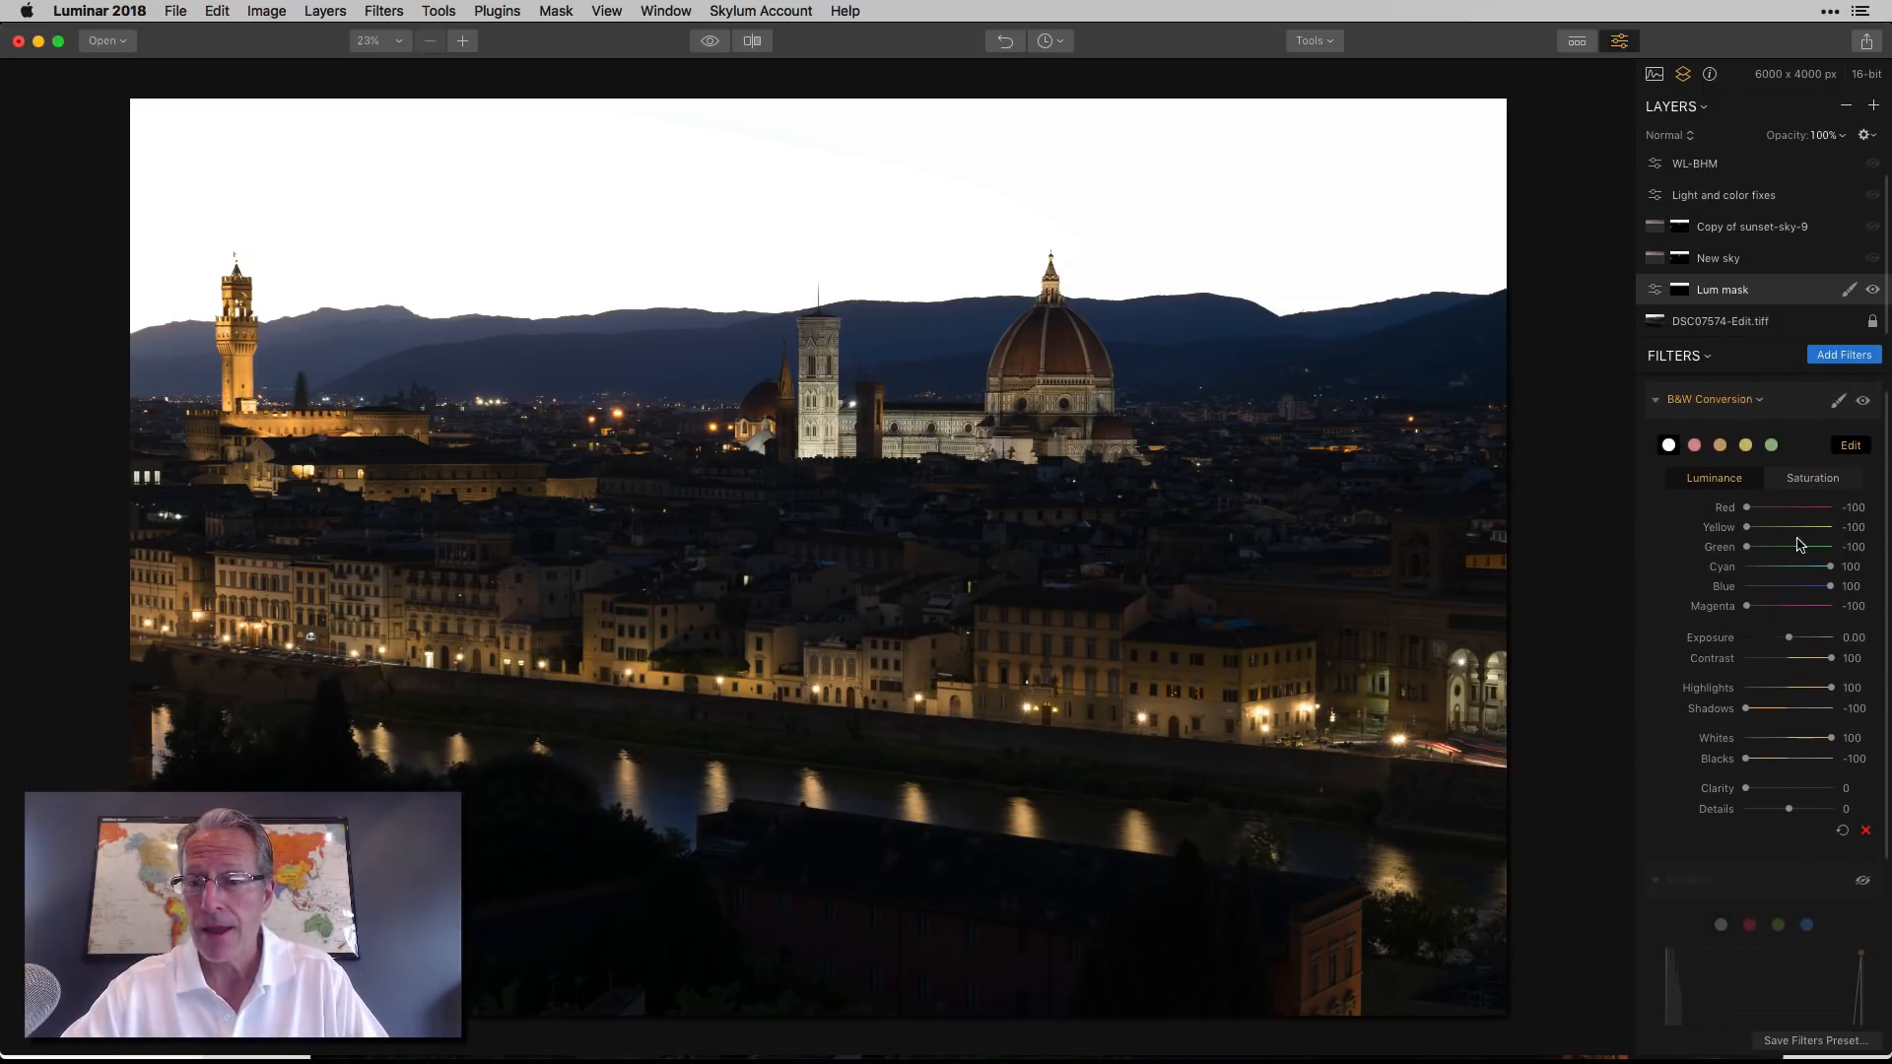
pyautogui.click(1864, 423)
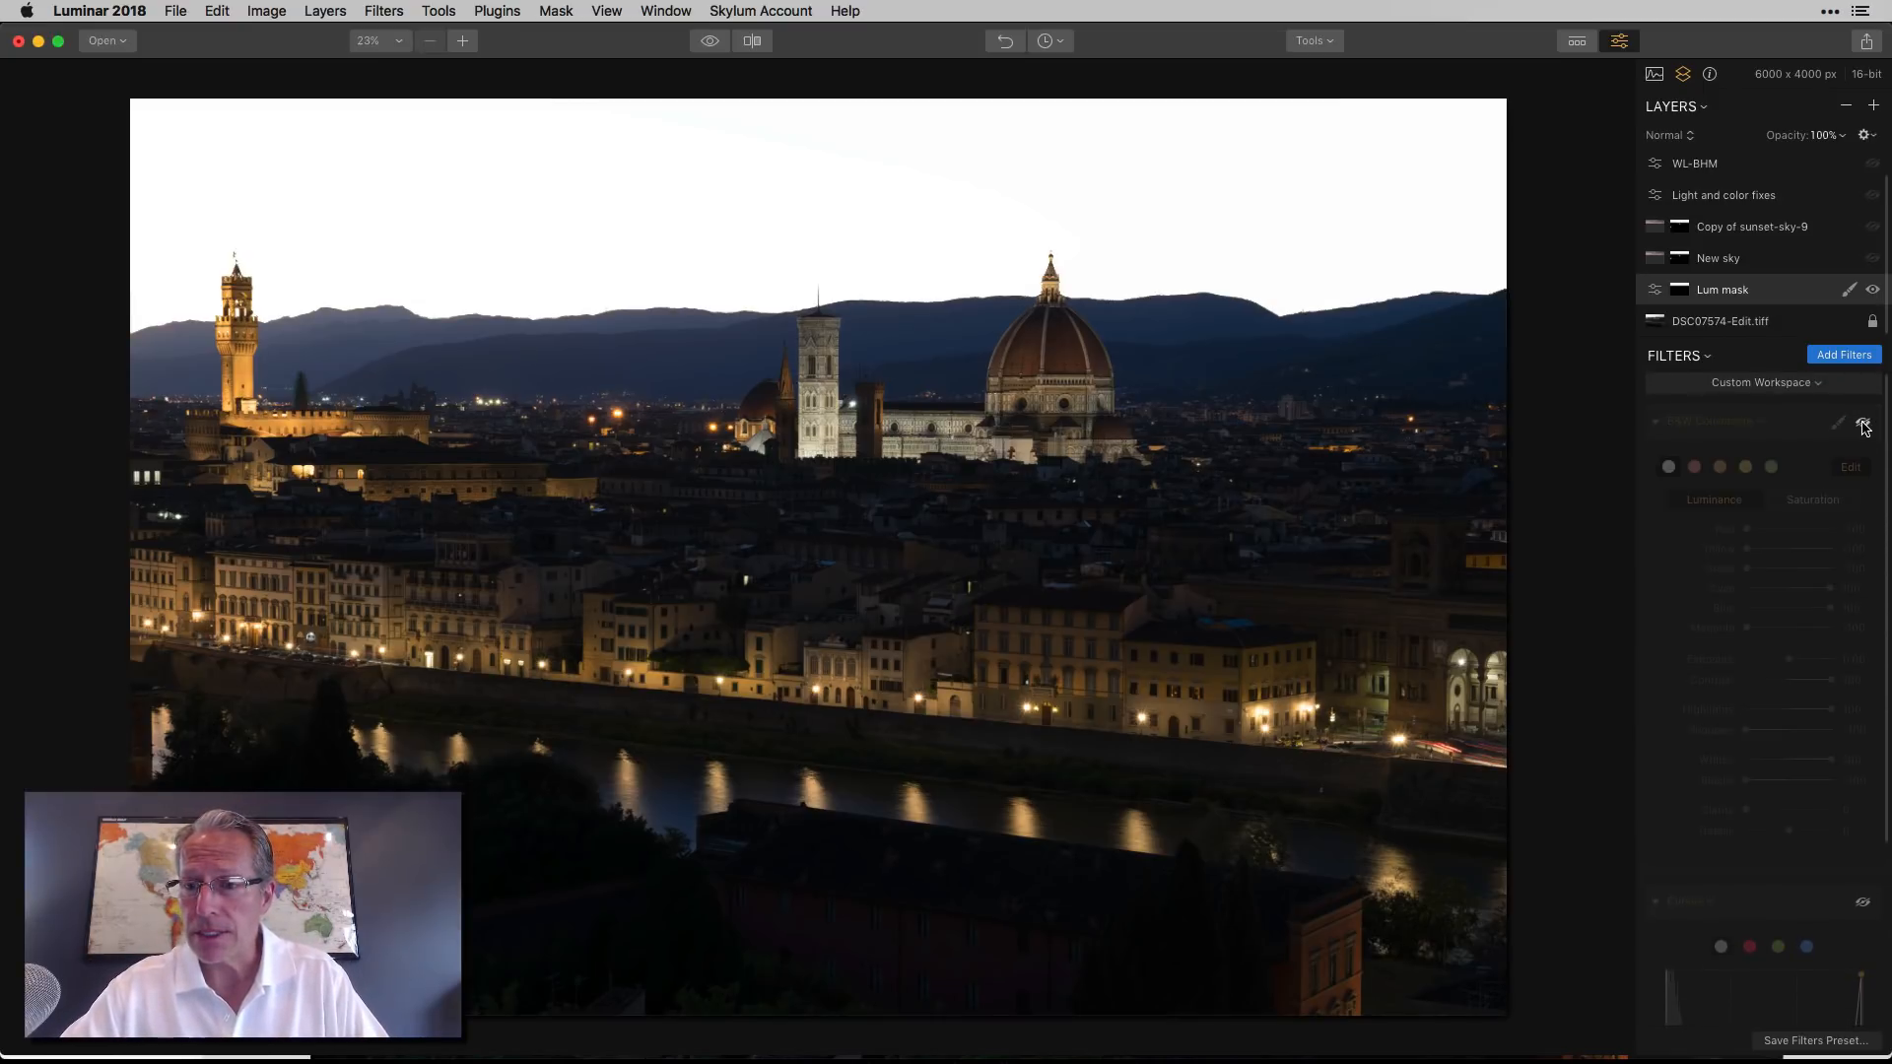
pyautogui.click(1864, 423)
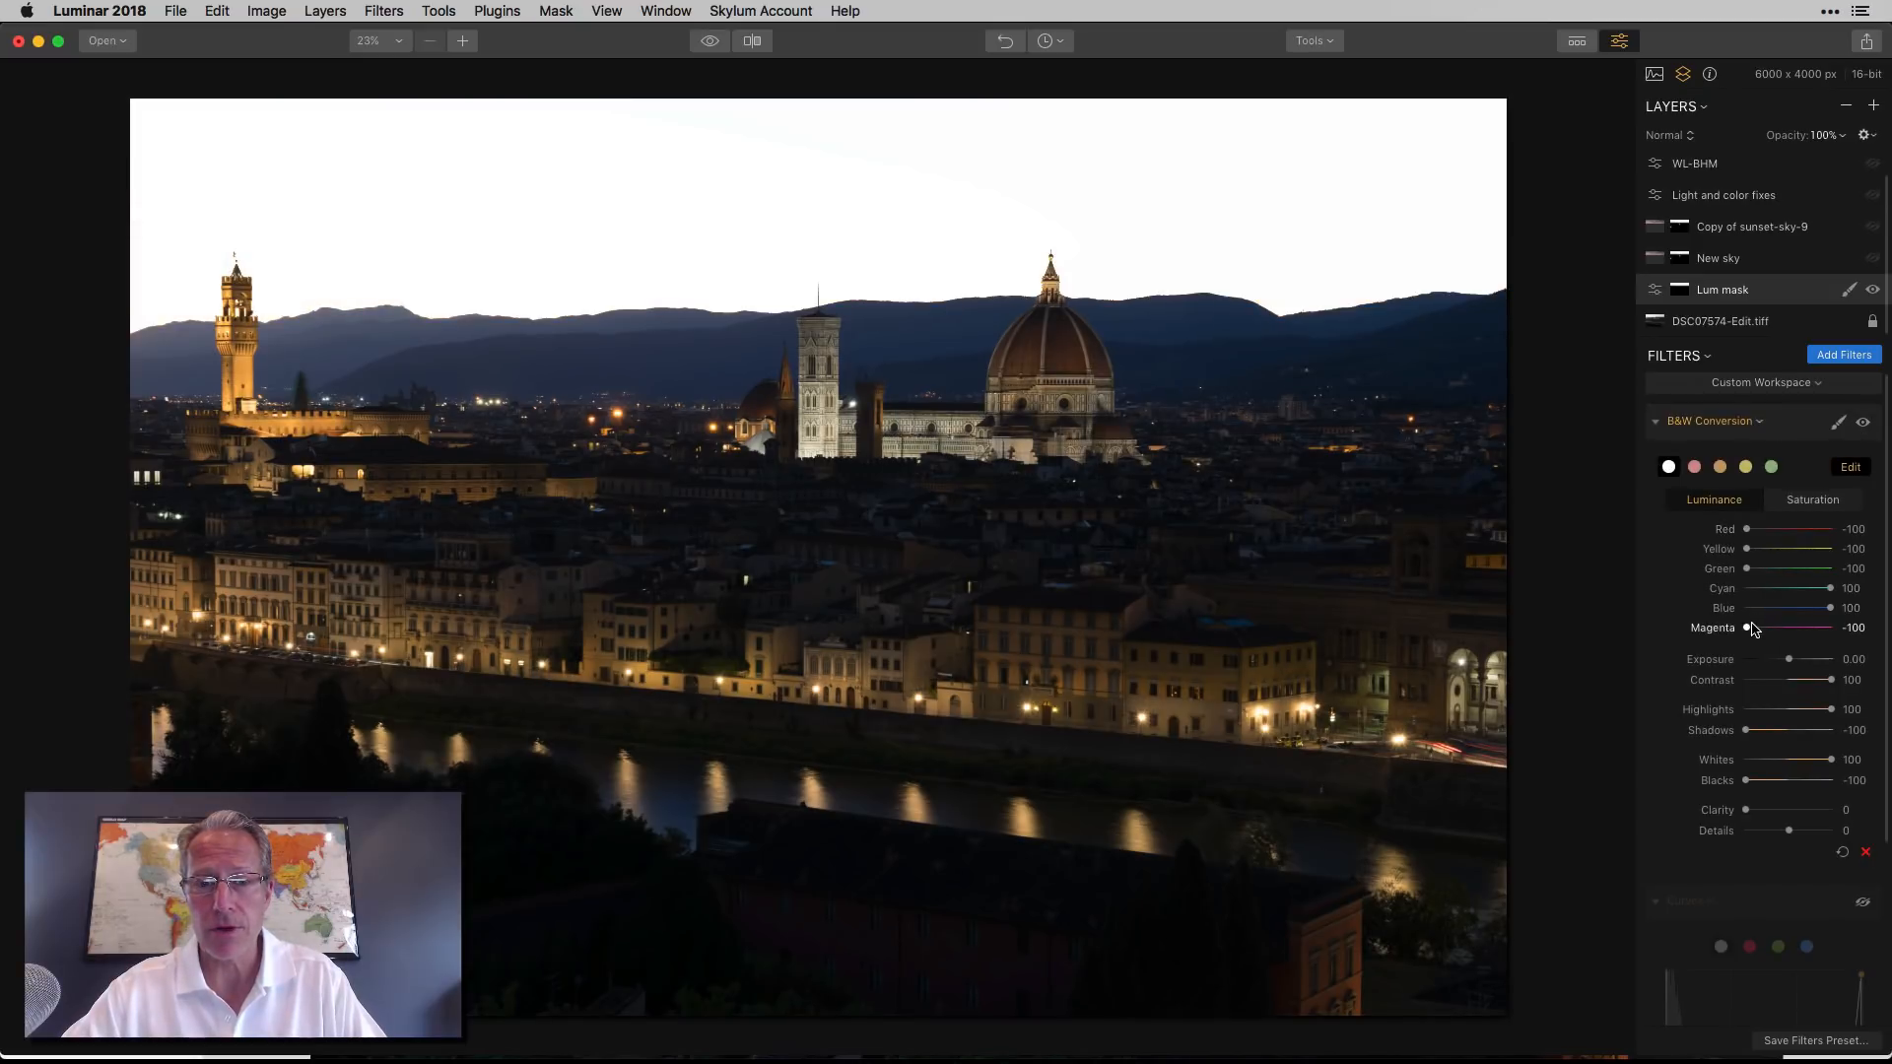
# Turn on the Lum mask layer's Curves filter and compare the image with the layer hidden and shown.
pyautogui.scroll(-1, 1754, 629)
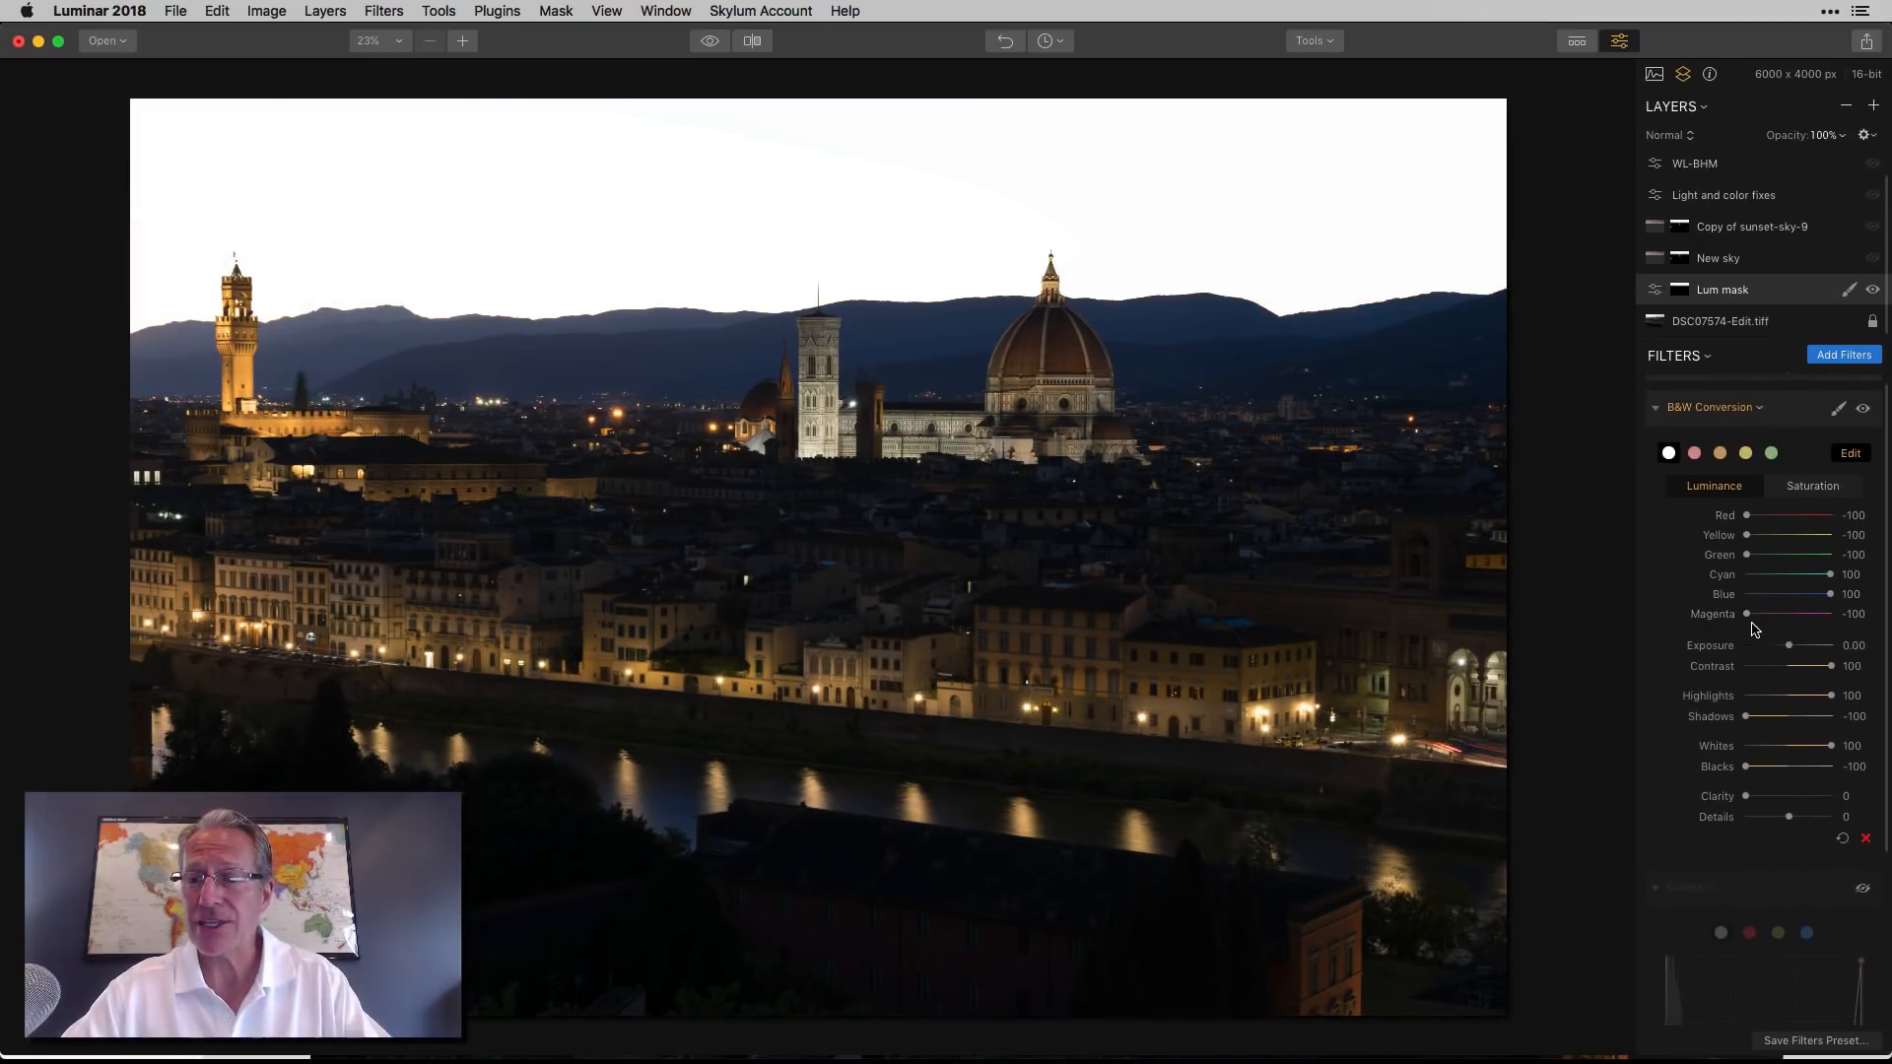
pyautogui.scroll(-8, 1858, 690)
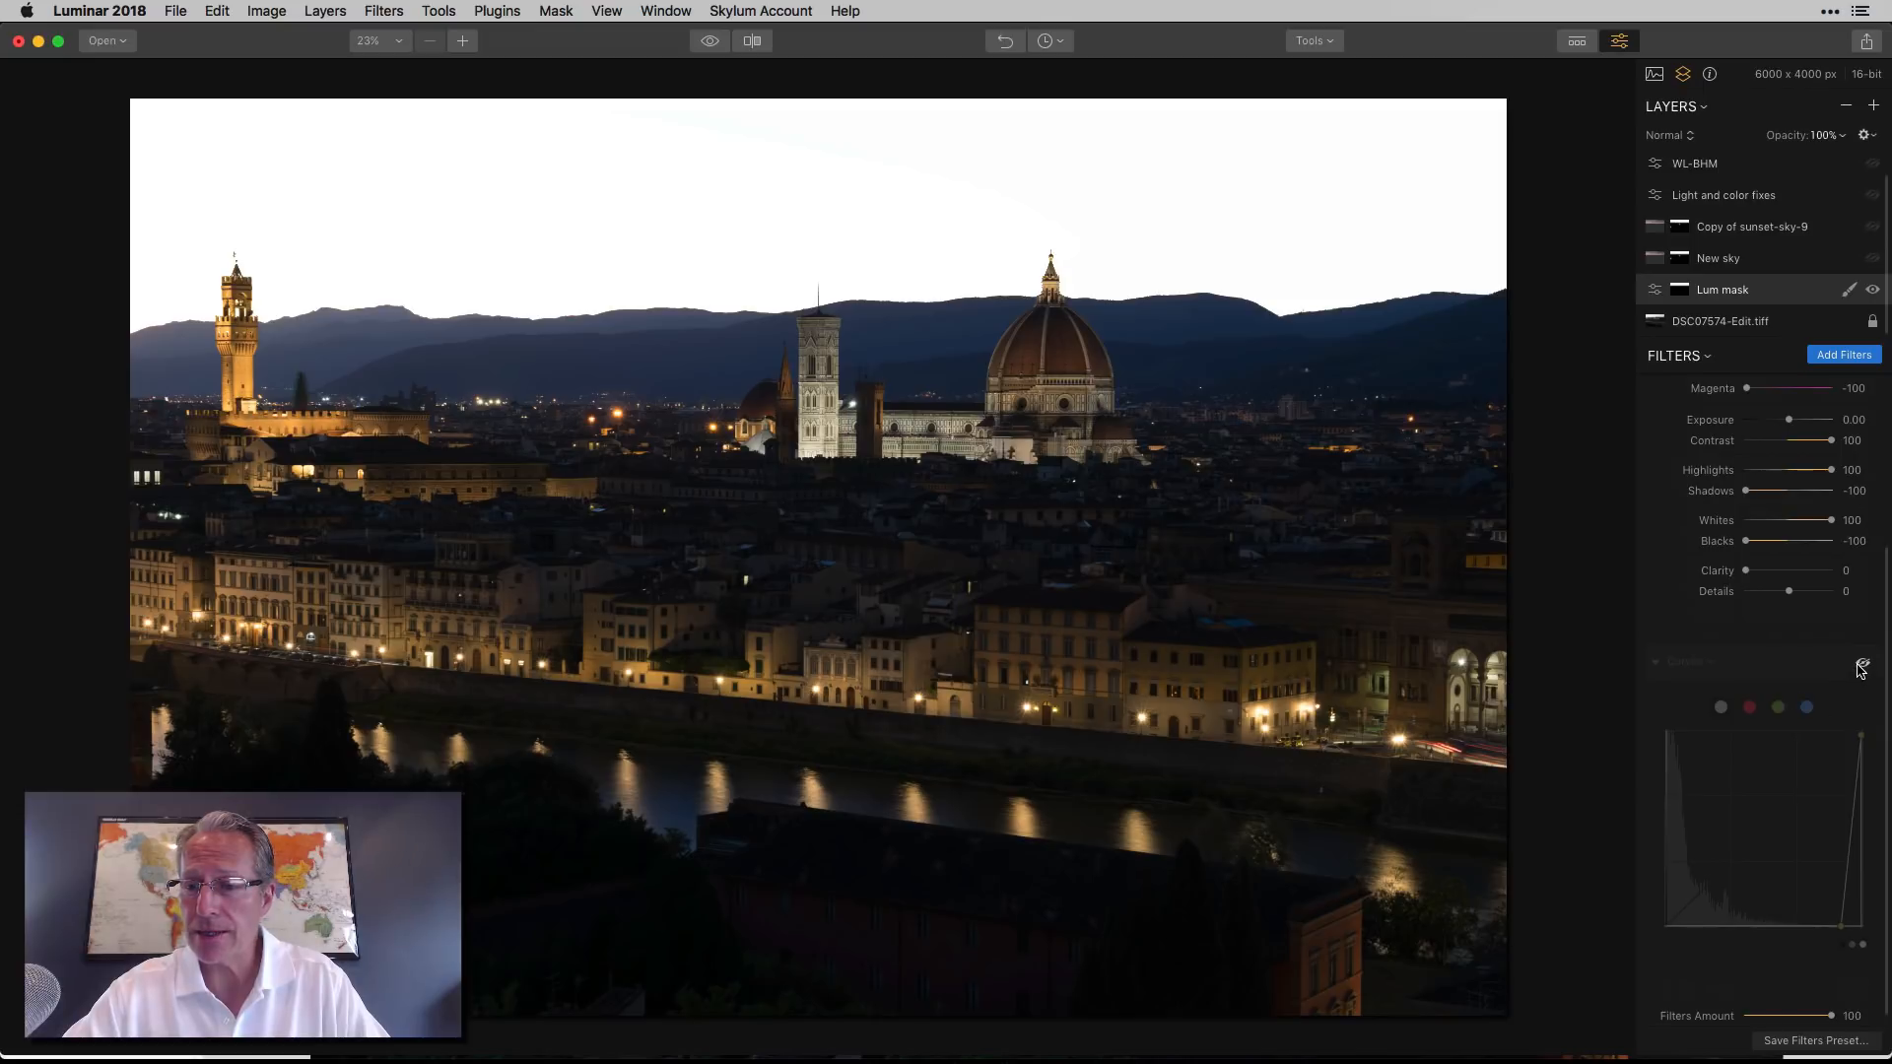
pyautogui.click(1861, 666)
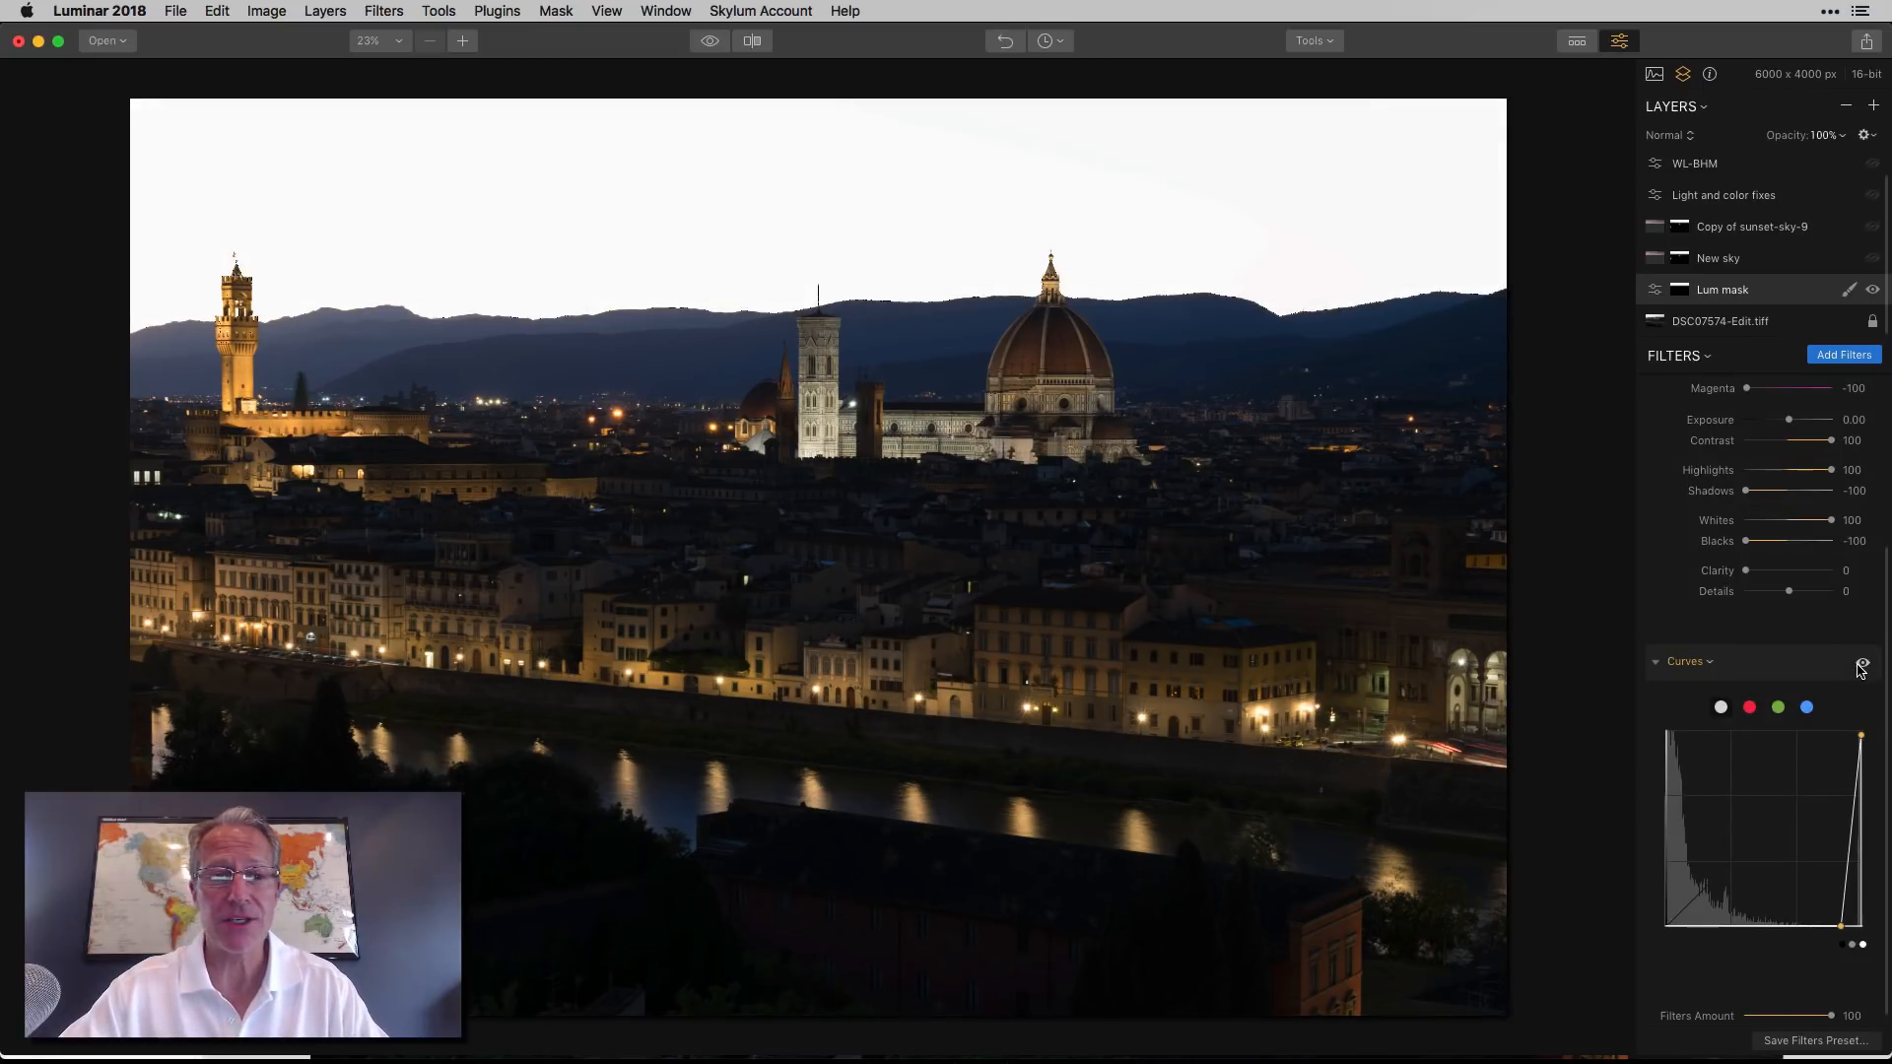
pyautogui.click(1873, 292)
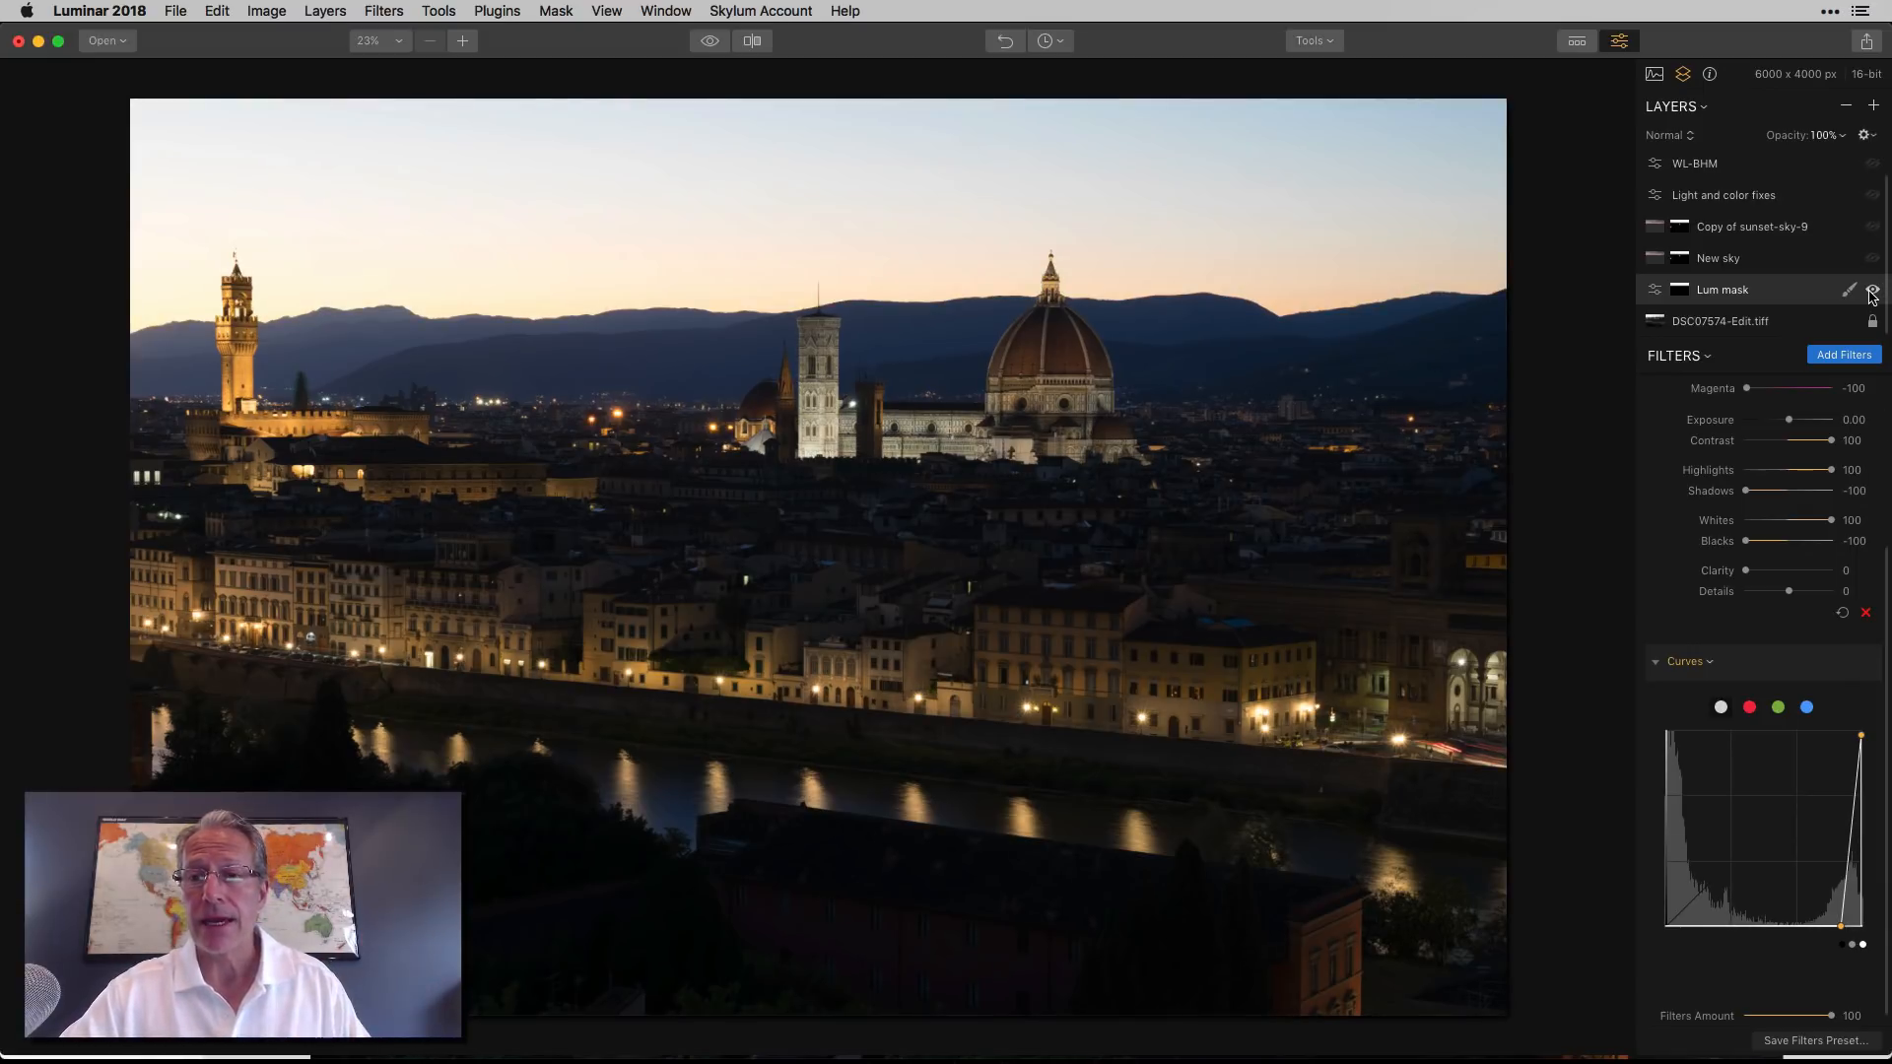
pyautogui.click(1872, 292)
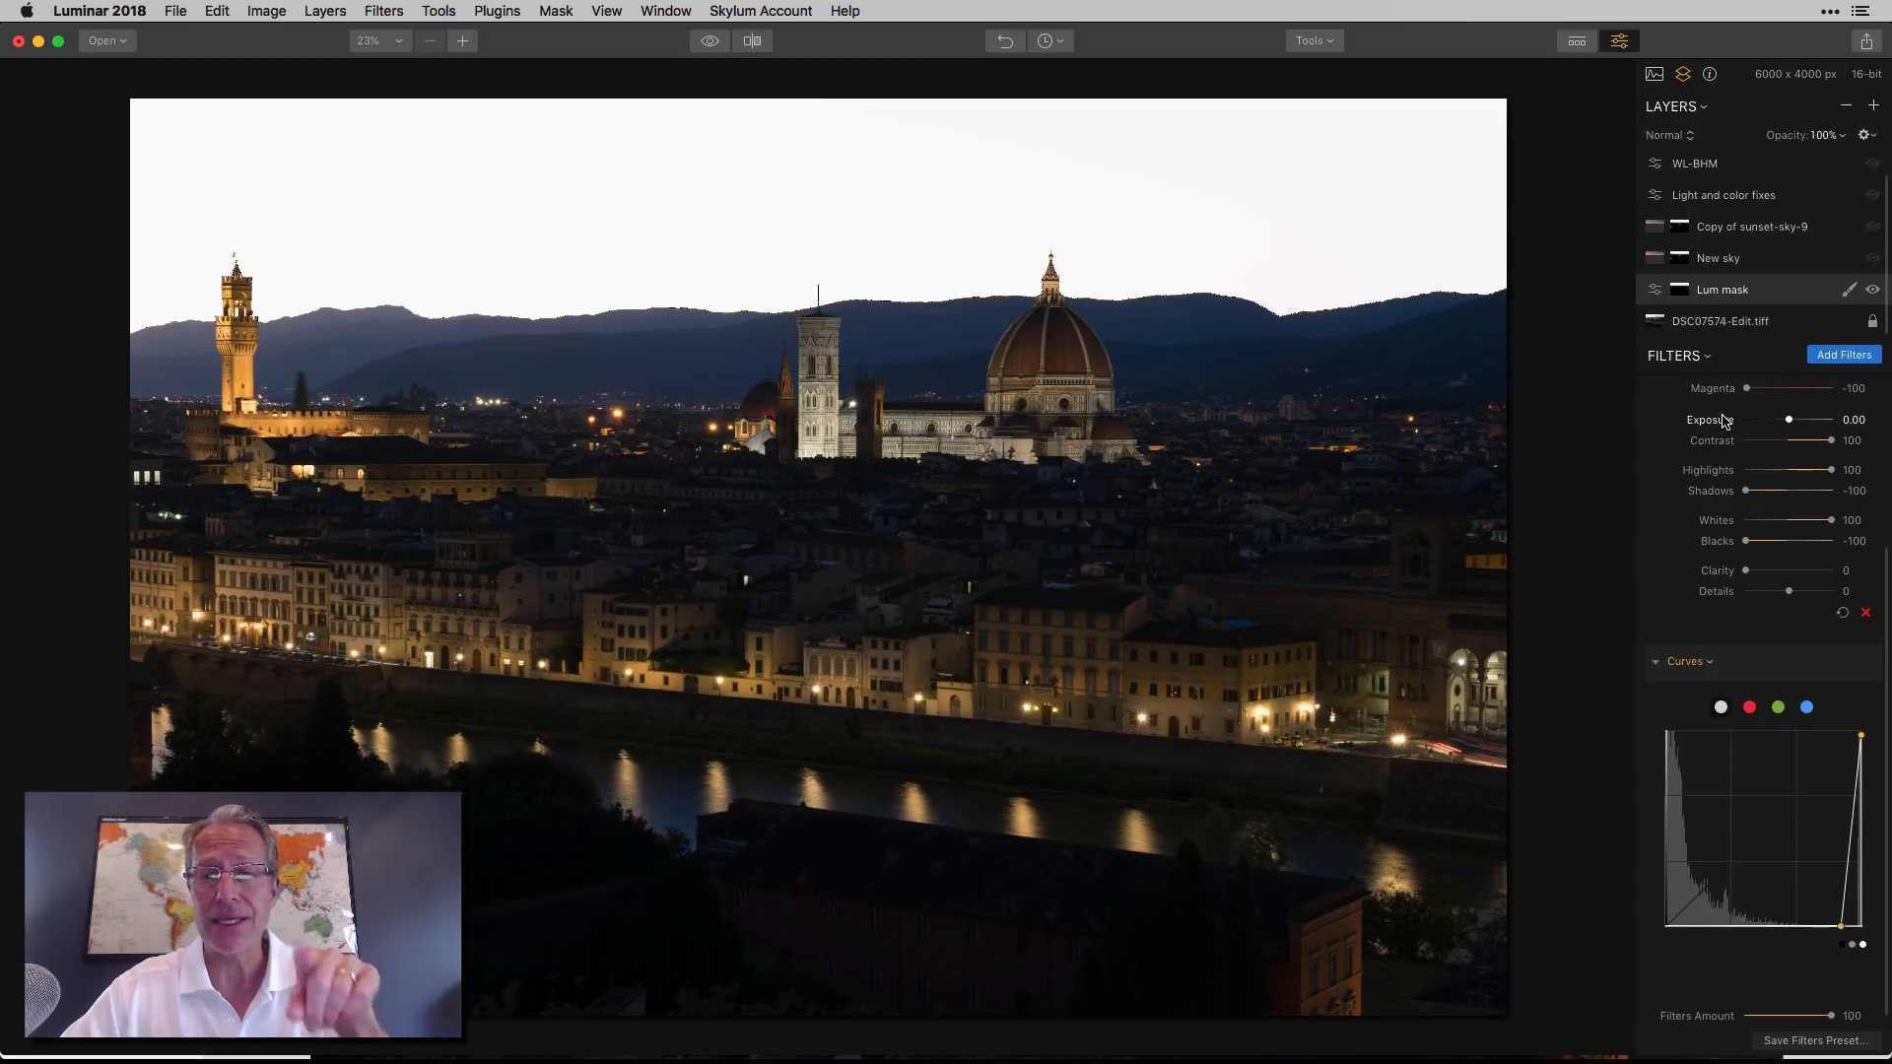
# Open the Lum mask layer's mask for brush editing and check its coverage with the mask overlay.
pyautogui.click(1849, 291)
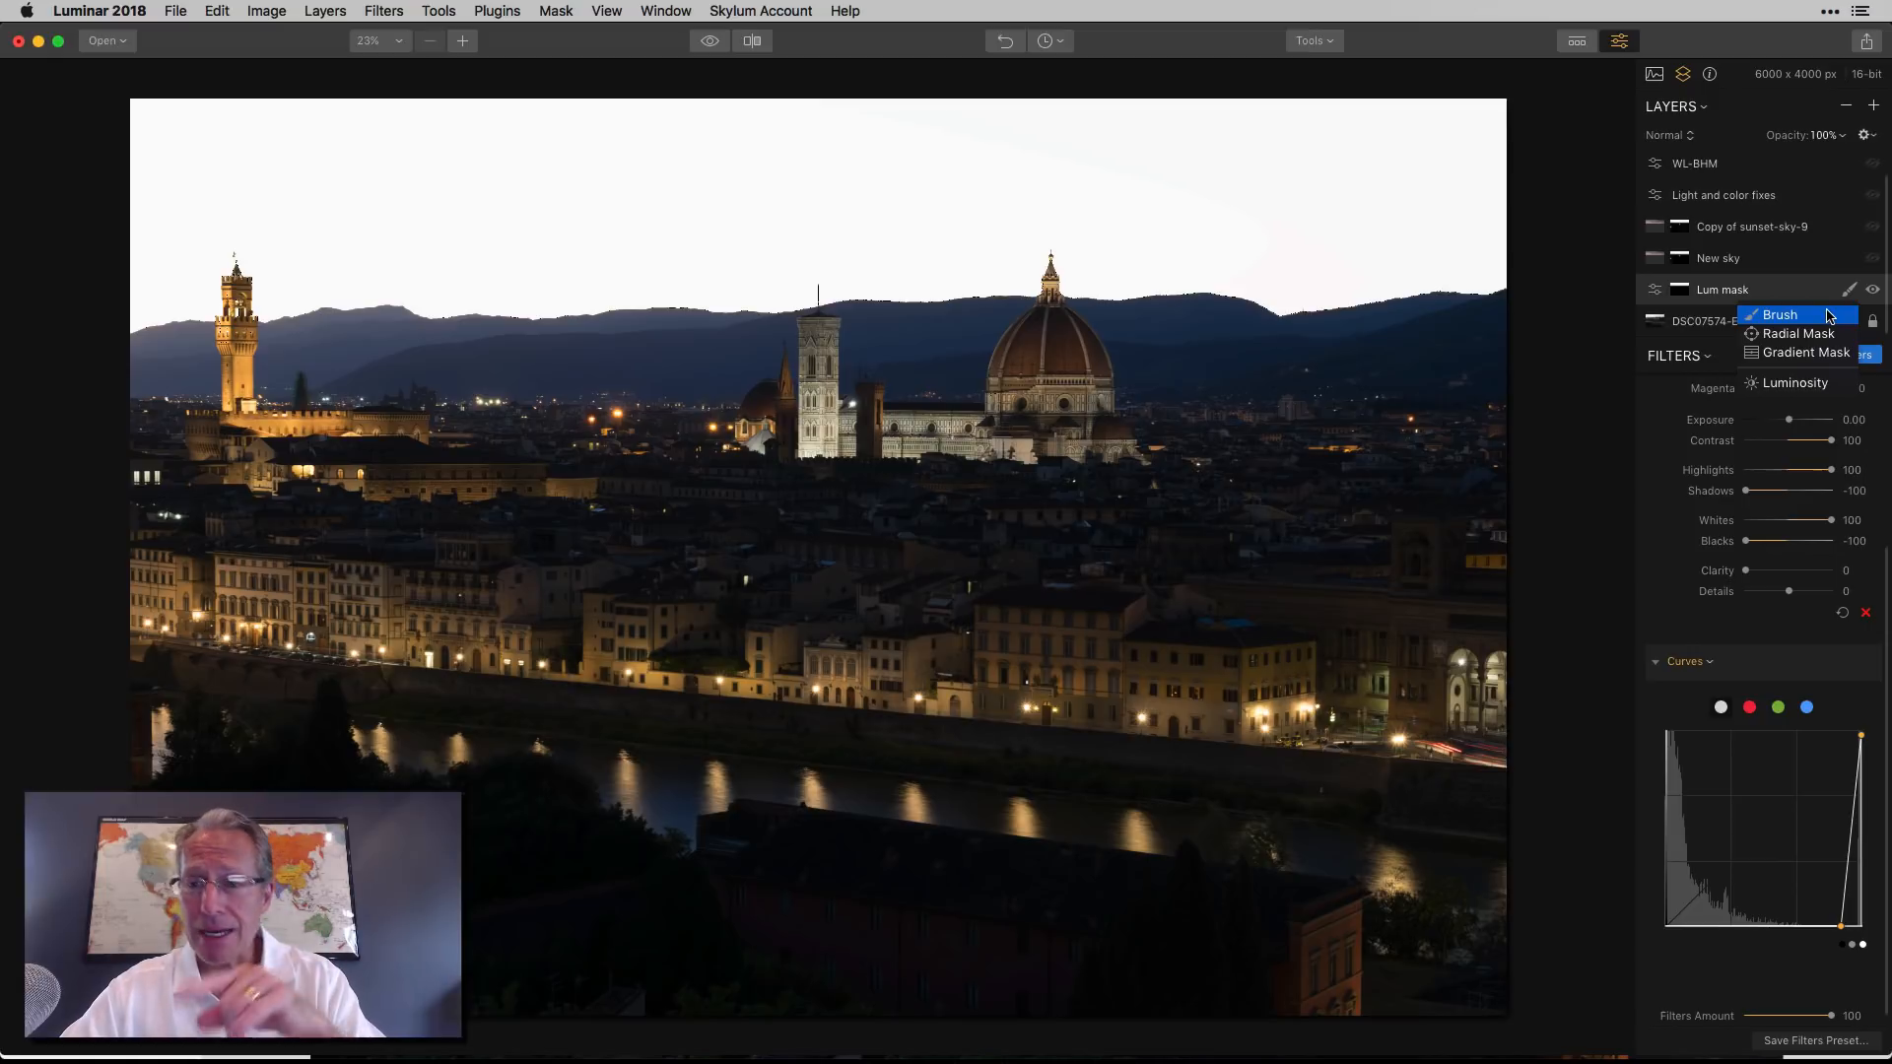
pyautogui.click(1829, 315)
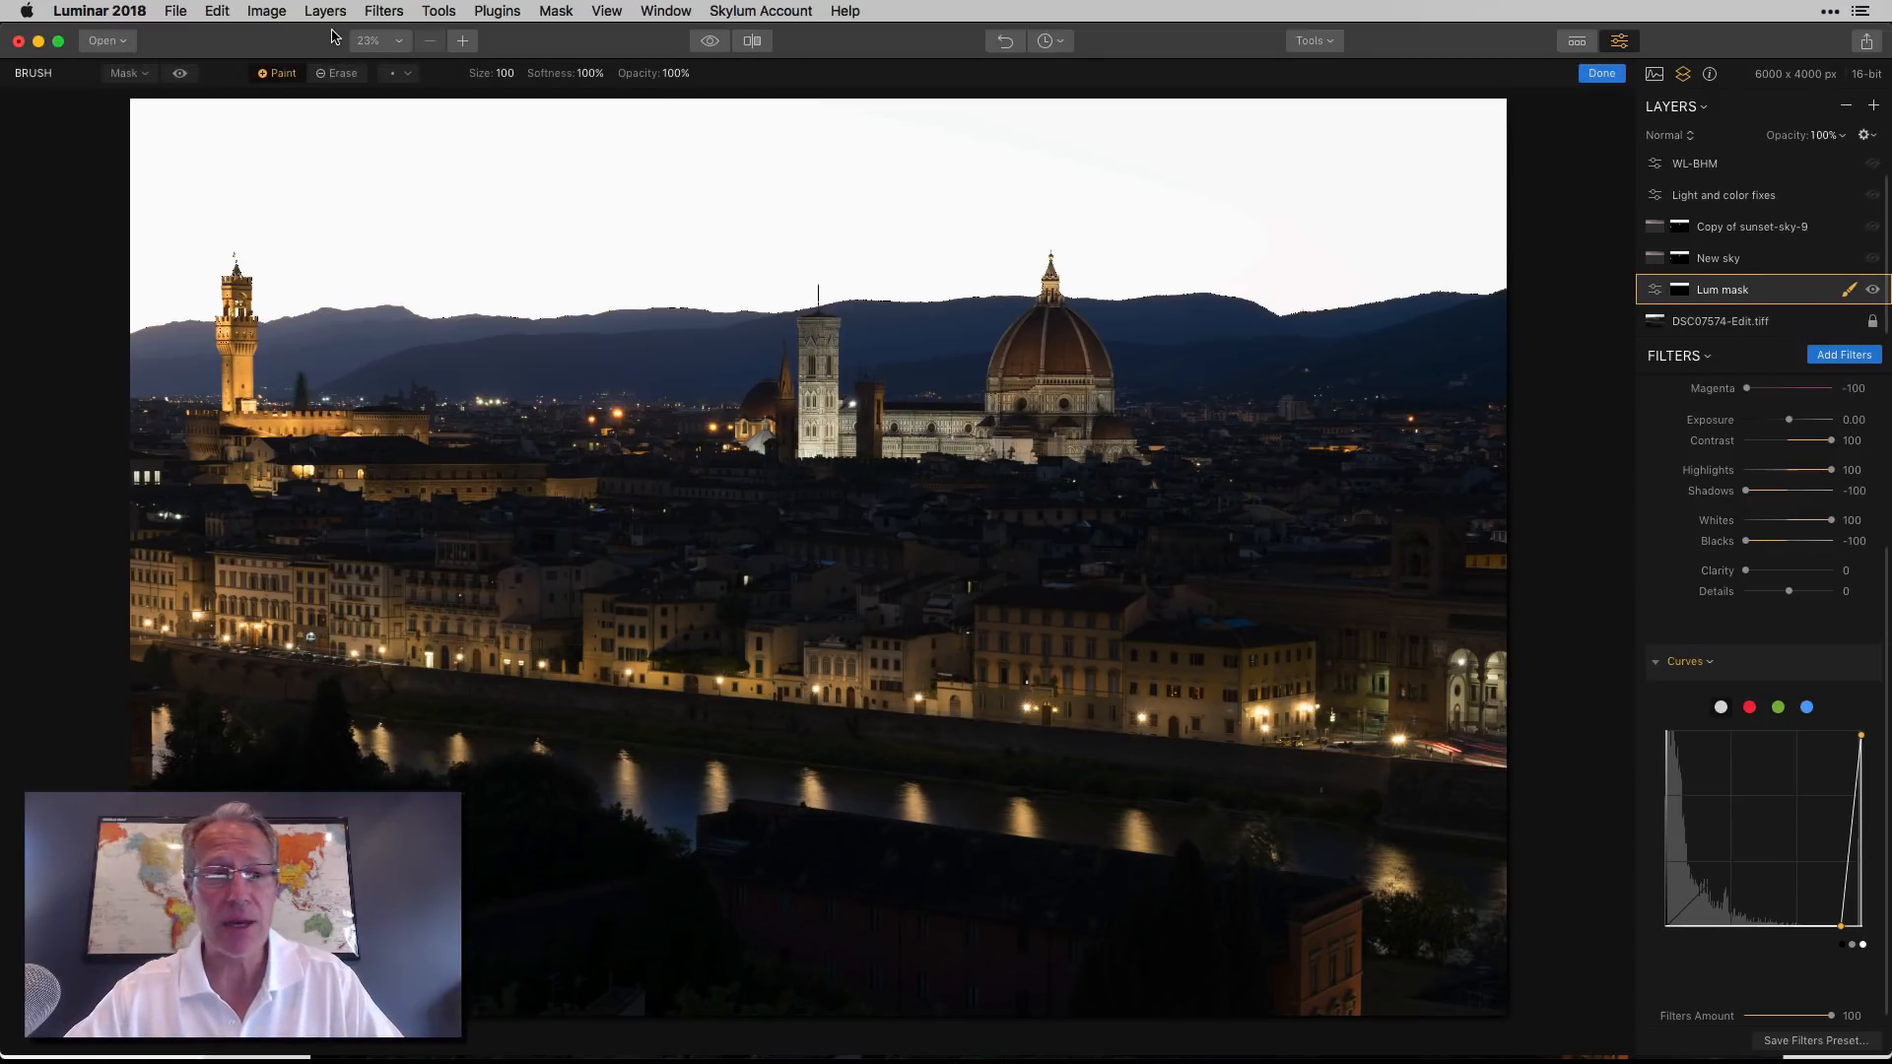
pyautogui.click(179, 97)
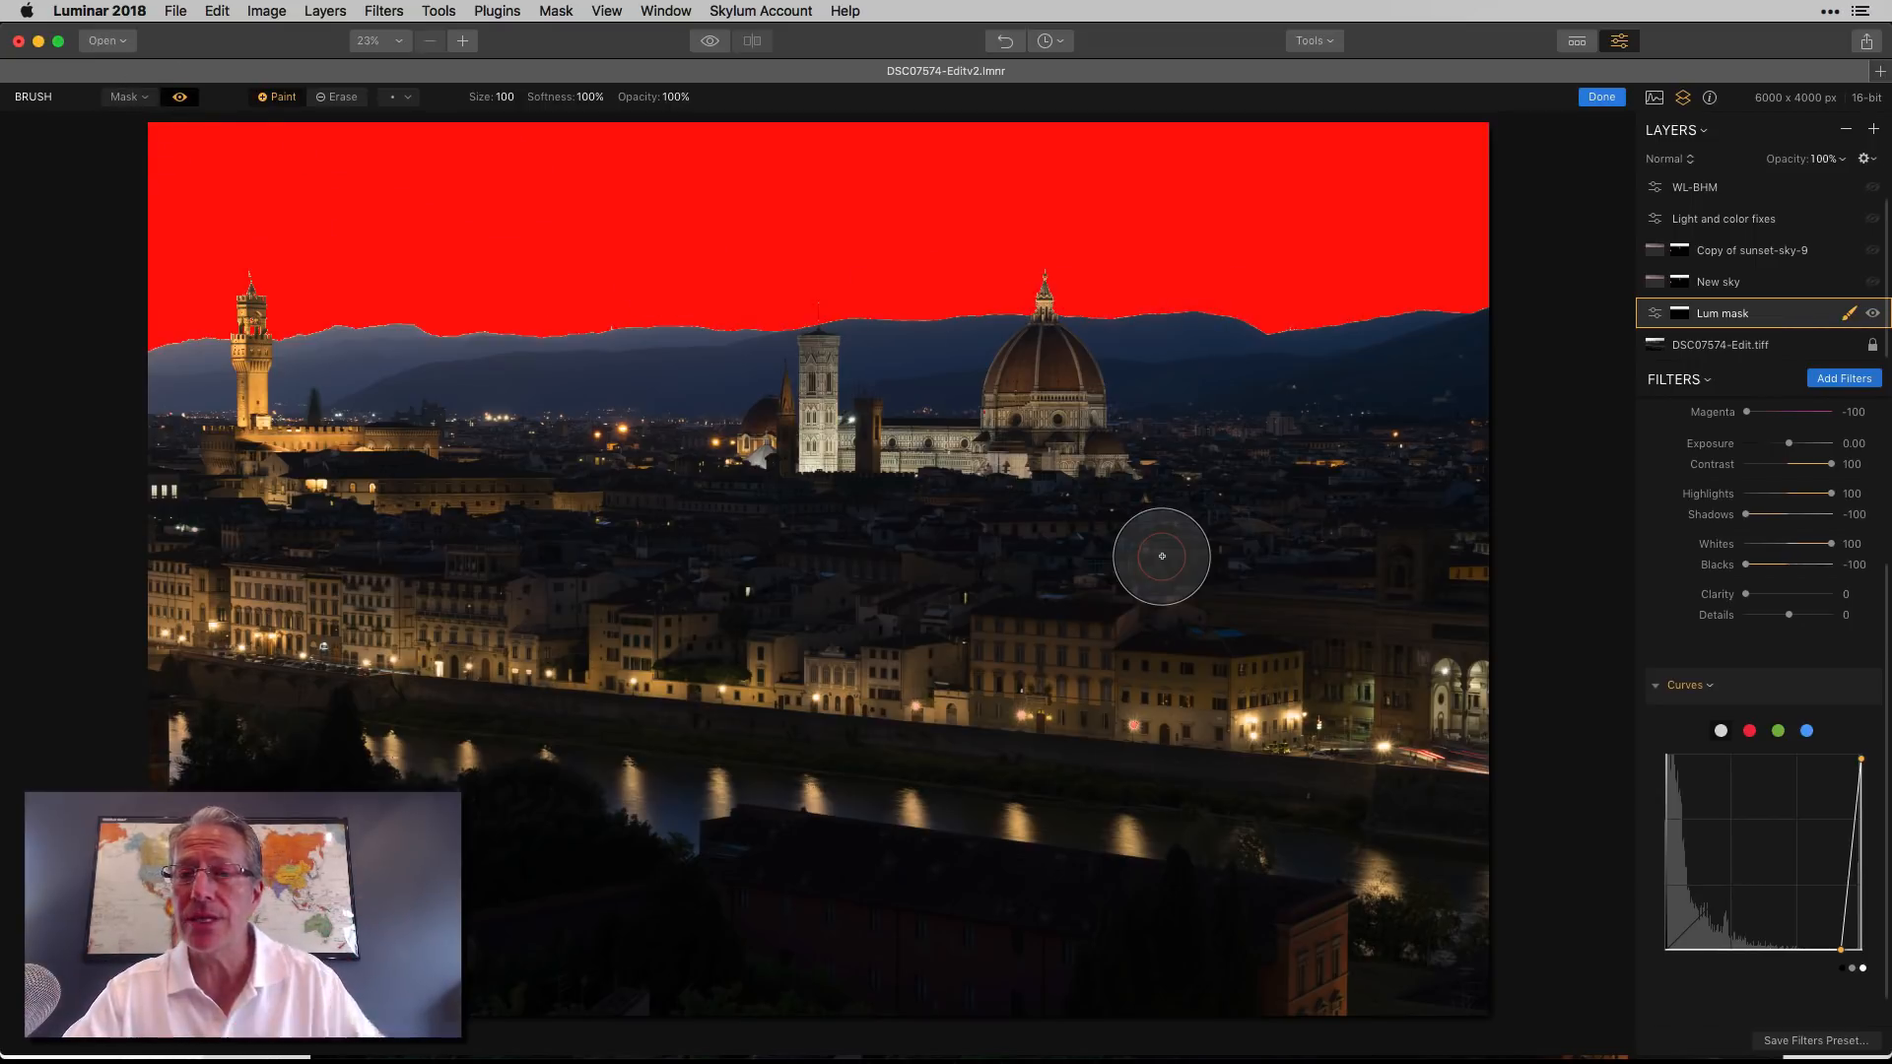
pyautogui.click(181, 99)
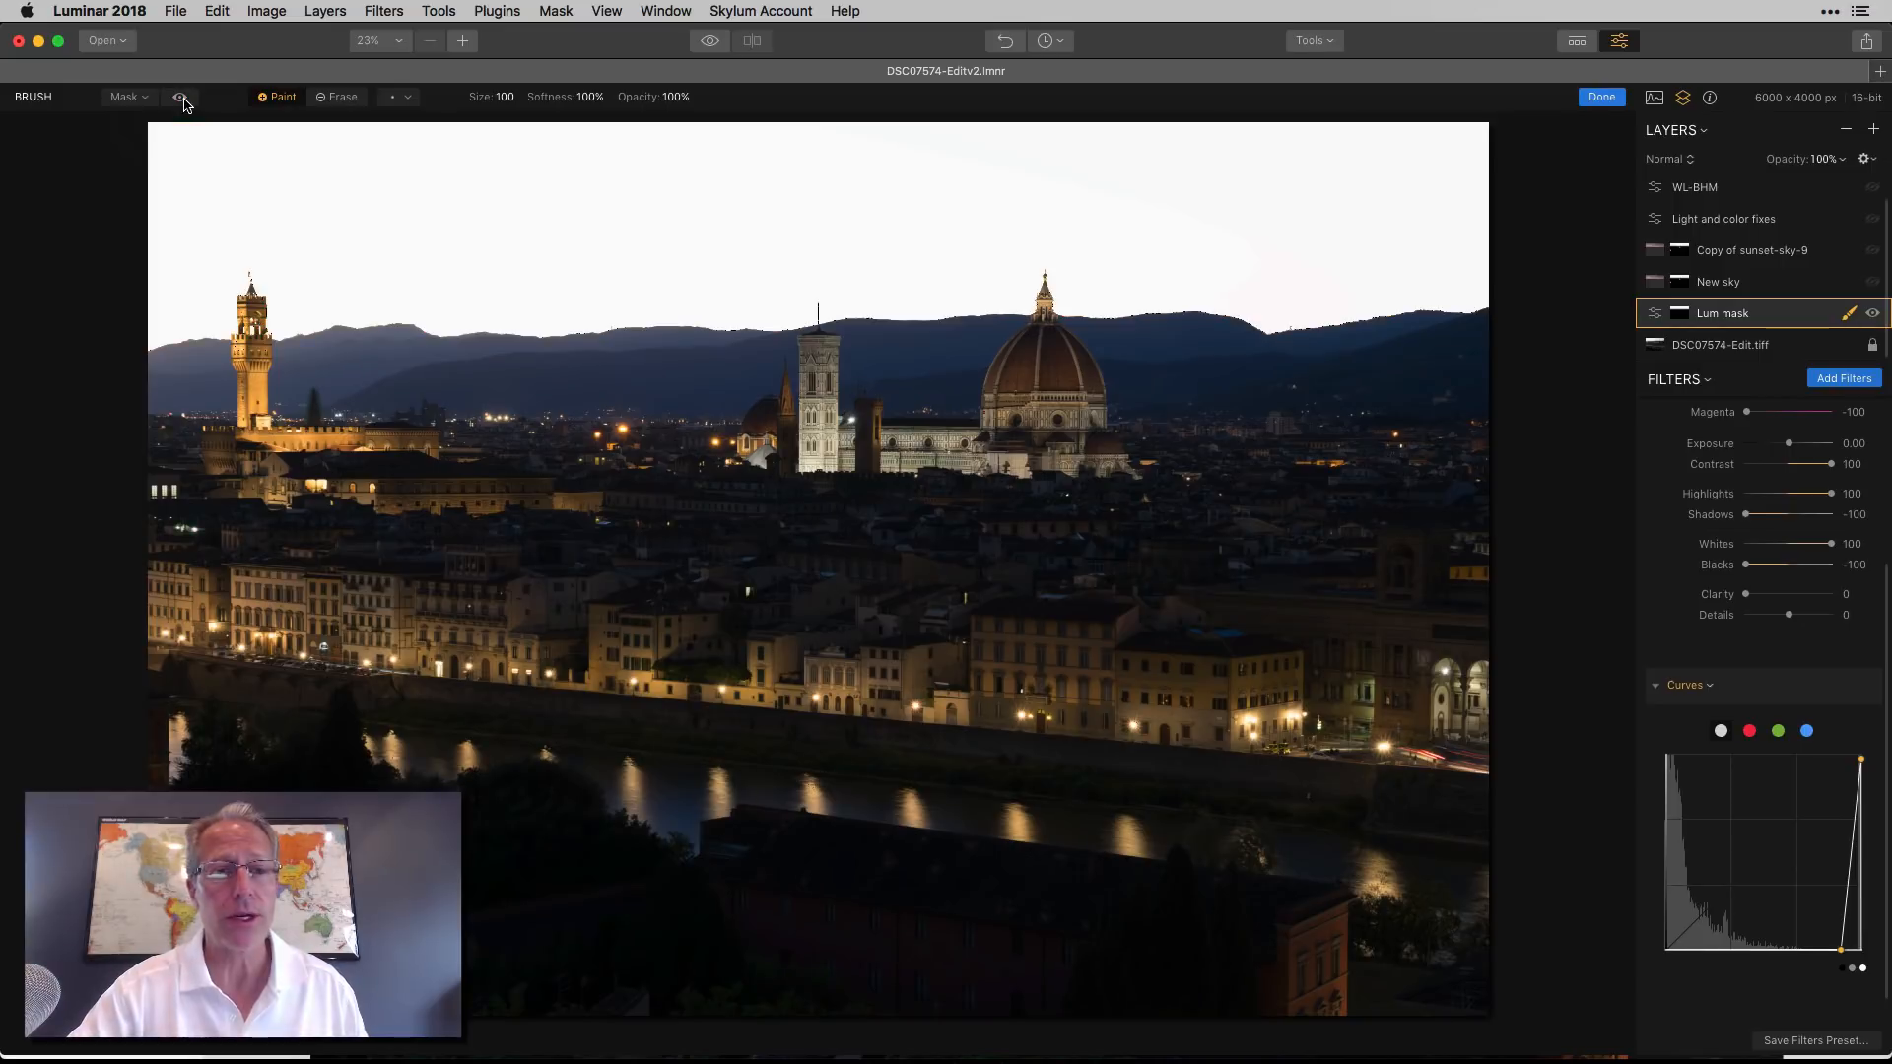
# Finish the Lum mask brush editing and make the New sky layer visible.
pyautogui.click(1601, 98)
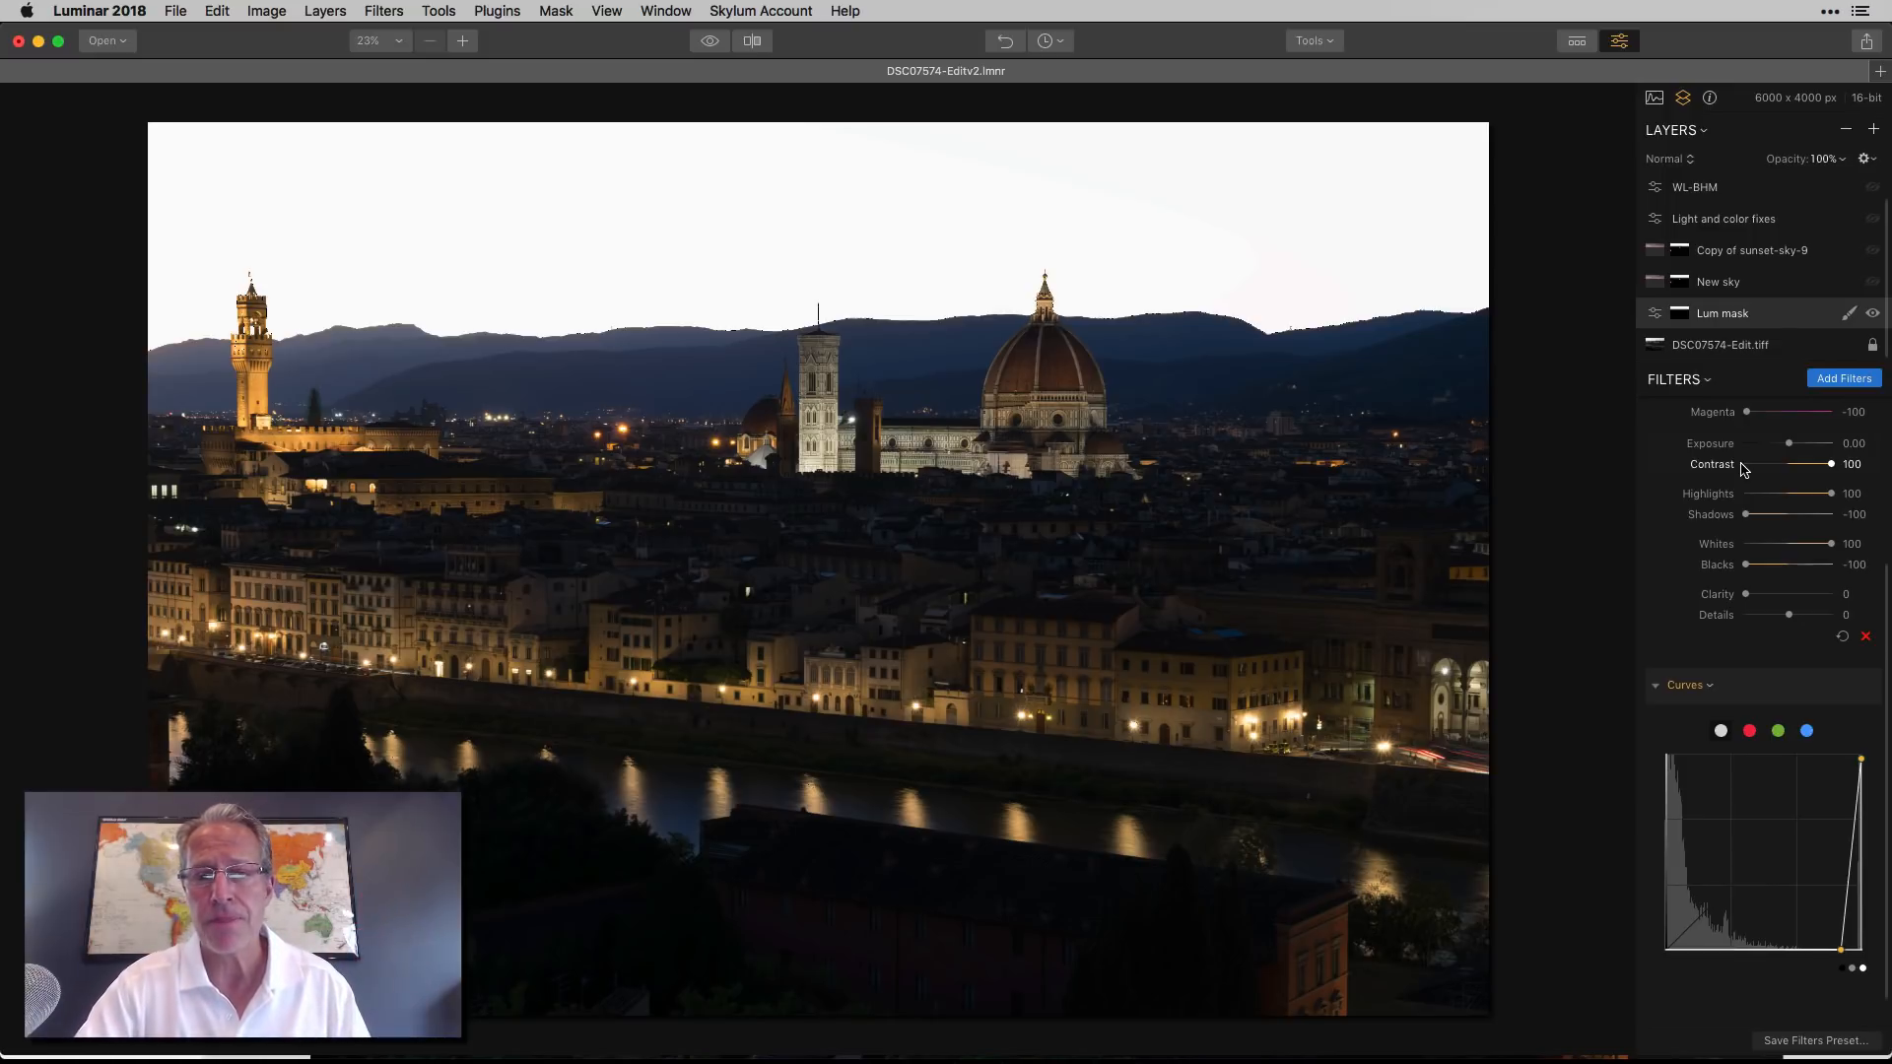
pyautogui.click(1774, 292)
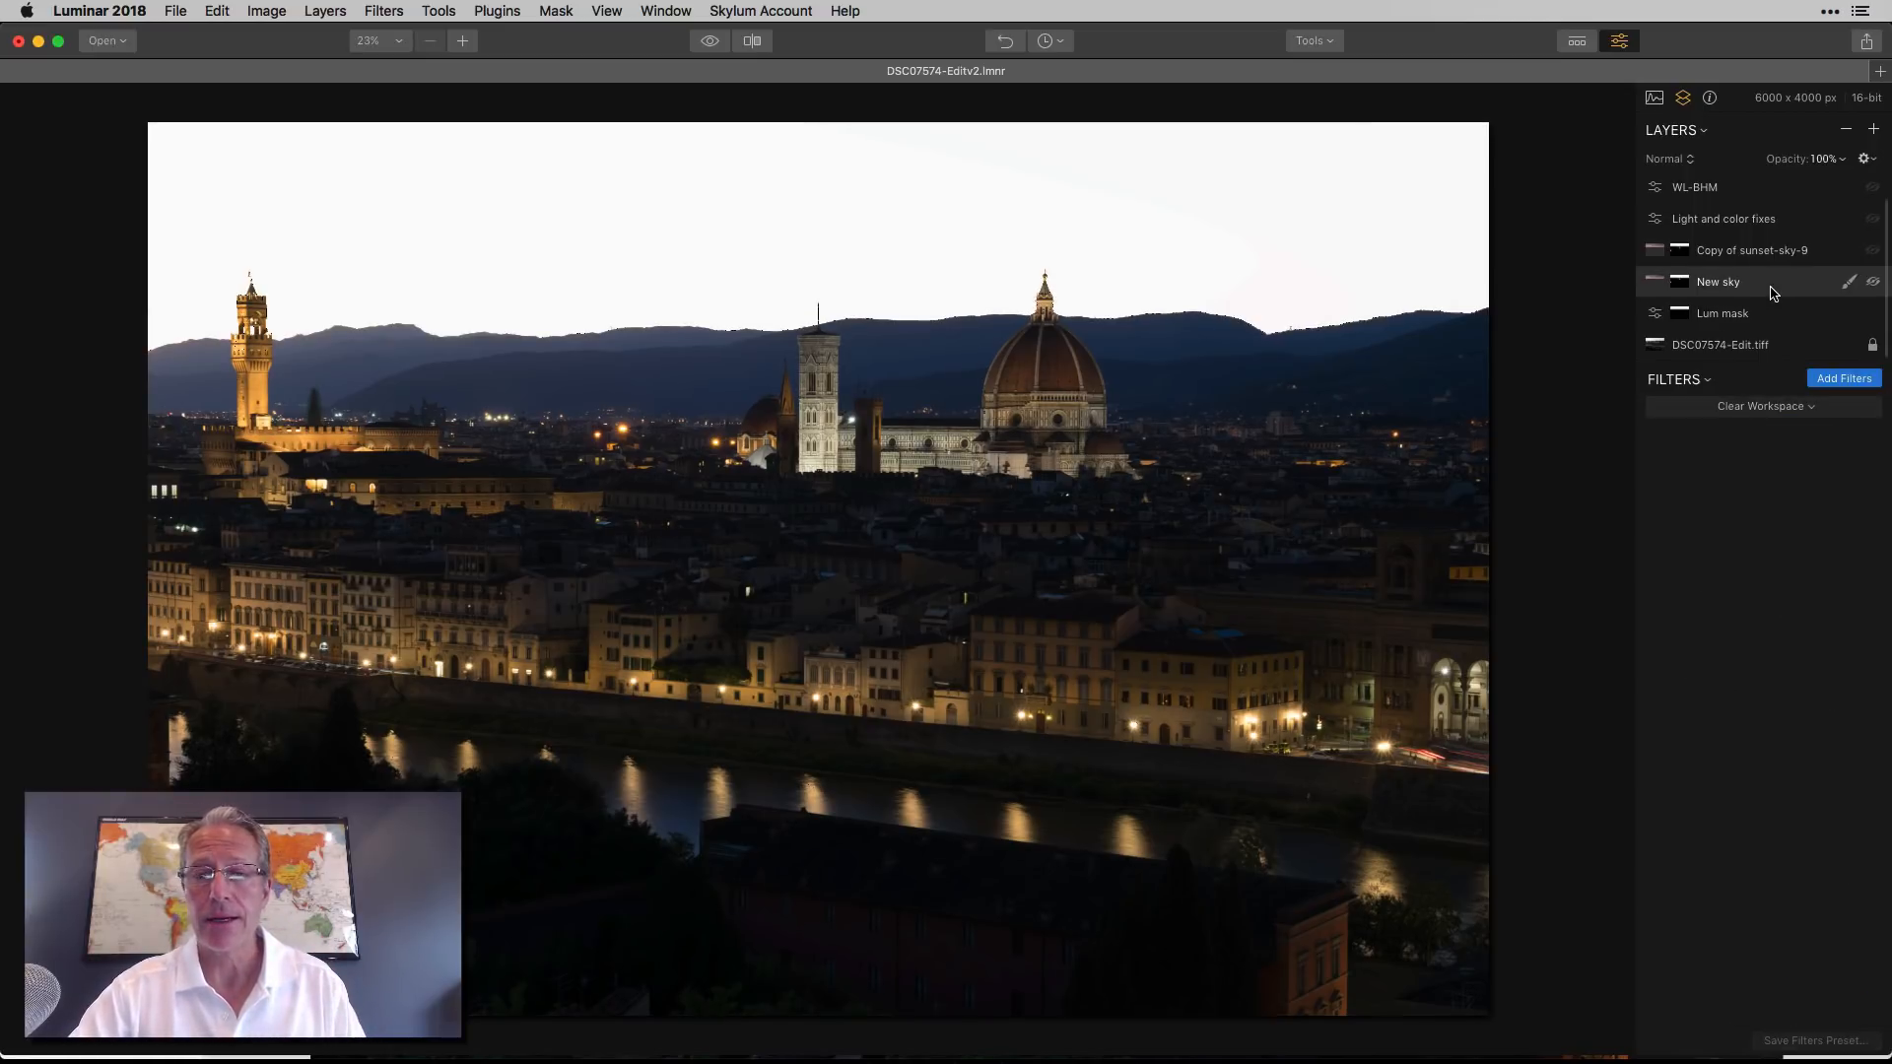
pyautogui.click(1873, 283)
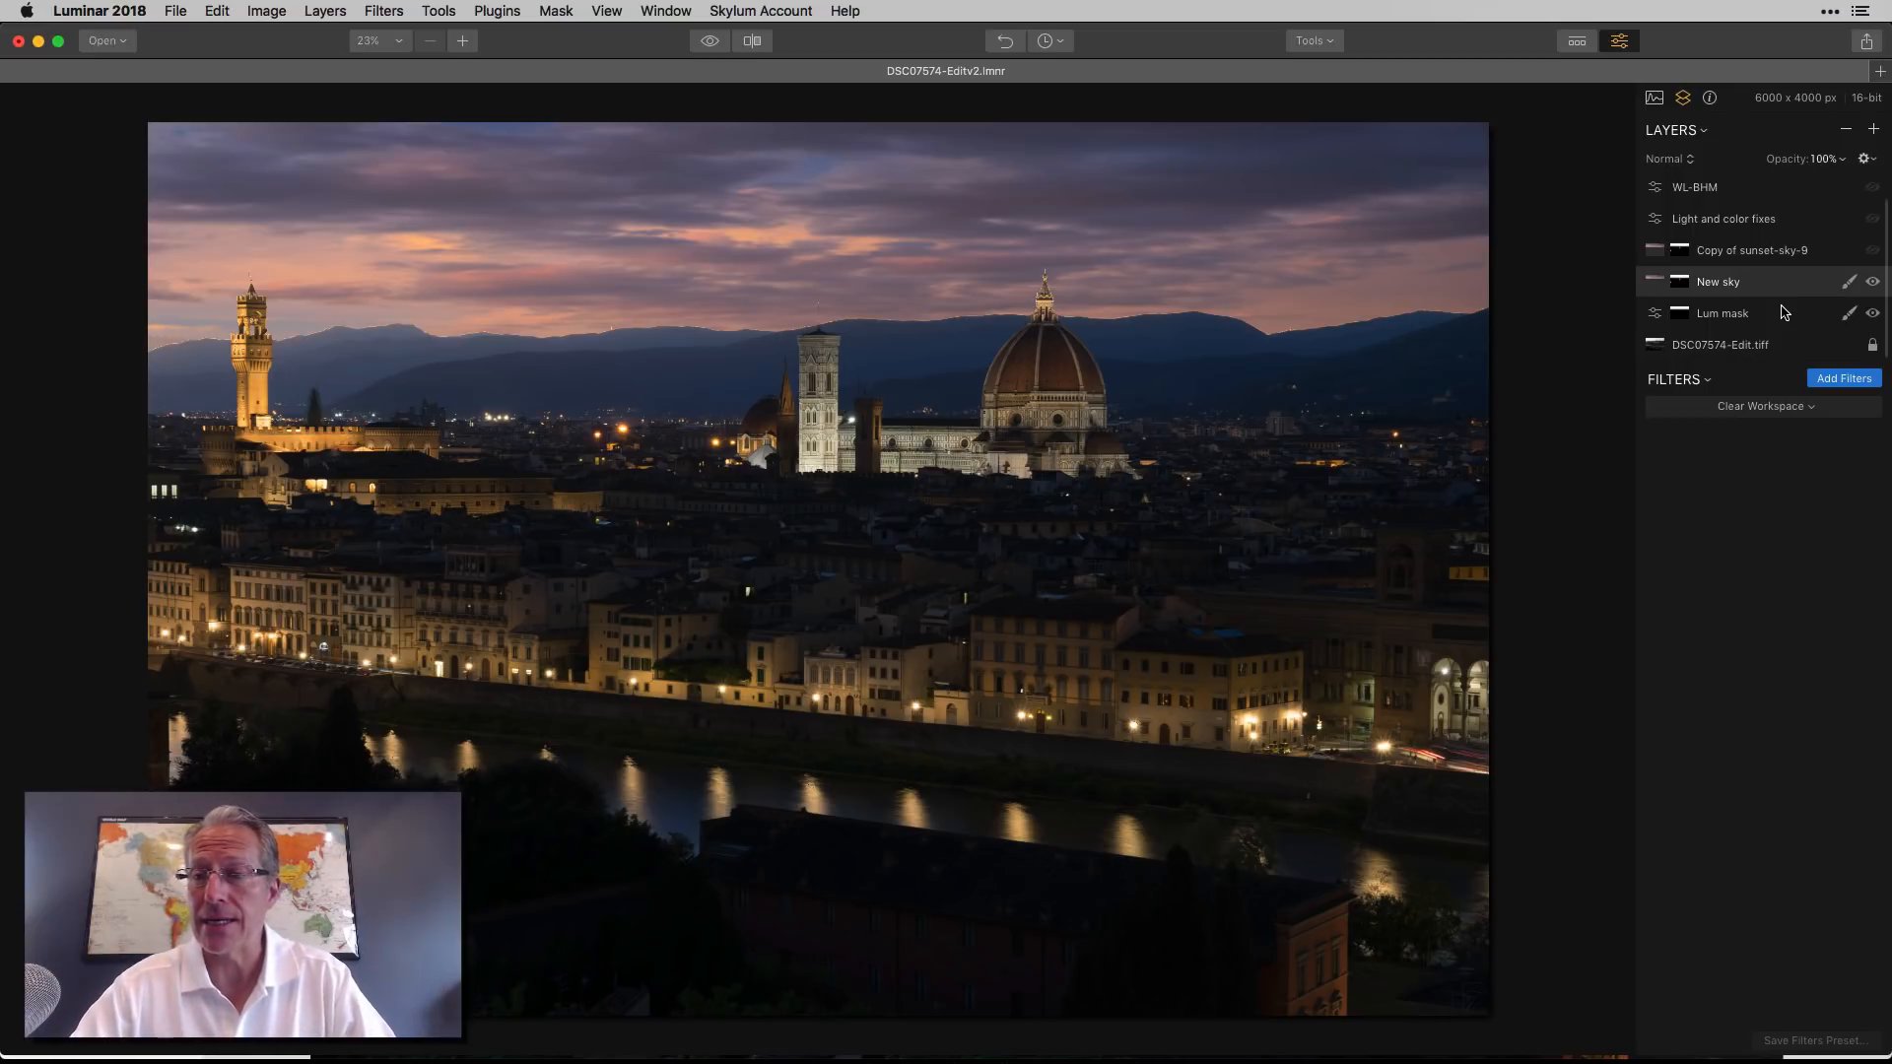
# Stretch the New sky layer down over the mountains with Free Transform to a height of 1066 and apply it.
pyautogui.click(1321, 41)
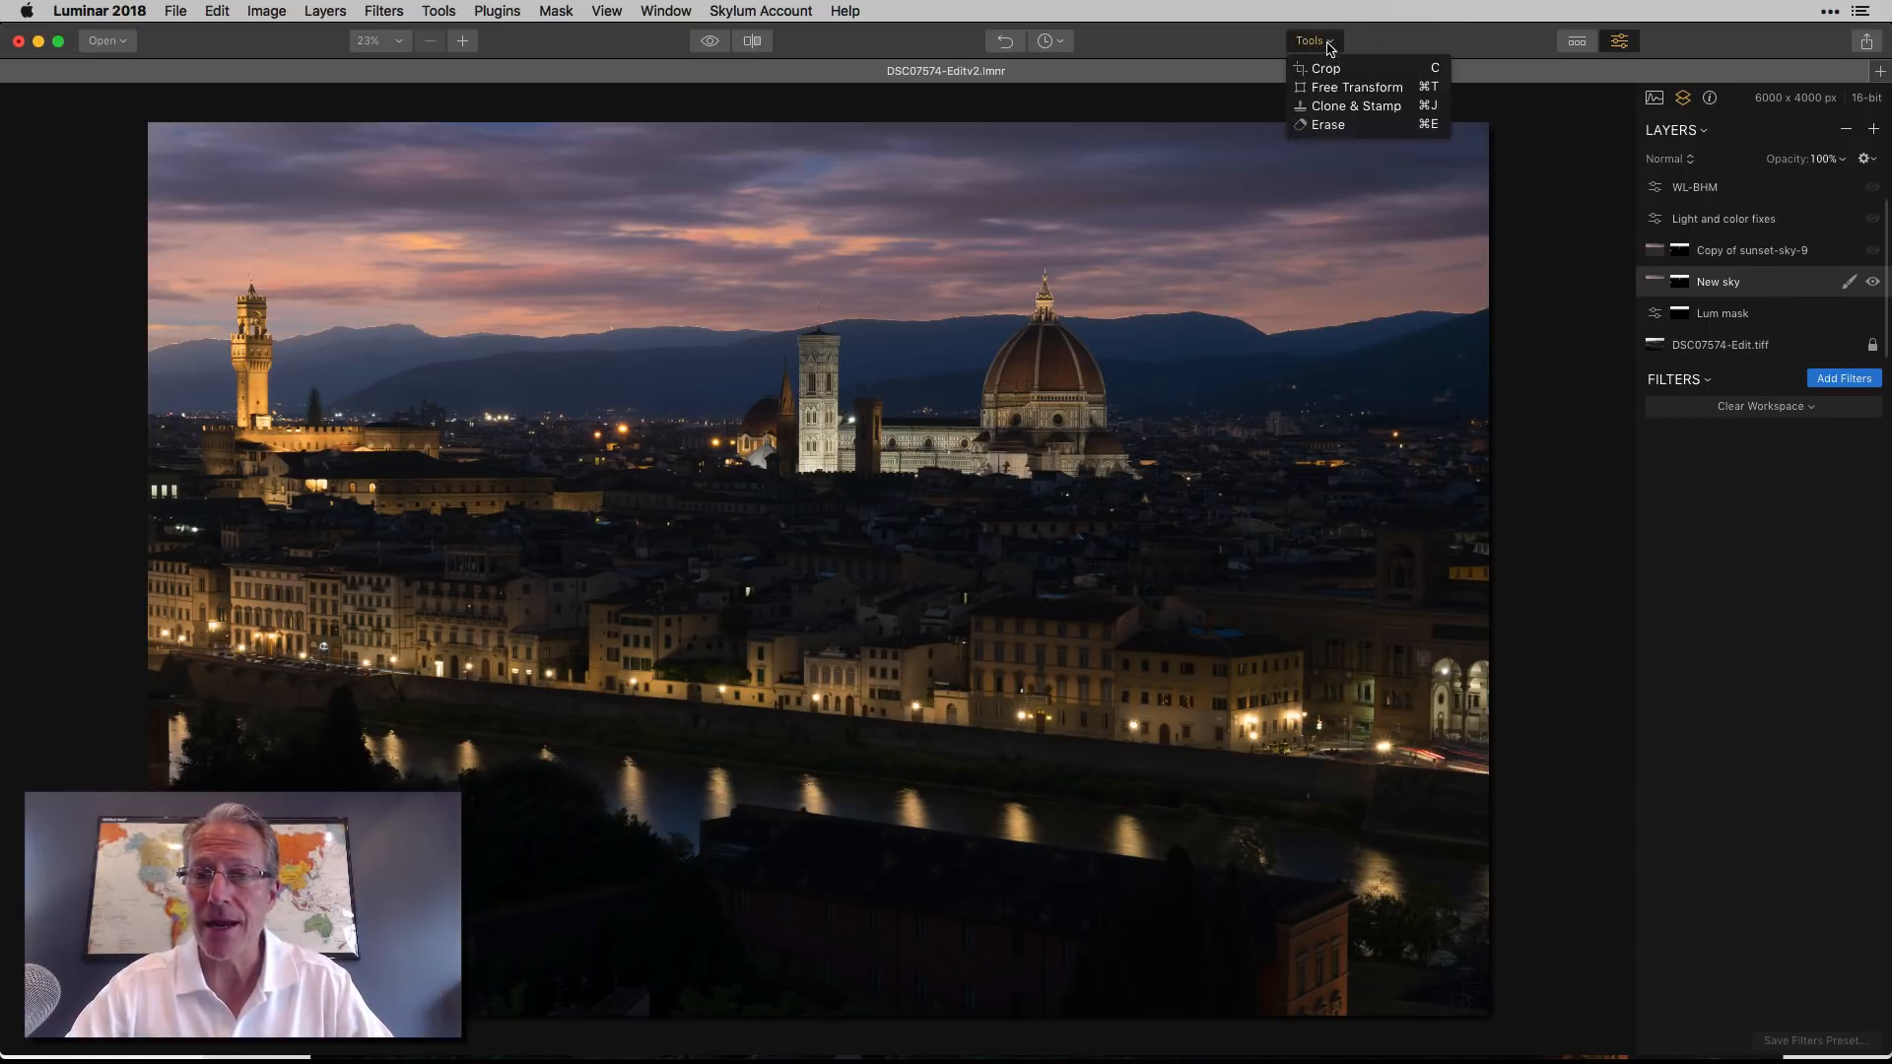
pyautogui.click(1341, 89)
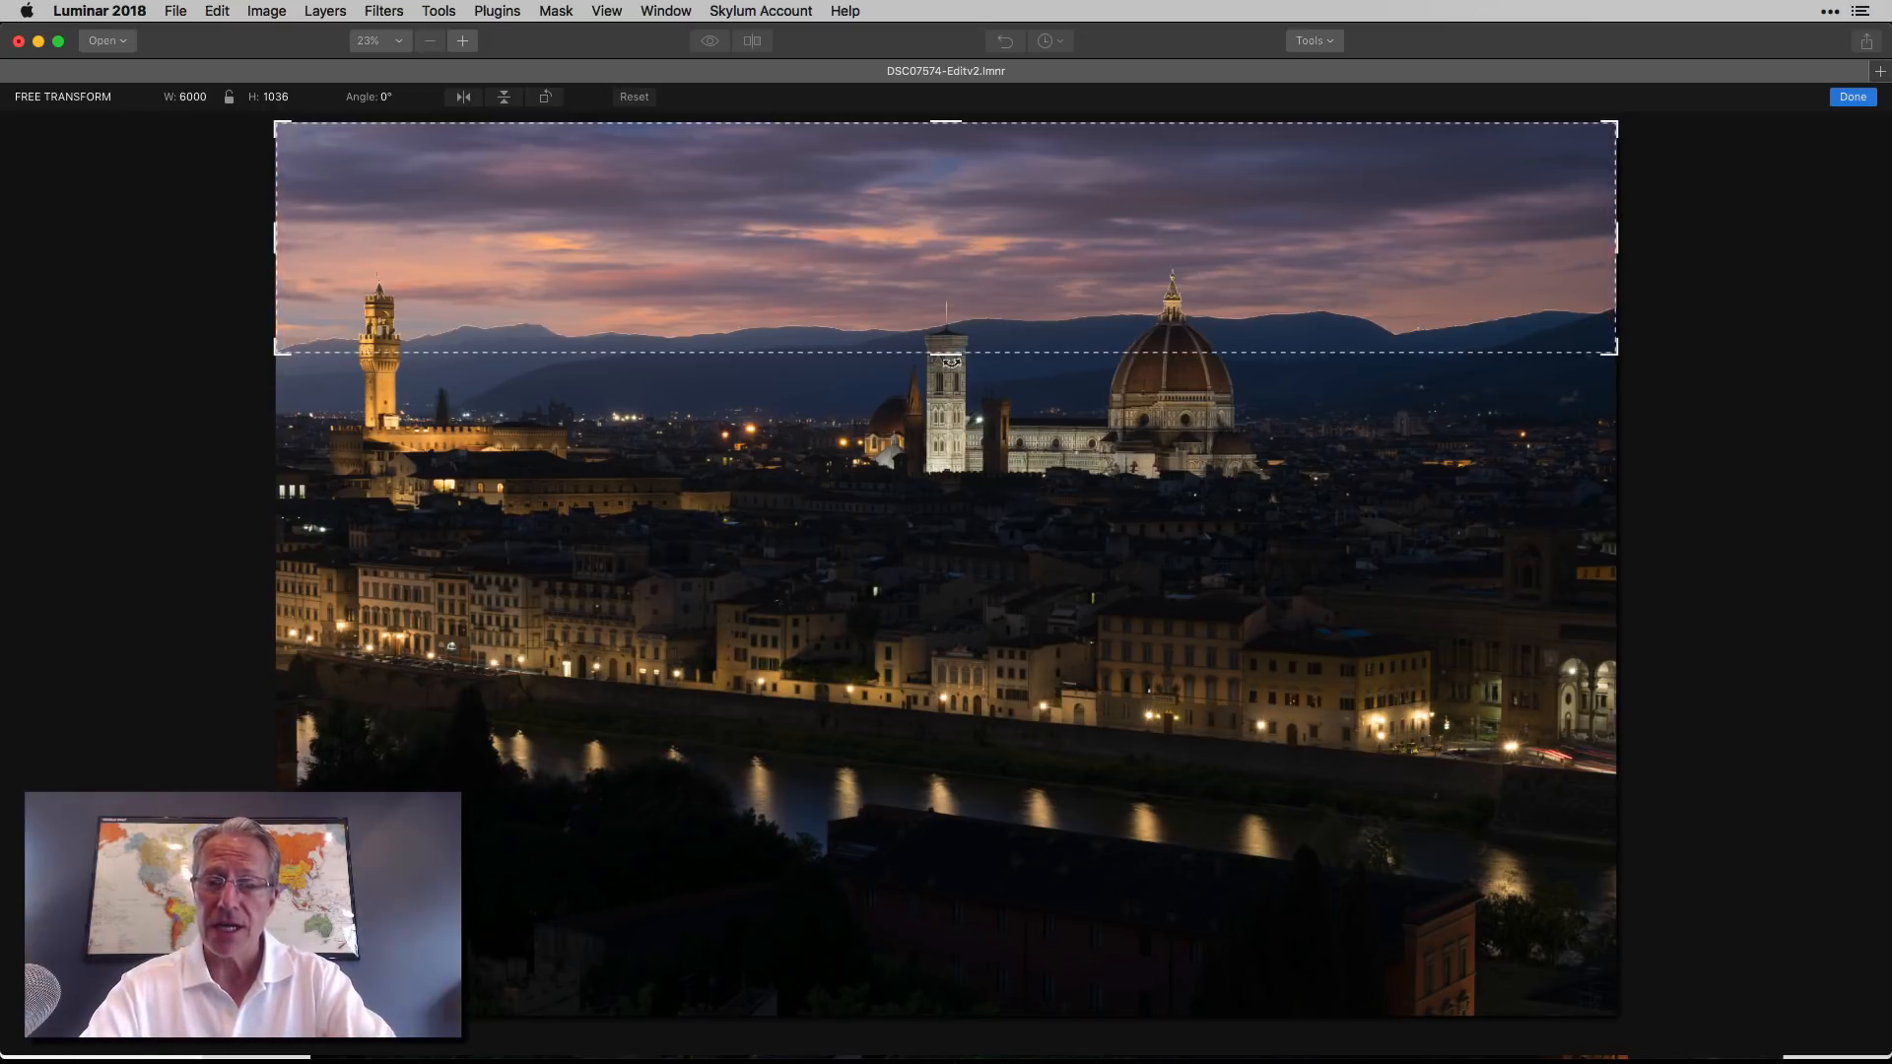
pyautogui.moveTo(950, 351)
pyautogui.mouseDown()
pyautogui.moveTo(941, 1009)
pyautogui.moveTo(959, 359)
pyautogui.mouseUp()
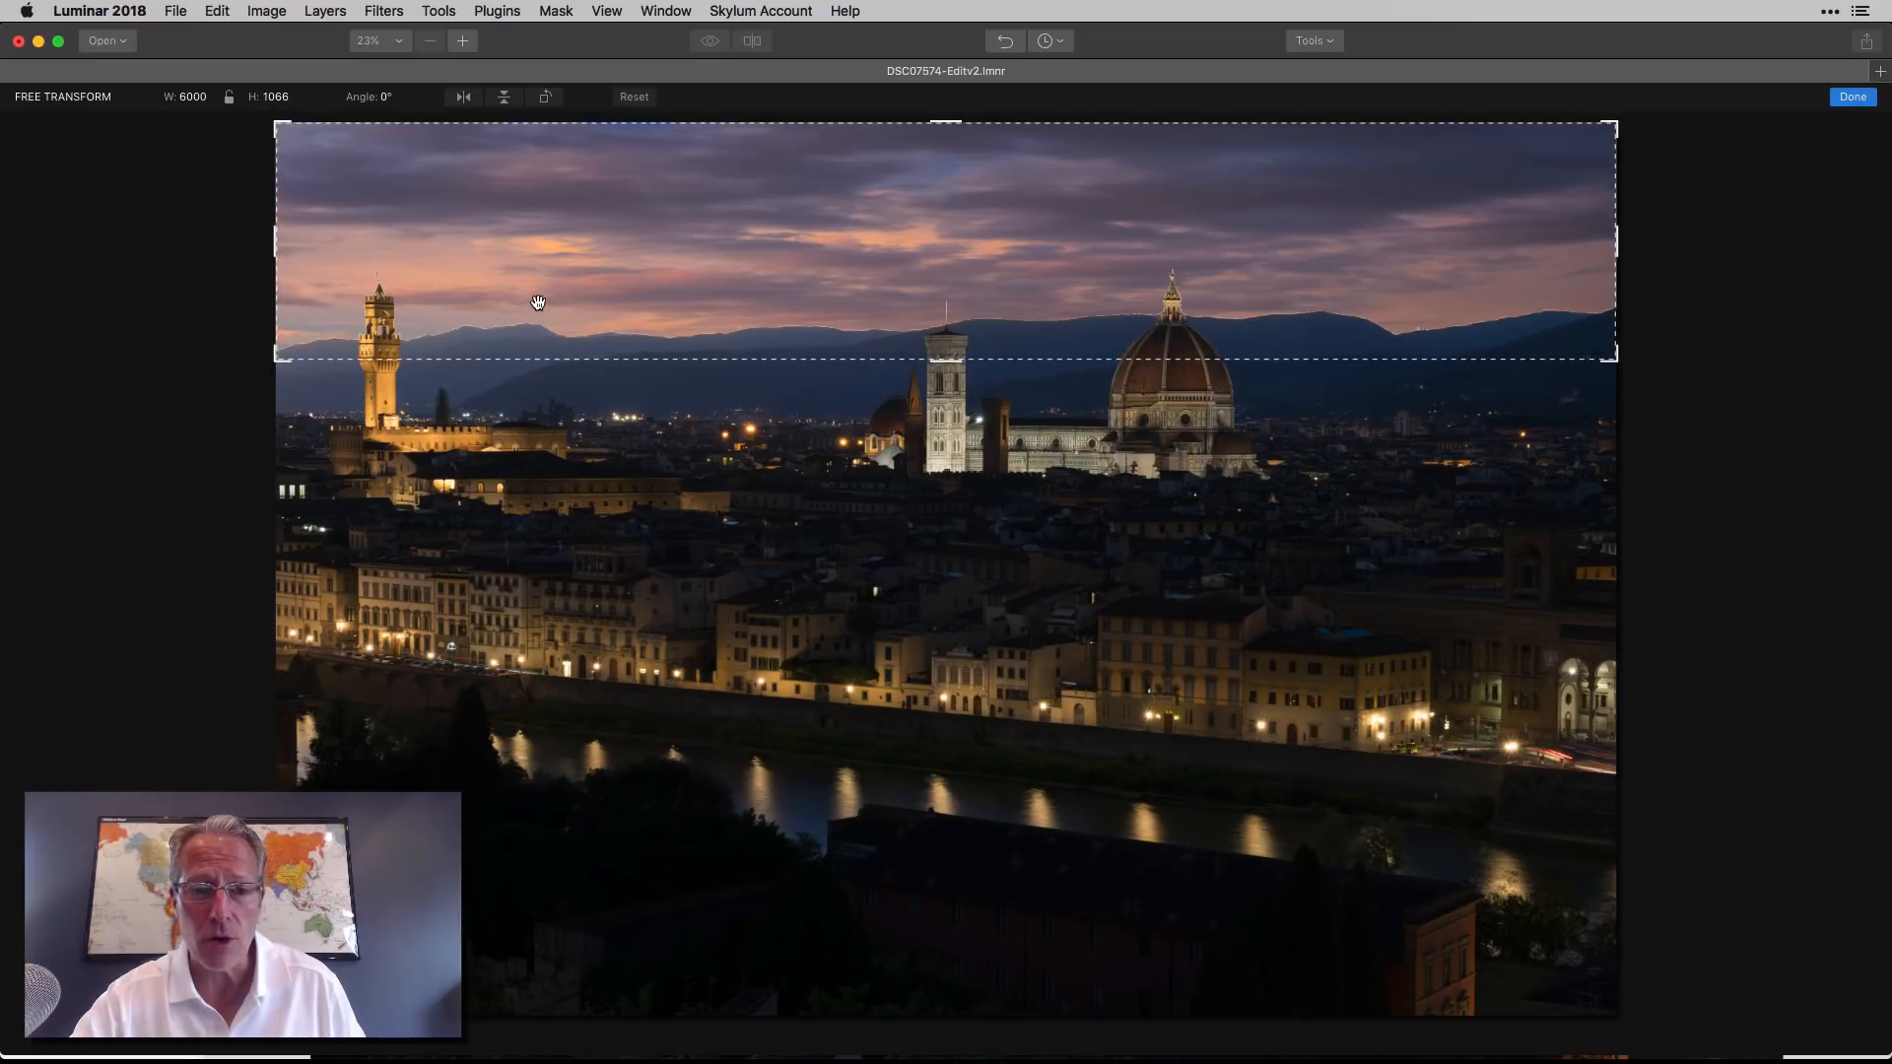
pyautogui.click(1852, 96)
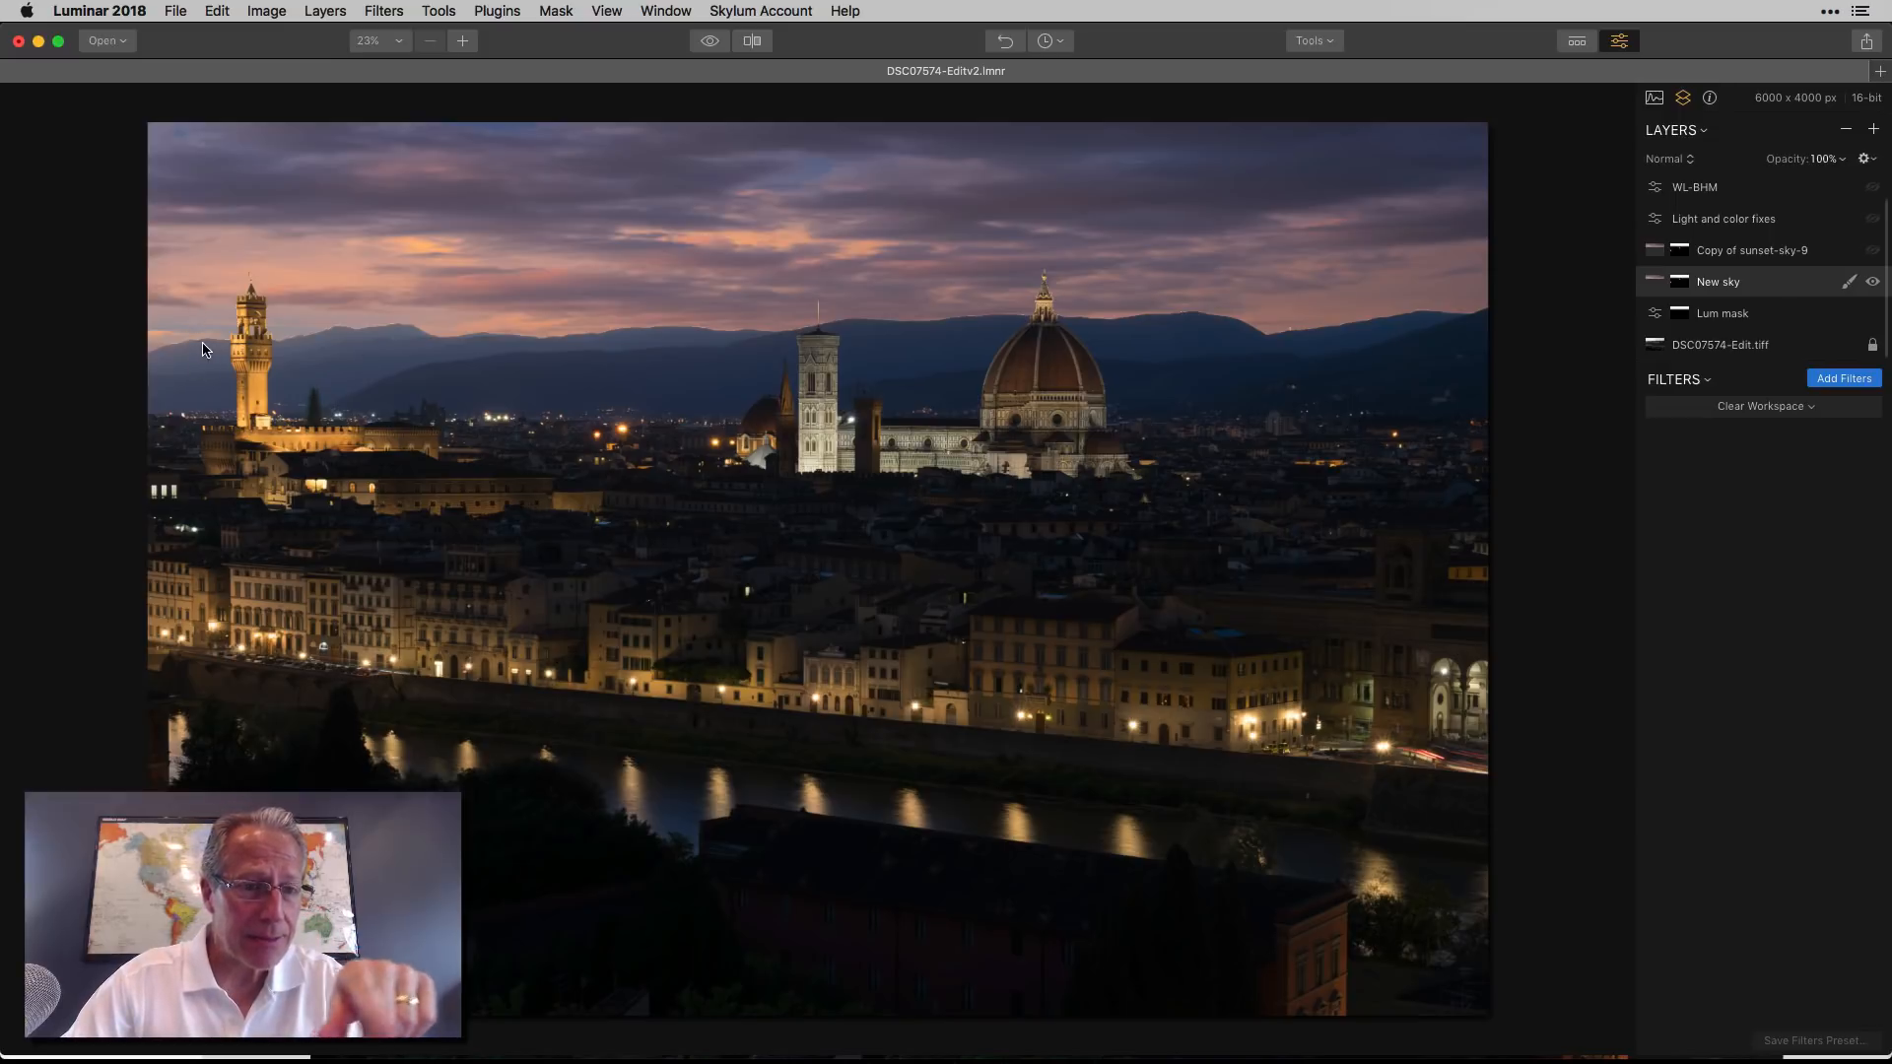
# Inspect the ridge line and tower at 50% for halos along the new sky, and return to the full image.
pyautogui.click(463, 41)
pyautogui.hscroll(-10, 283, 378)
pyautogui.scroll(4, 284, 378)
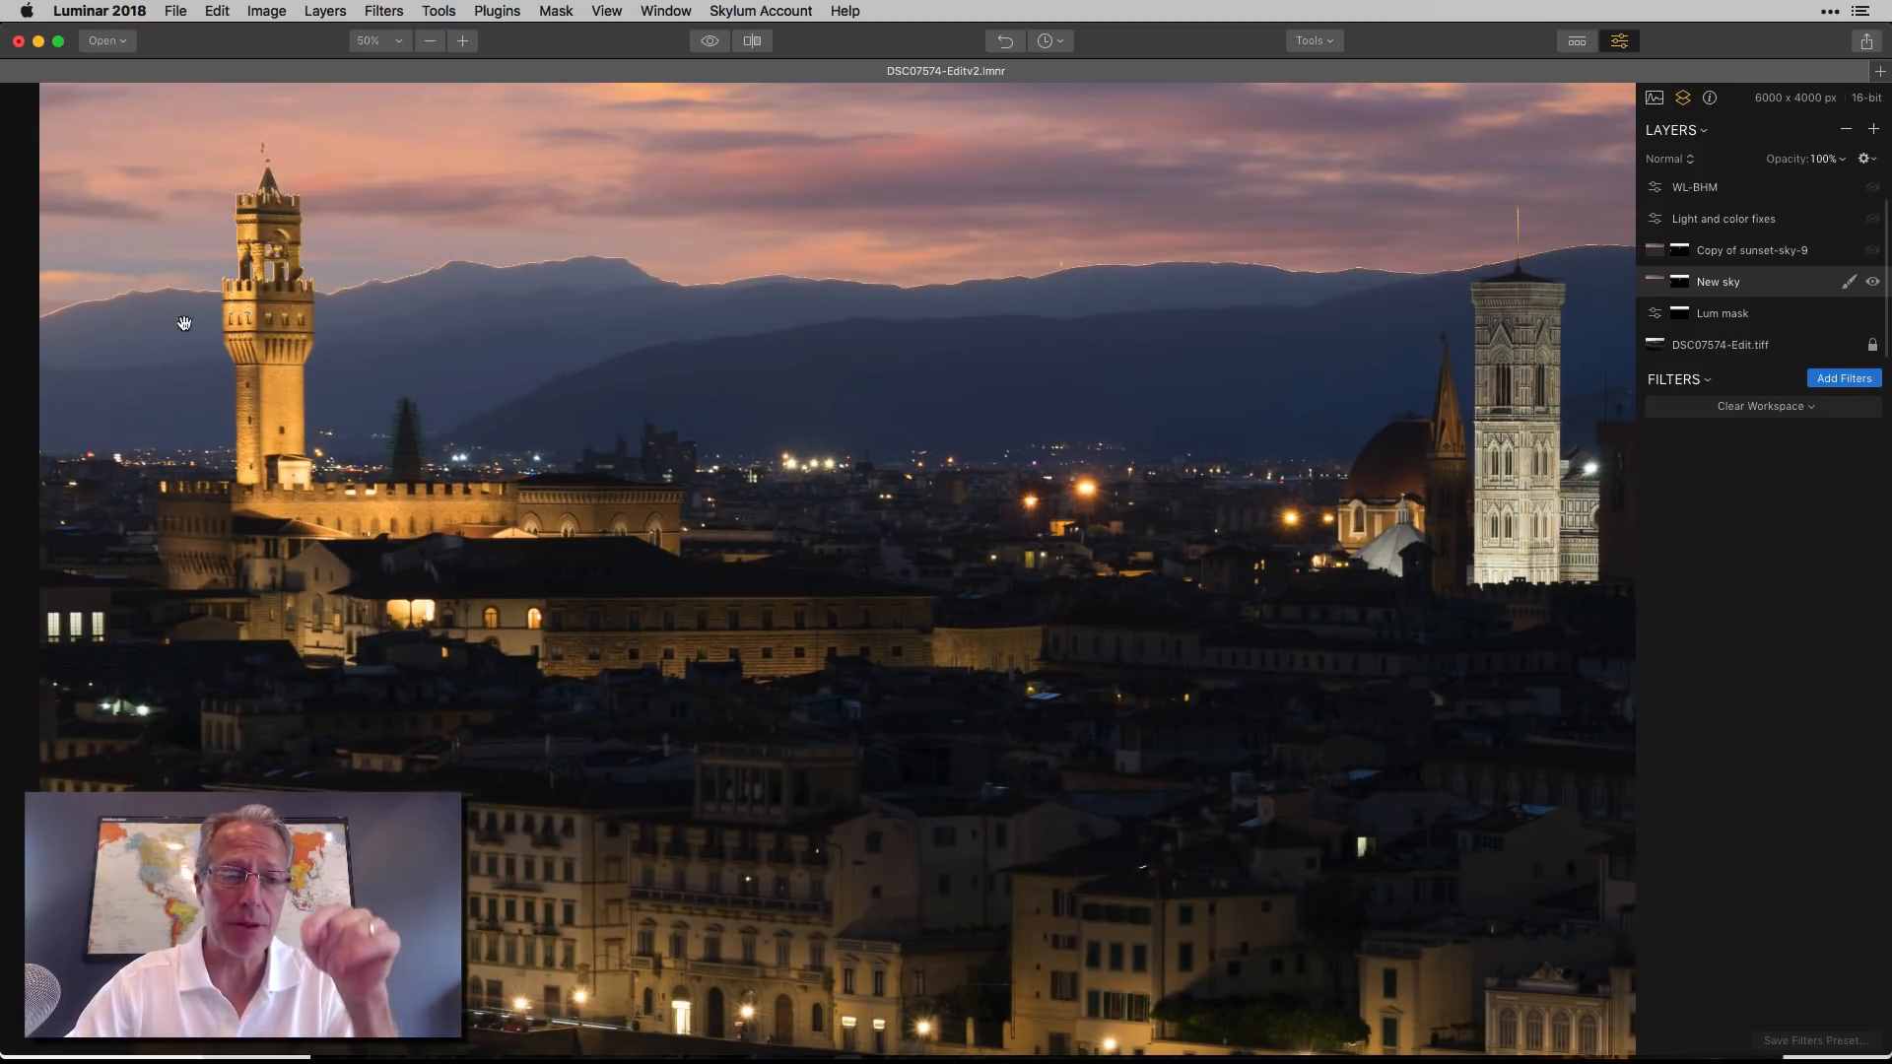
pyautogui.click(392, 41)
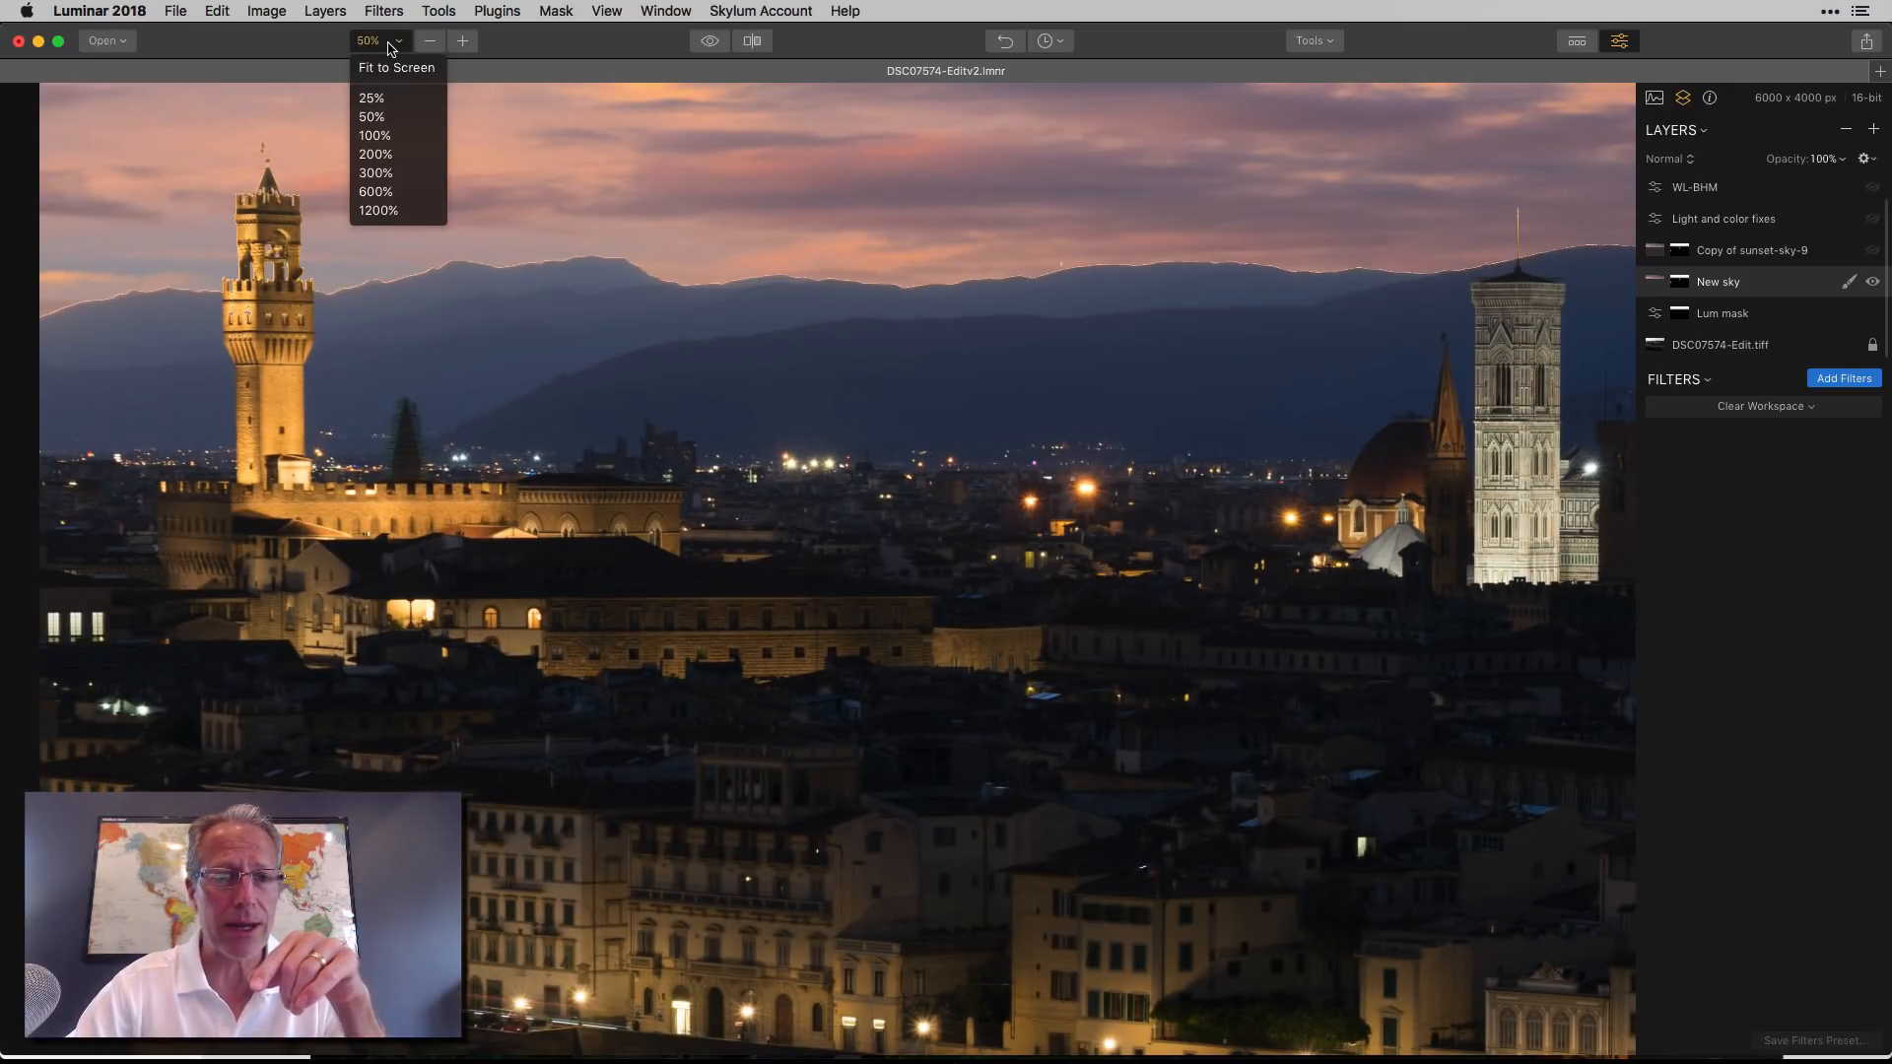
pyautogui.click(390, 69)
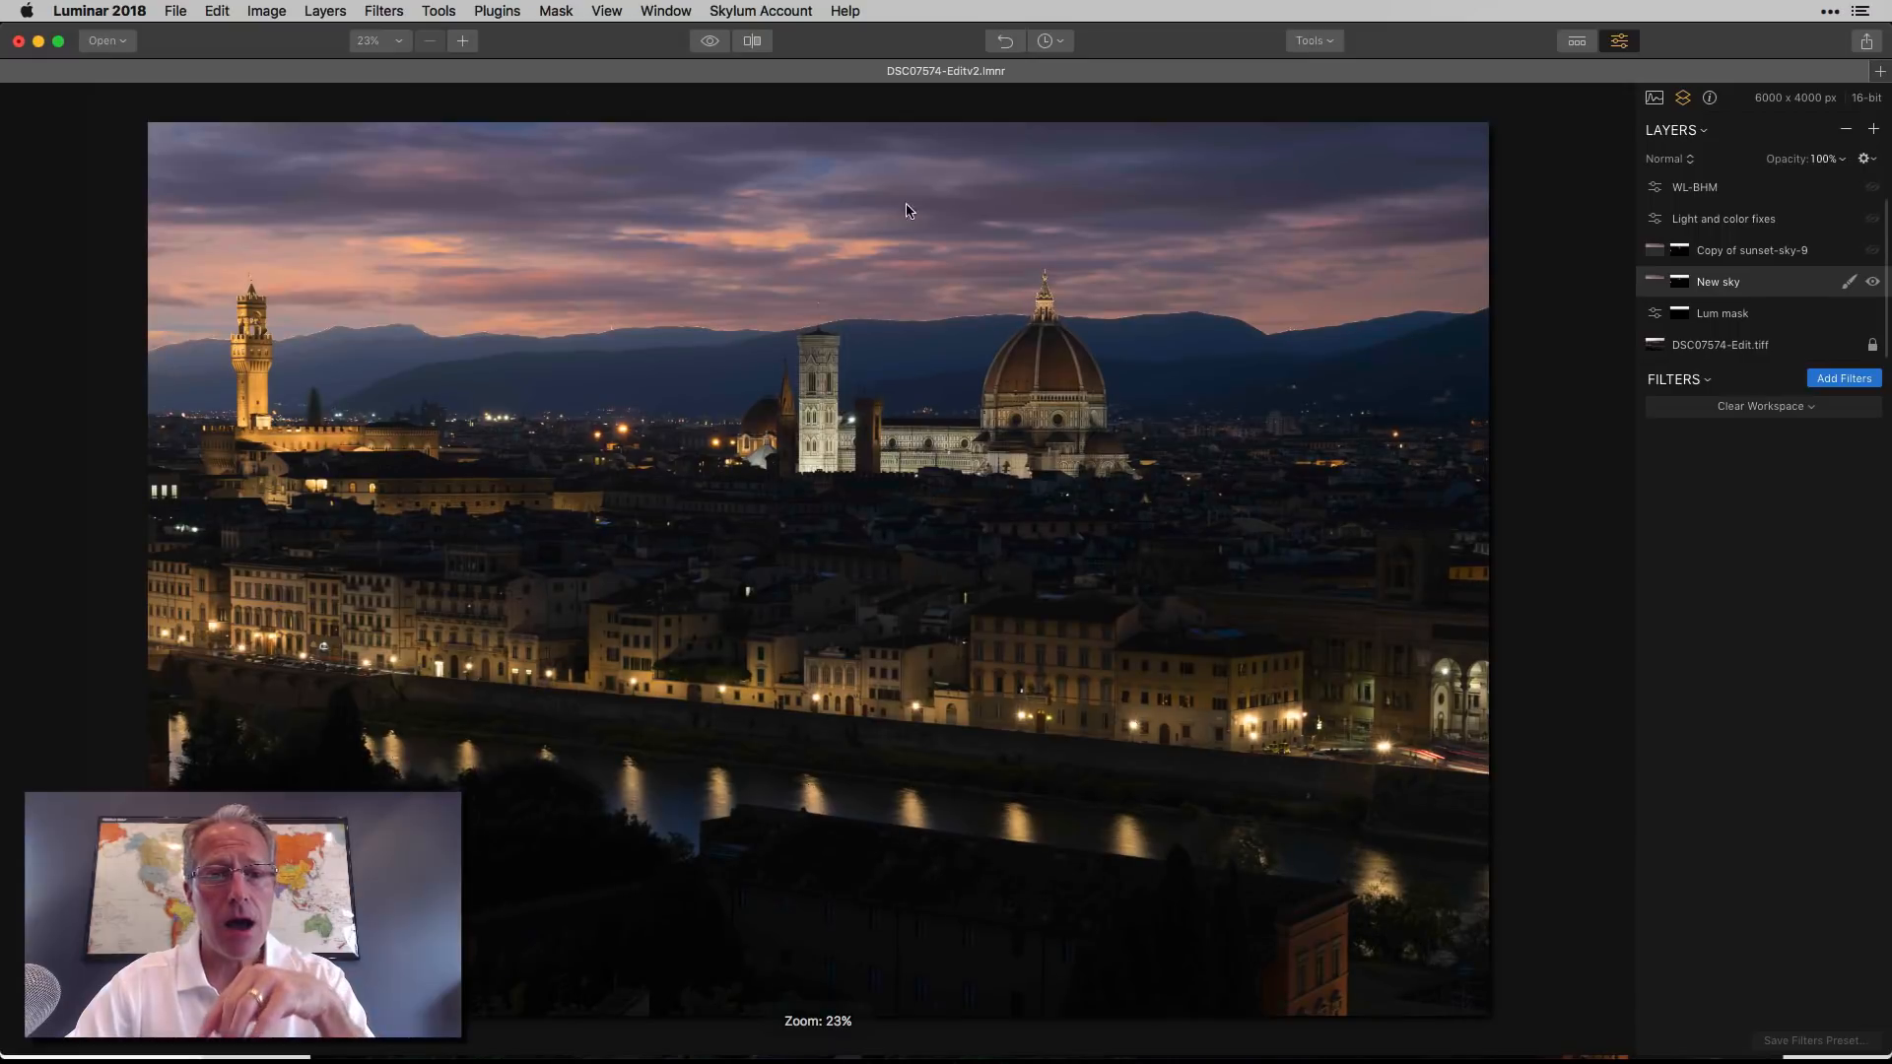
# Make the Copy of sunset-sky-9 layer visible and check its blend mode options, leaving it on Darken.
pyautogui.click(1771, 253)
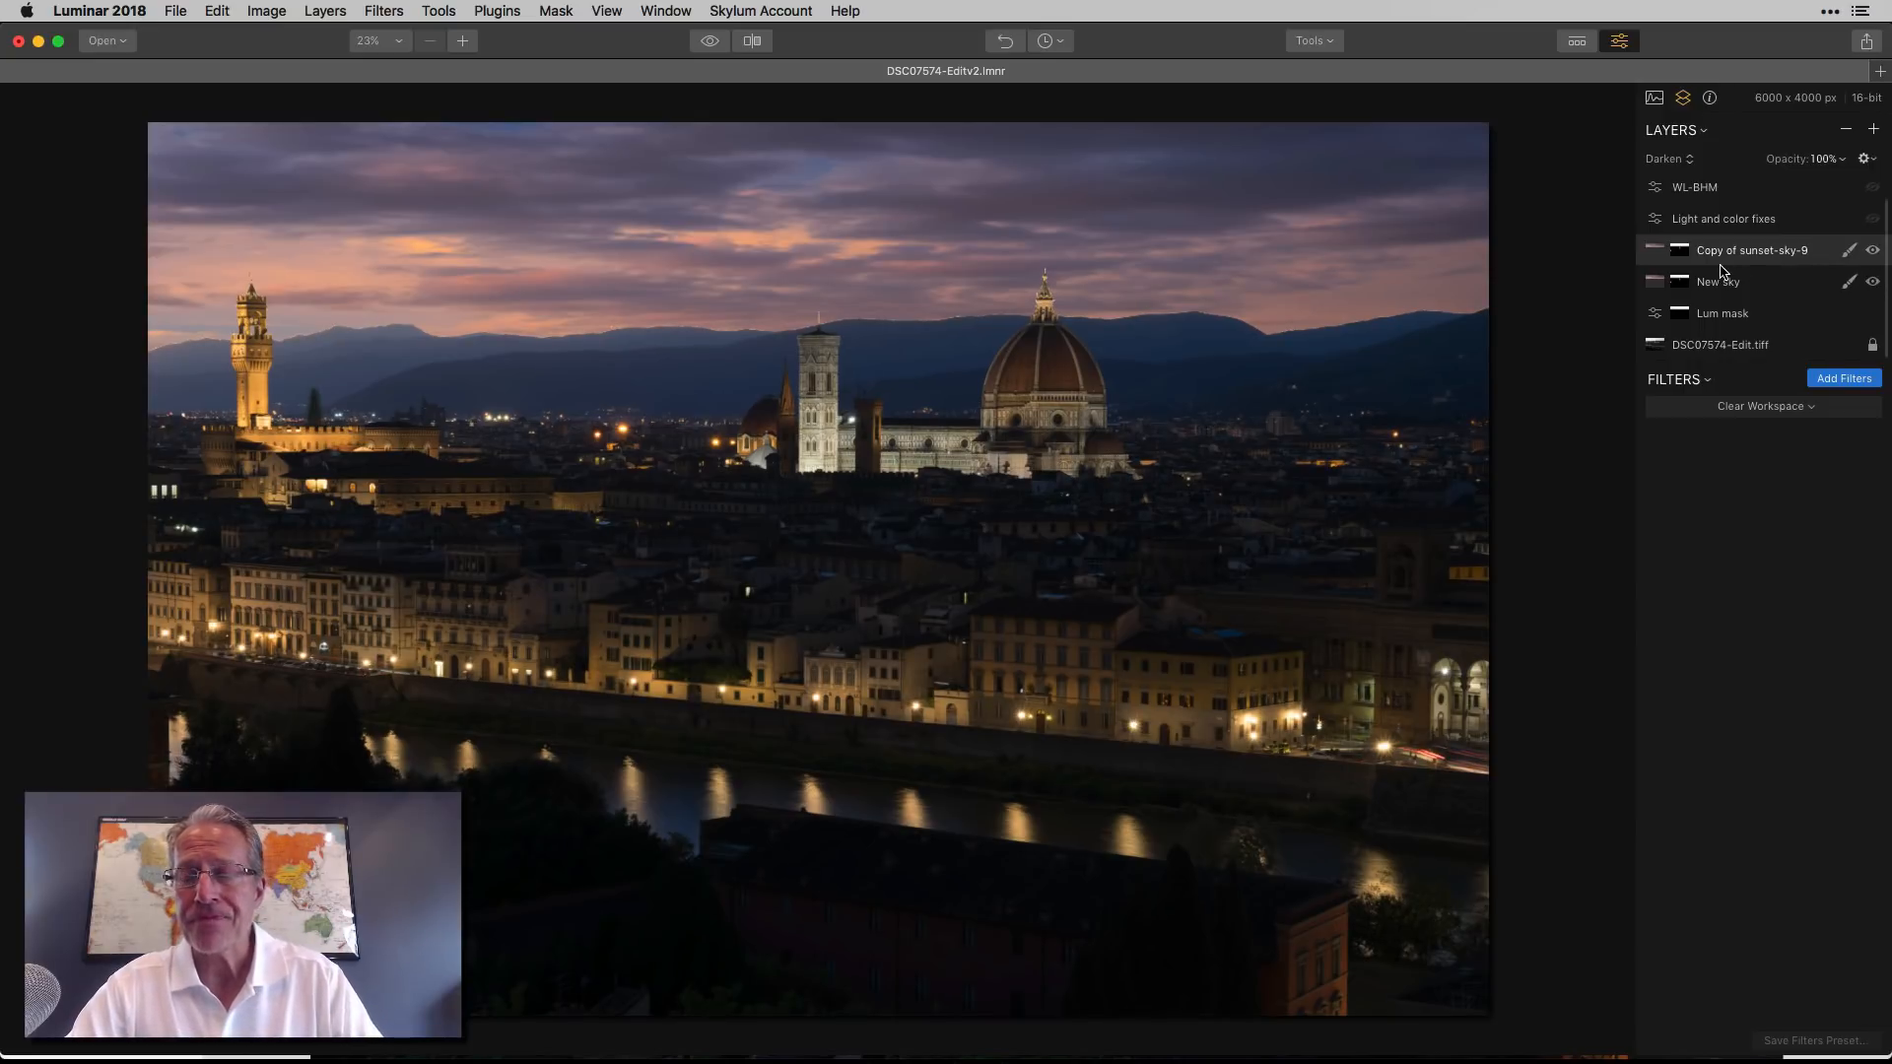
pyautogui.click(1680, 162)
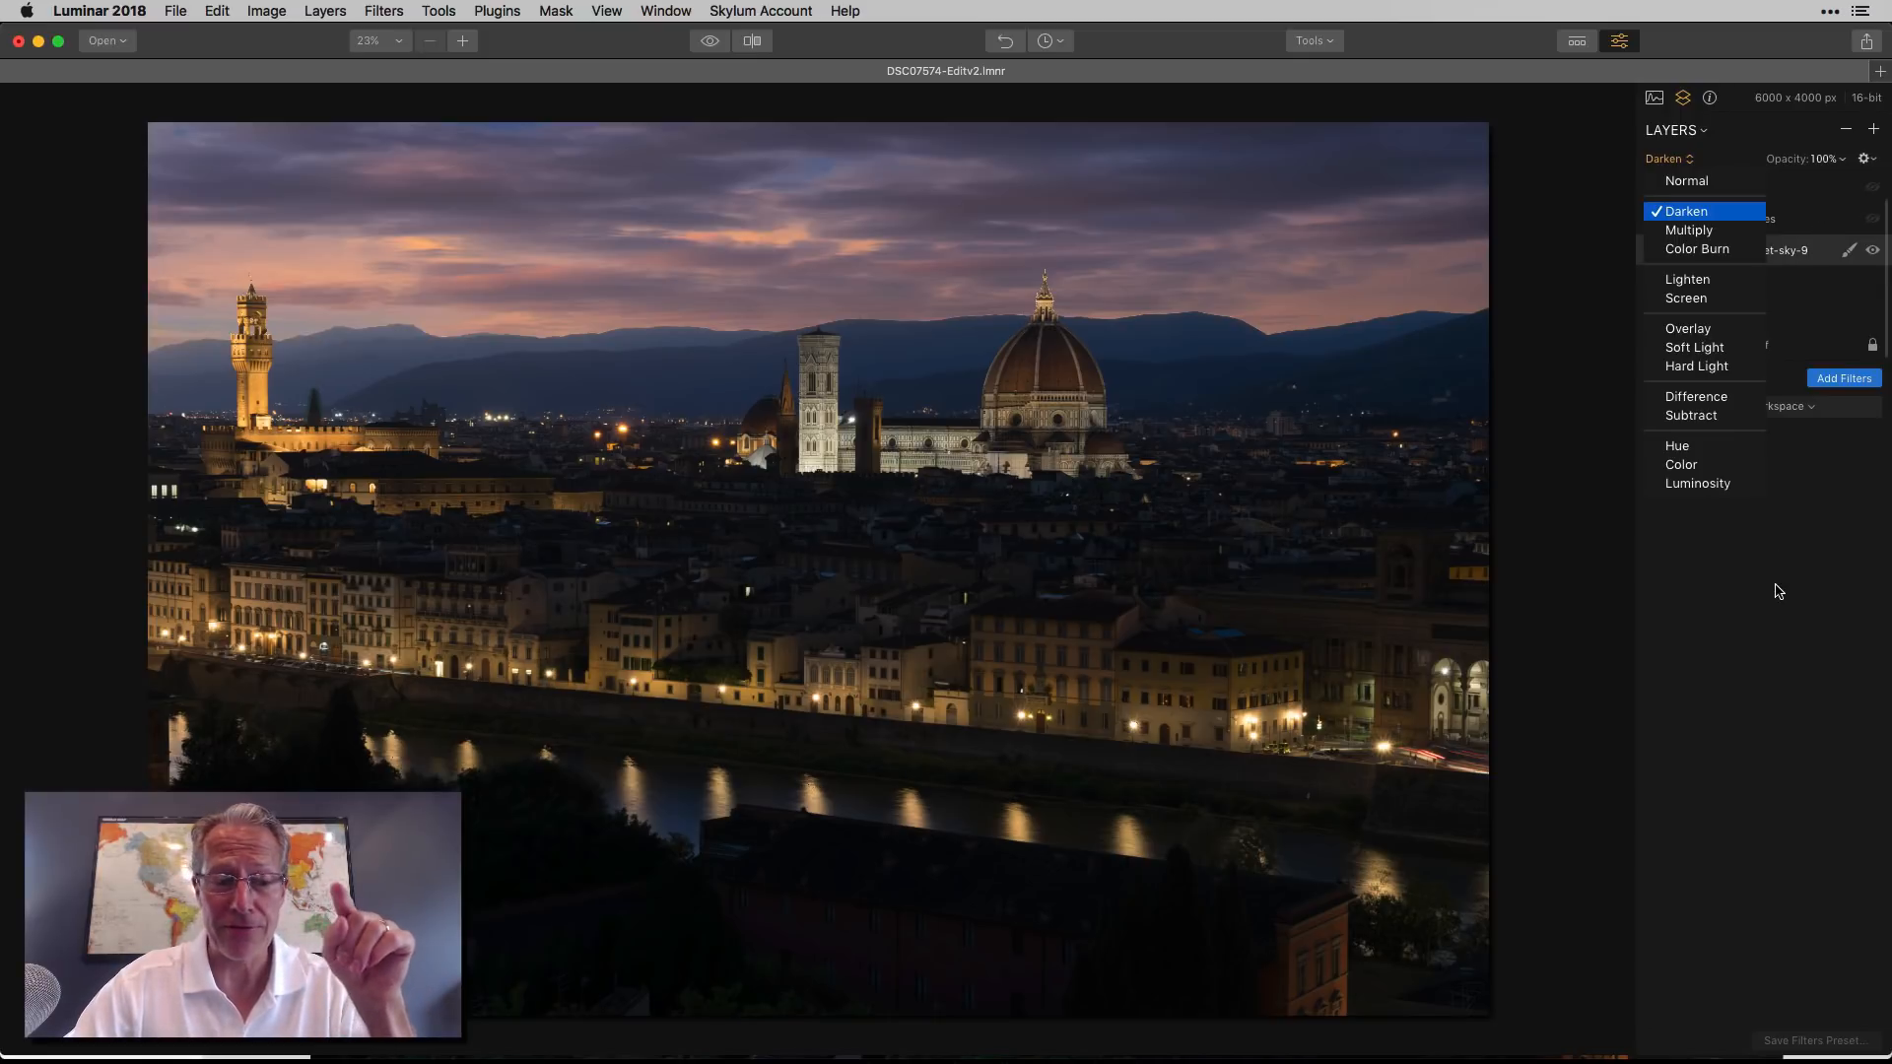
pyautogui.click(1711, 585)
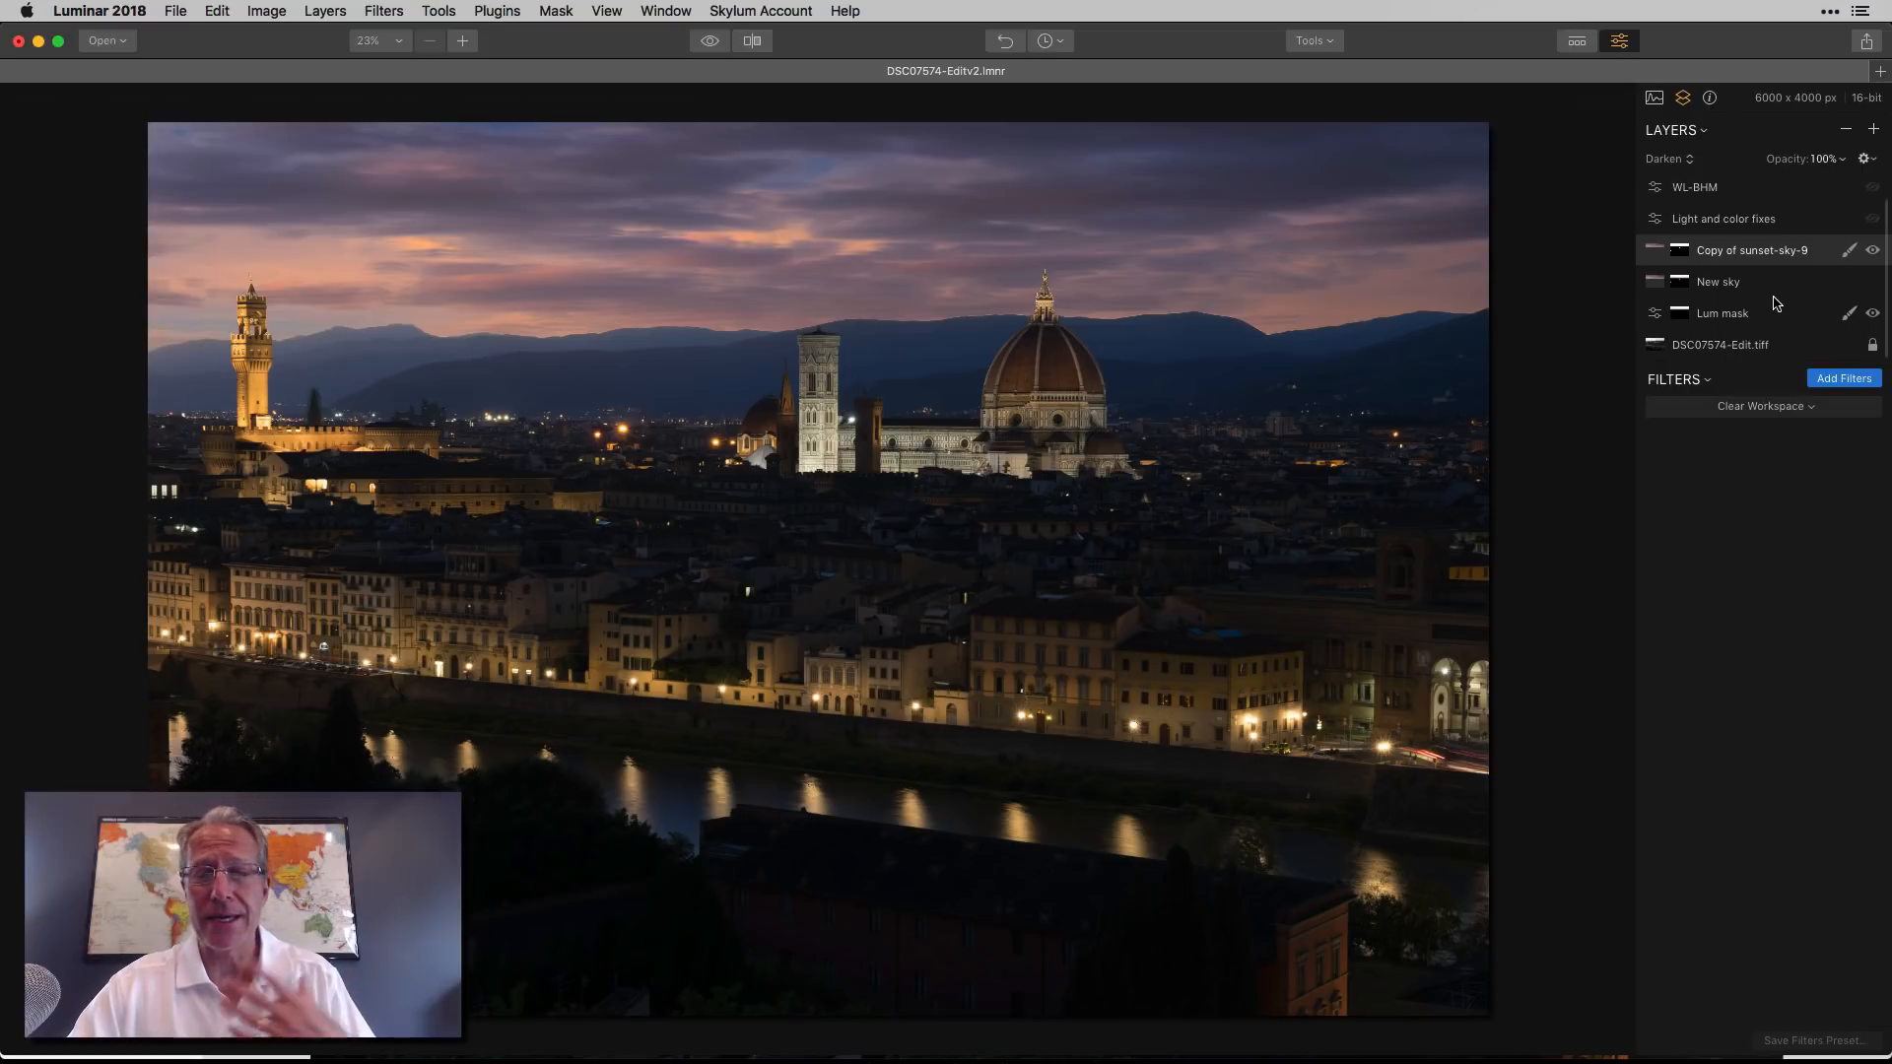
# Examine the mountain edge at 50% with the copied sky layer visible, and fit the image to the screen again.
pyautogui.click(467, 46)
pyautogui.click(462, 41)
pyautogui.scroll(8, 355, 371)
pyautogui.hscroll(-8, 355, 372)
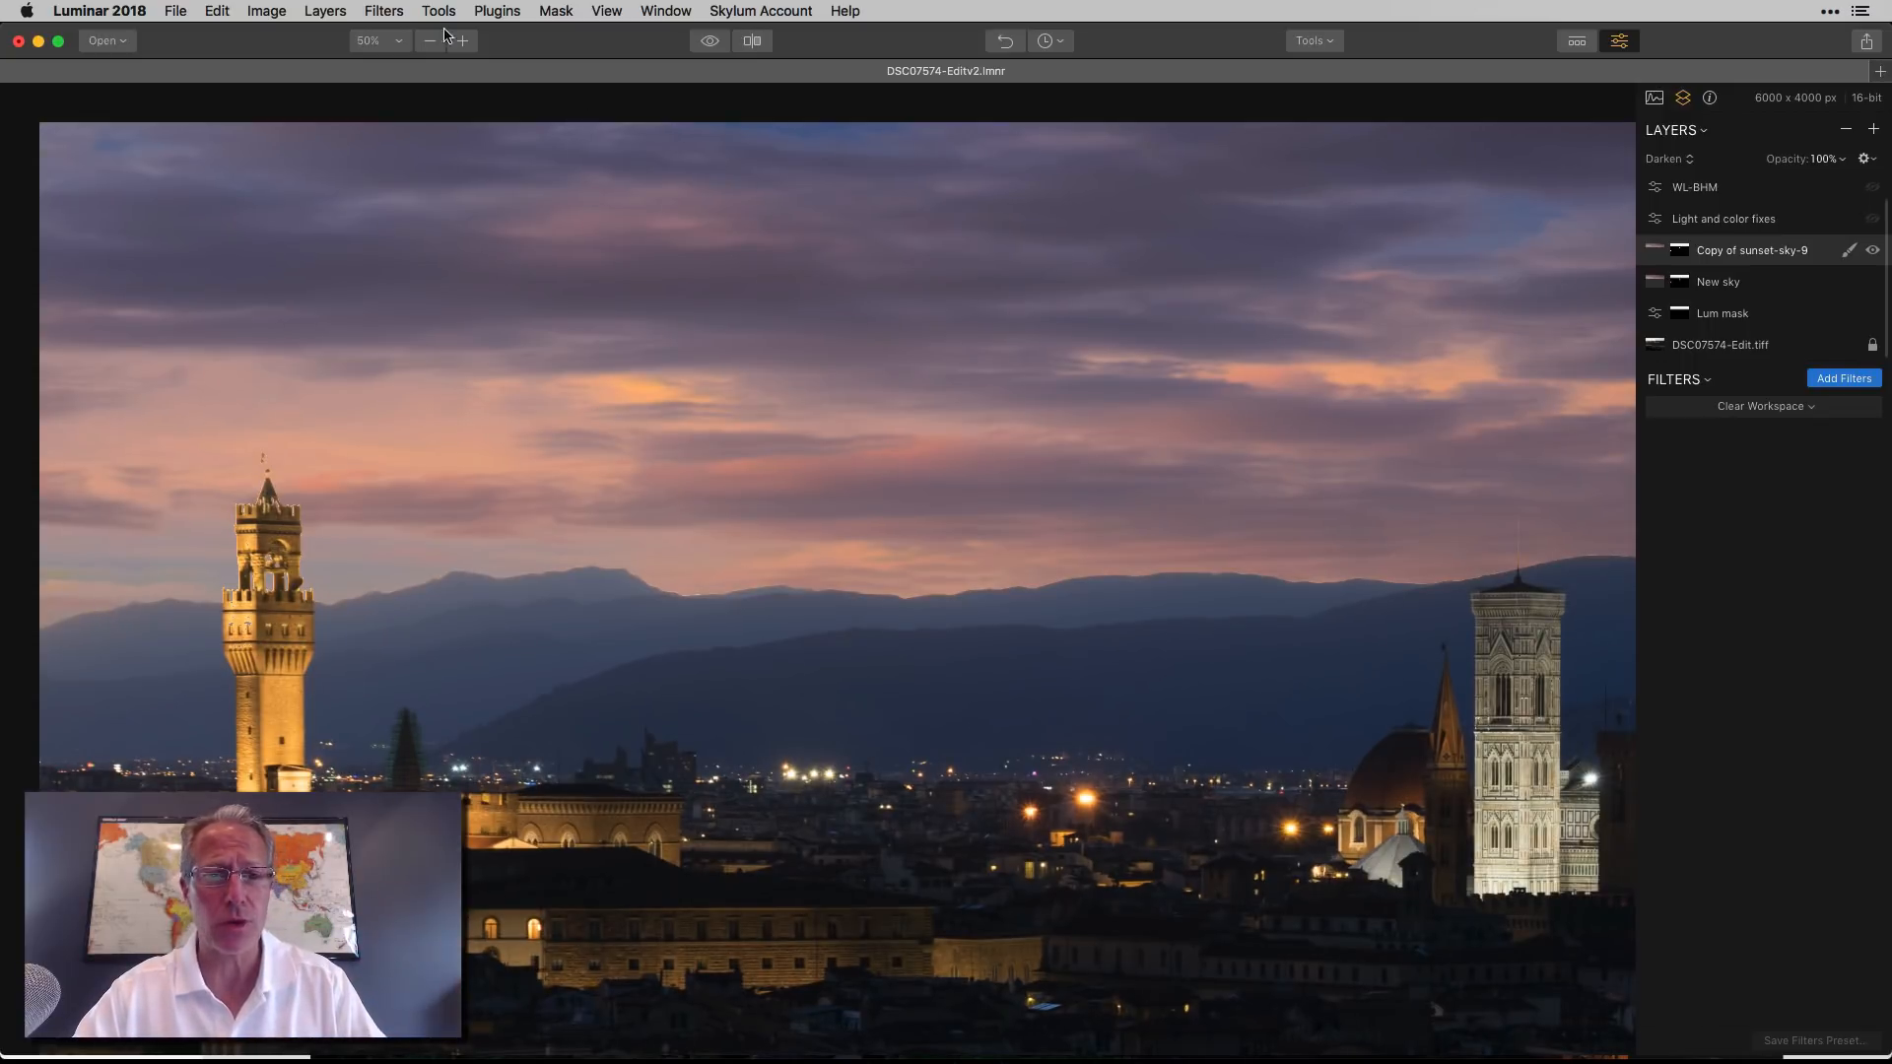
pyautogui.click(380, 41)
pyautogui.click(375, 78)
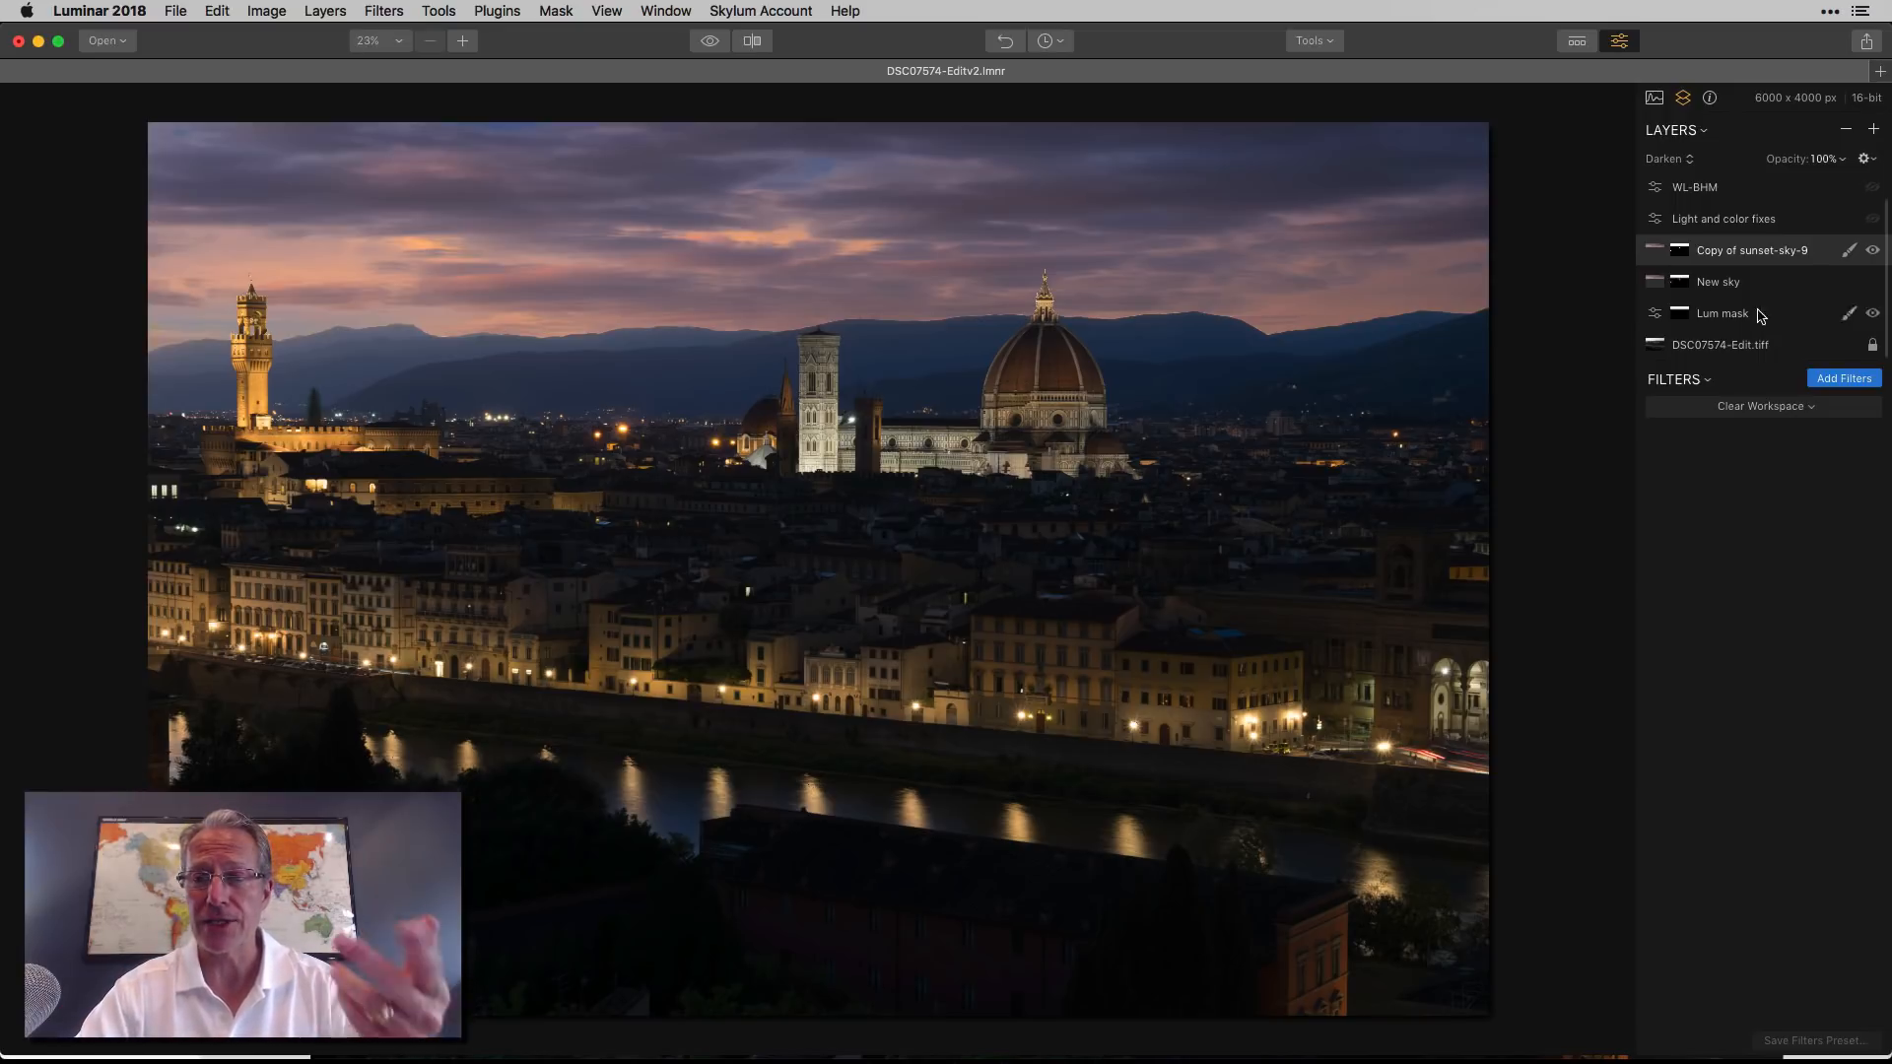
# Make the Light and color fixes layer visible and turn on its Tone and Adjustable Gradient filters.
pyautogui.click(1761, 223)
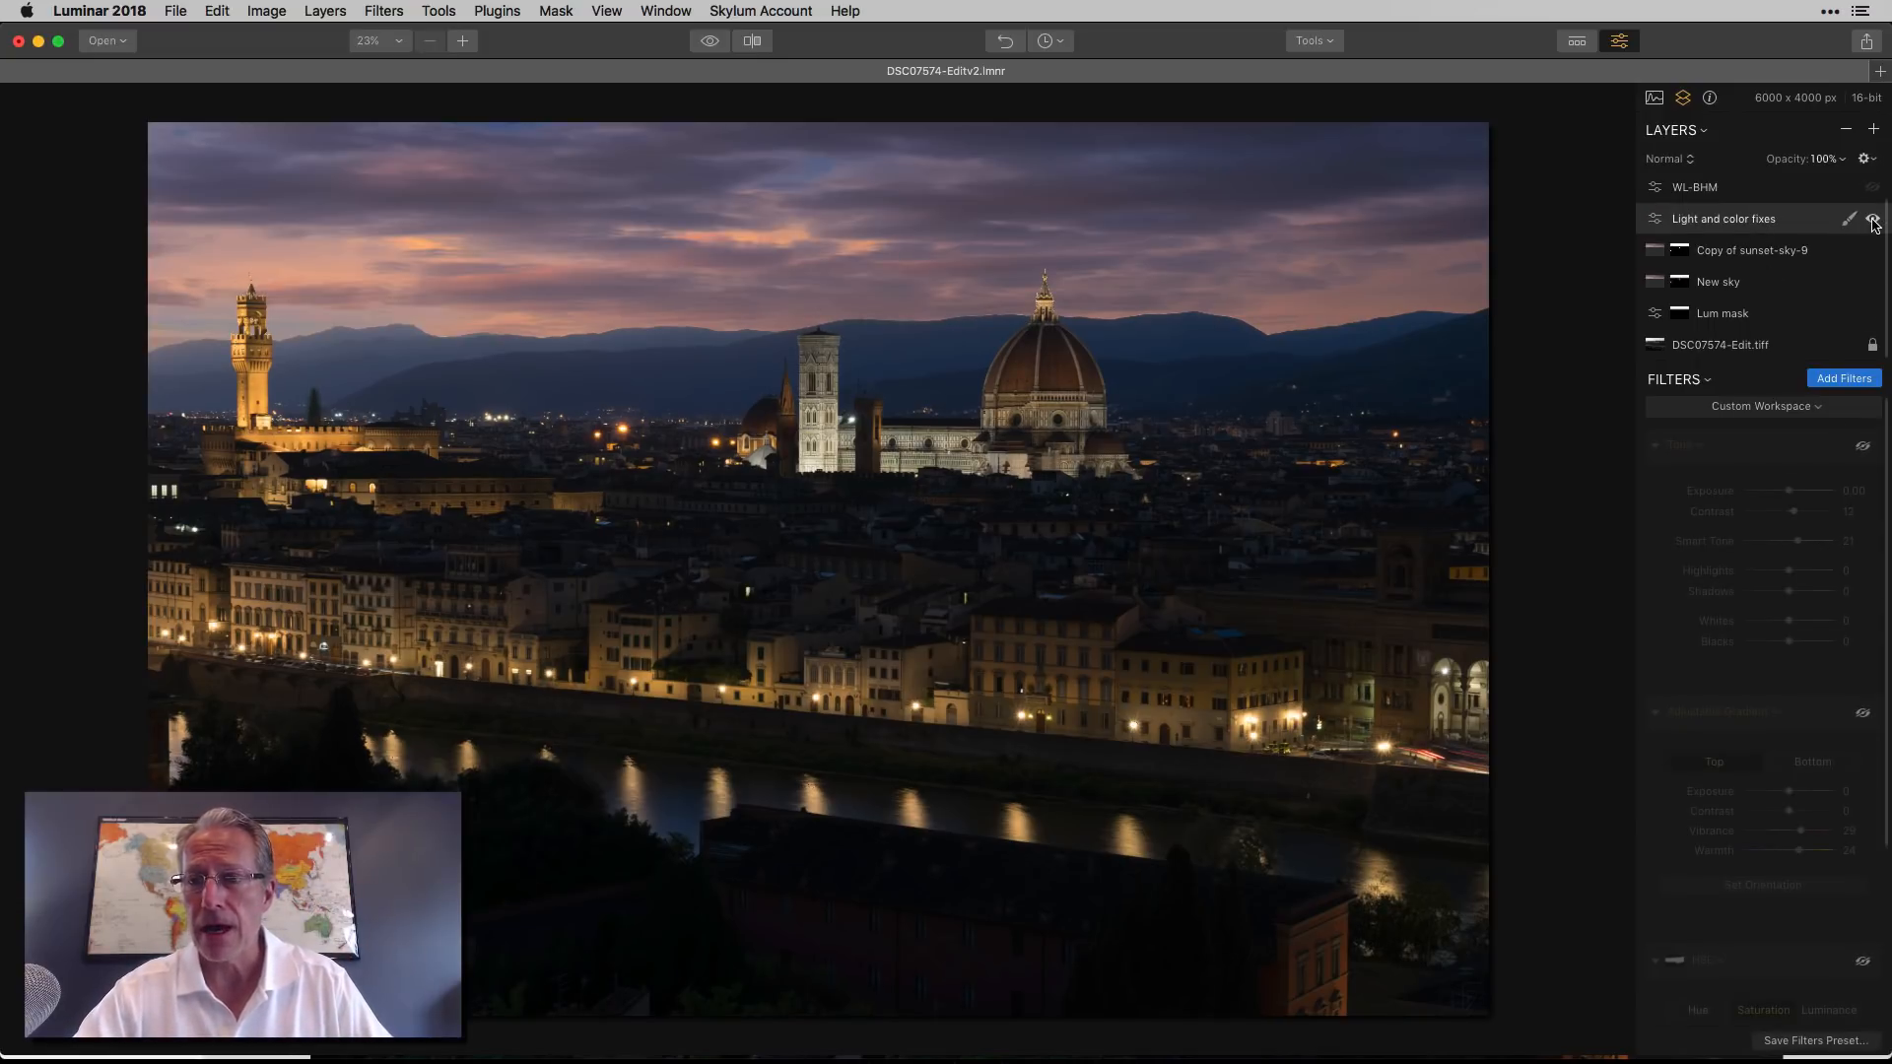
pyautogui.click(1863, 446)
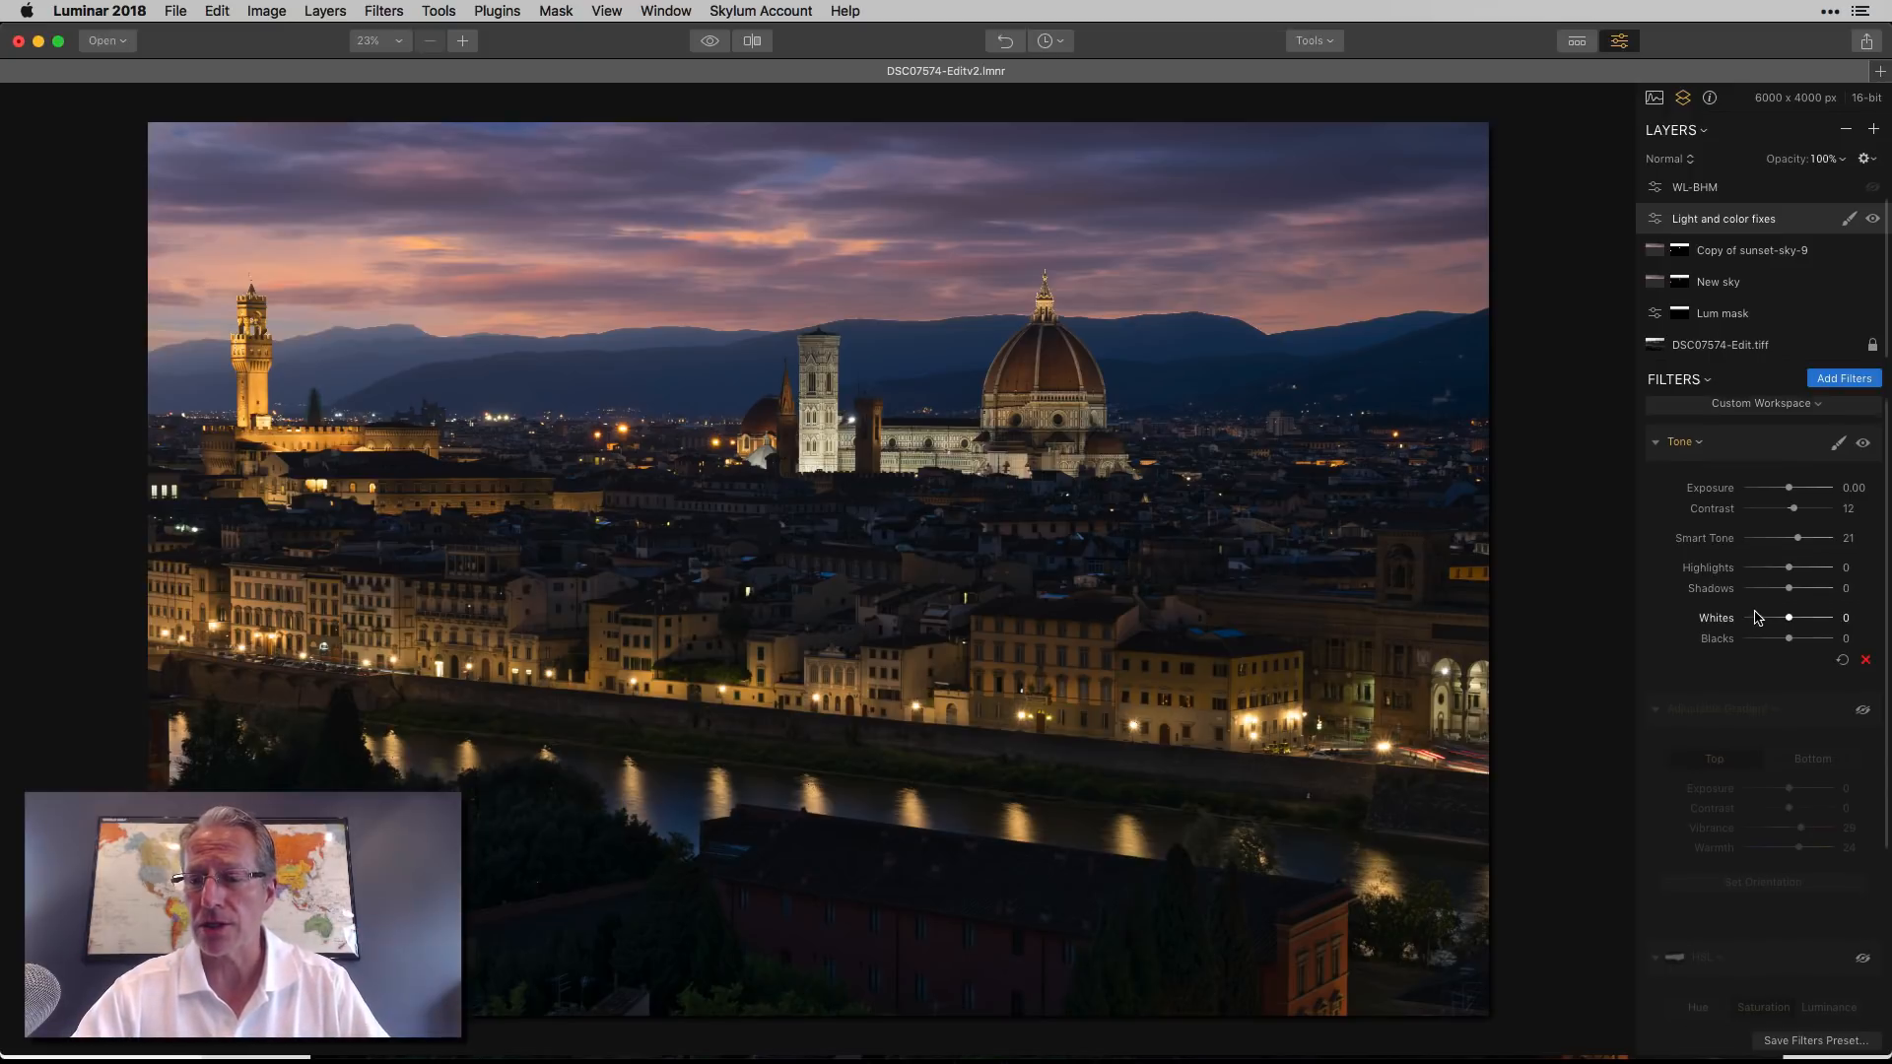
pyautogui.scroll(-3, 1755, 619)
pyautogui.click(1862, 602)
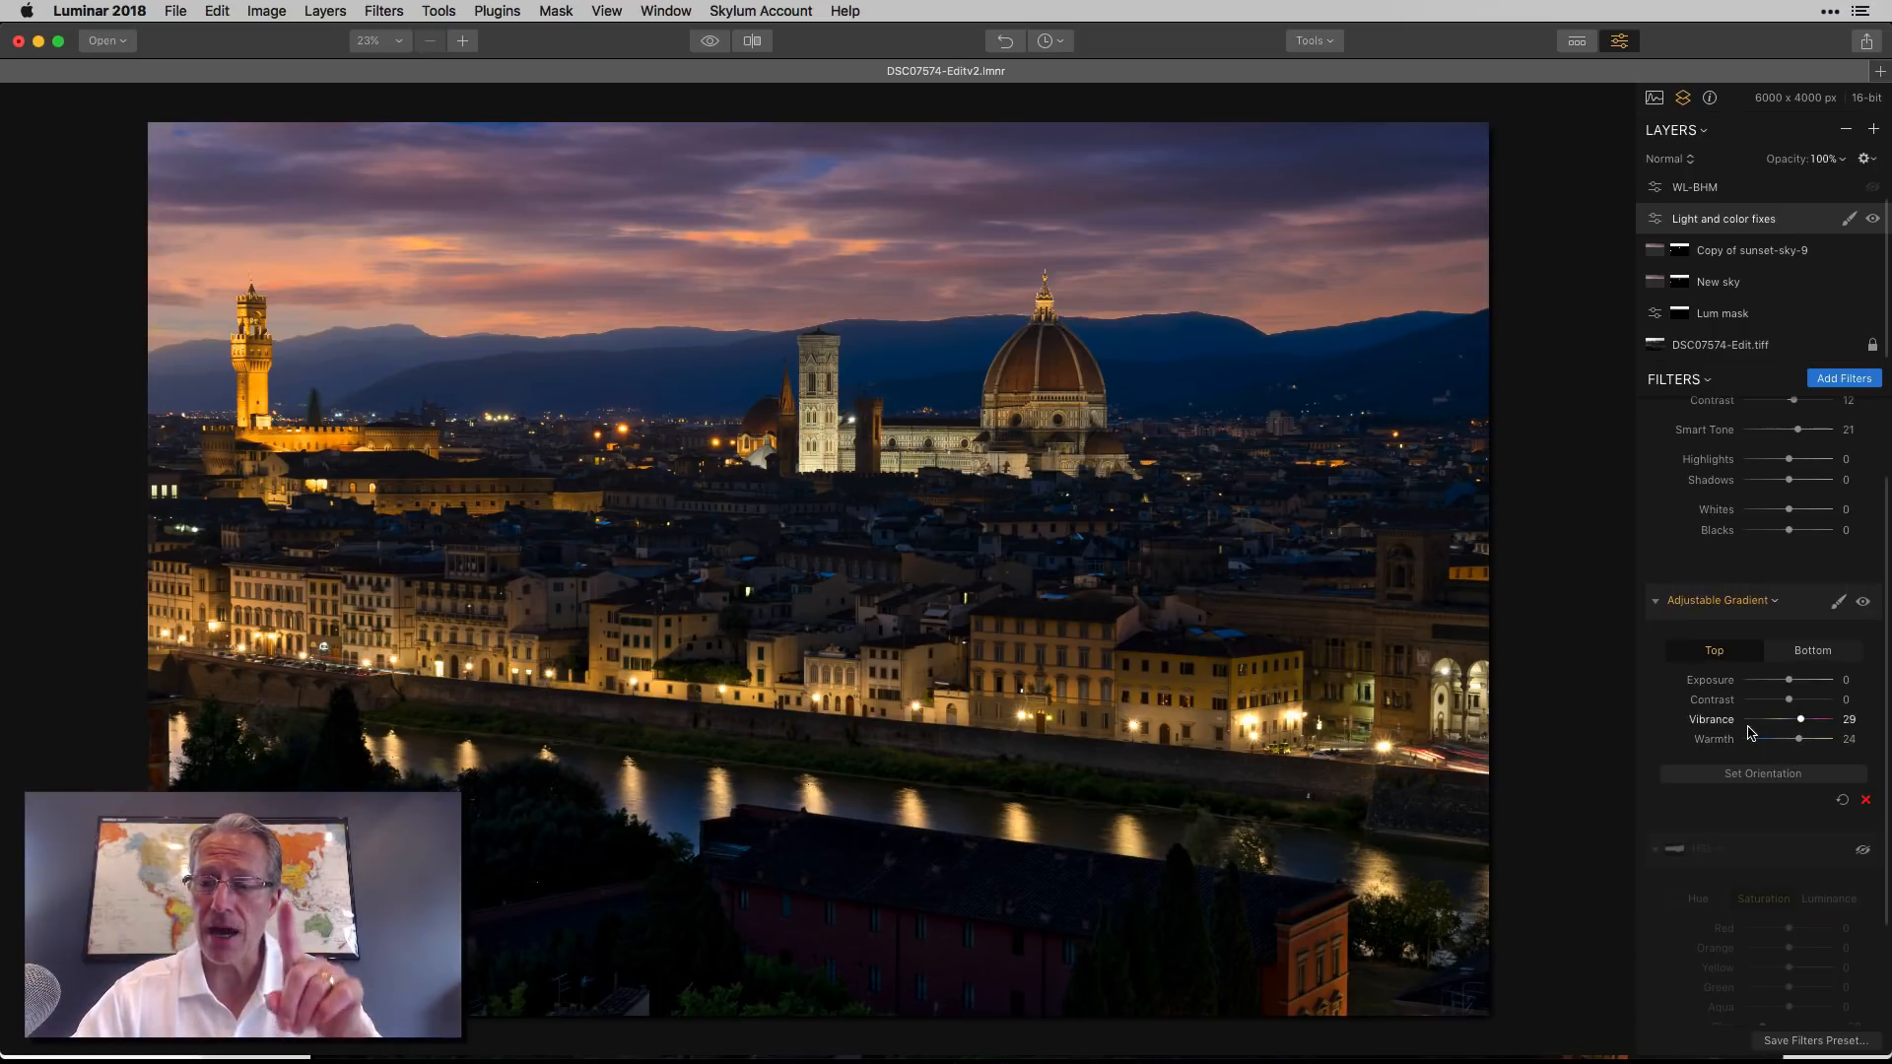
# Check the Adjustable Gradient's orientation on the photo and review its settings for the bottom part.
pyautogui.click(1761, 773)
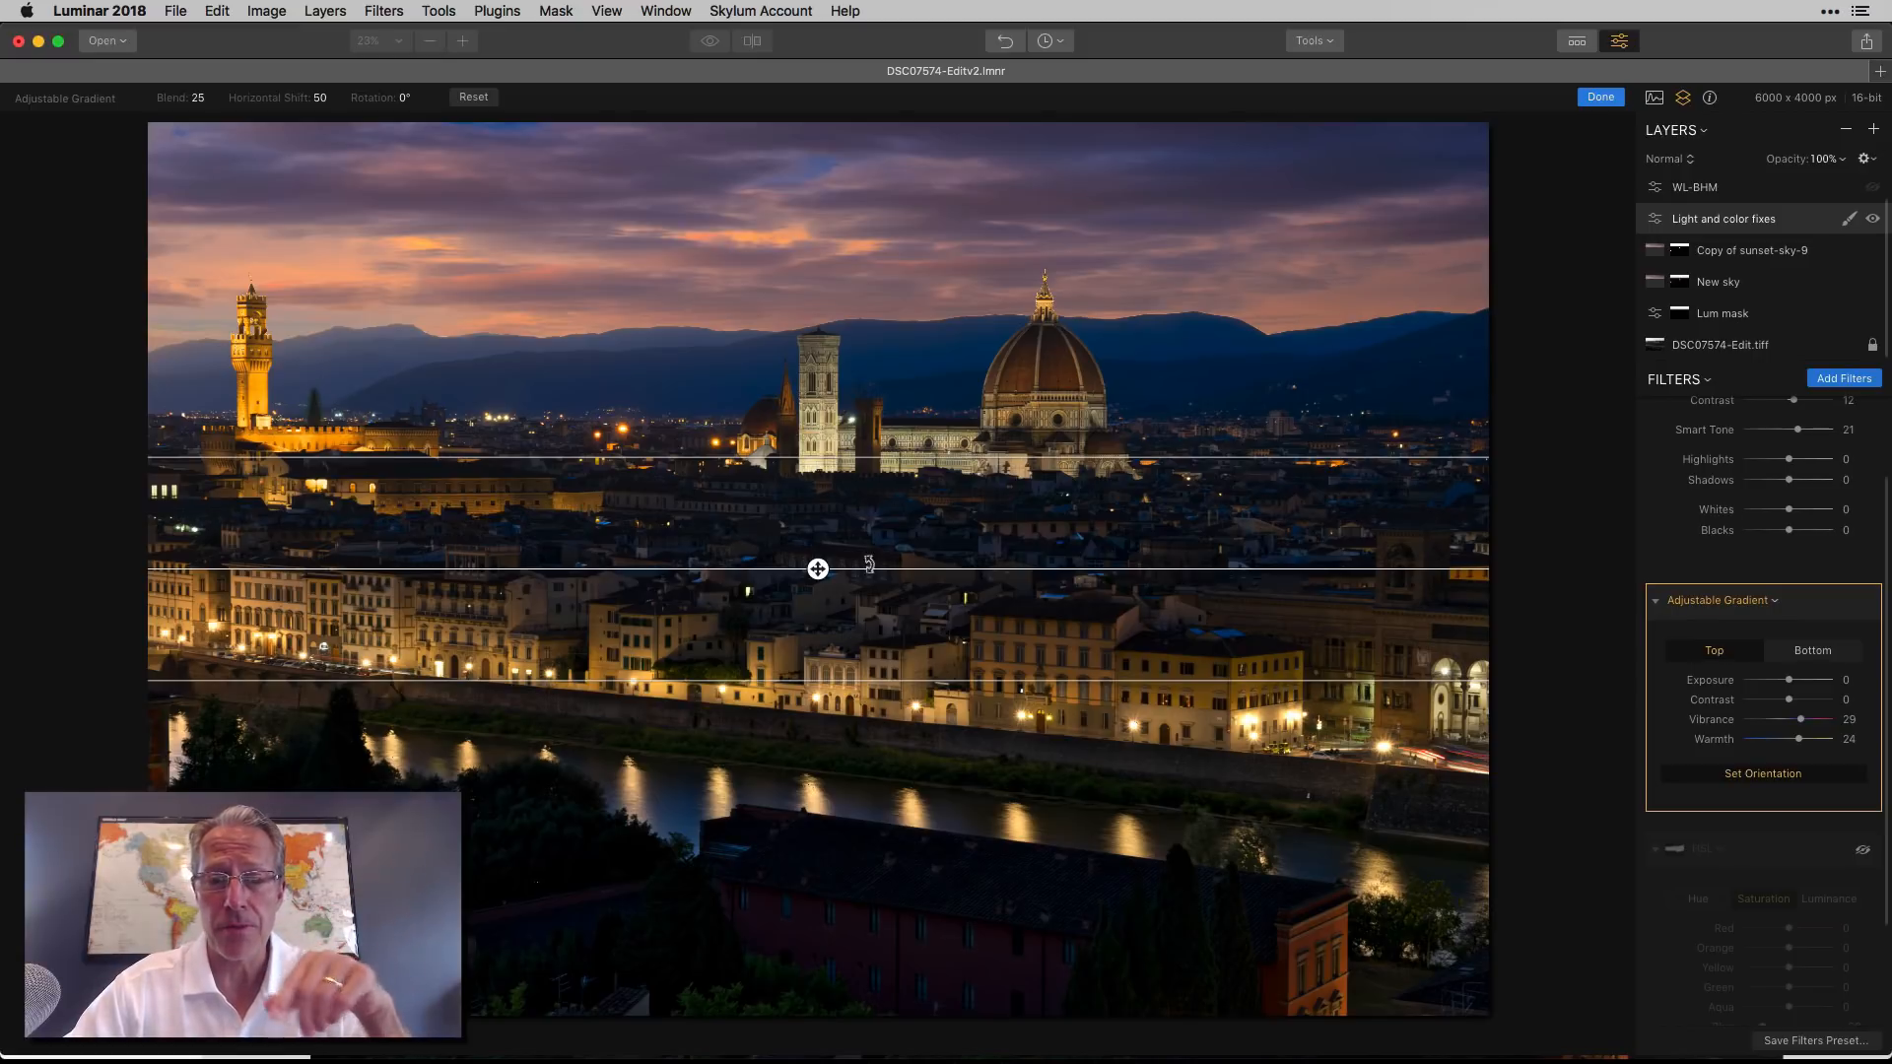
pyautogui.click(1601, 97)
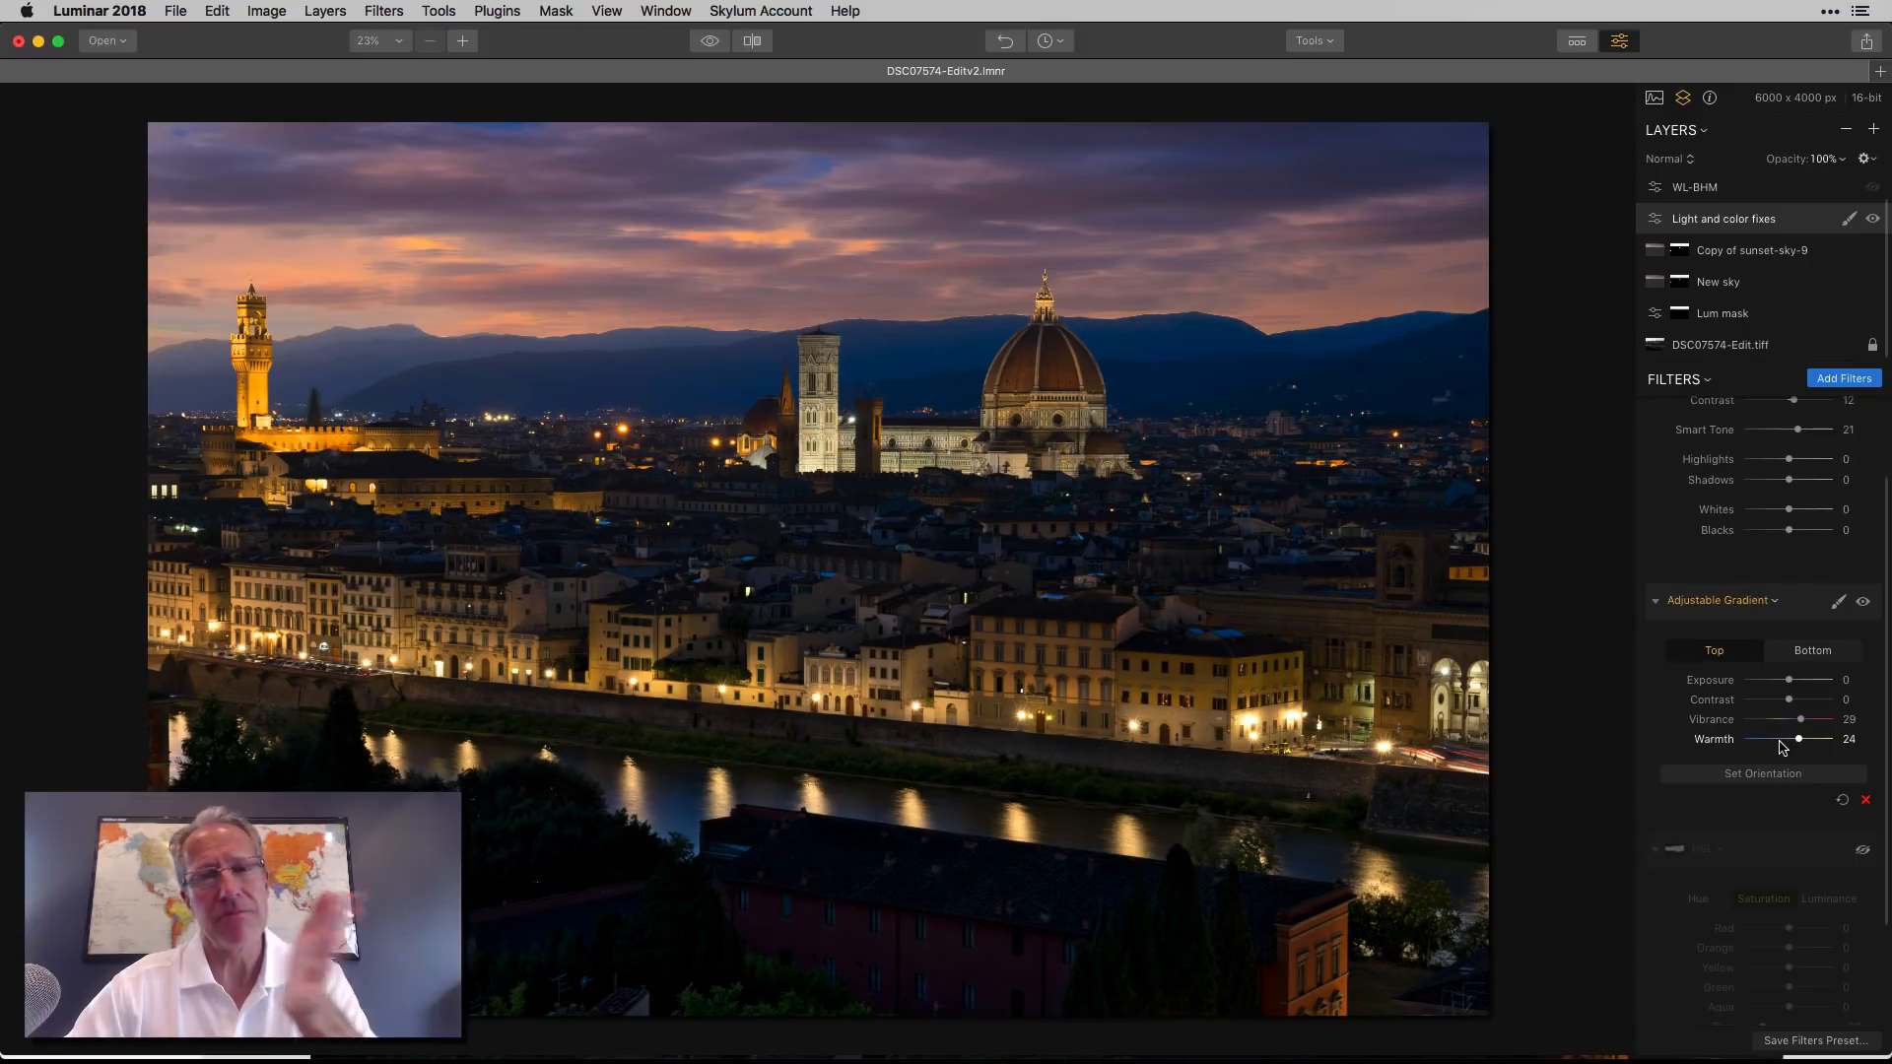
pyautogui.click(1818, 654)
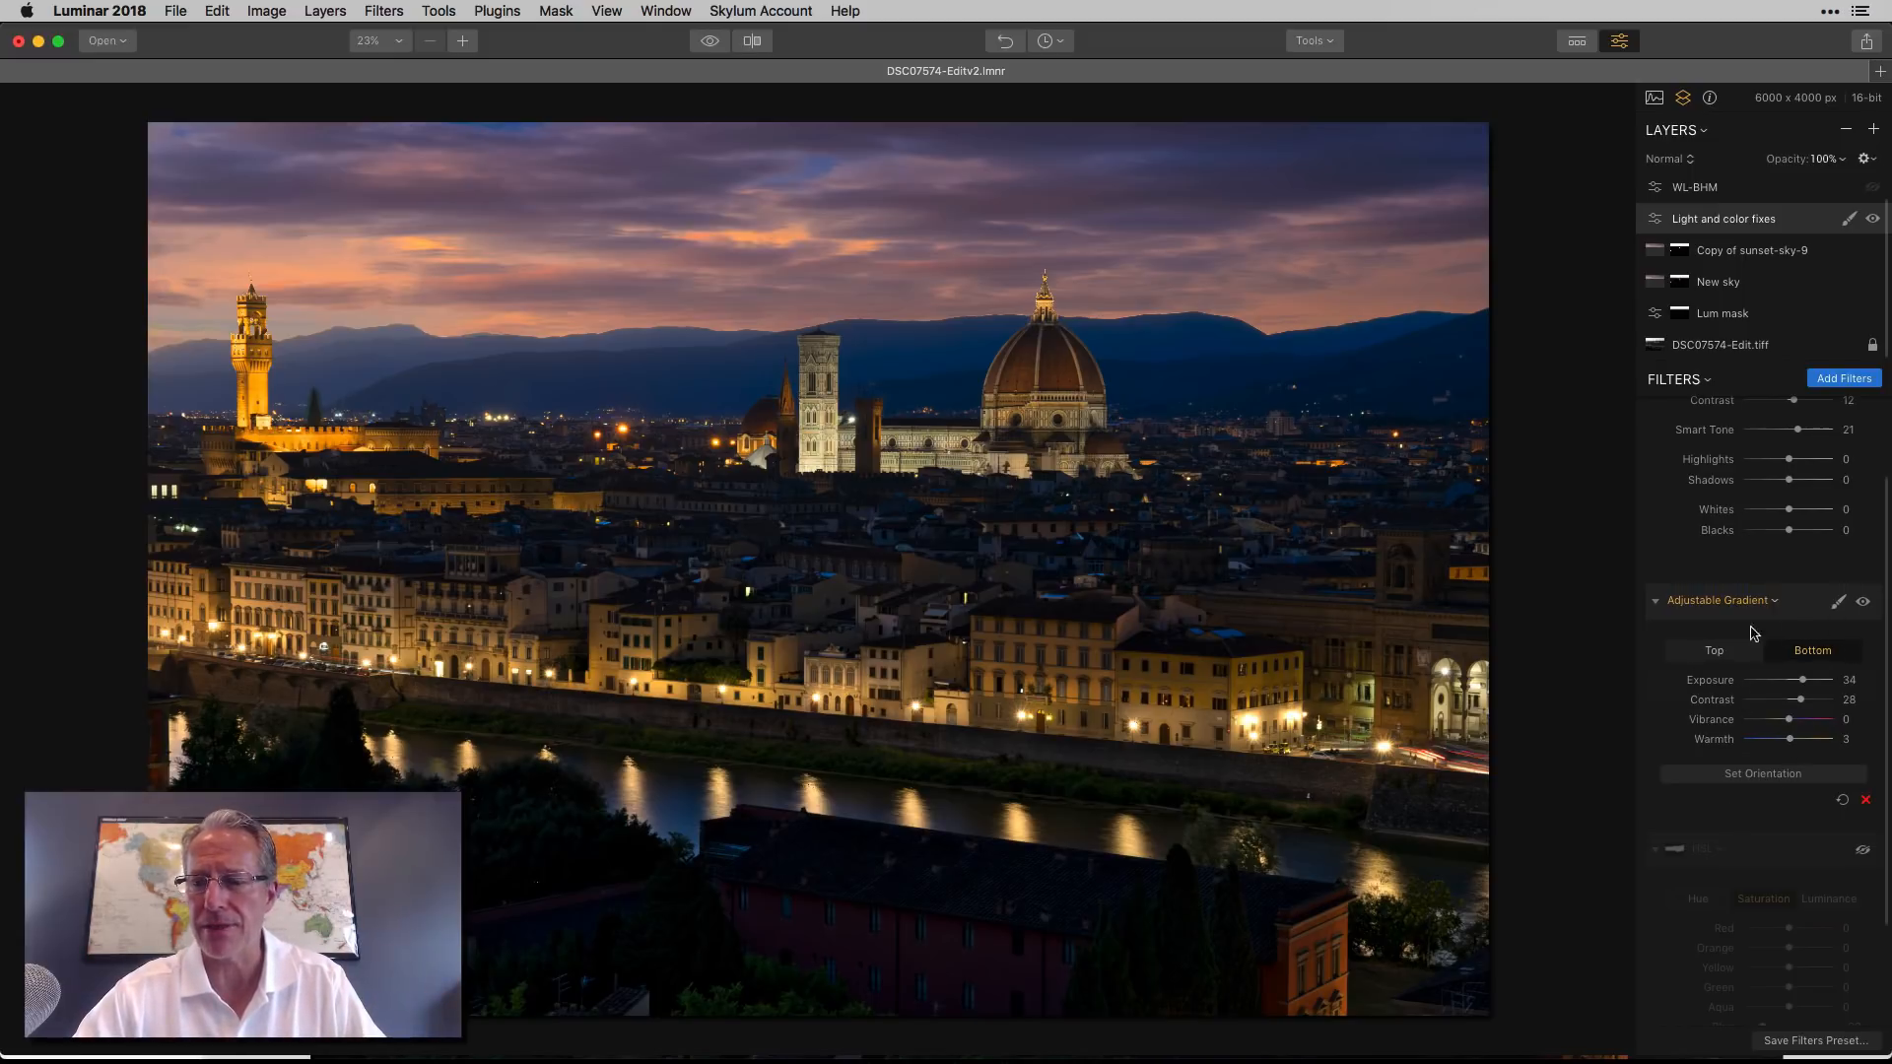
pyautogui.scroll(1, 1758, 671)
pyautogui.scroll(4, 1759, 676)
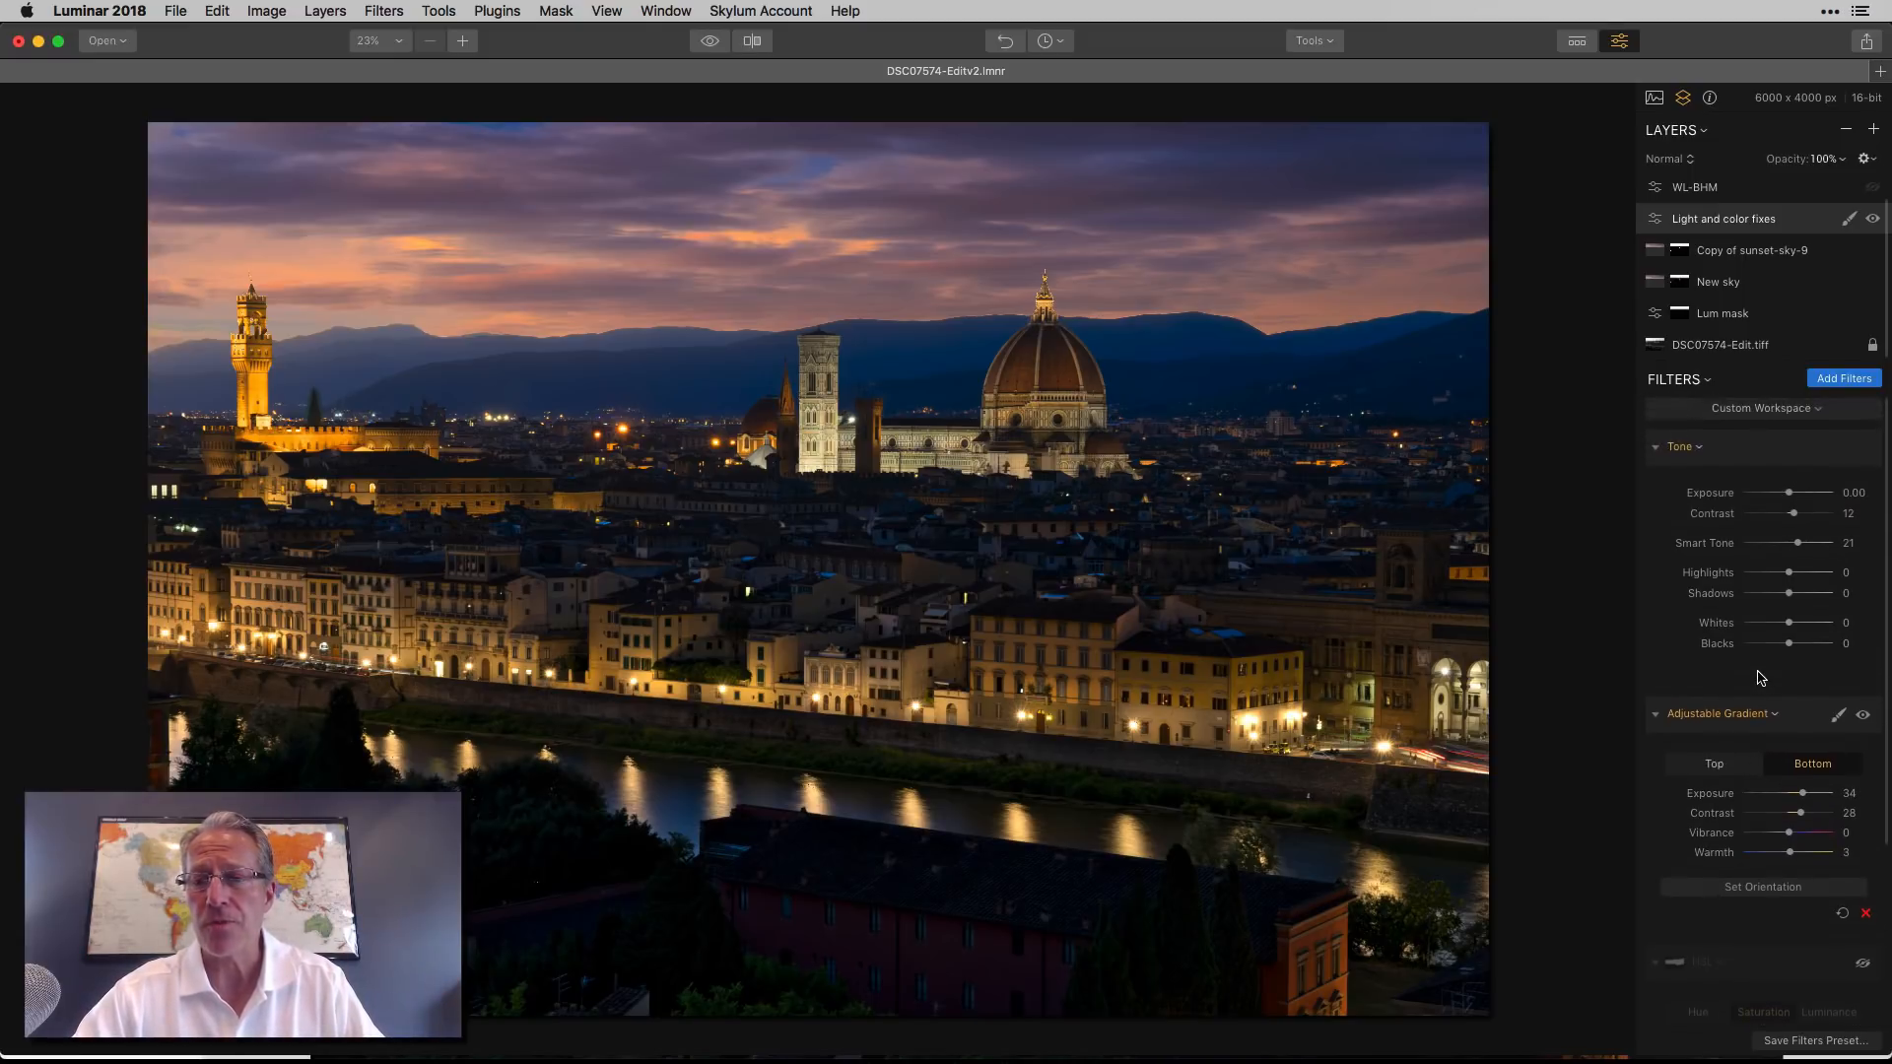
# Turn on the layer's HSL filter and review its Hue, Luminance and Saturation settings.
pyautogui.scroll(-9, 1761, 678)
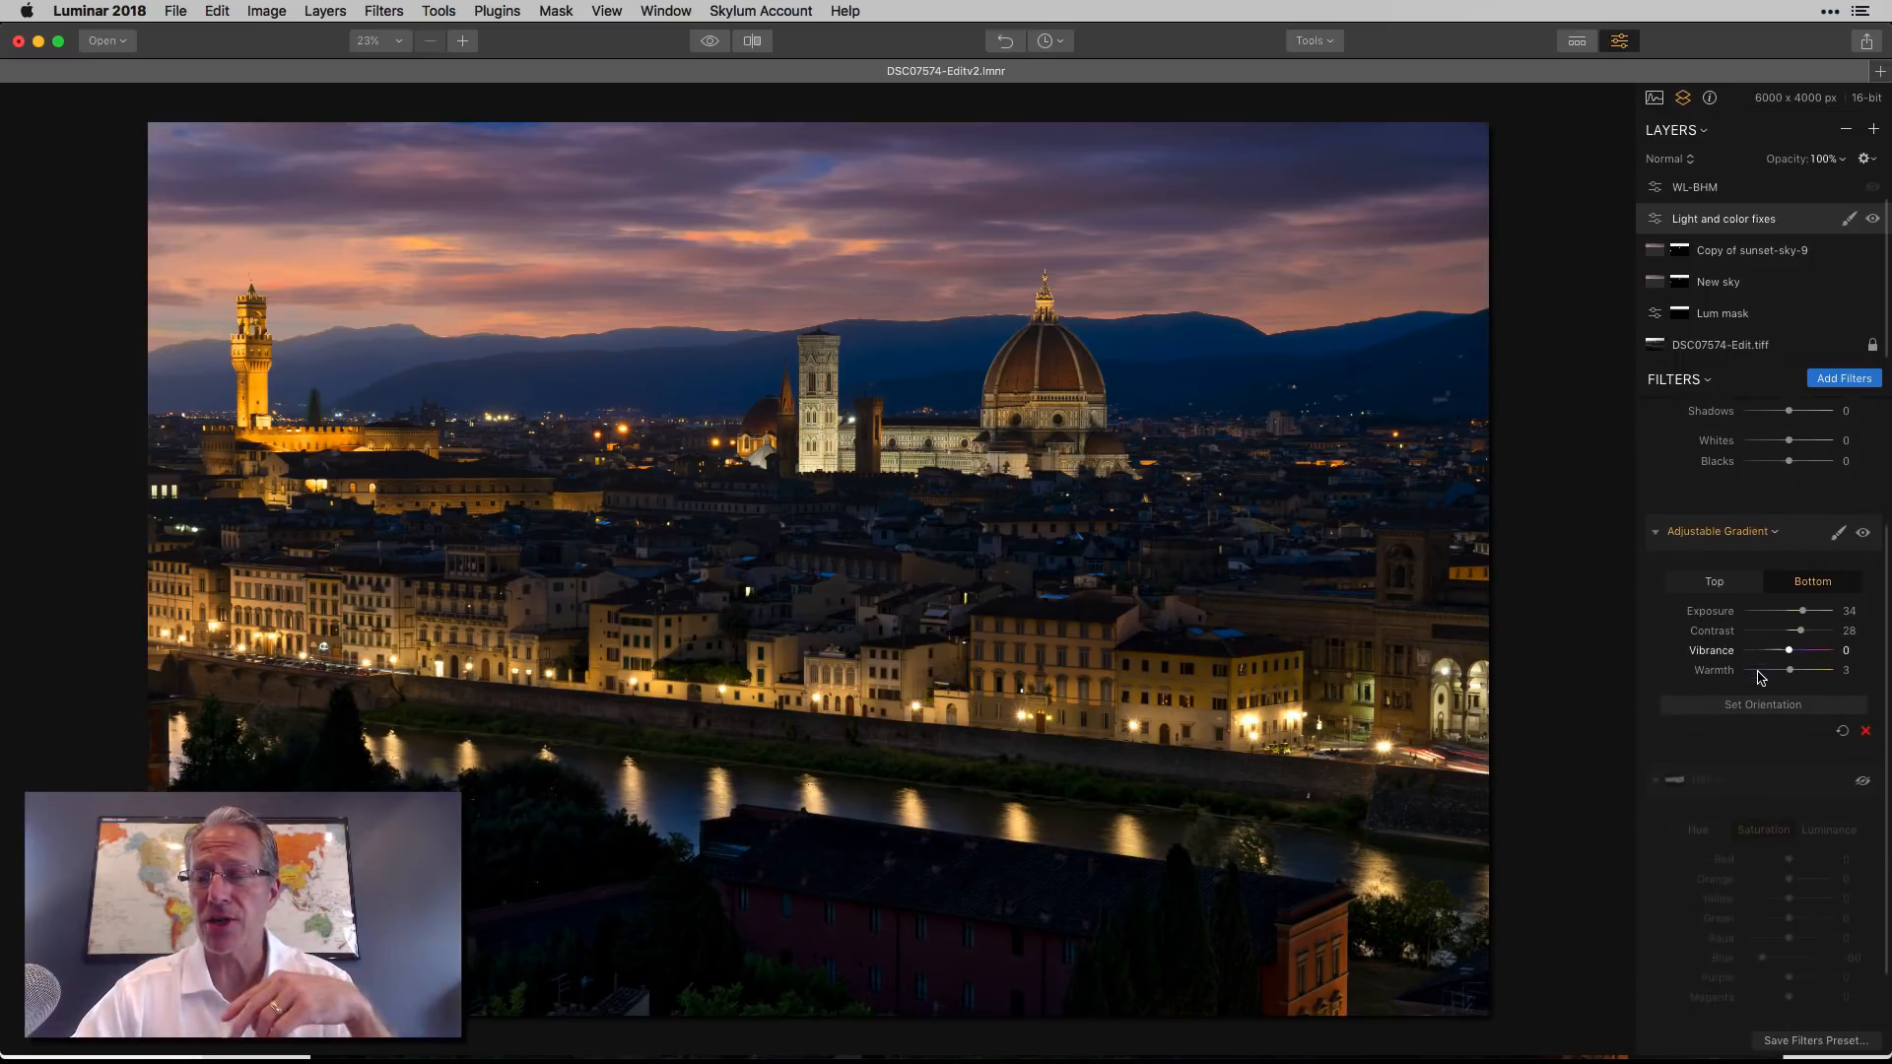
pyautogui.click(1862, 715)
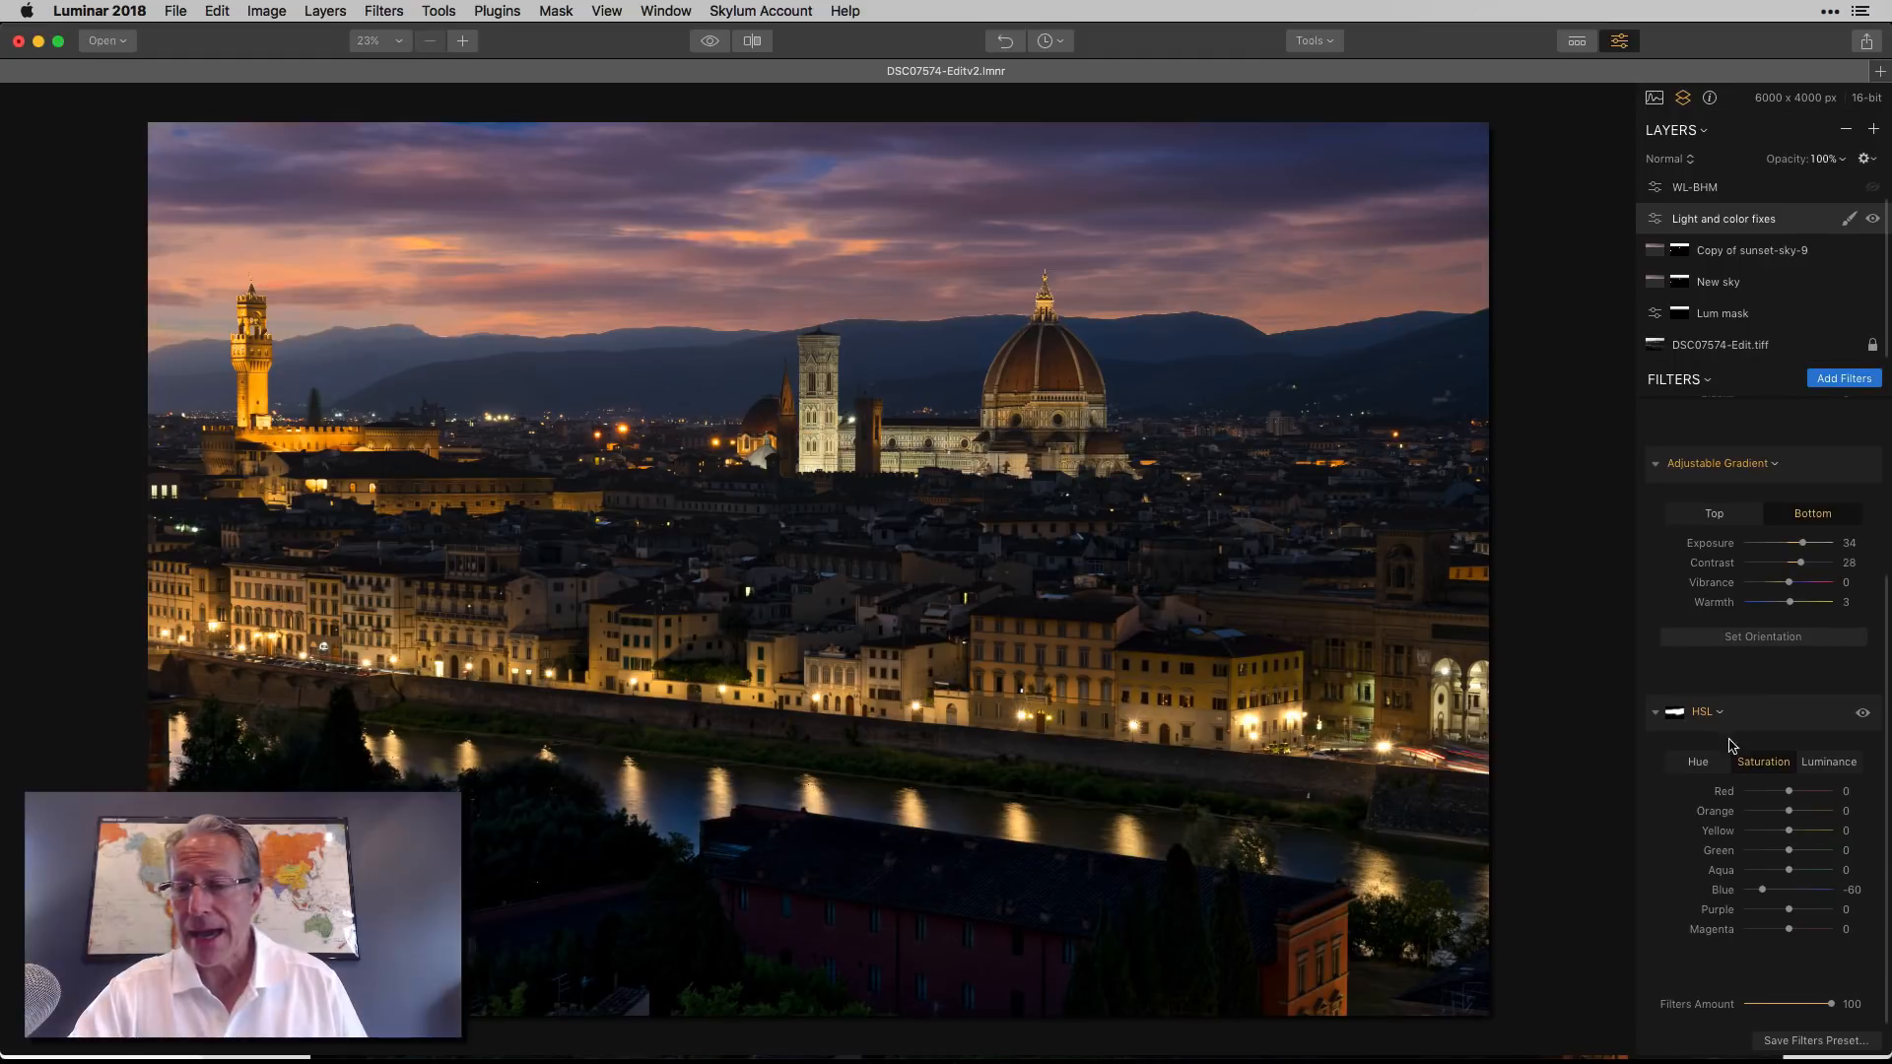
pyautogui.click(1698, 763)
pyautogui.click(1831, 764)
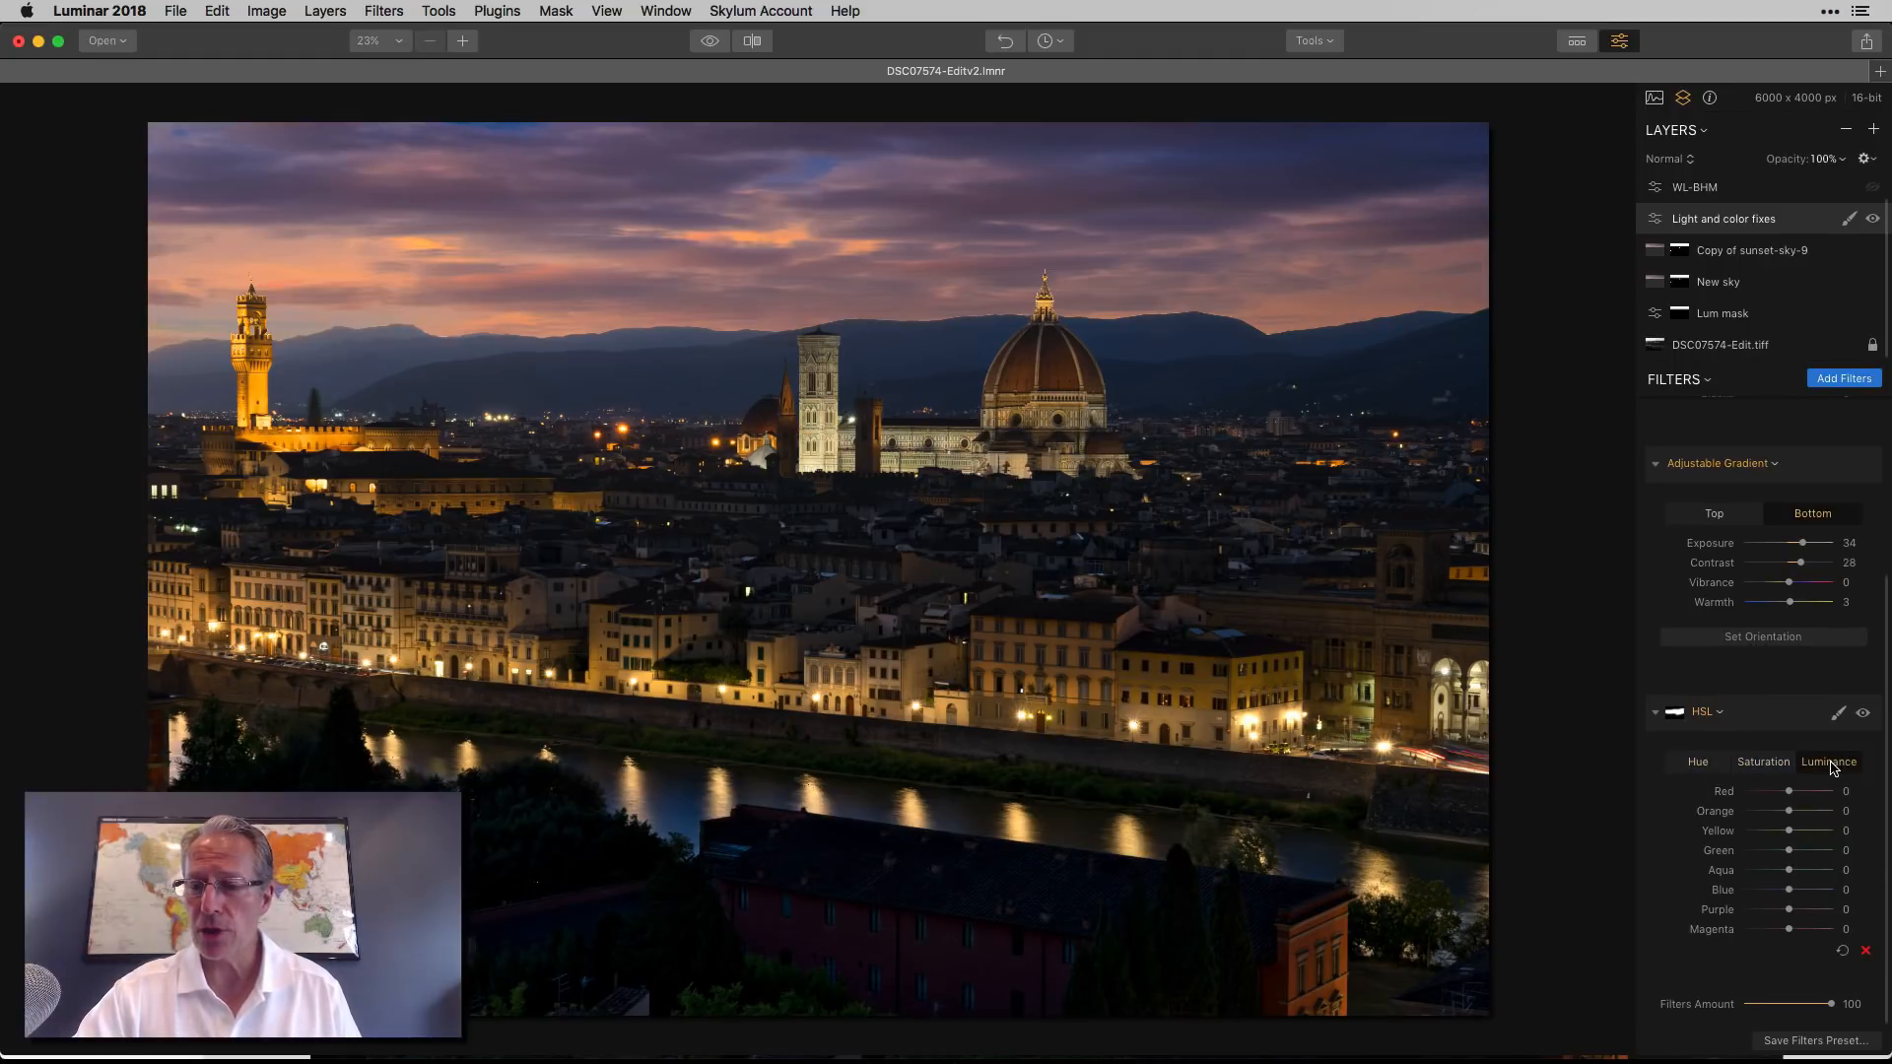
pyautogui.click(1762, 763)
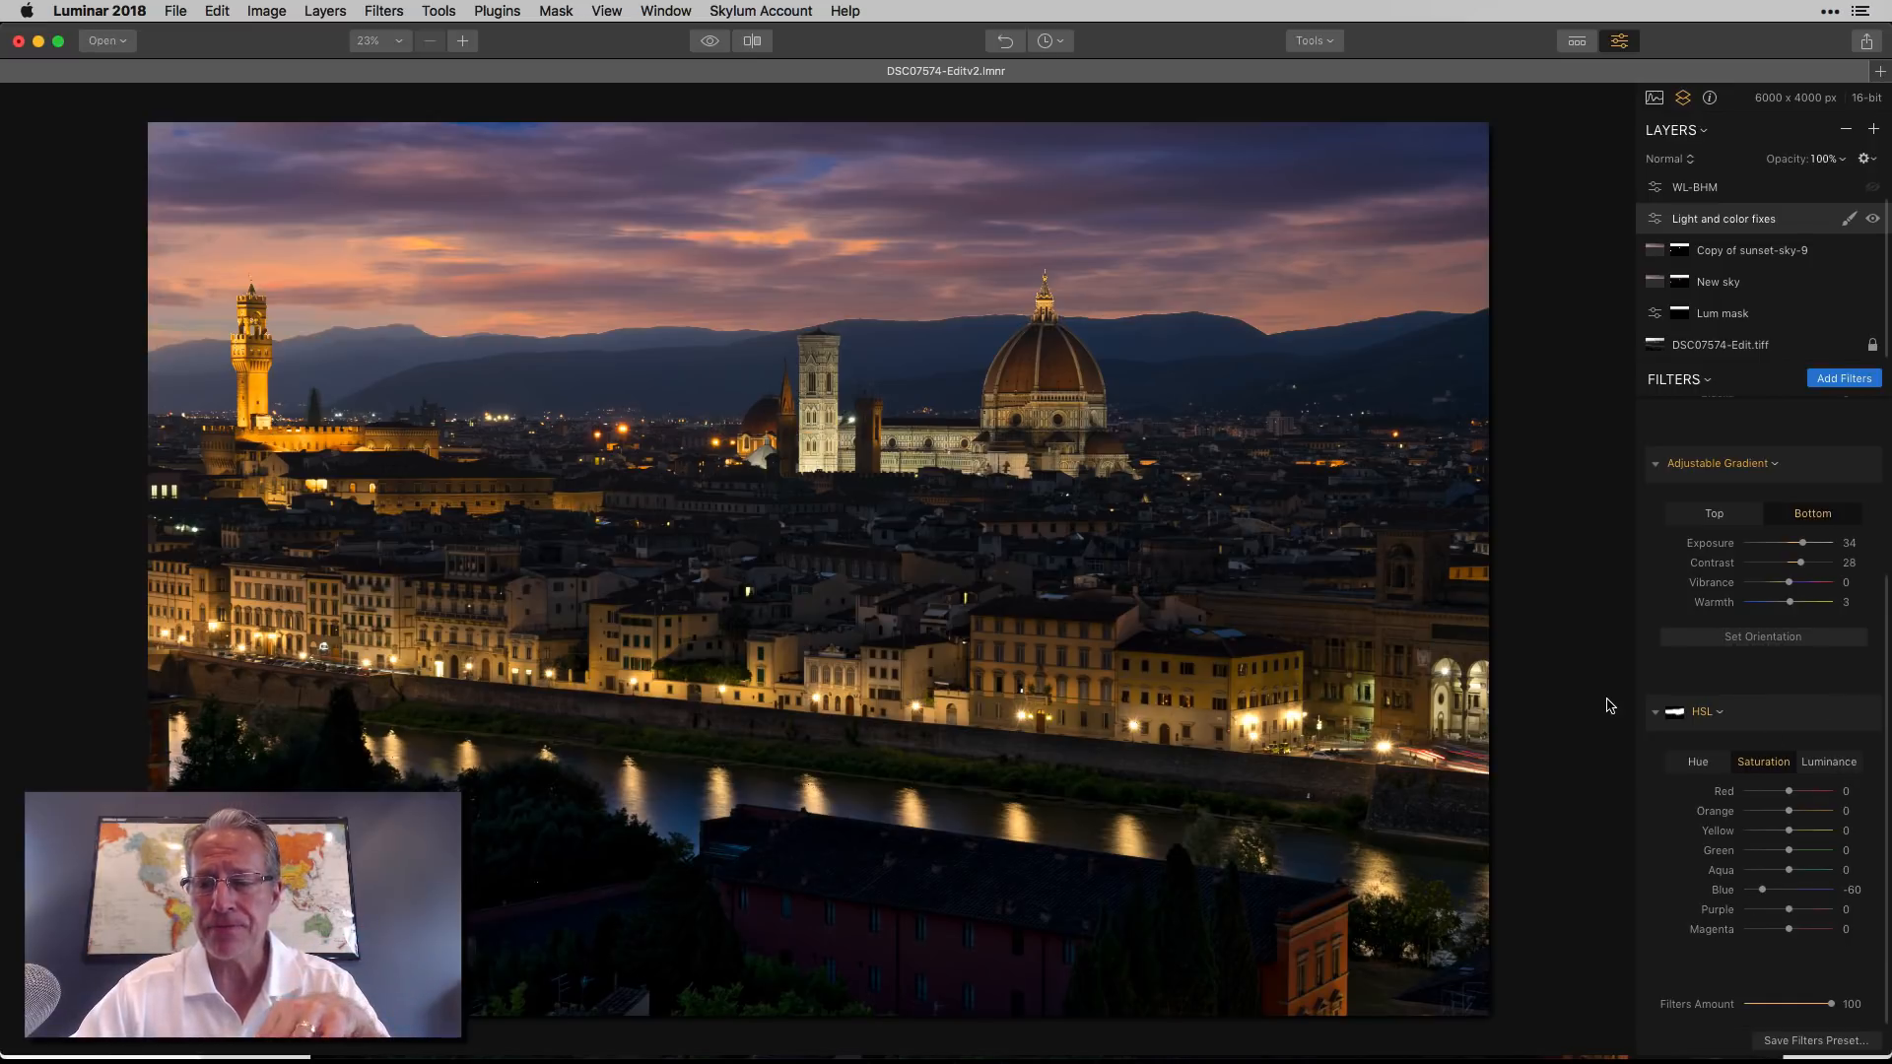
# Check the HSL filter's brushed mask with the mask overlay, and compare the image with the filter off and on.
pyautogui.click(1838, 714)
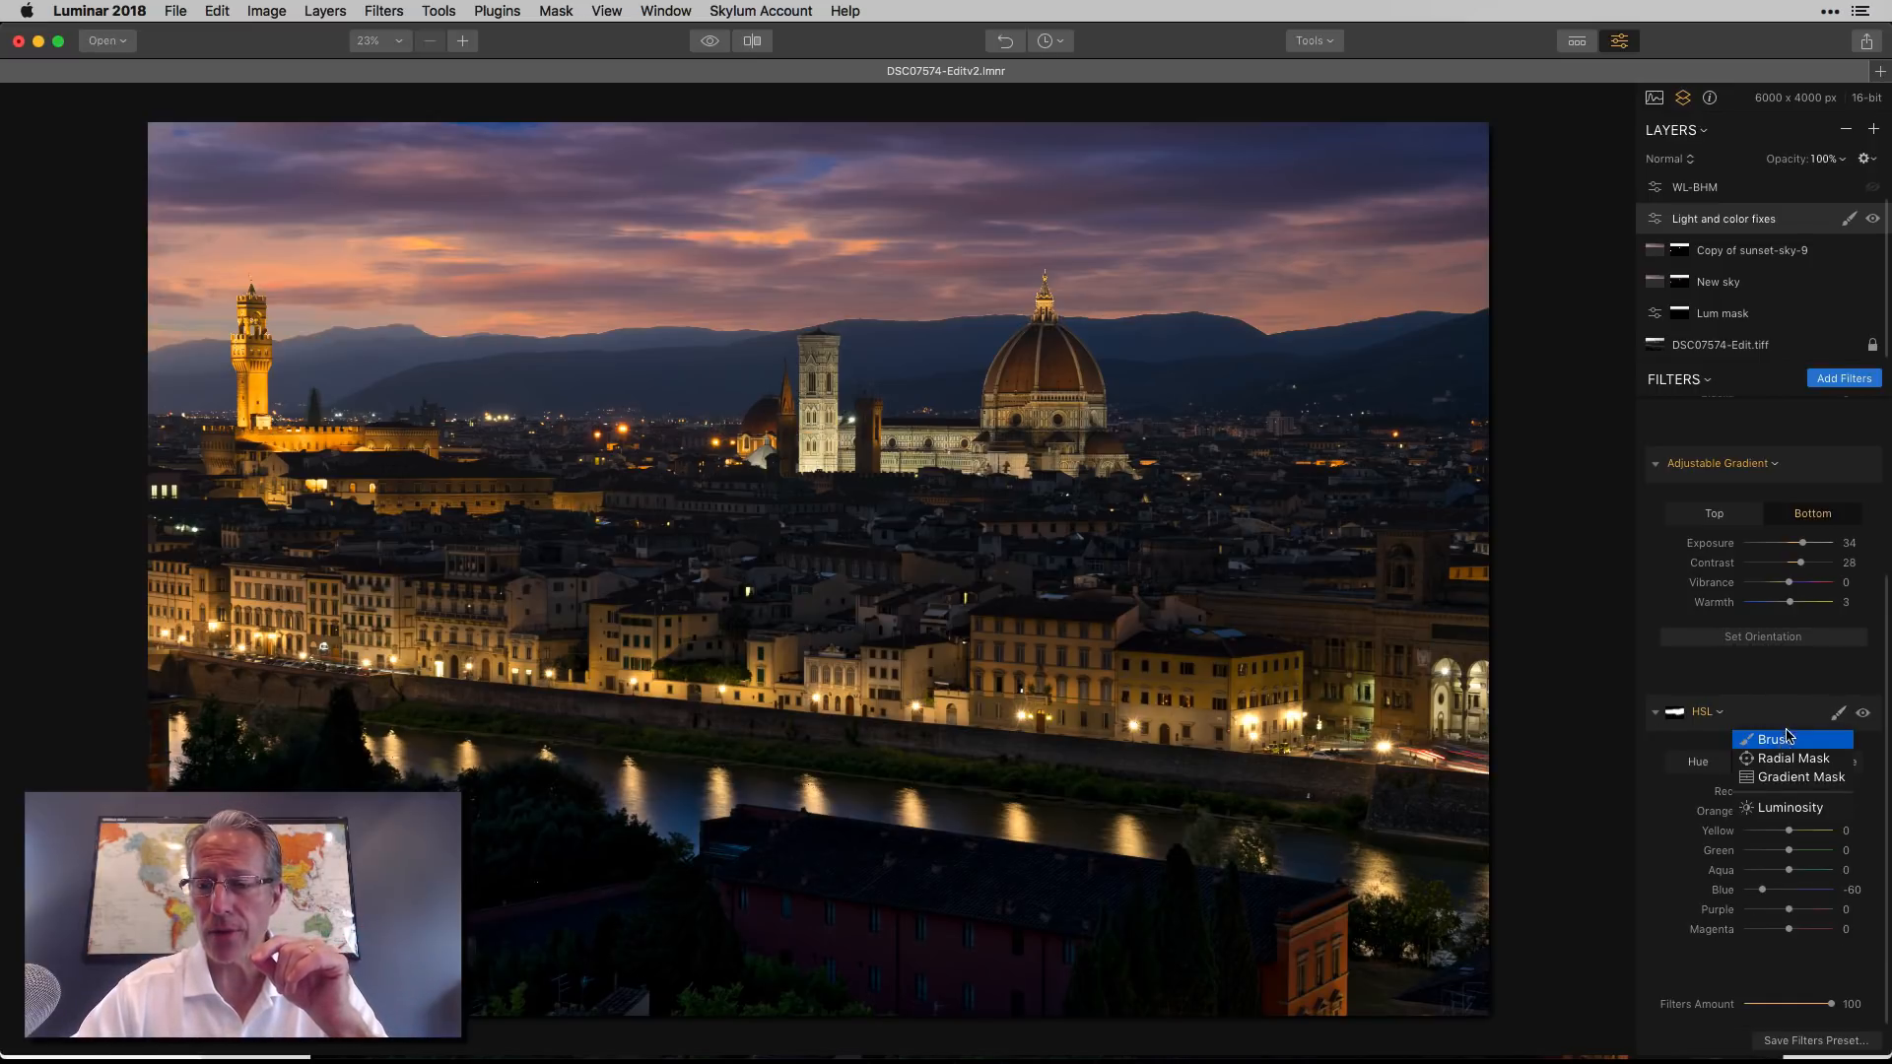
pyautogui.click(1782, 741)
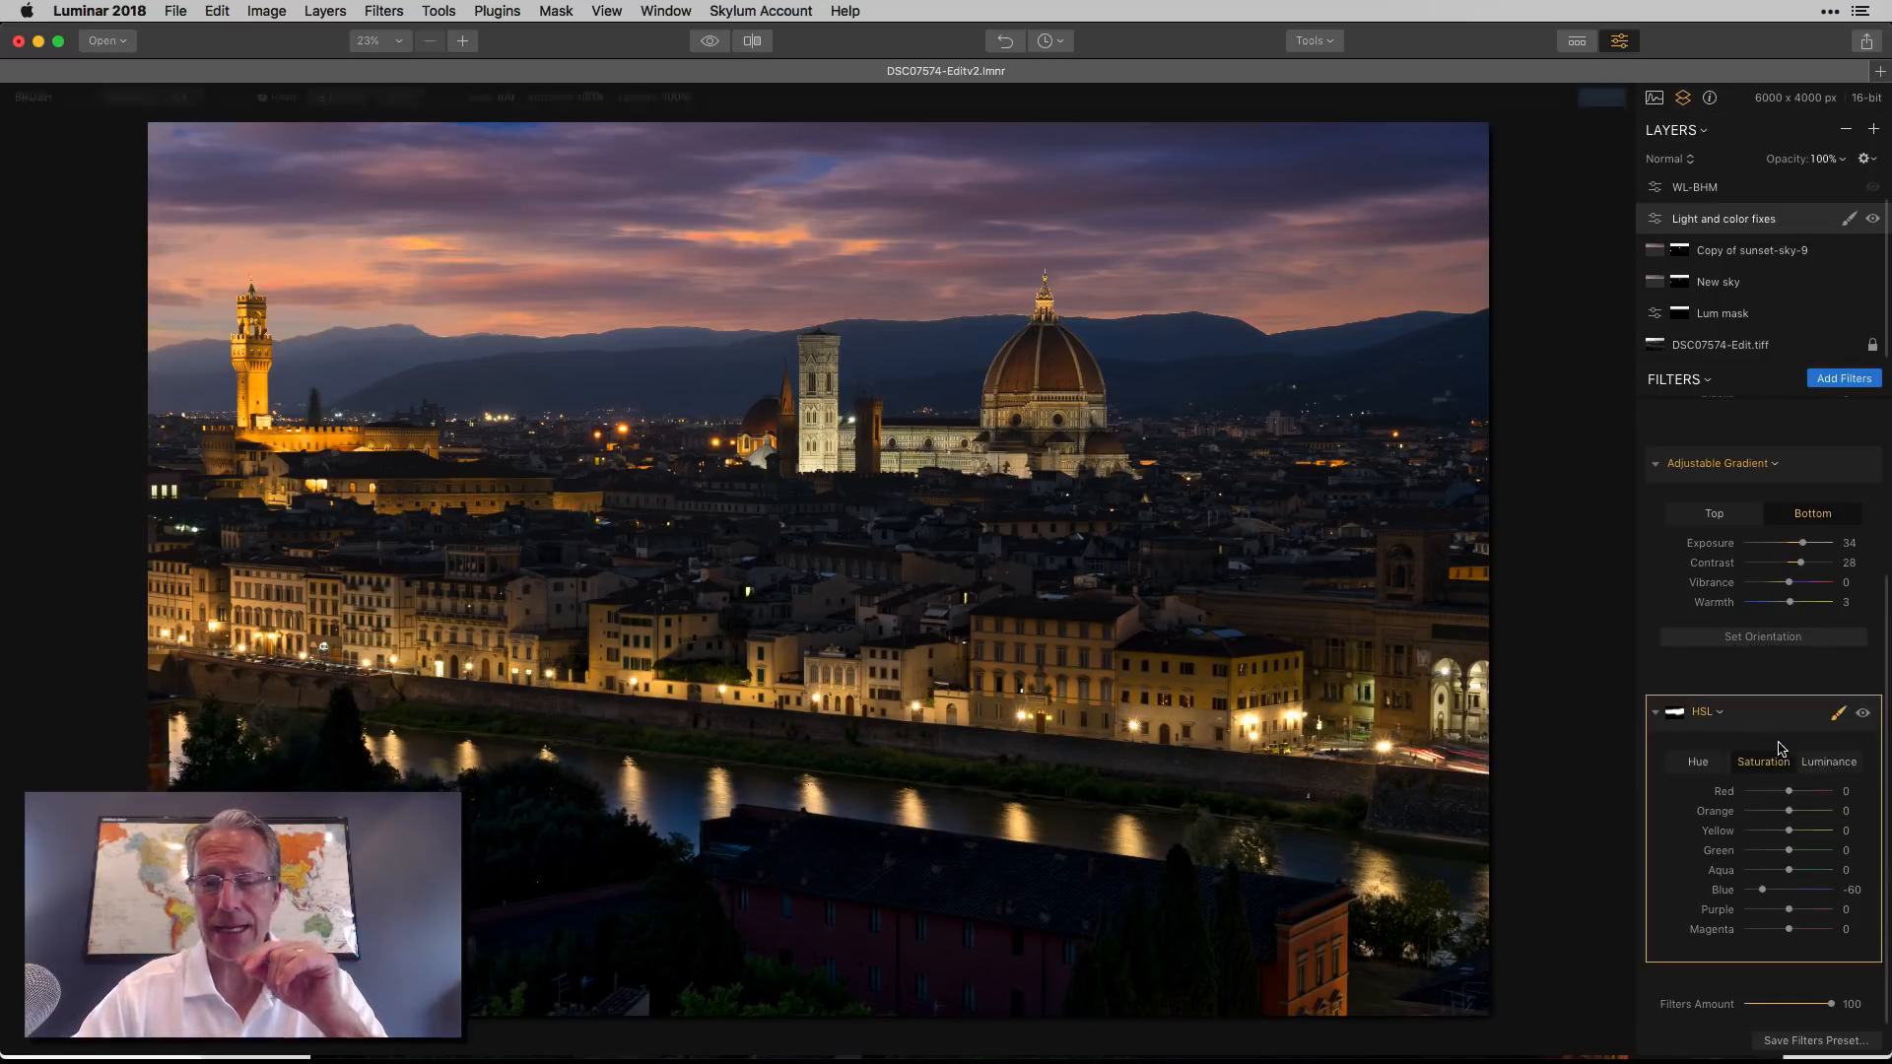
pyautogui.click(180, 97)
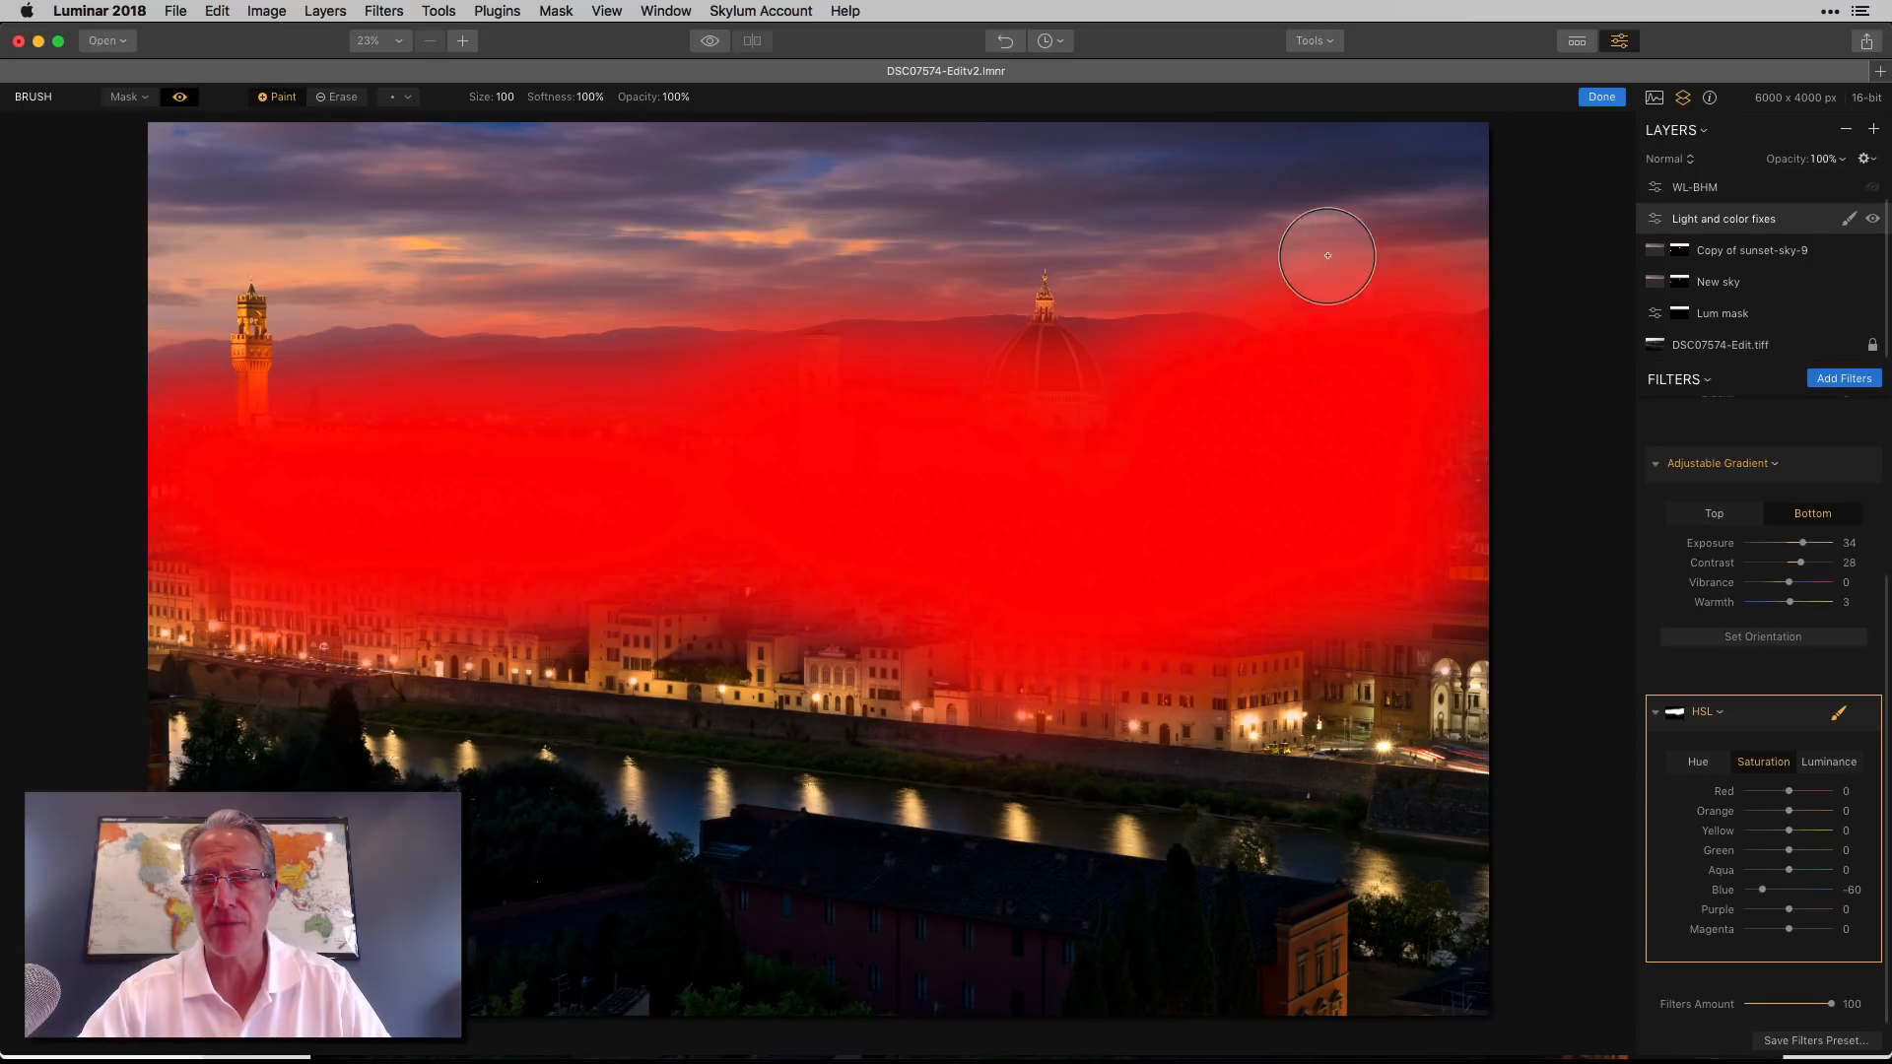
pyautogui.click(179, 97)
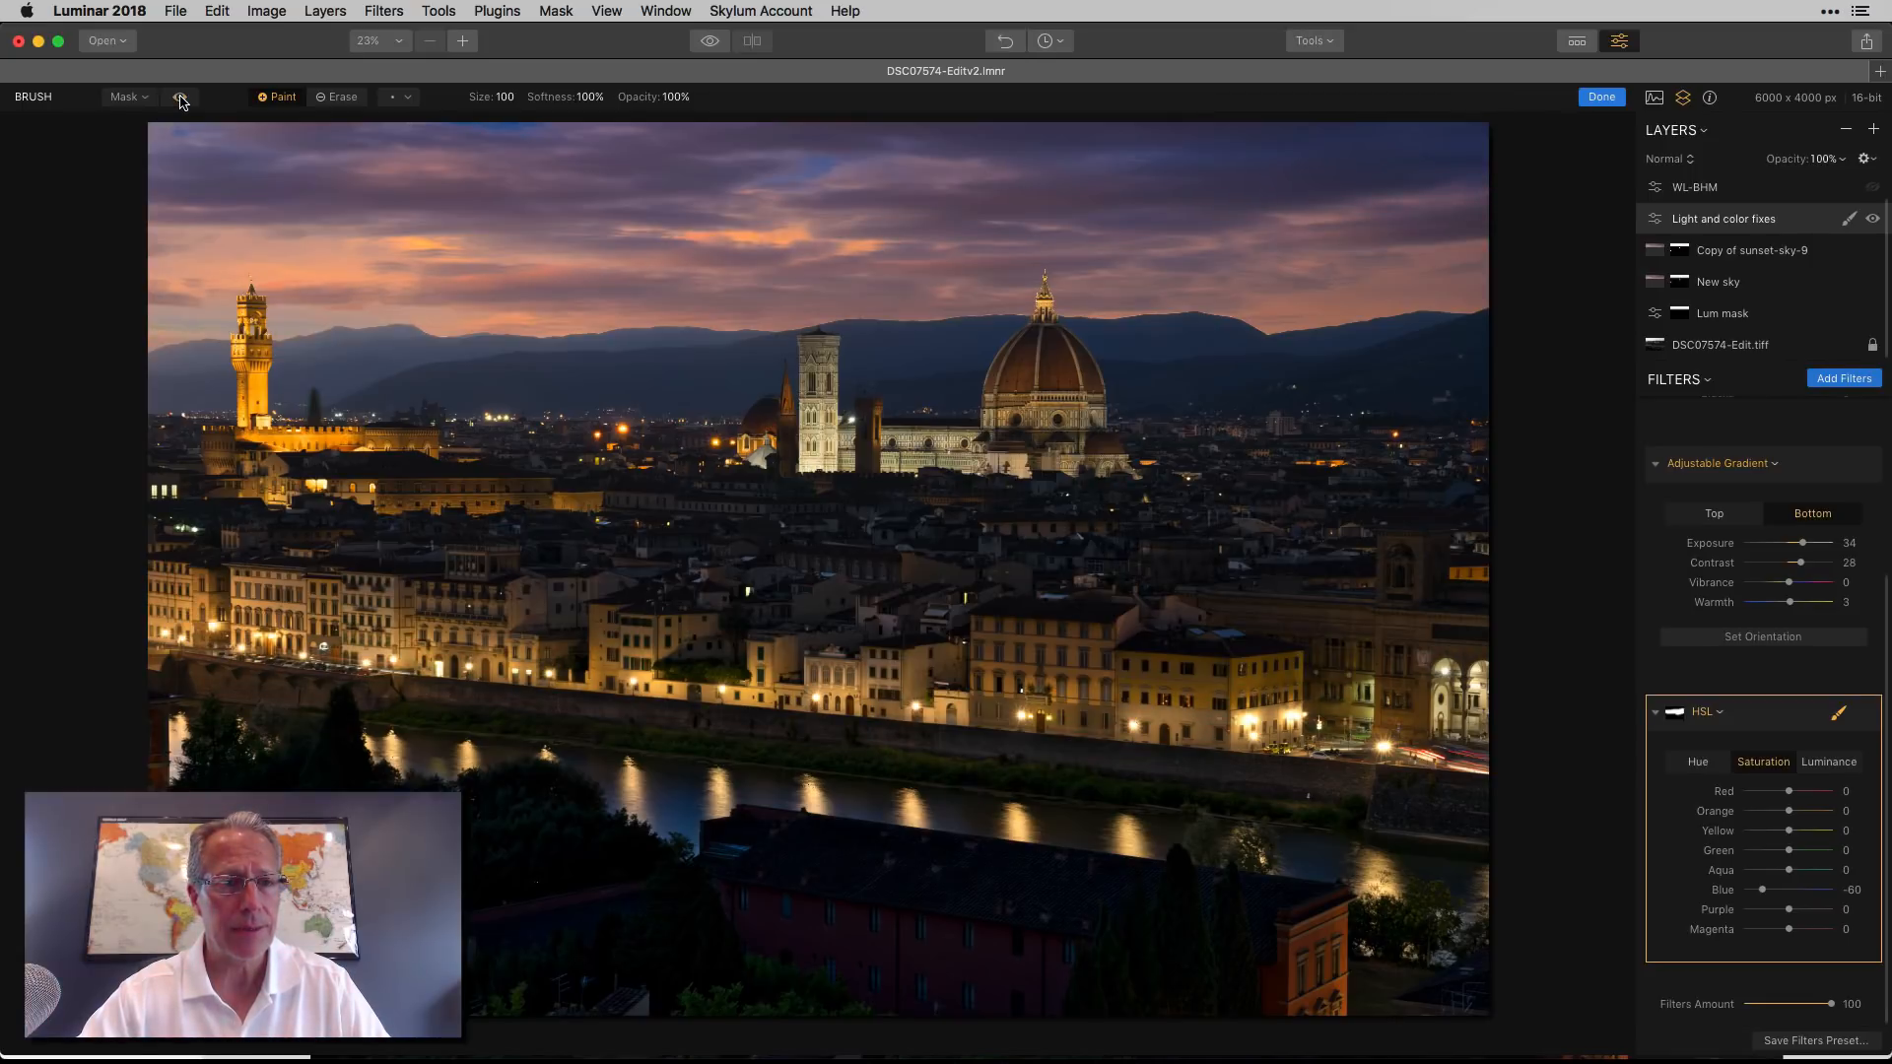
pyautogui.click(1600, 96)
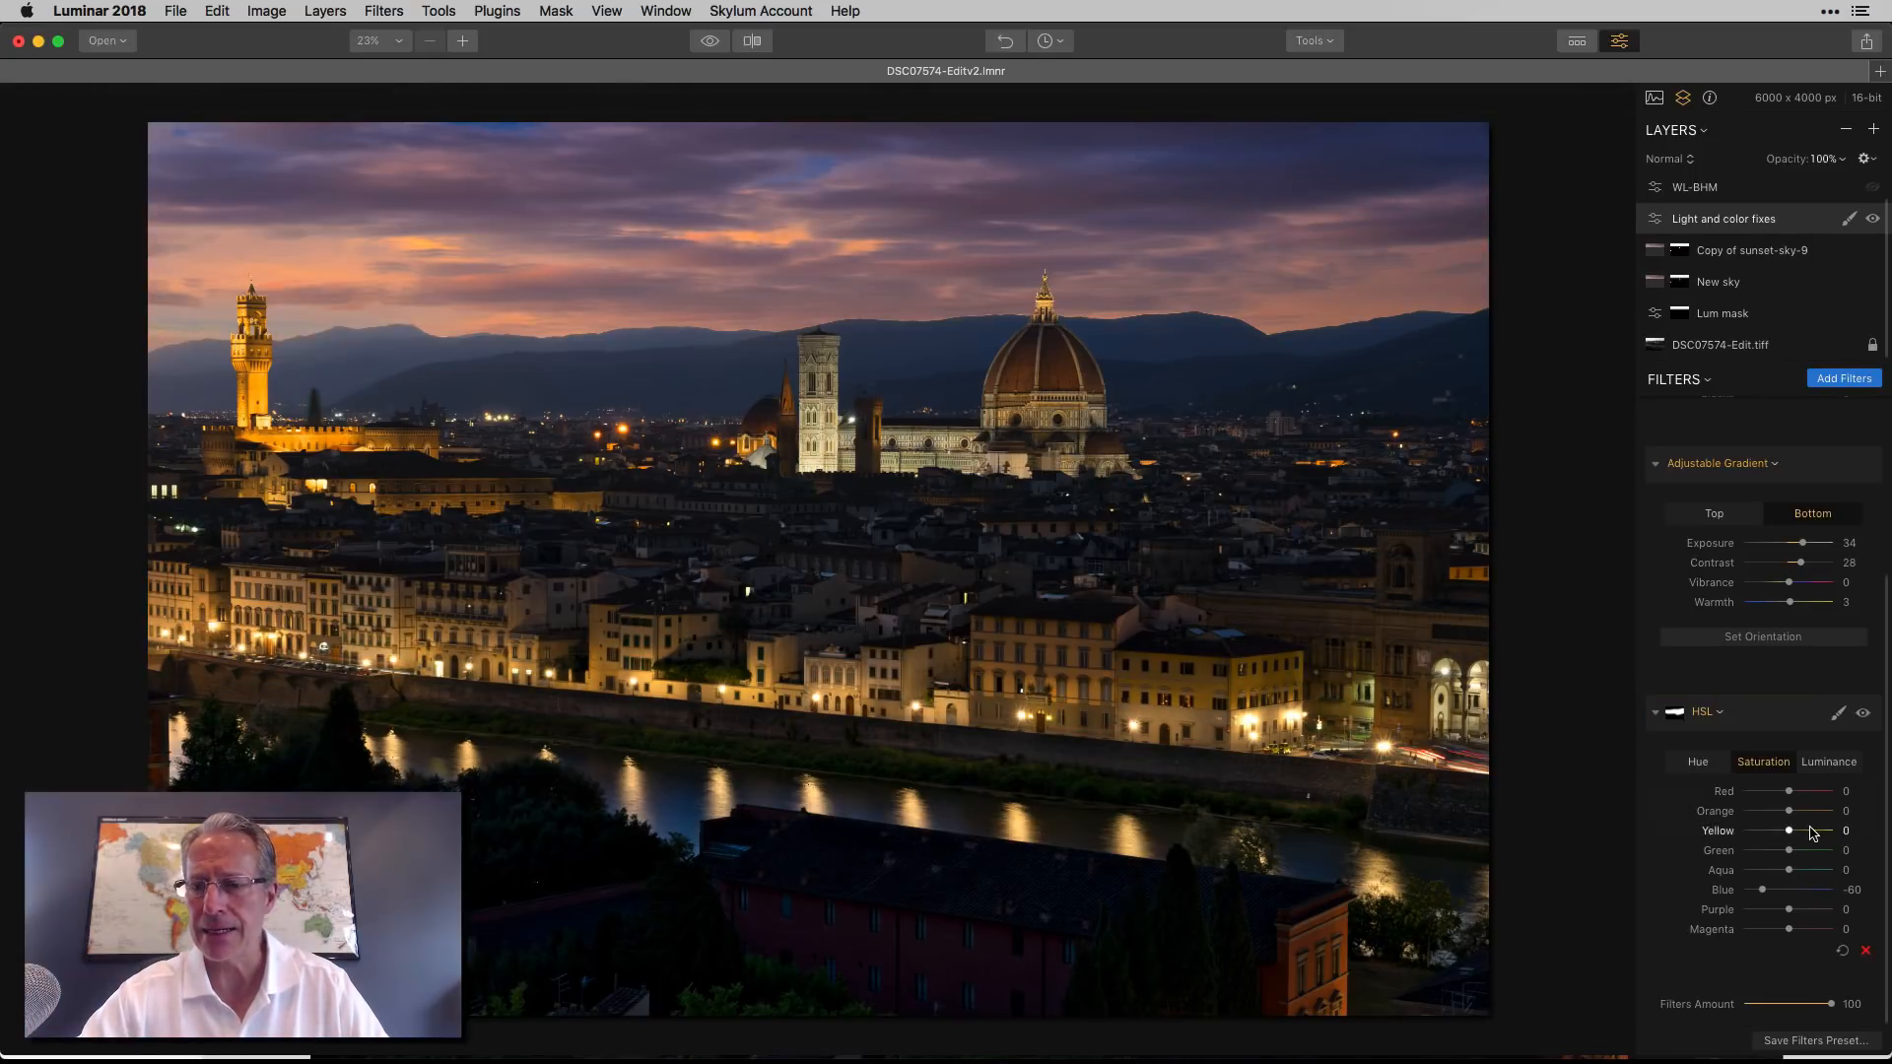
pyautogui.click(1865, 712)
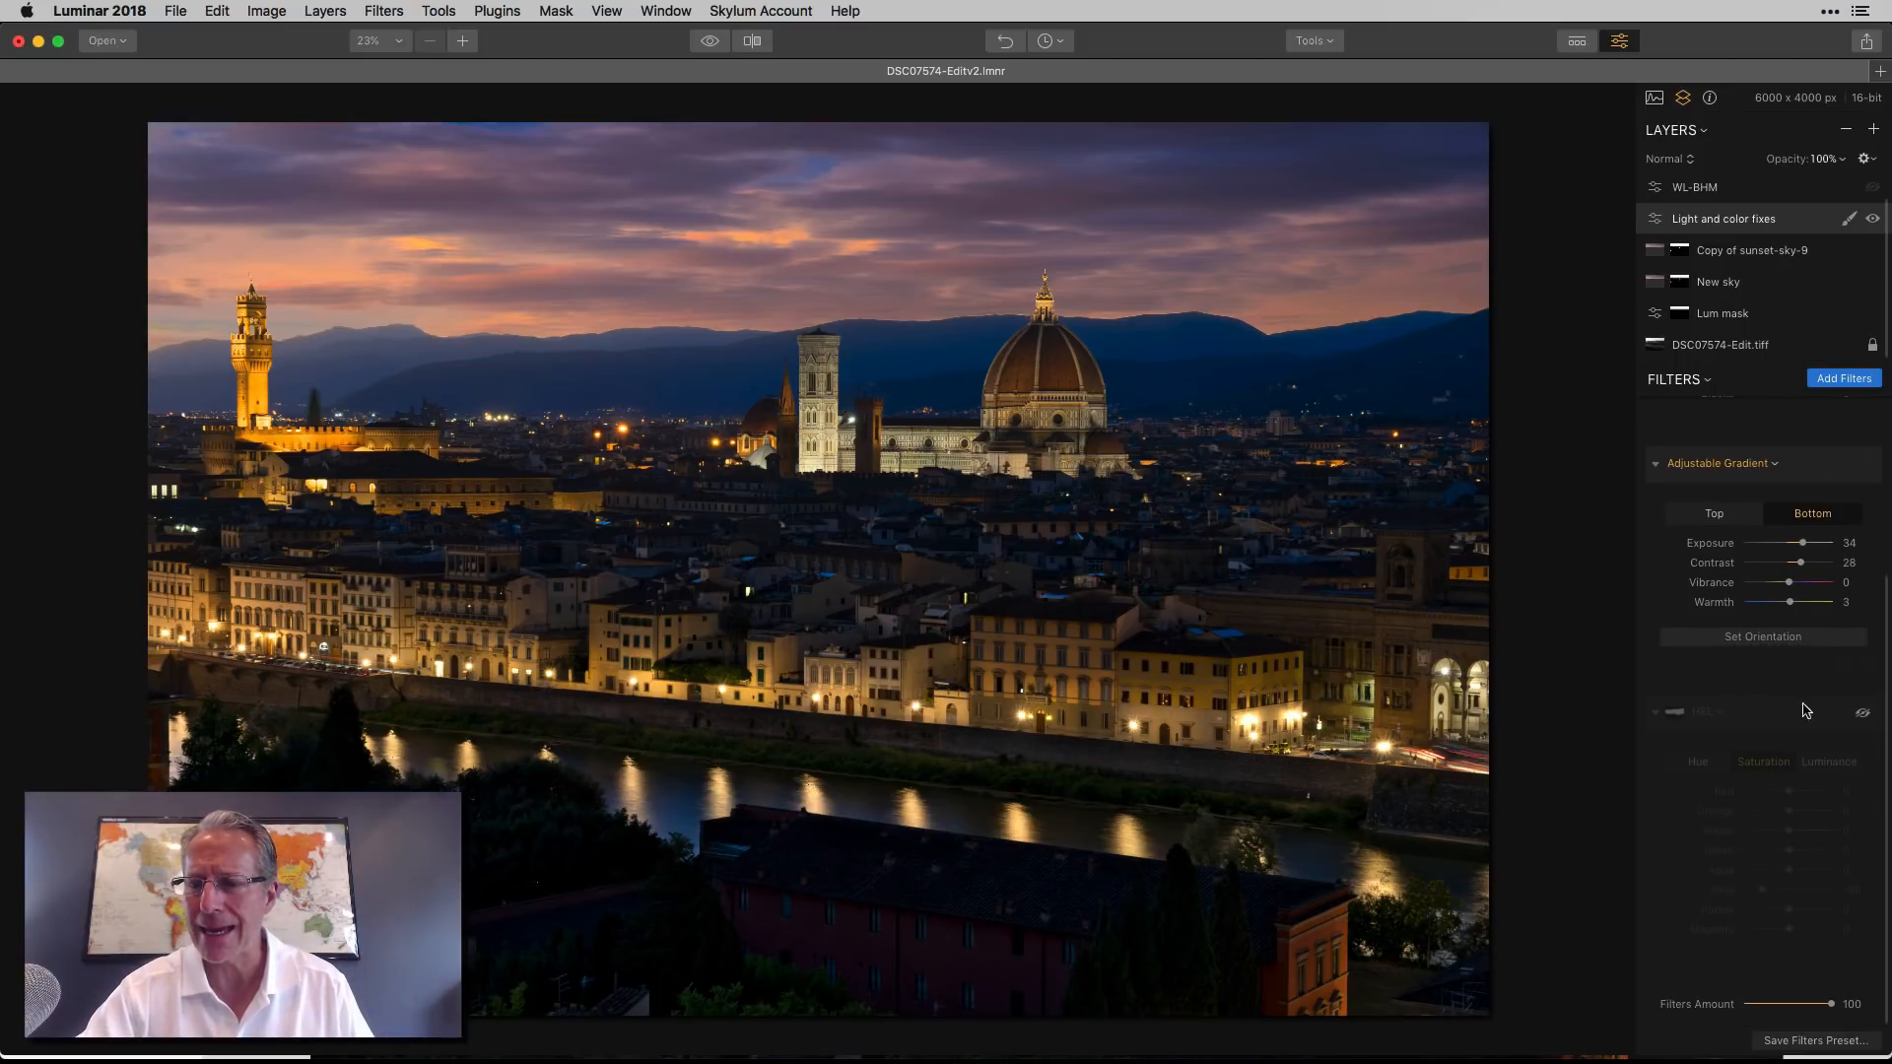
pyautogui.click(1863, 715)
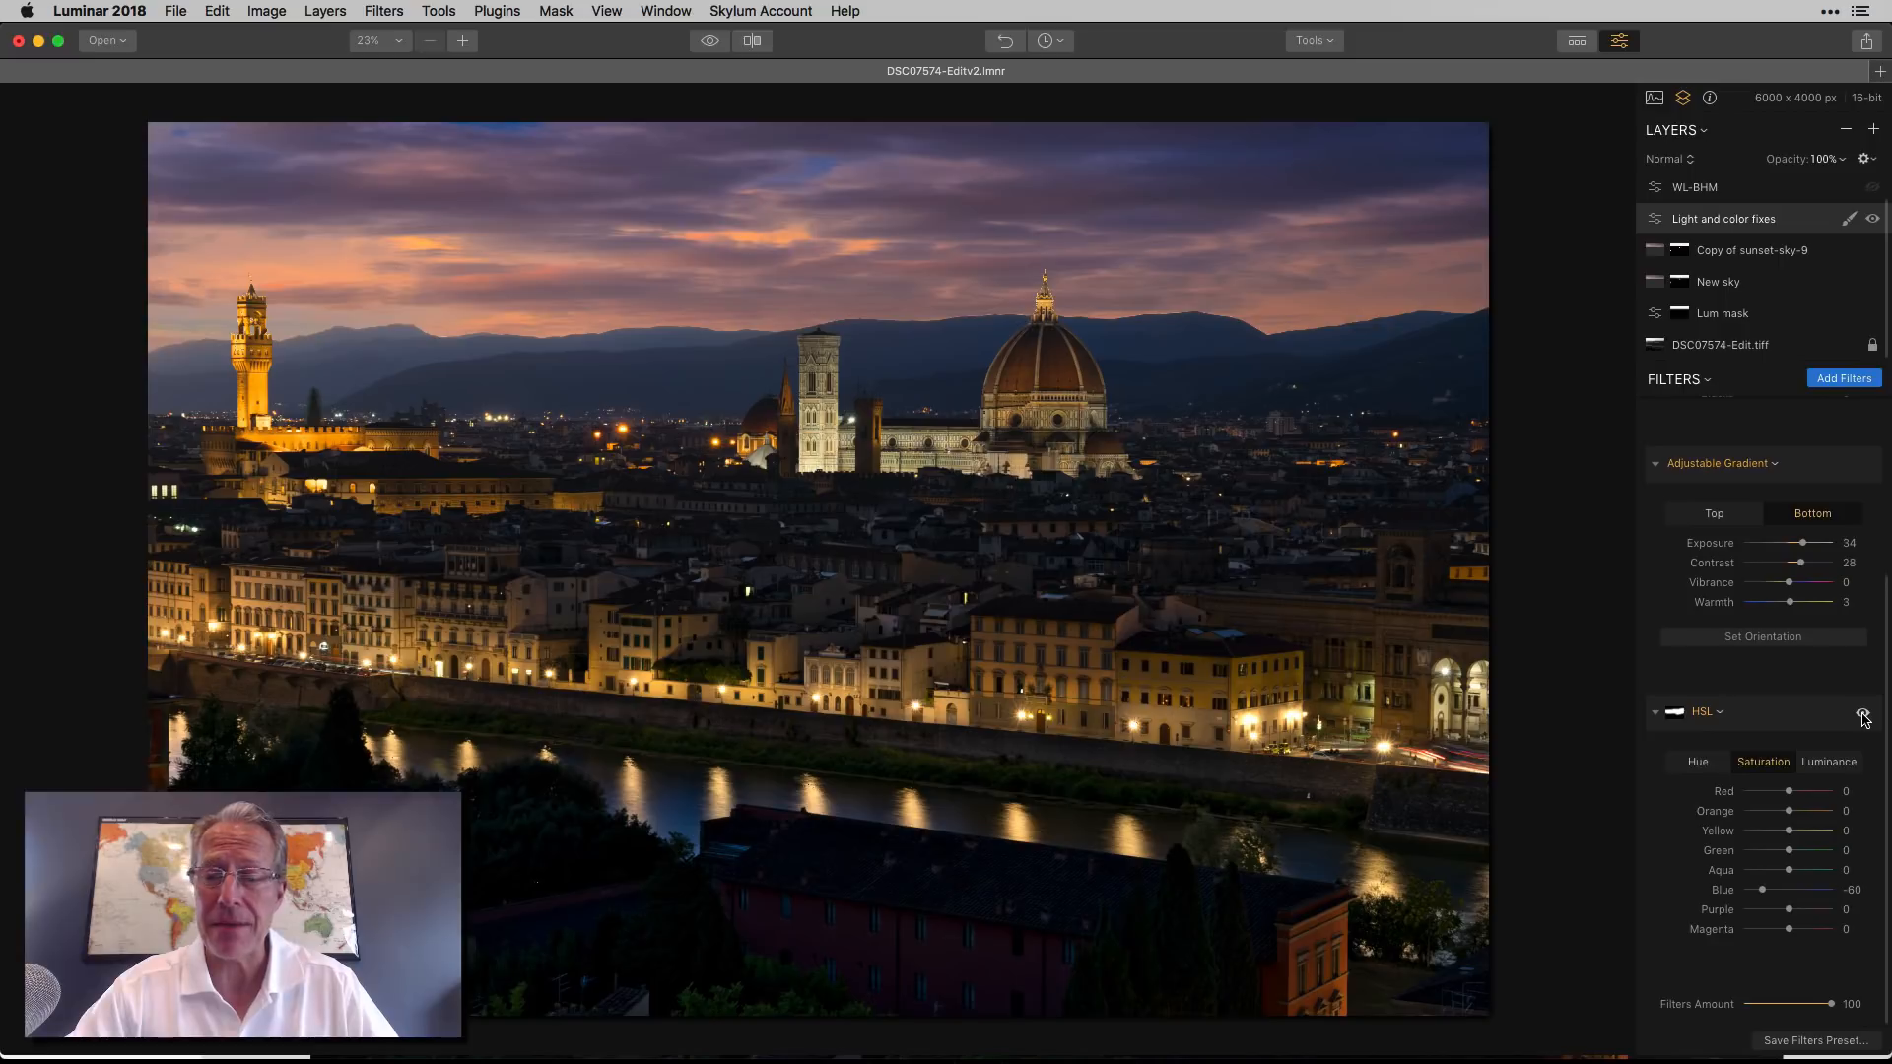
# Select the WL-BHM layer and make it visible.
pyautogui.scroll(2, 1724, 314)
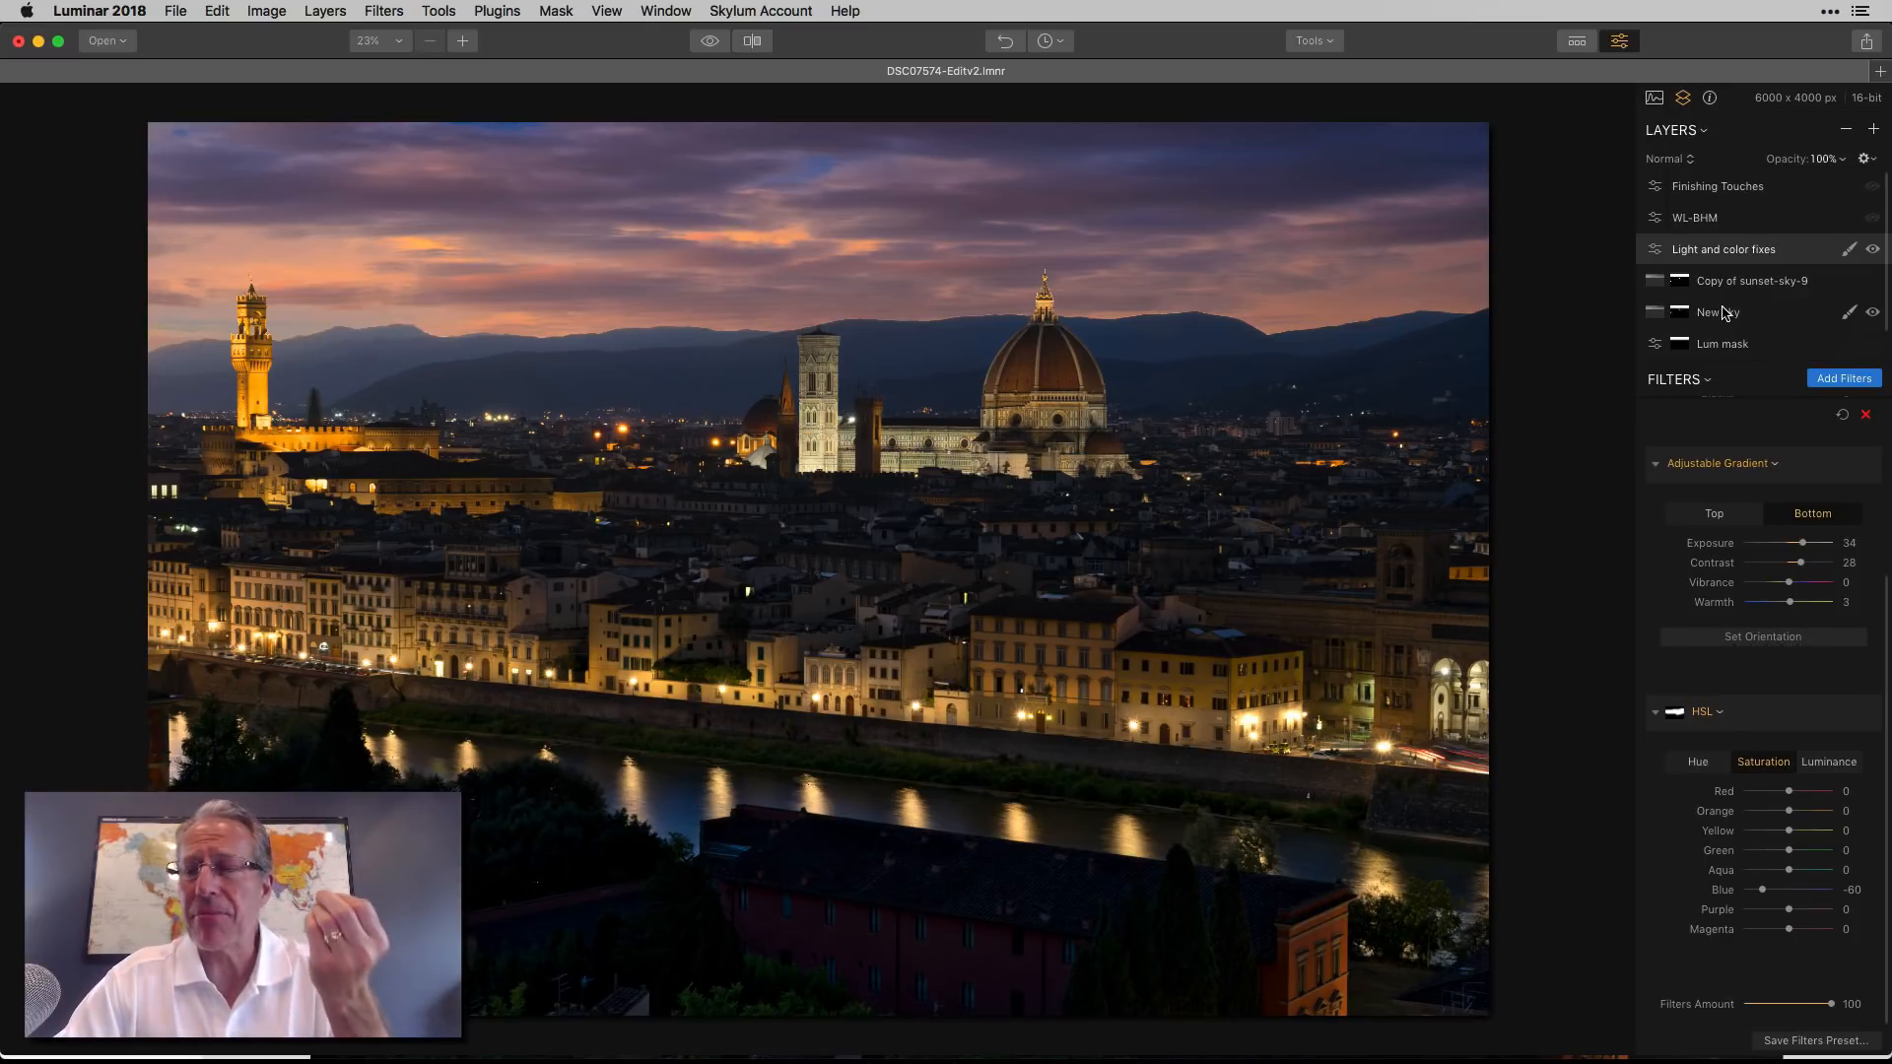
pyautogui.click(1730, 221)
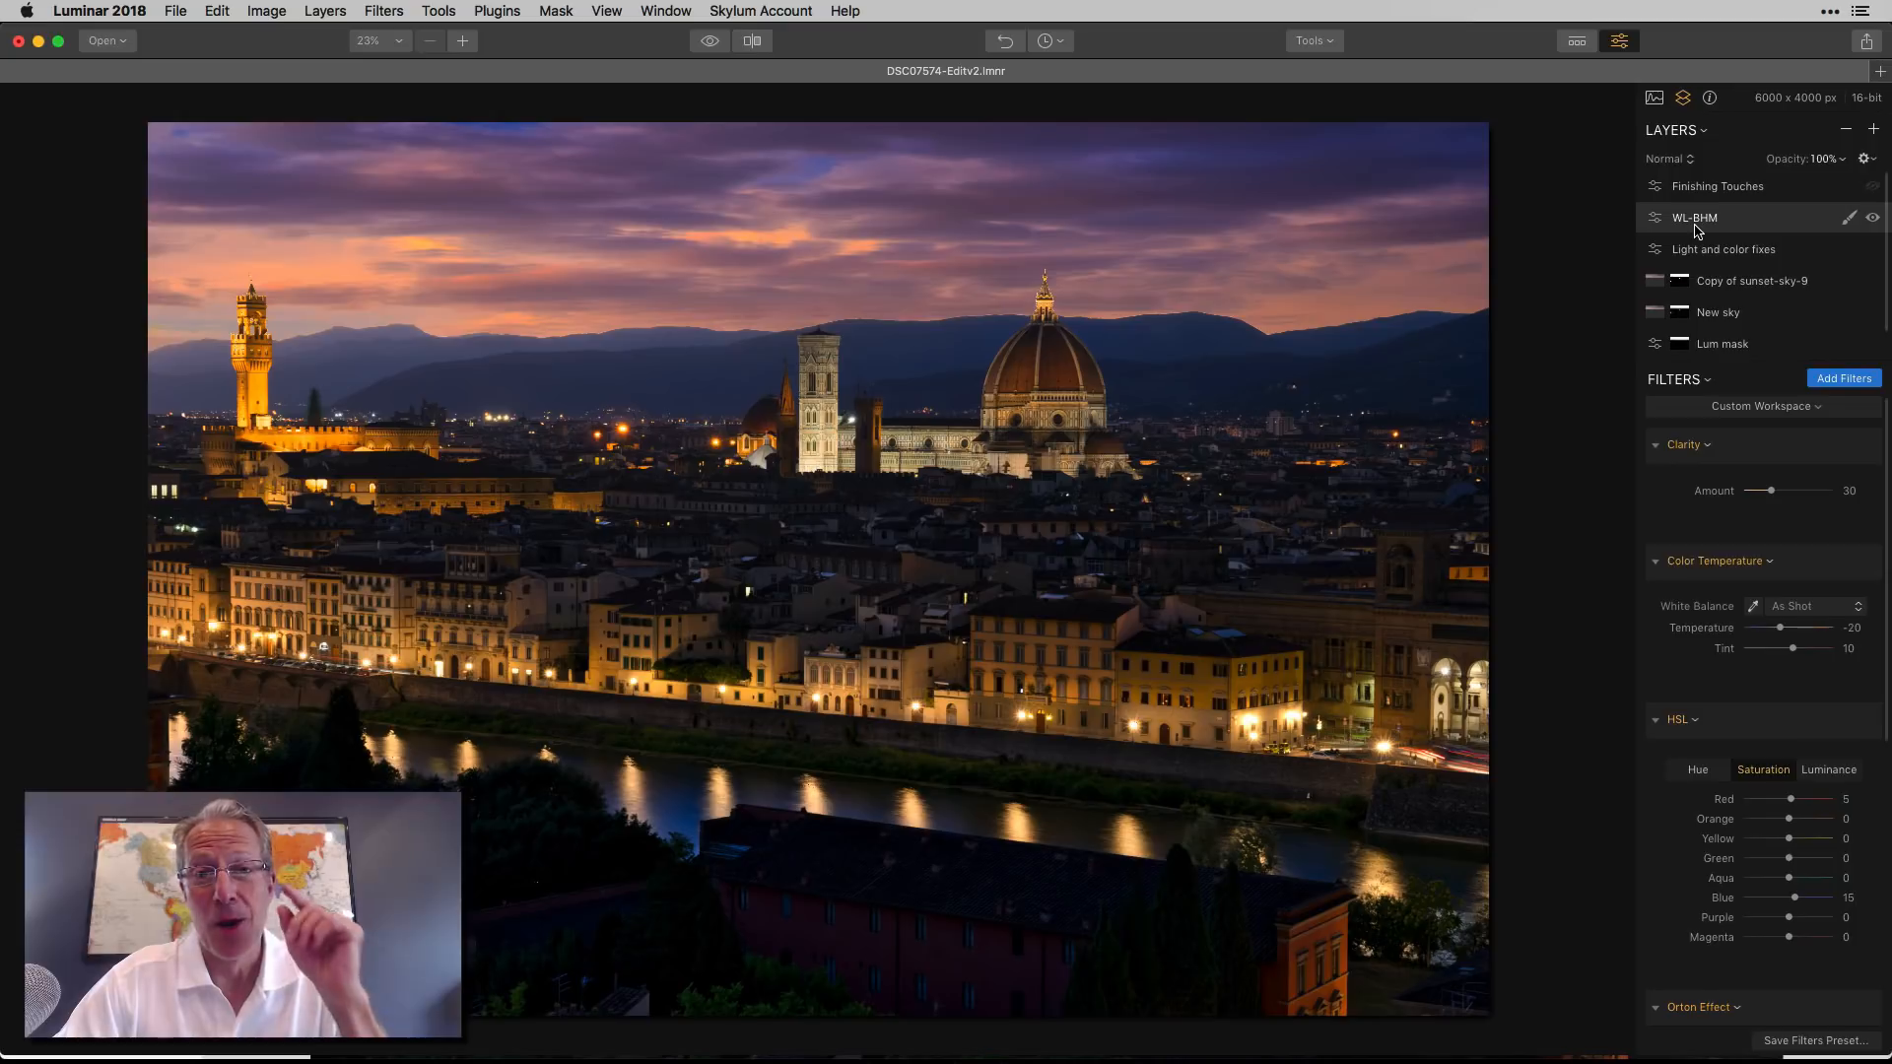
# Look through the preset categories, and try the Blue Hour Madness preset at an amount of 100 before returning it to 35.
pyautogui.click(1578, 44)
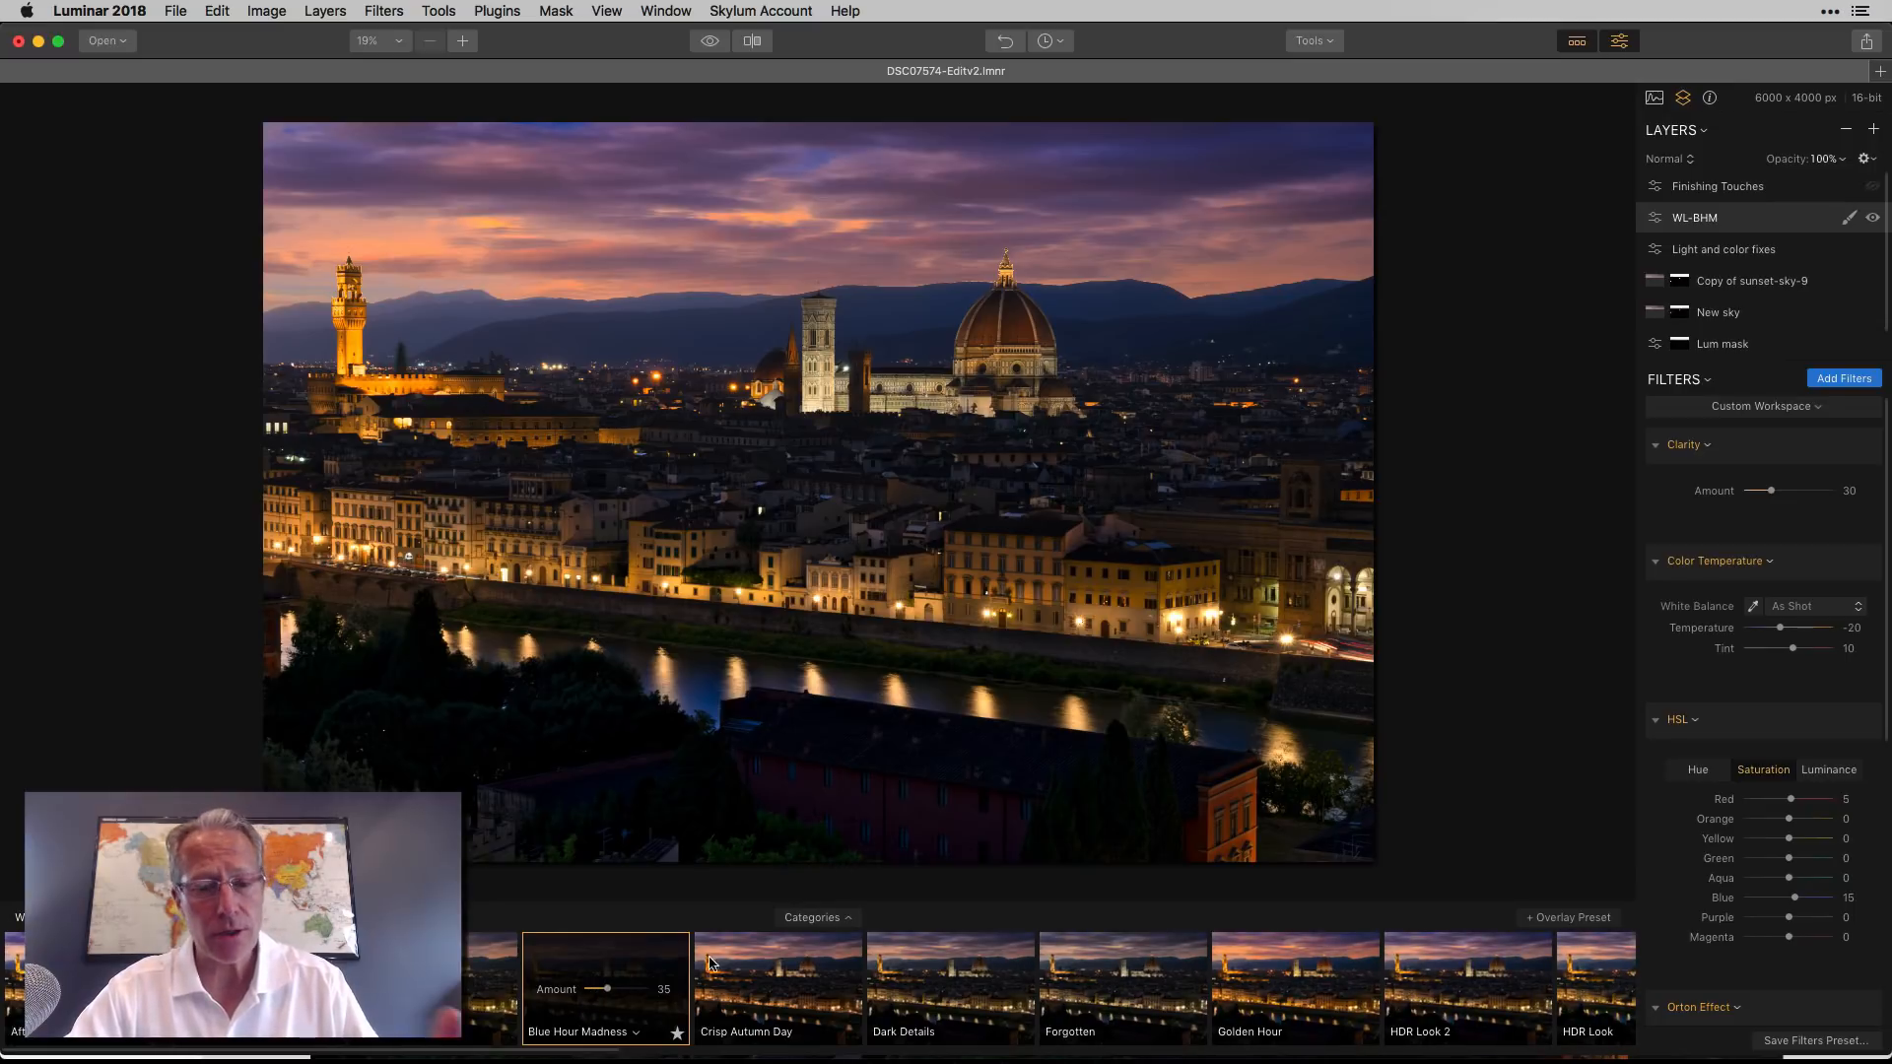
pyautogui.click(810, 919)
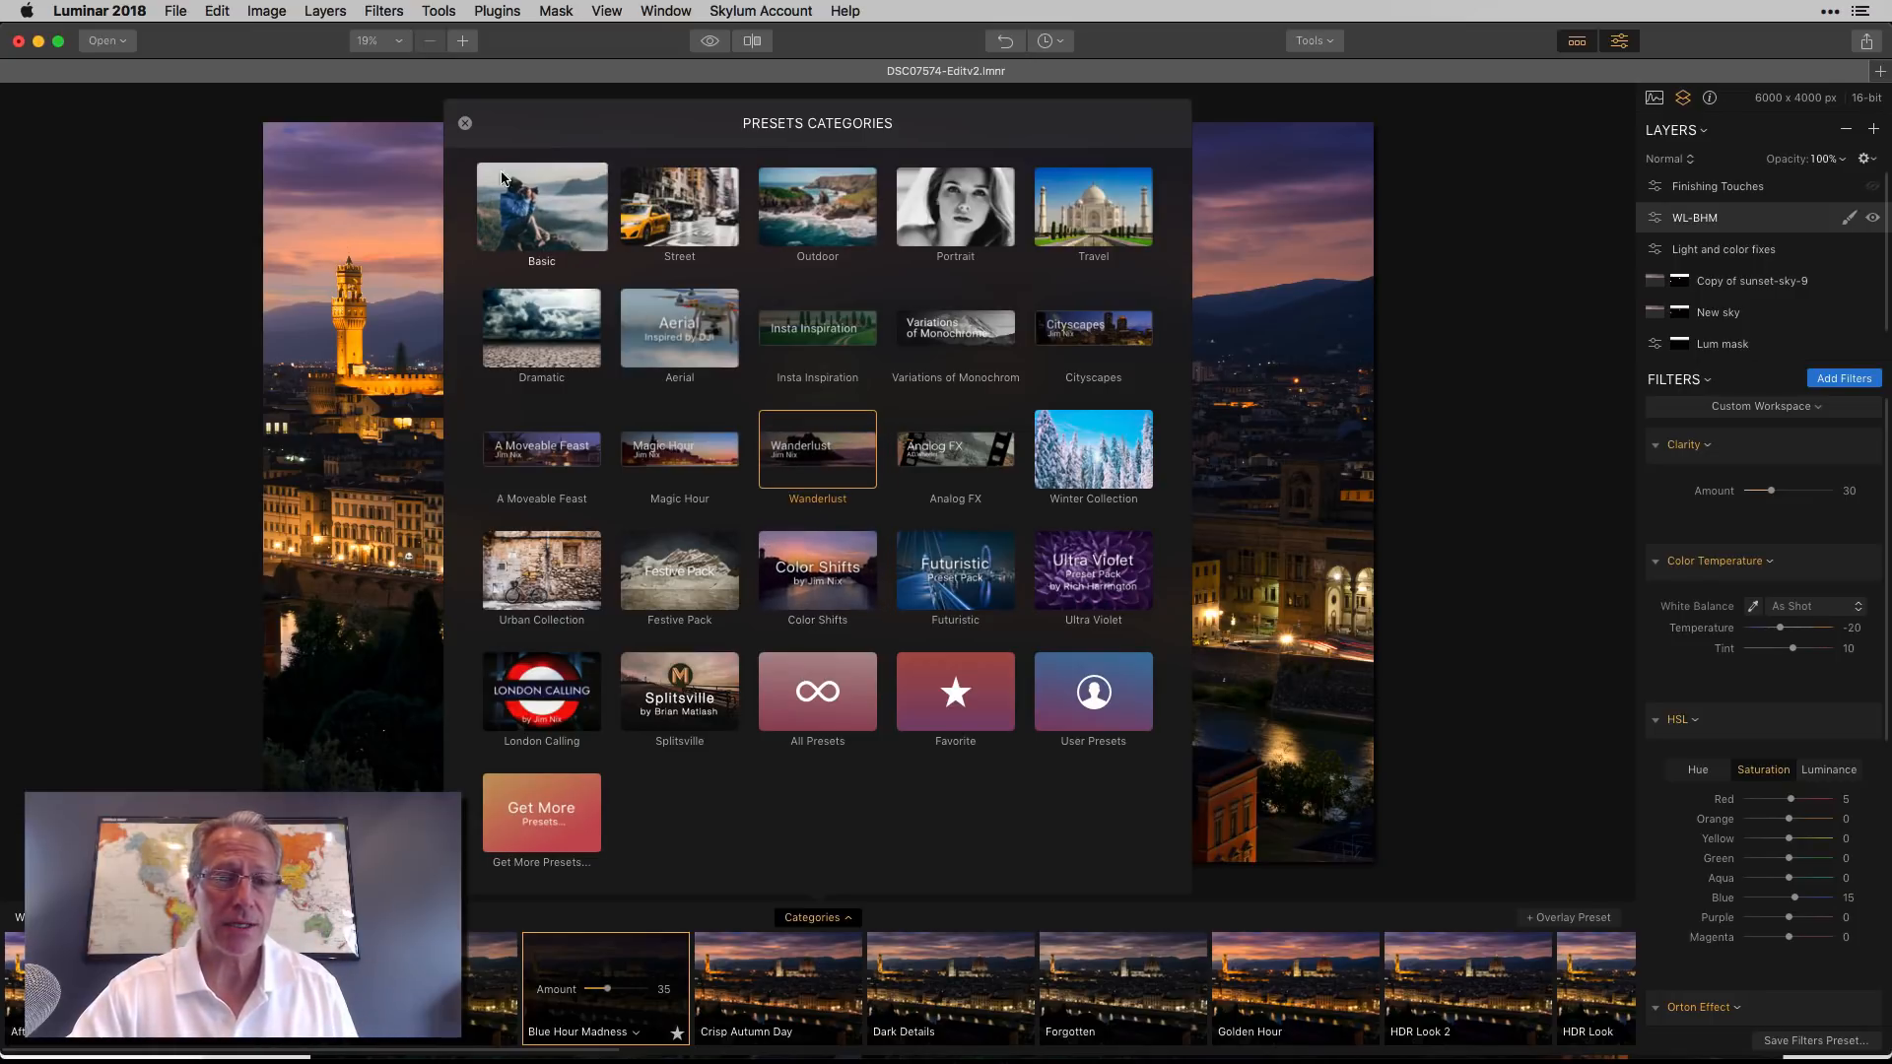
pyautogui.click(466, 125)
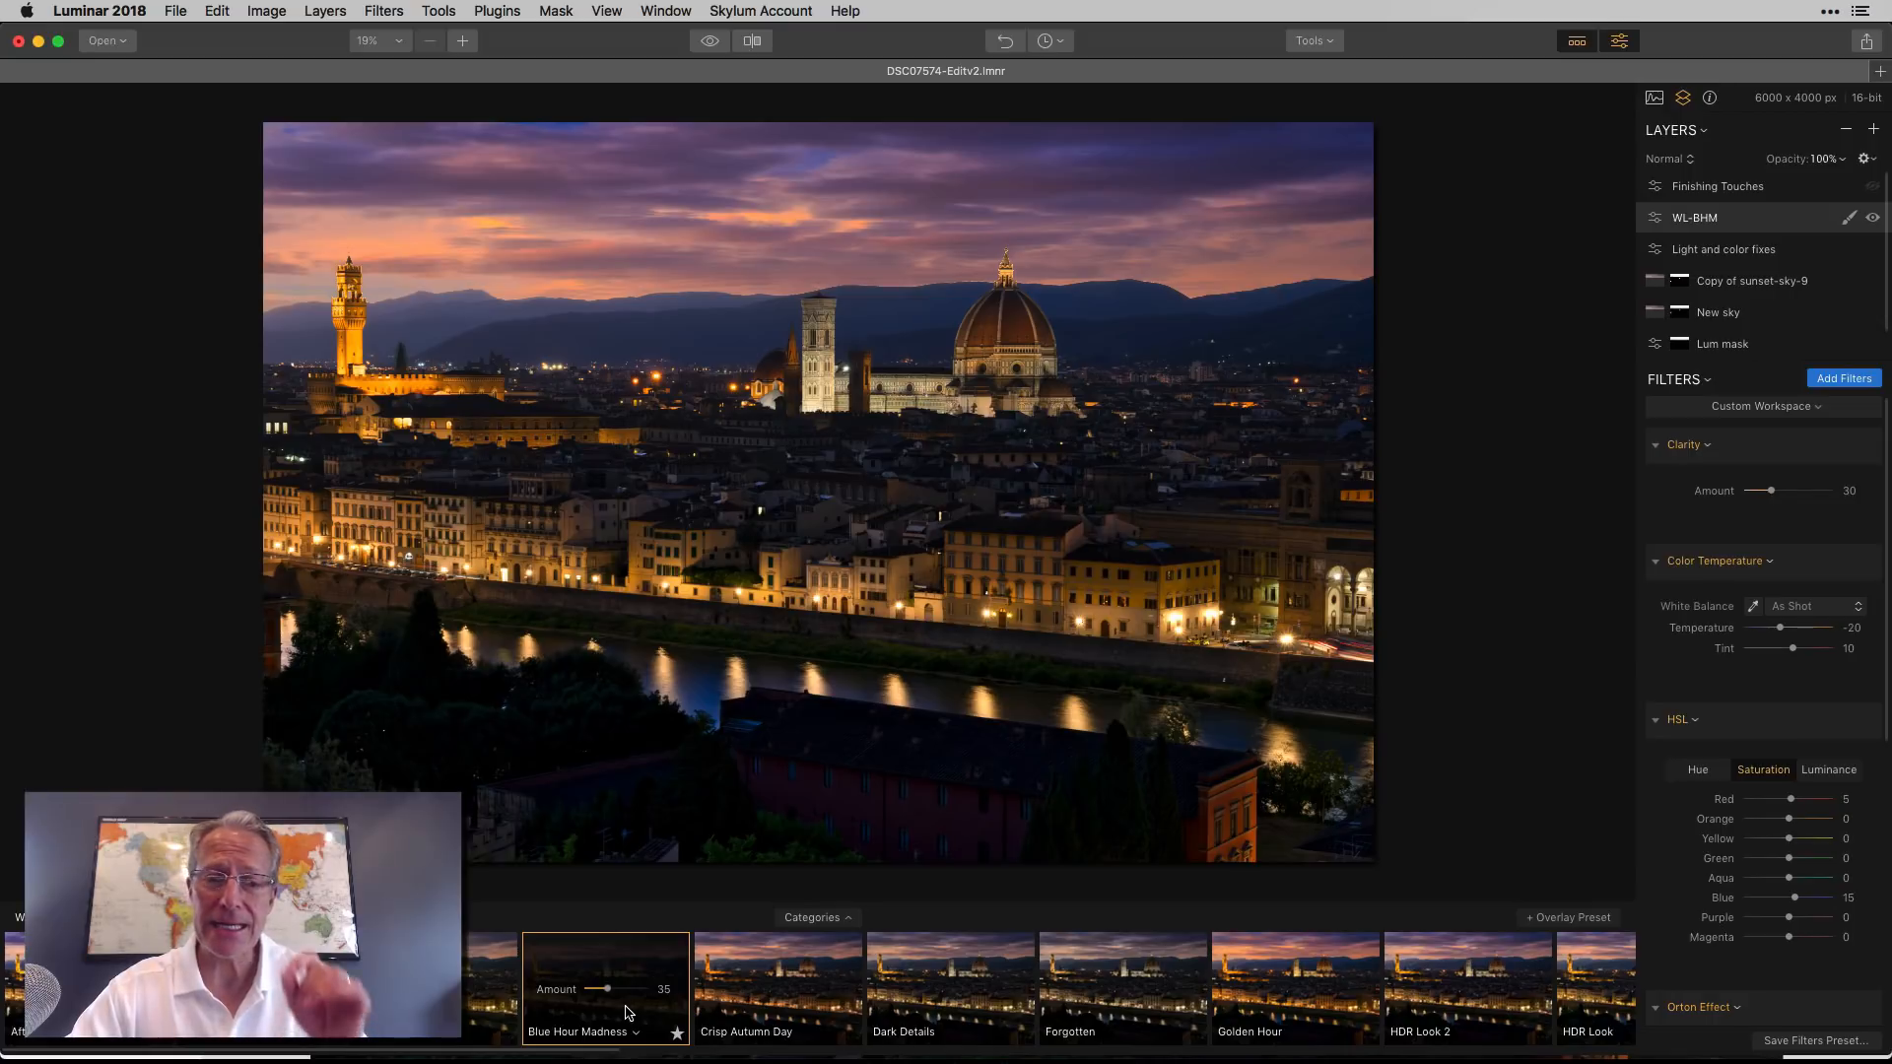
pyautogui.moveTo(608, 989); pyautogui.dragTo(651, 989)
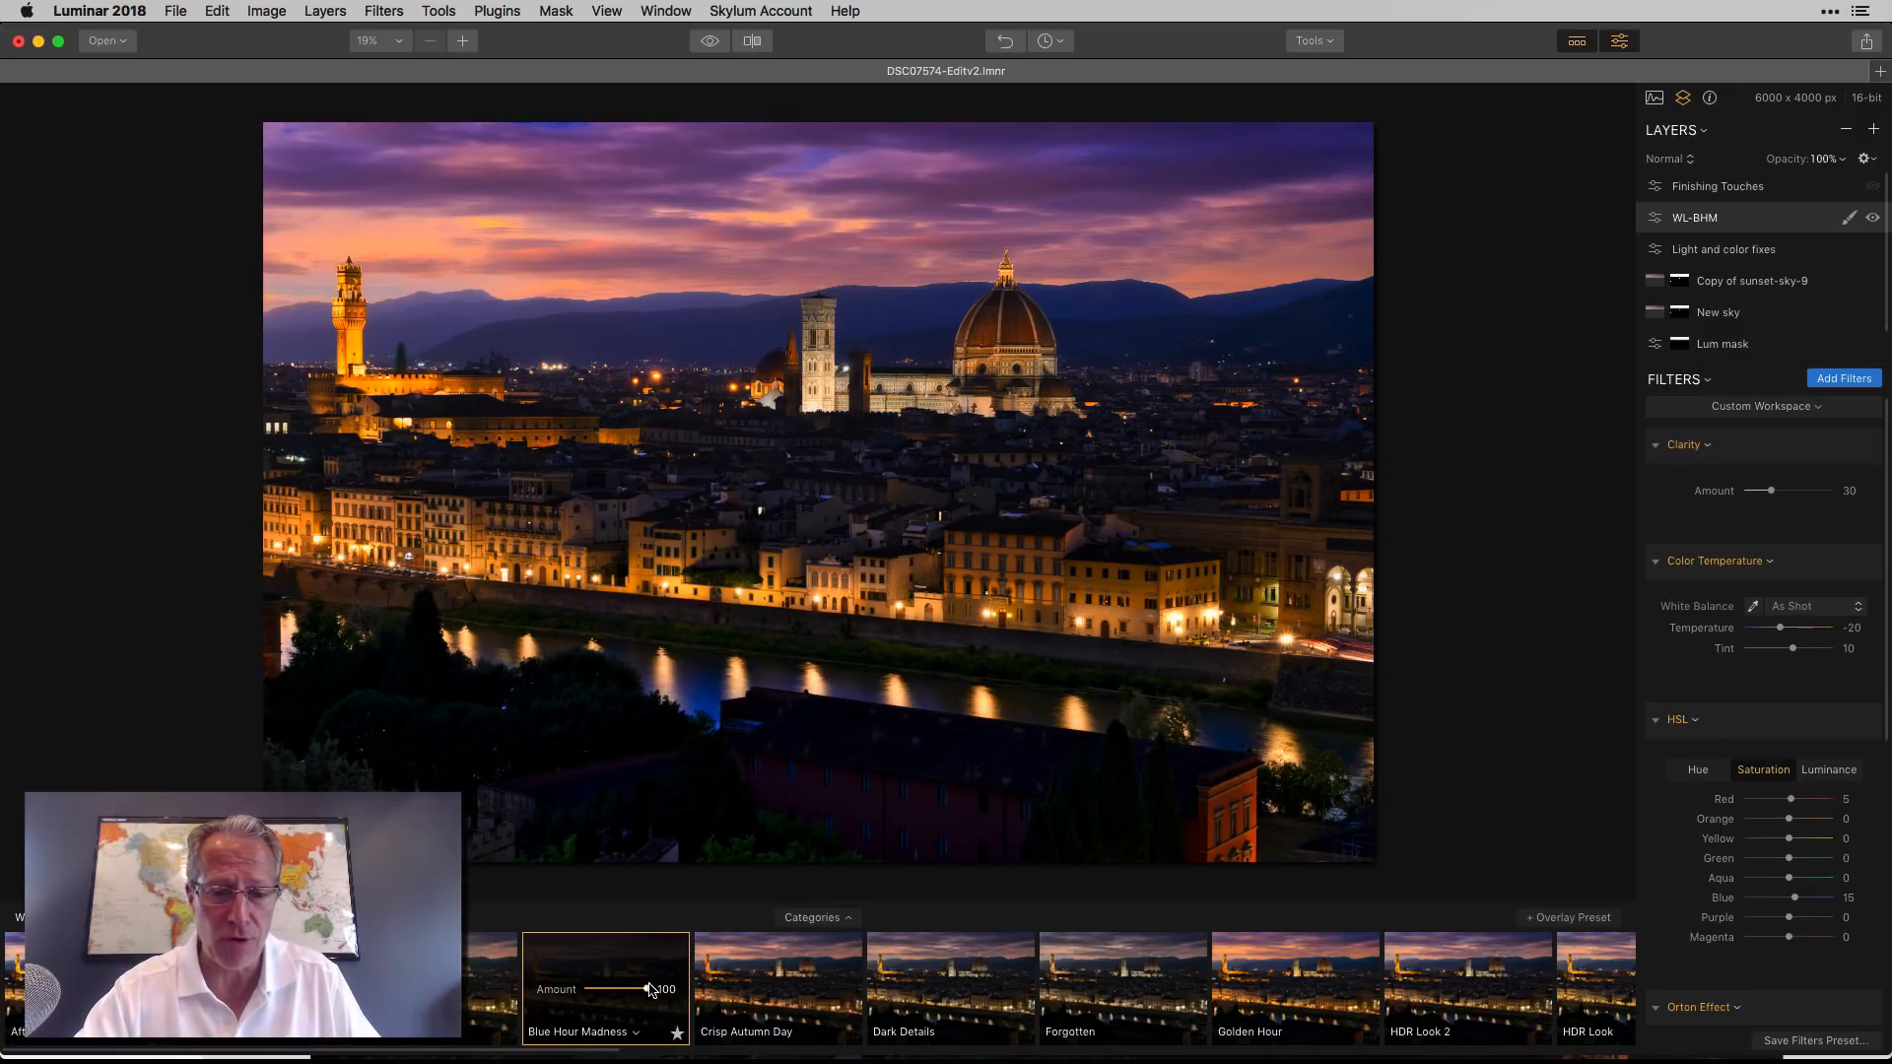
pyautogui.moveTo(647, 988); pyautogui.dragTo(611, 989)
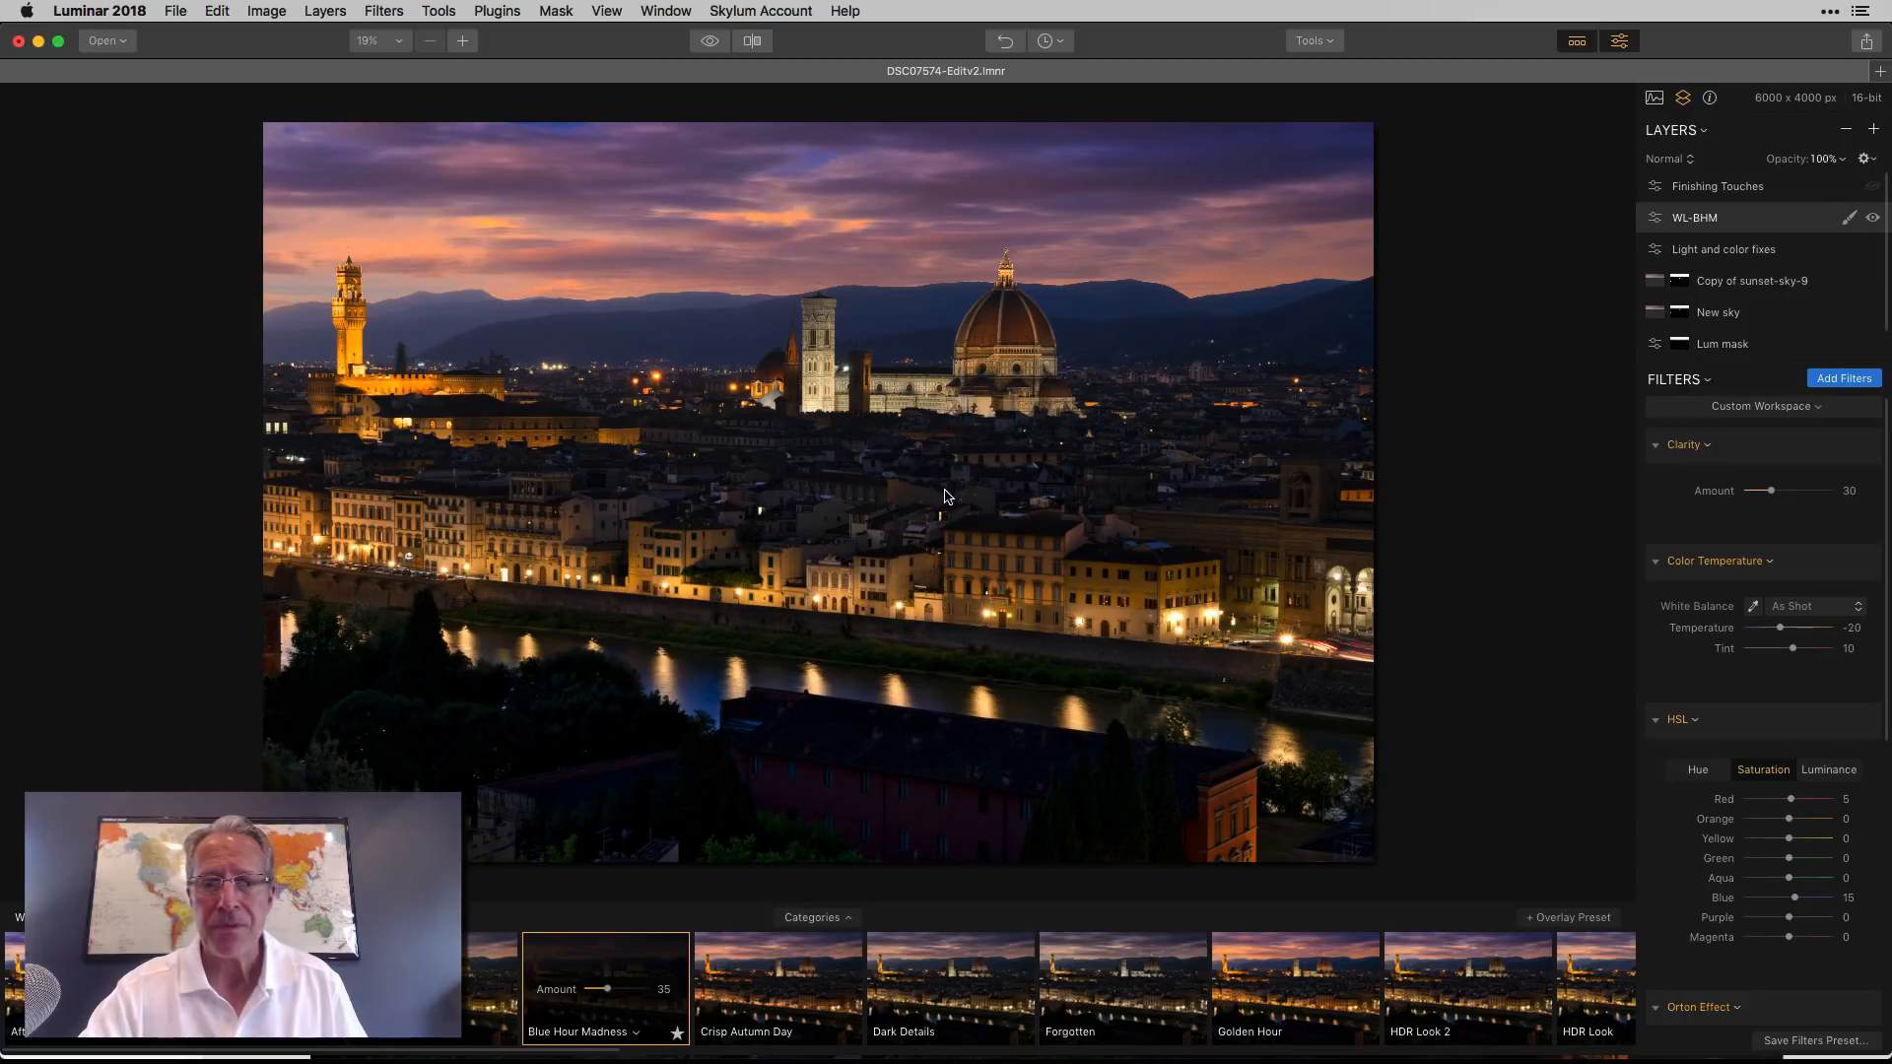
# Hide the presets and review the WL-BHM layer's filter settings.
pyautogui.click(1578, 43)
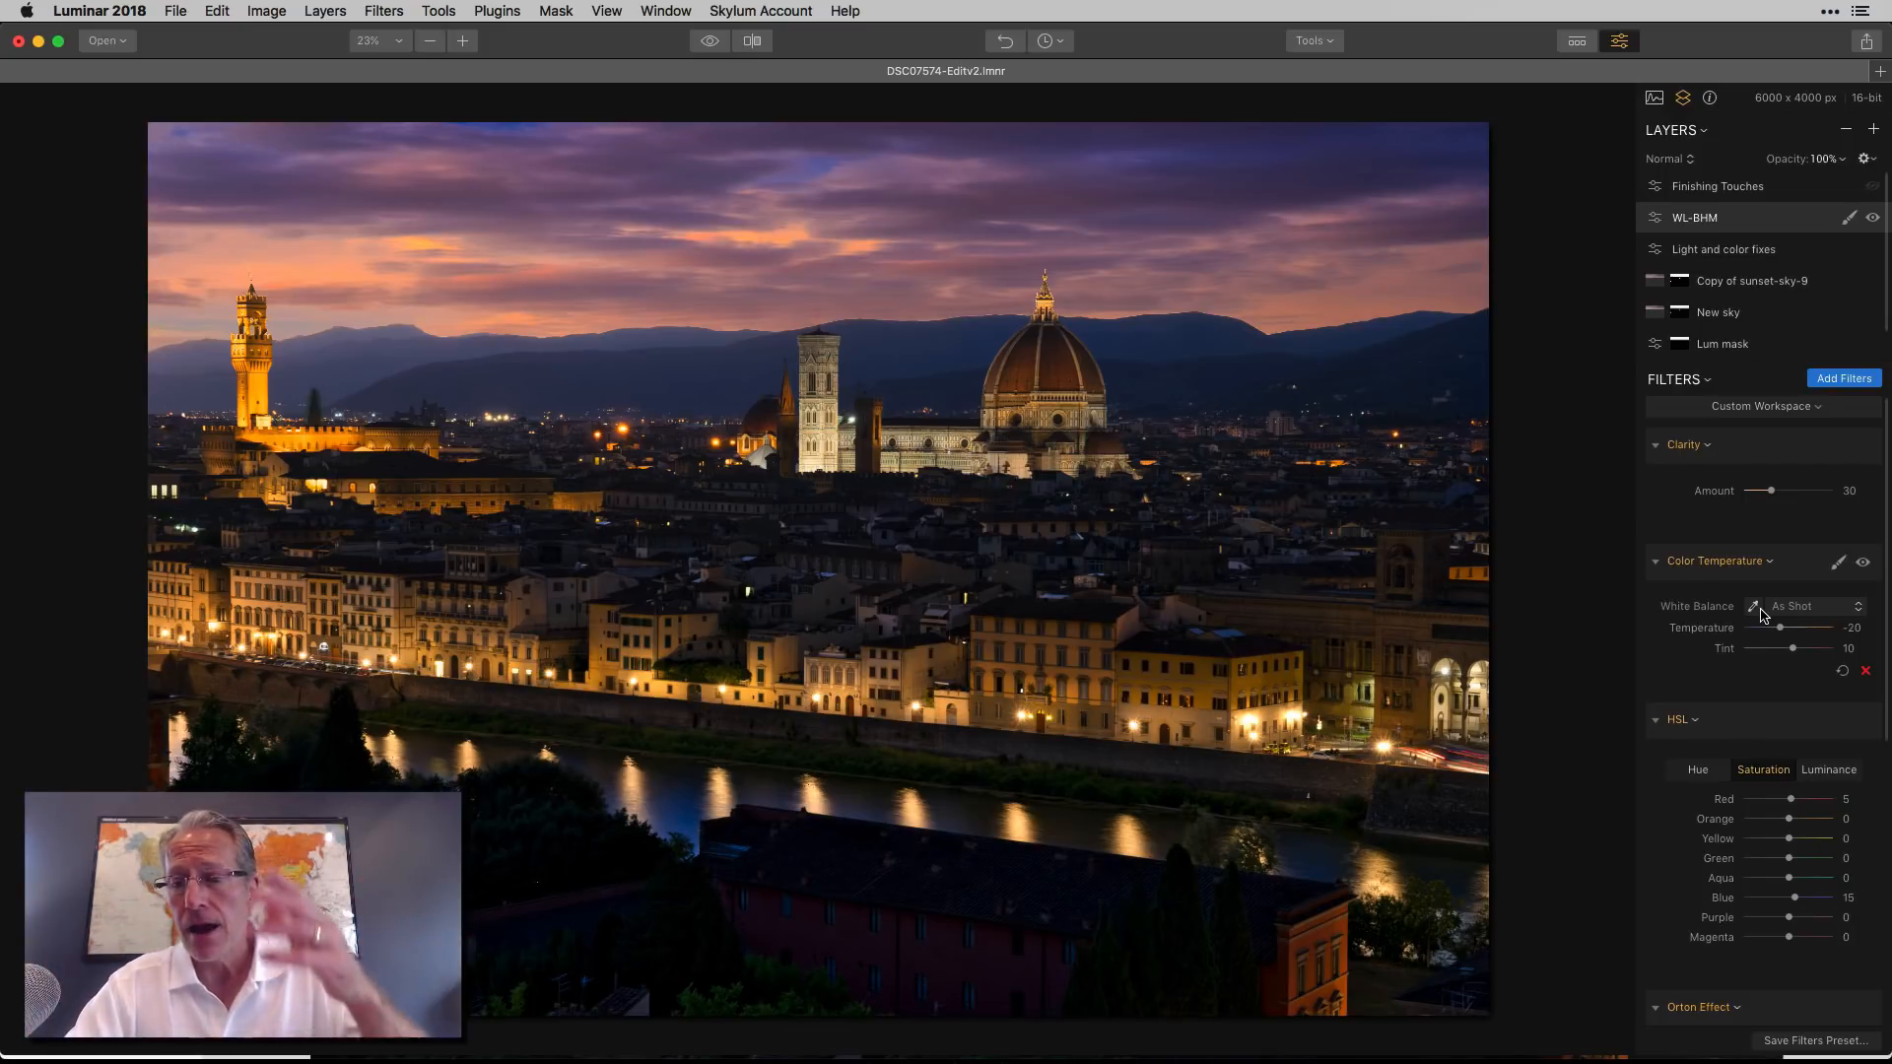
pyautogui.scroll(-5, 1763, 613)
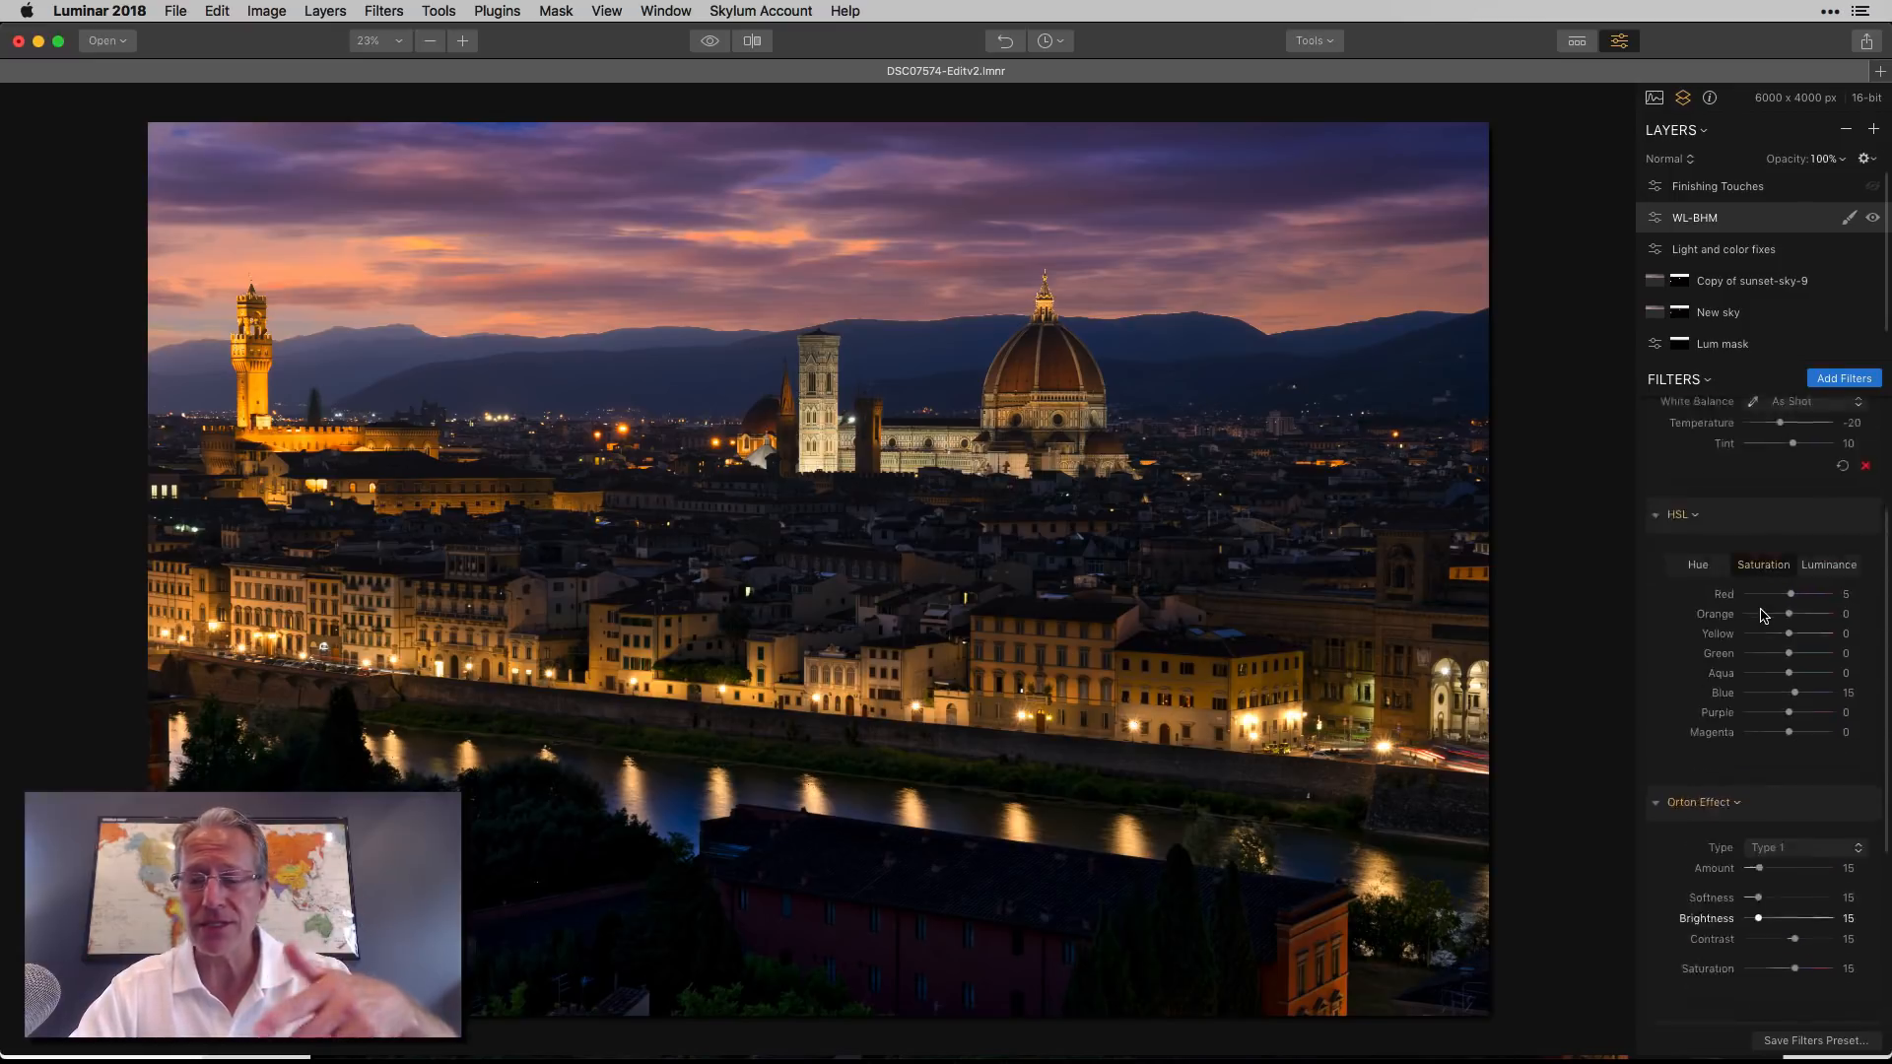
pyautogui.scroll(5, 1763, 613)
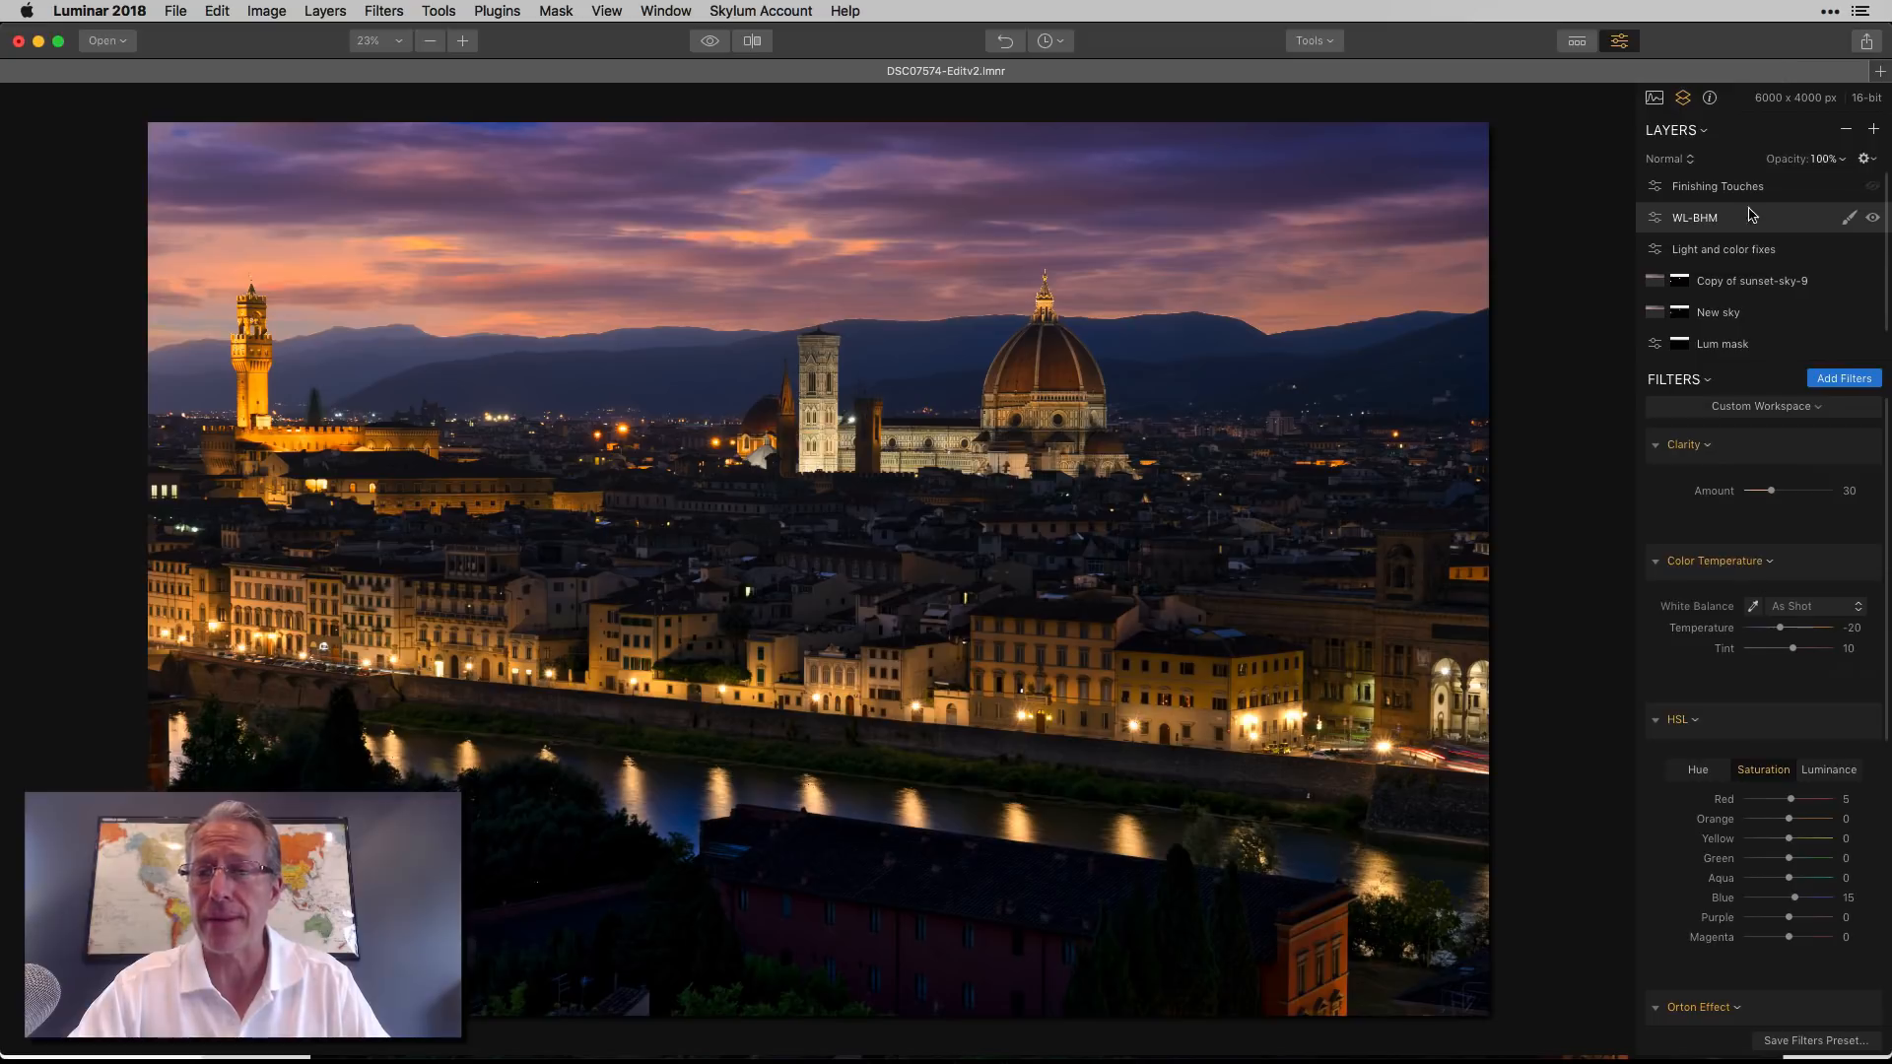
# Select the Finishing Touches layer, make it visible, and turn on its Accent - AI Filter and Tone filters.
pyautogui.click(1803, 195)
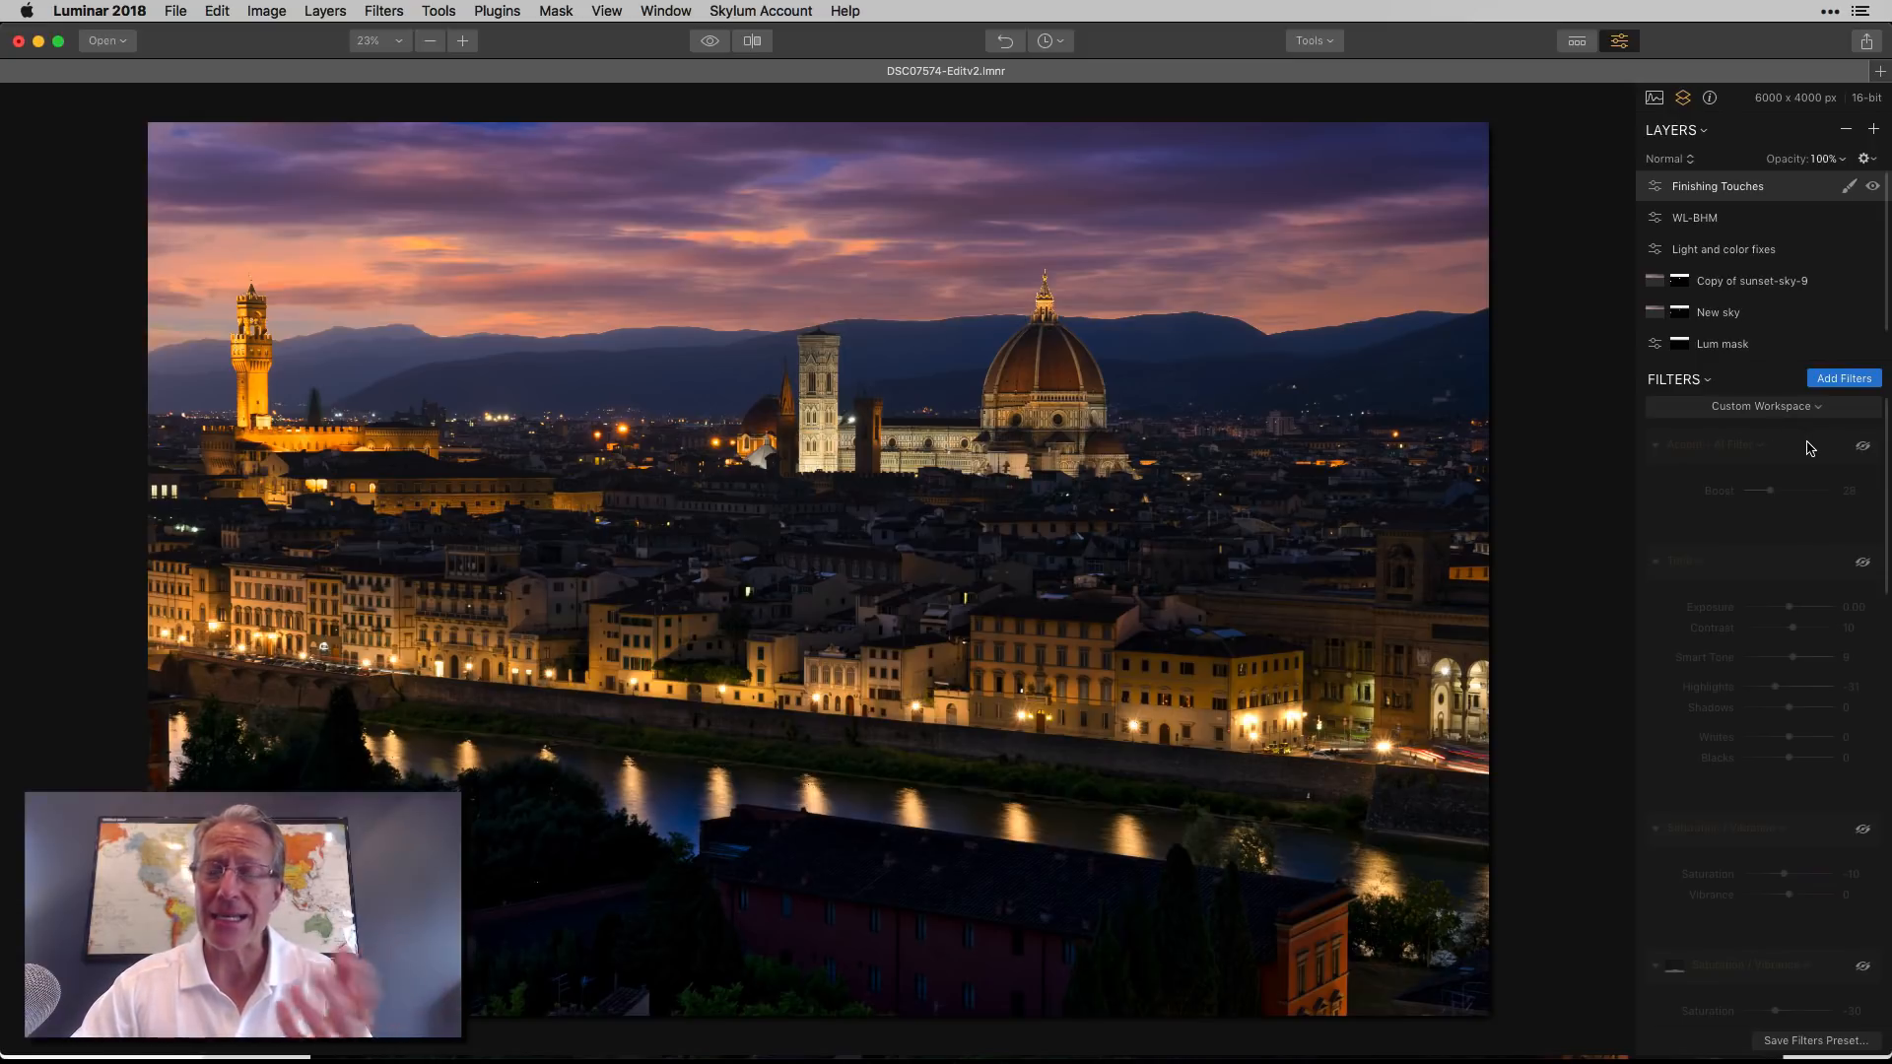
pyautogui.click(1862, 448)
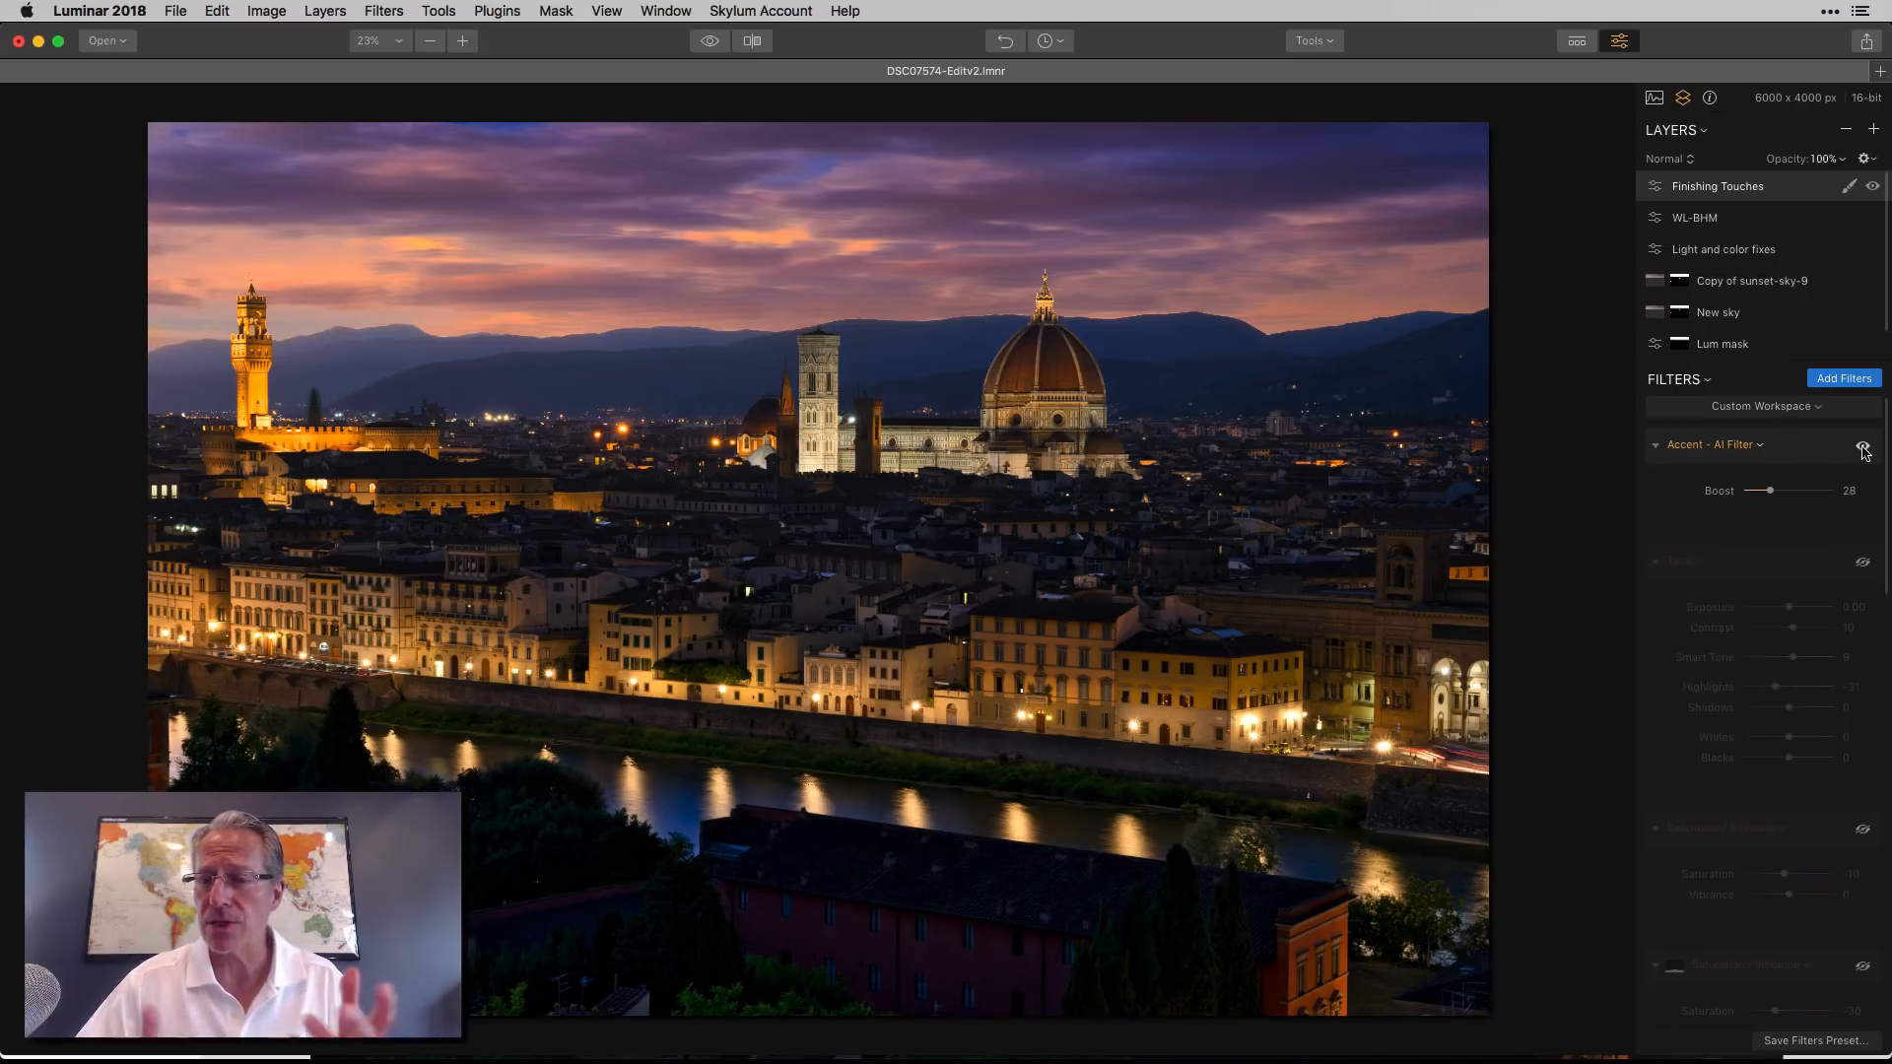
pyautogui.scroll(-2, 1792, 592)
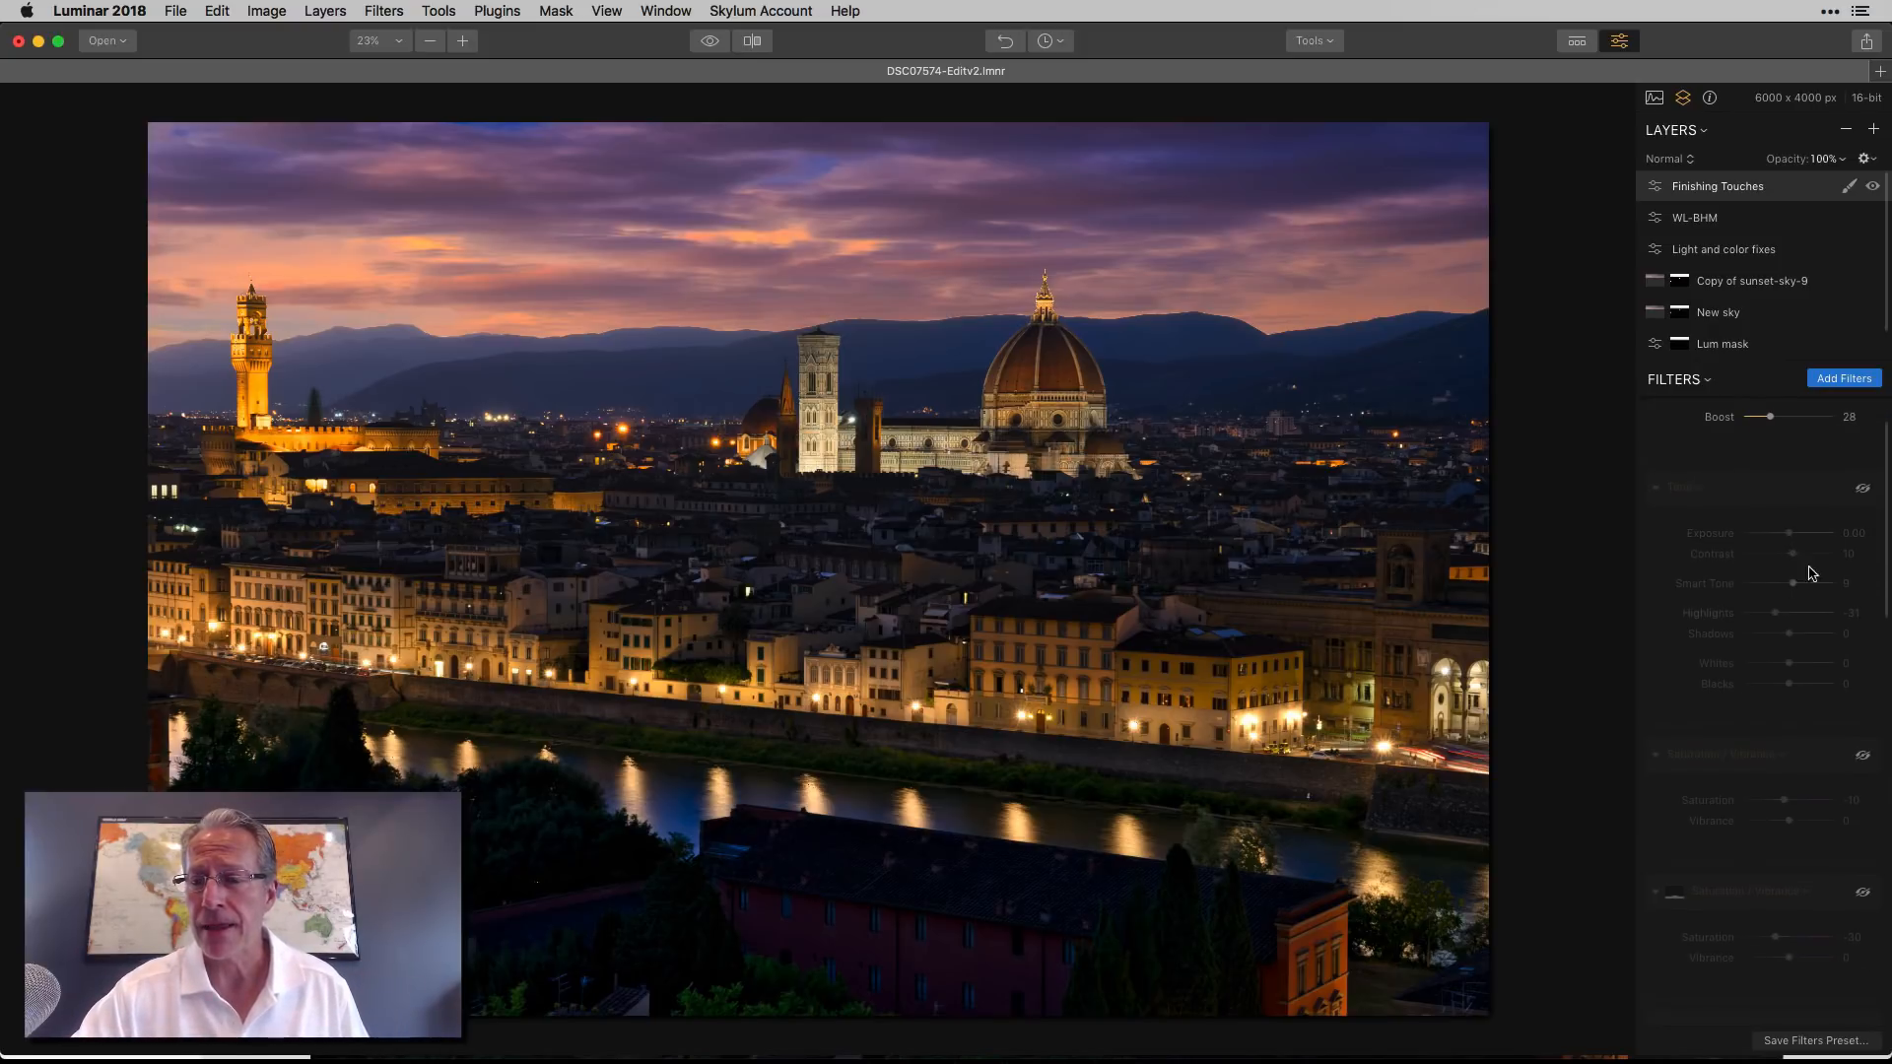
pyautogui.click(1859, 491)
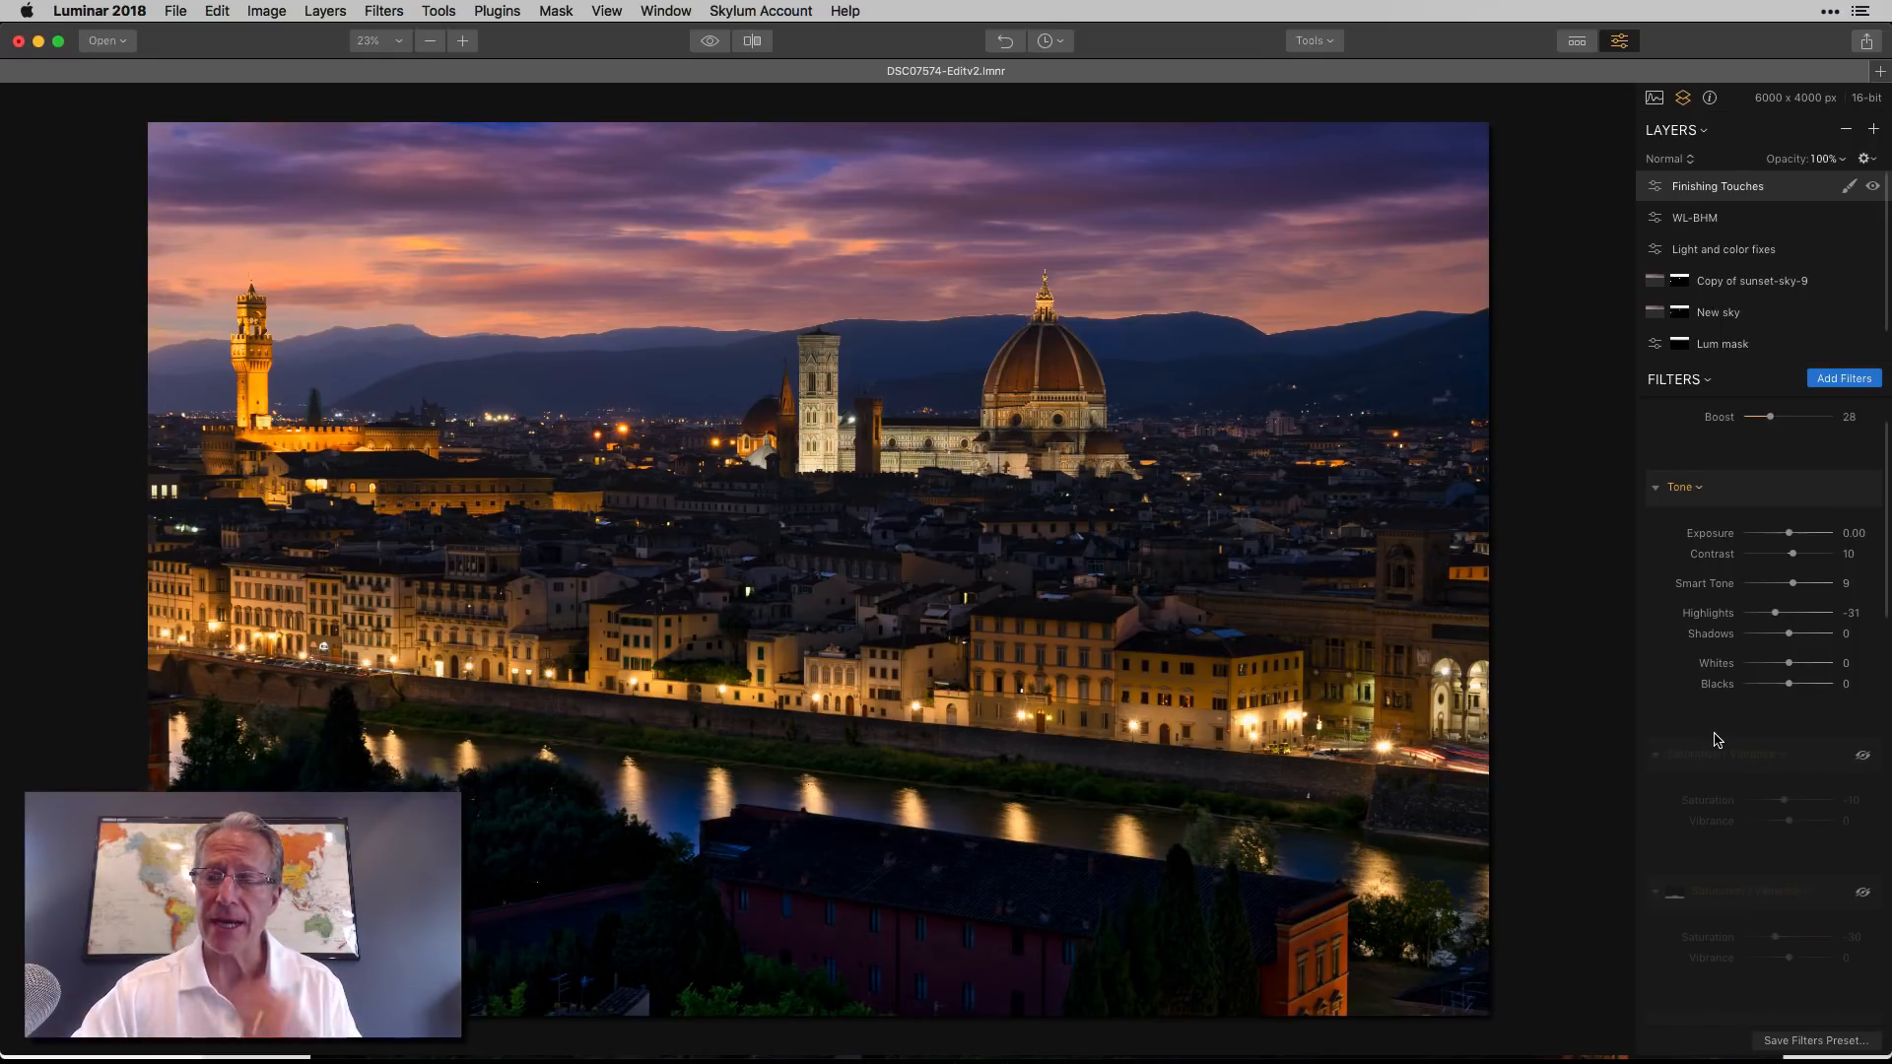
# Turn on the Finishing Touches layer's first Saturation / Vibrance filter, the one without a mask.
pyautogui.scroll(-3, 1716, 740)
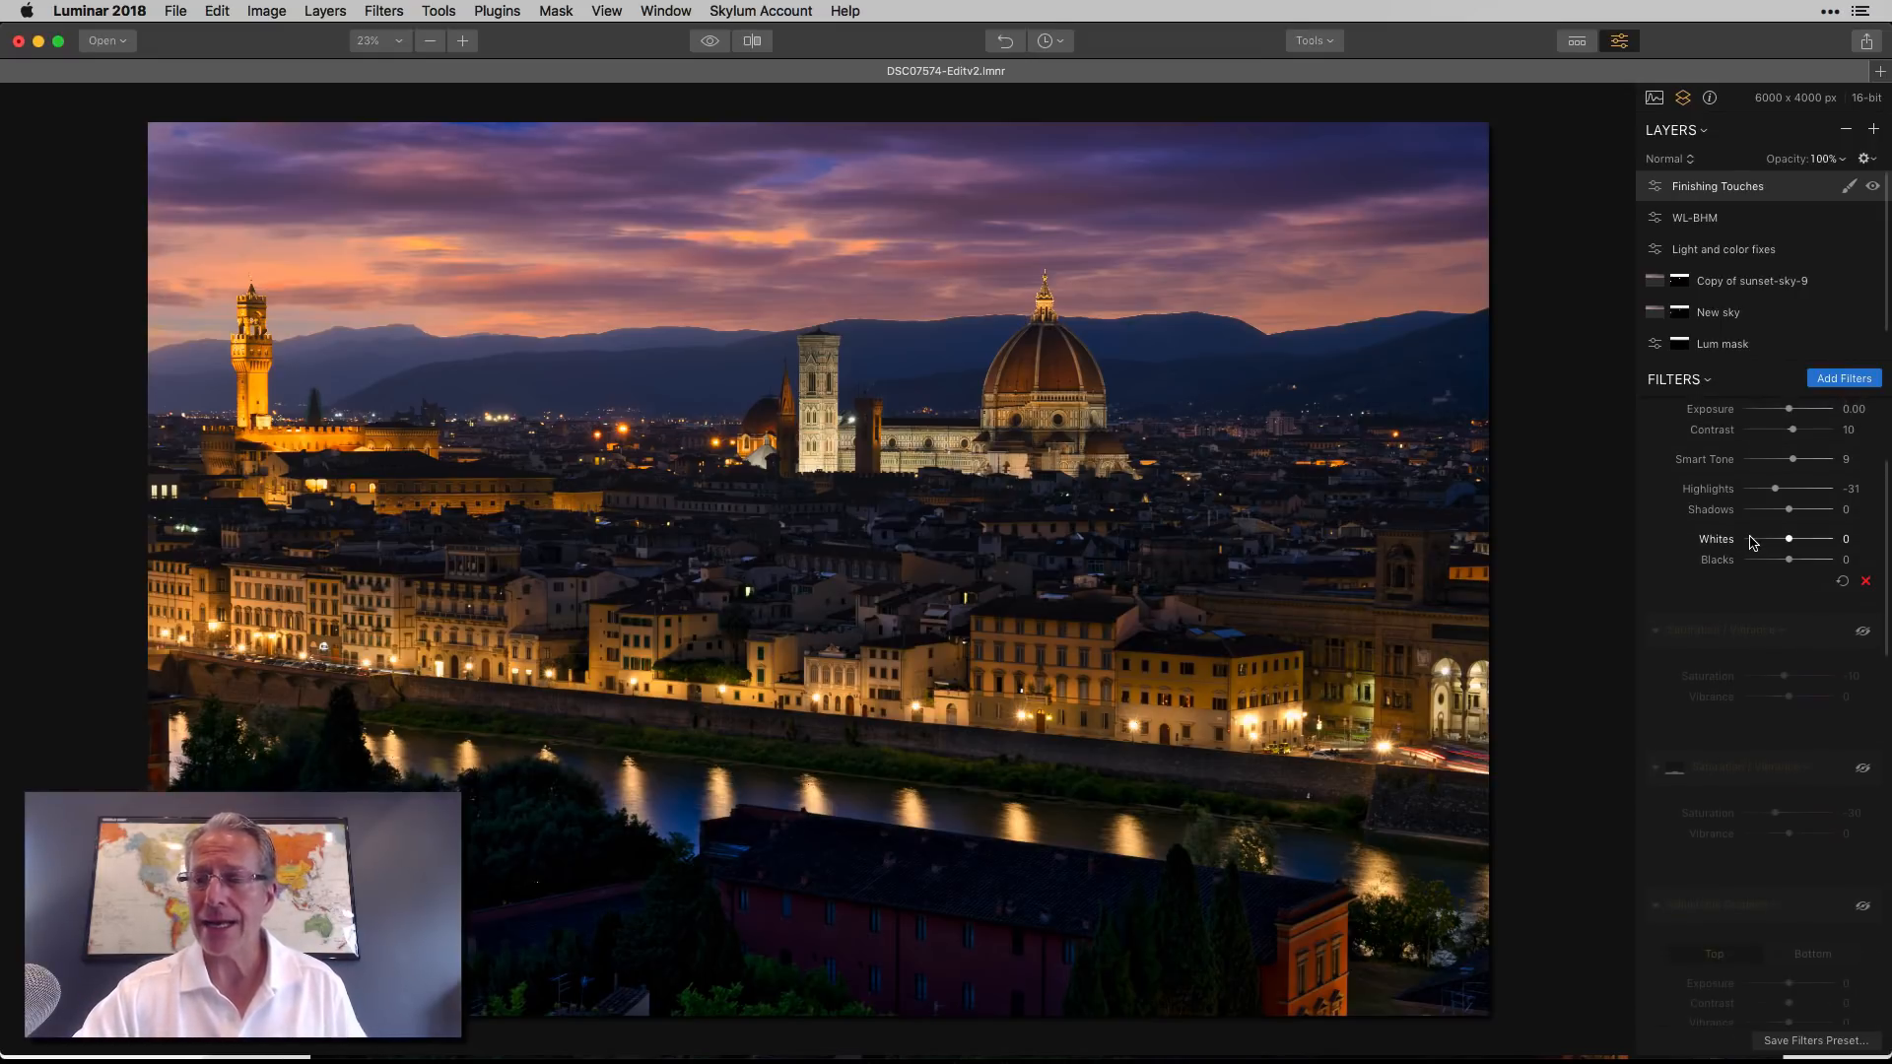
pyautogui.scroll(-4, 1759, 532)
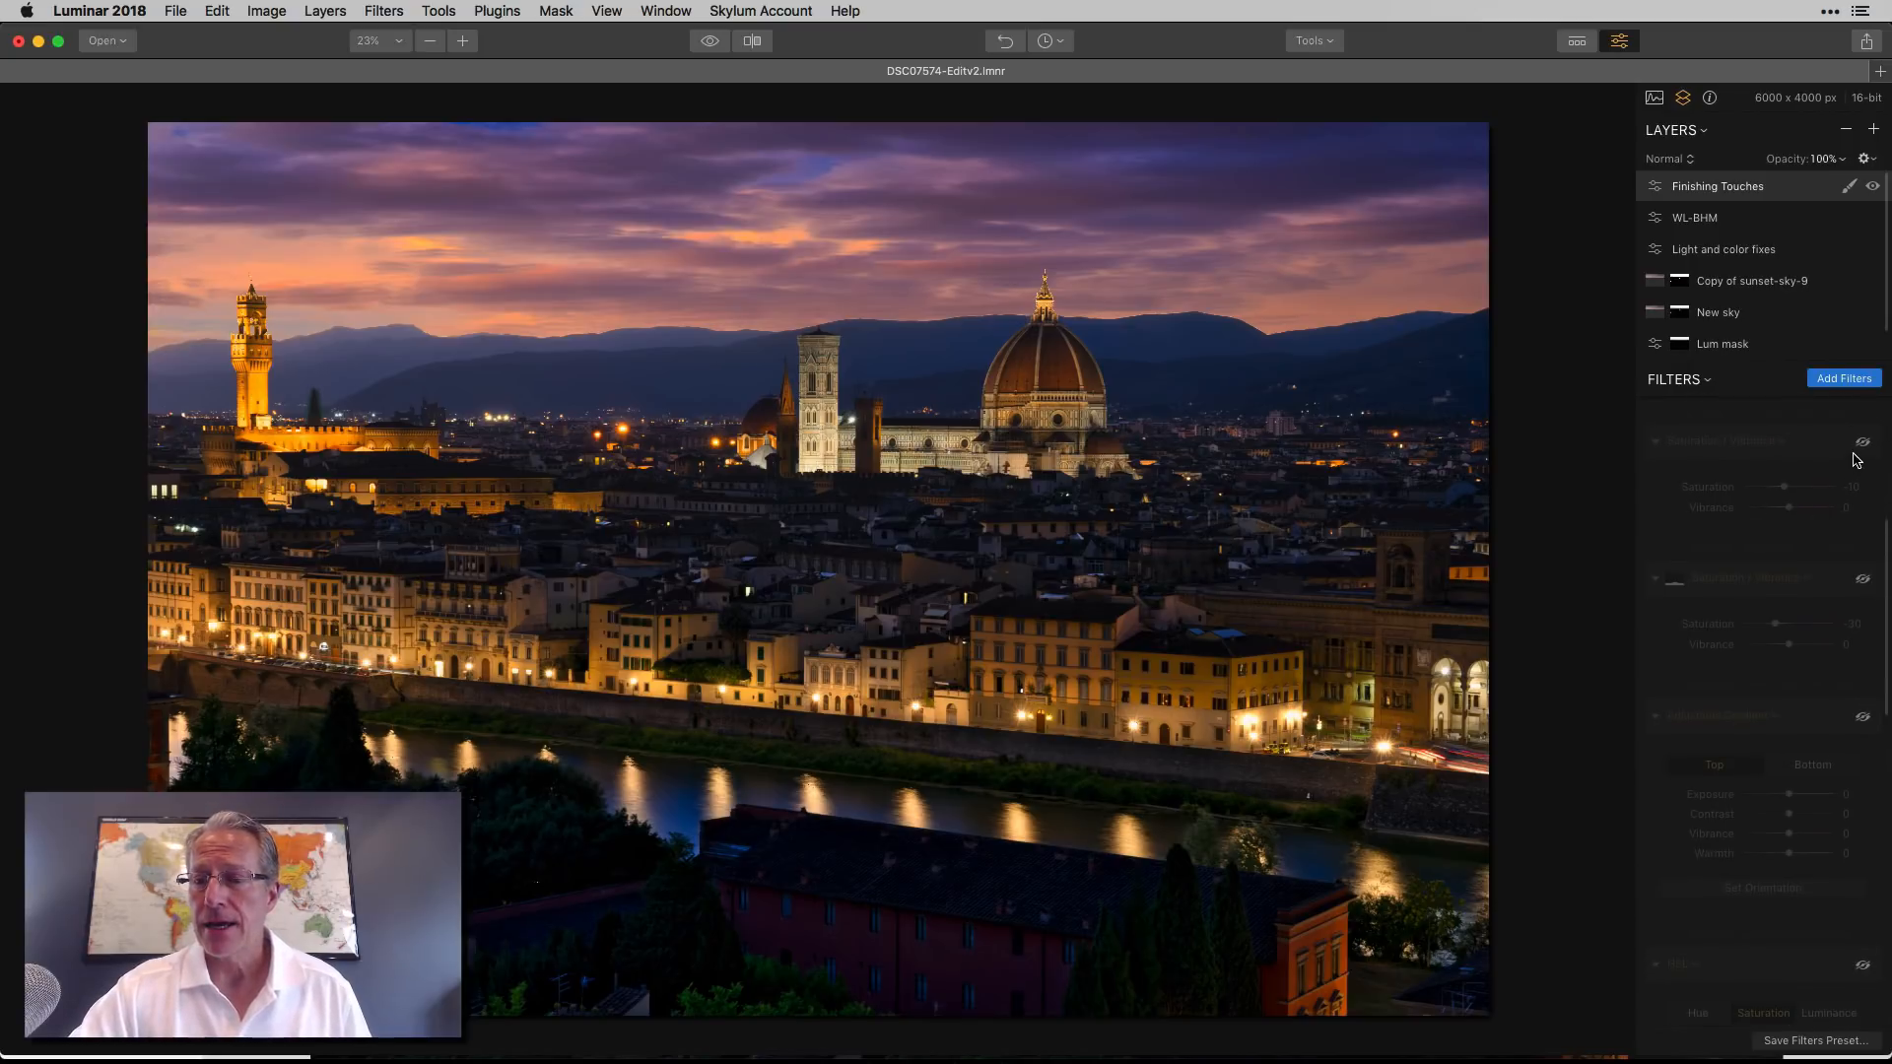
pyautogui.click(1864, 445)
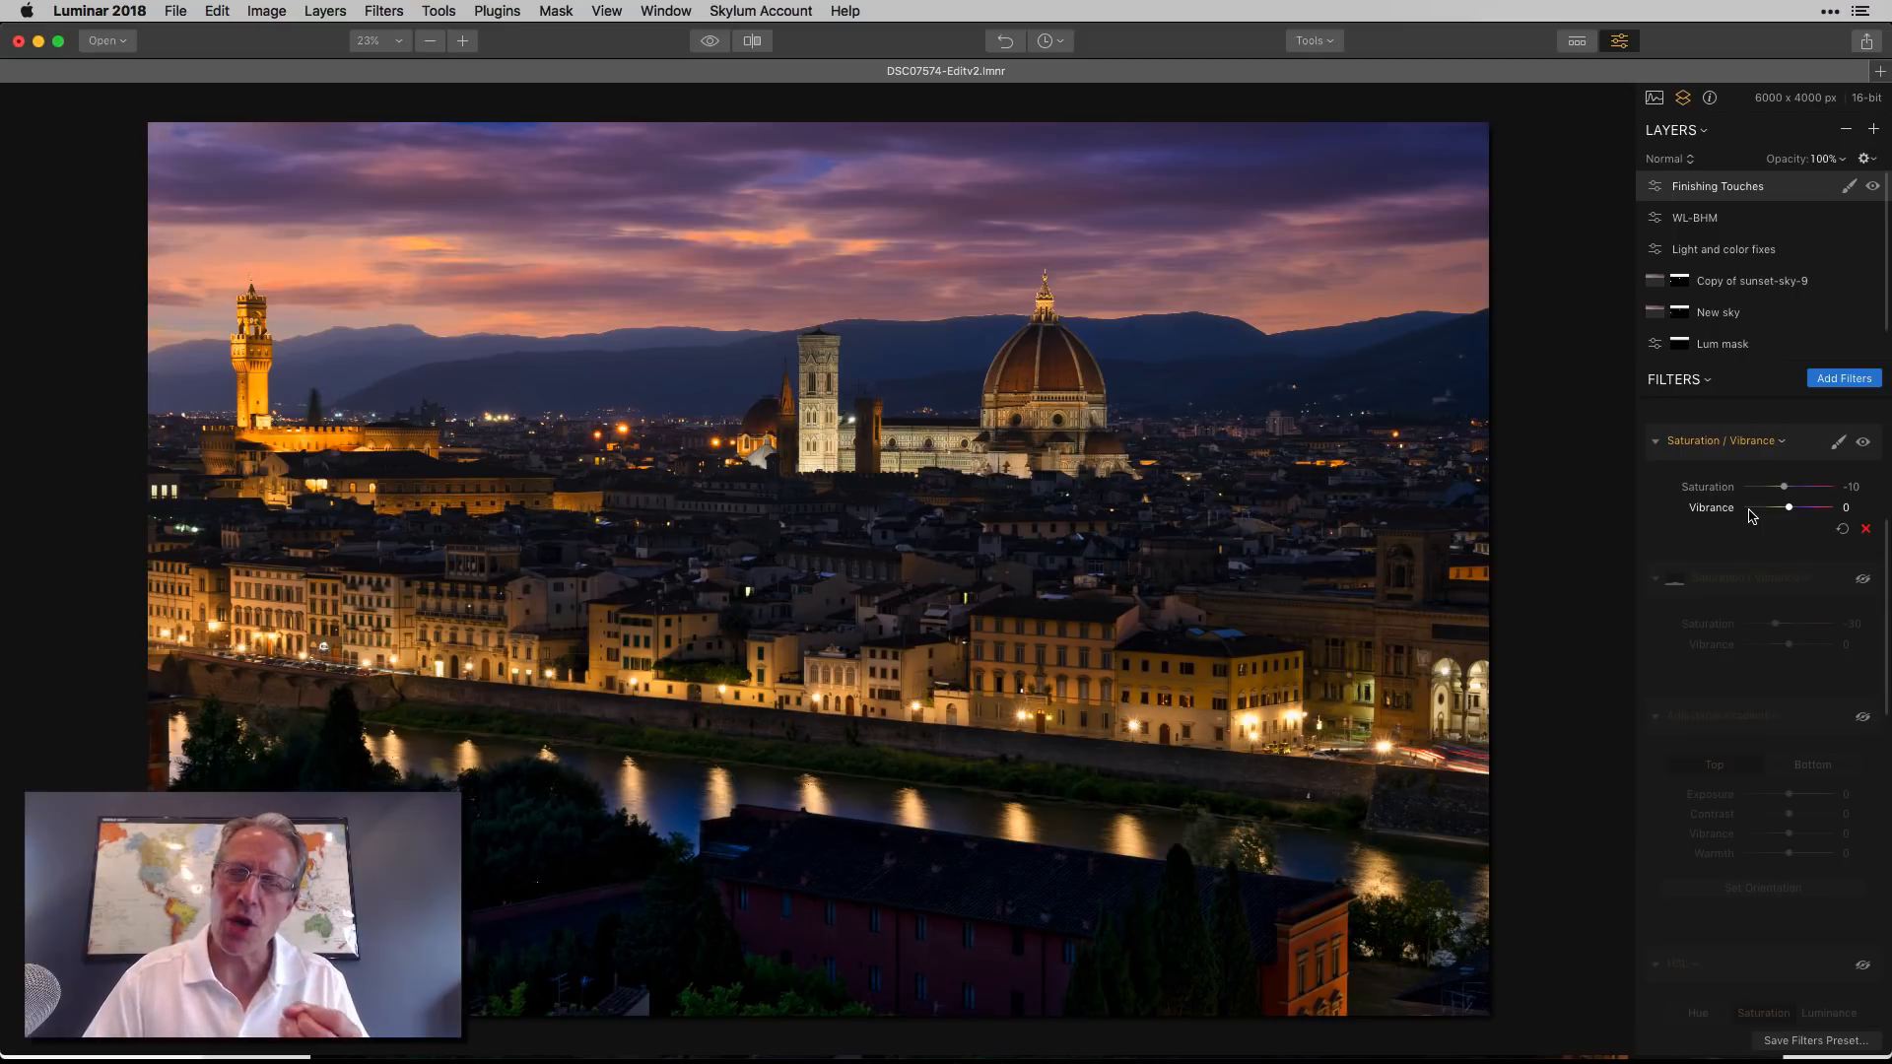
# Turn on the second, masked Saturation / Vibrance filter of the Finishing Touches layer.
pyautogui.scroll(-1, 1754, 522)
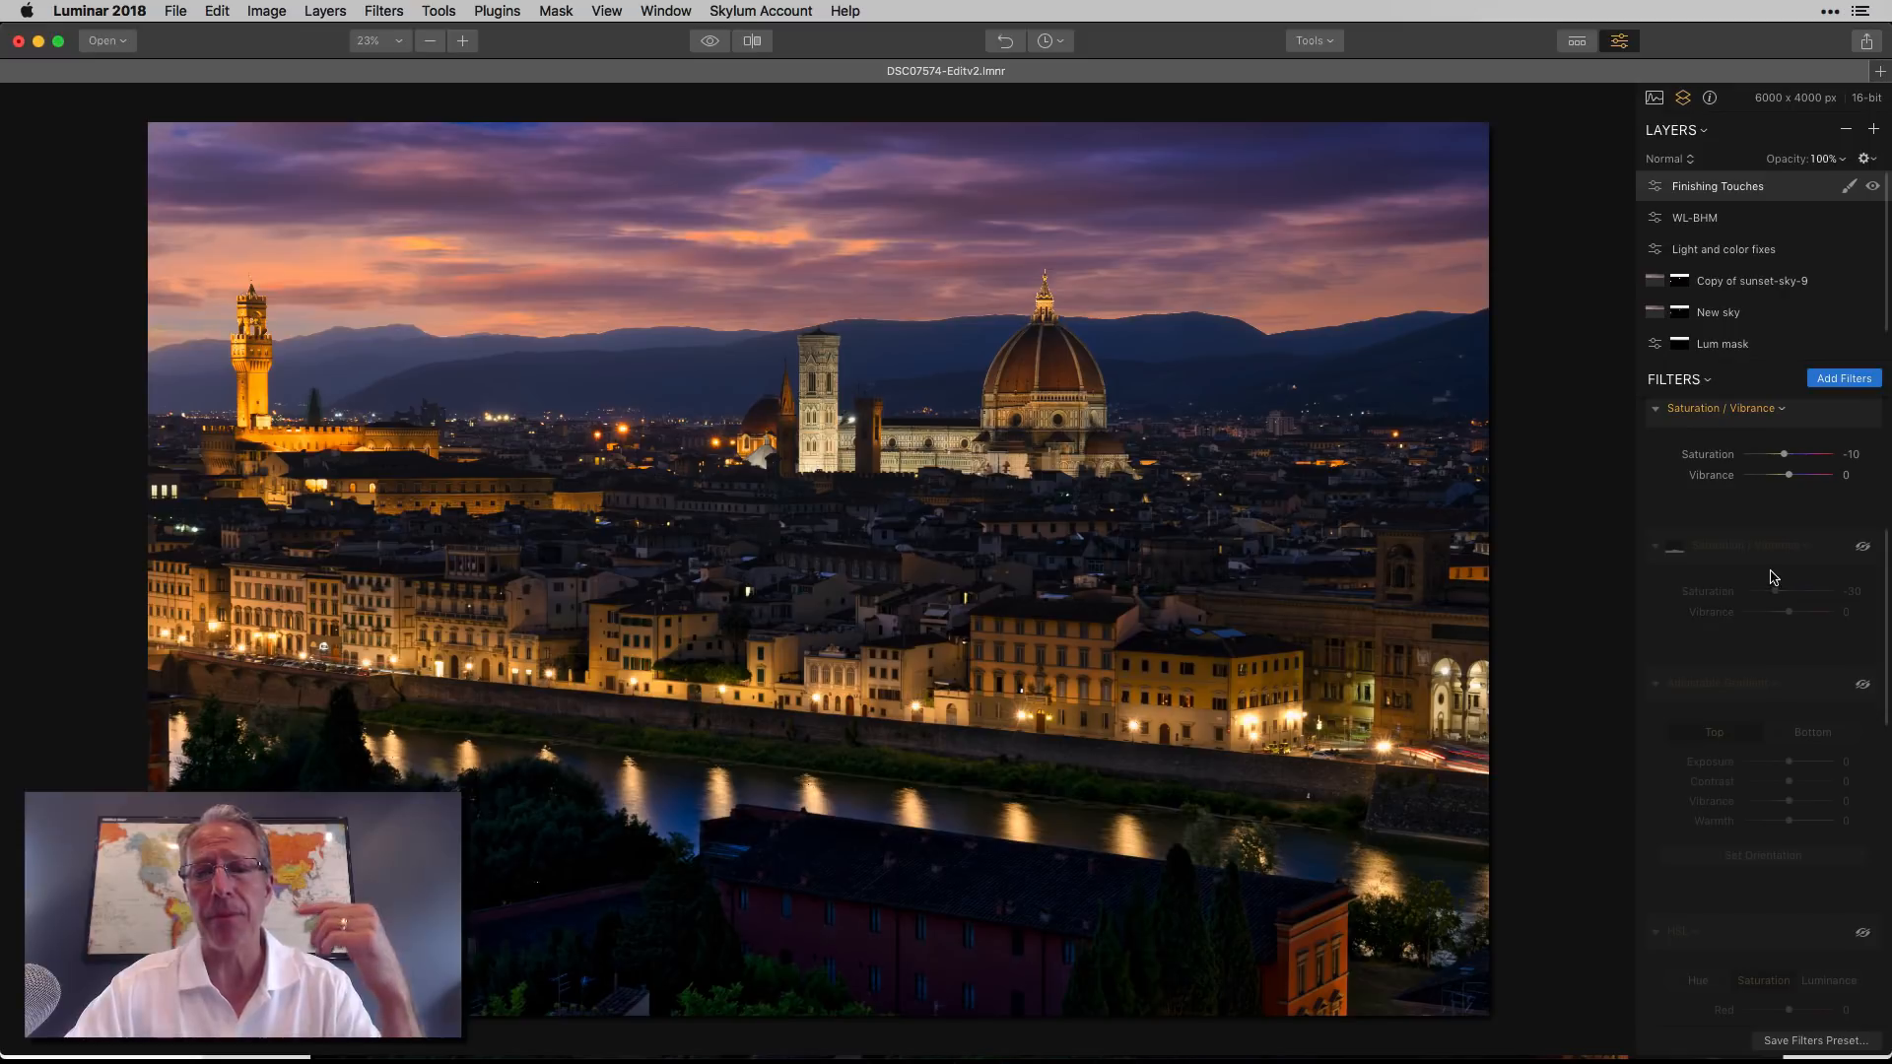
pyautogui.scroll(-1, 1780, 553)
pyautogui.scroll(-5, 1780, 553)
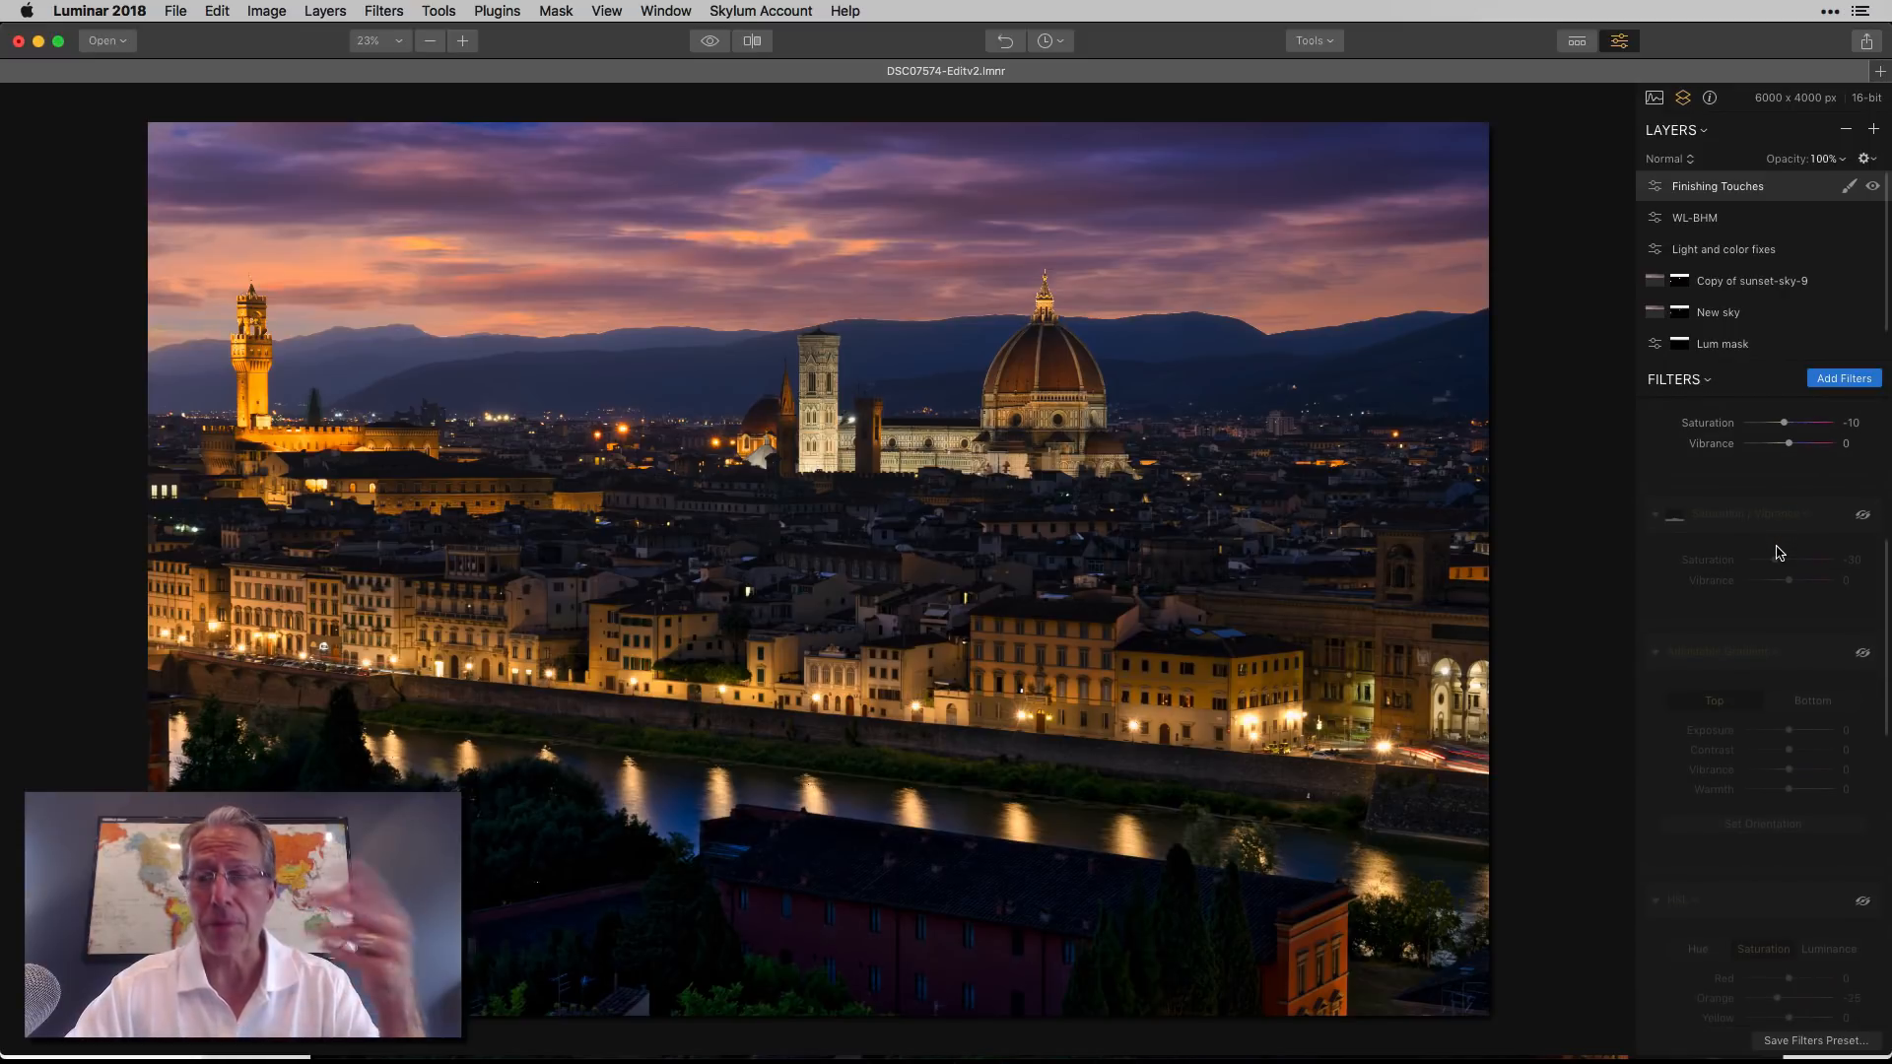
pyautogui.scroll(6, 1779, 553)
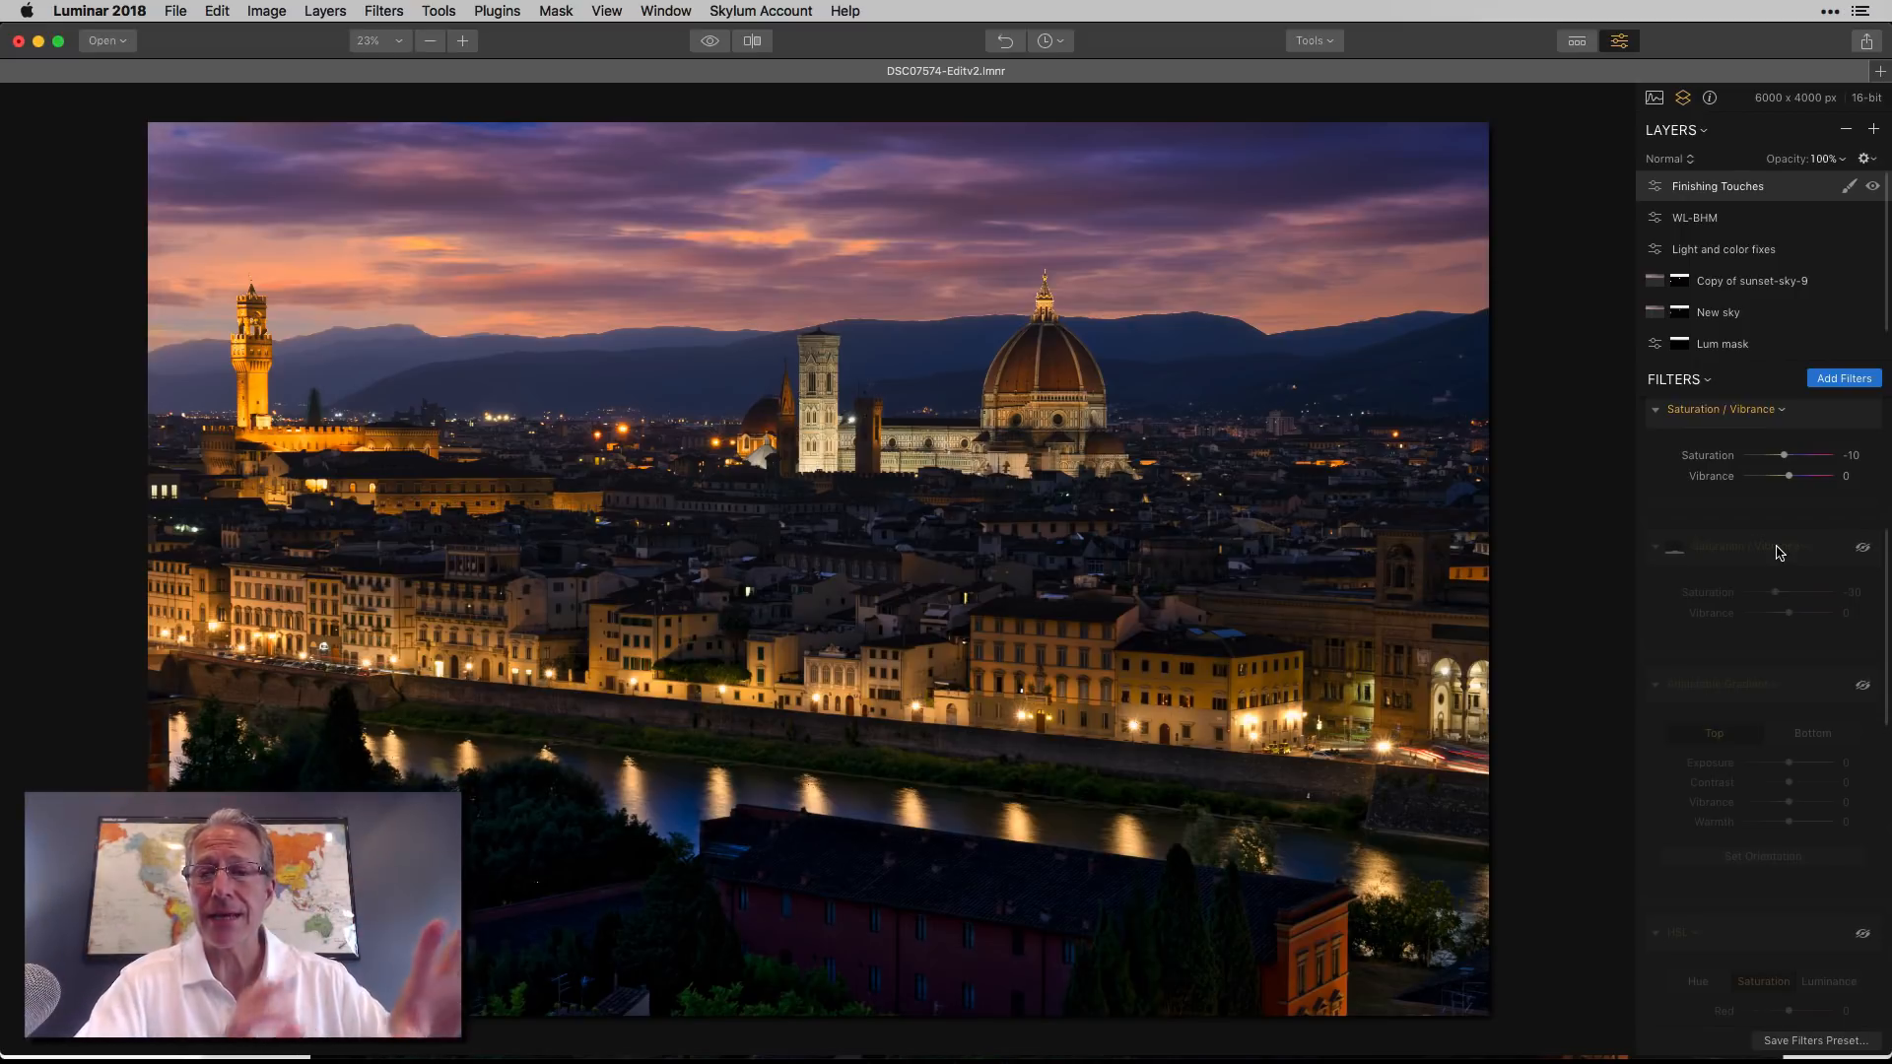
pyautogui.click(1863, 549)
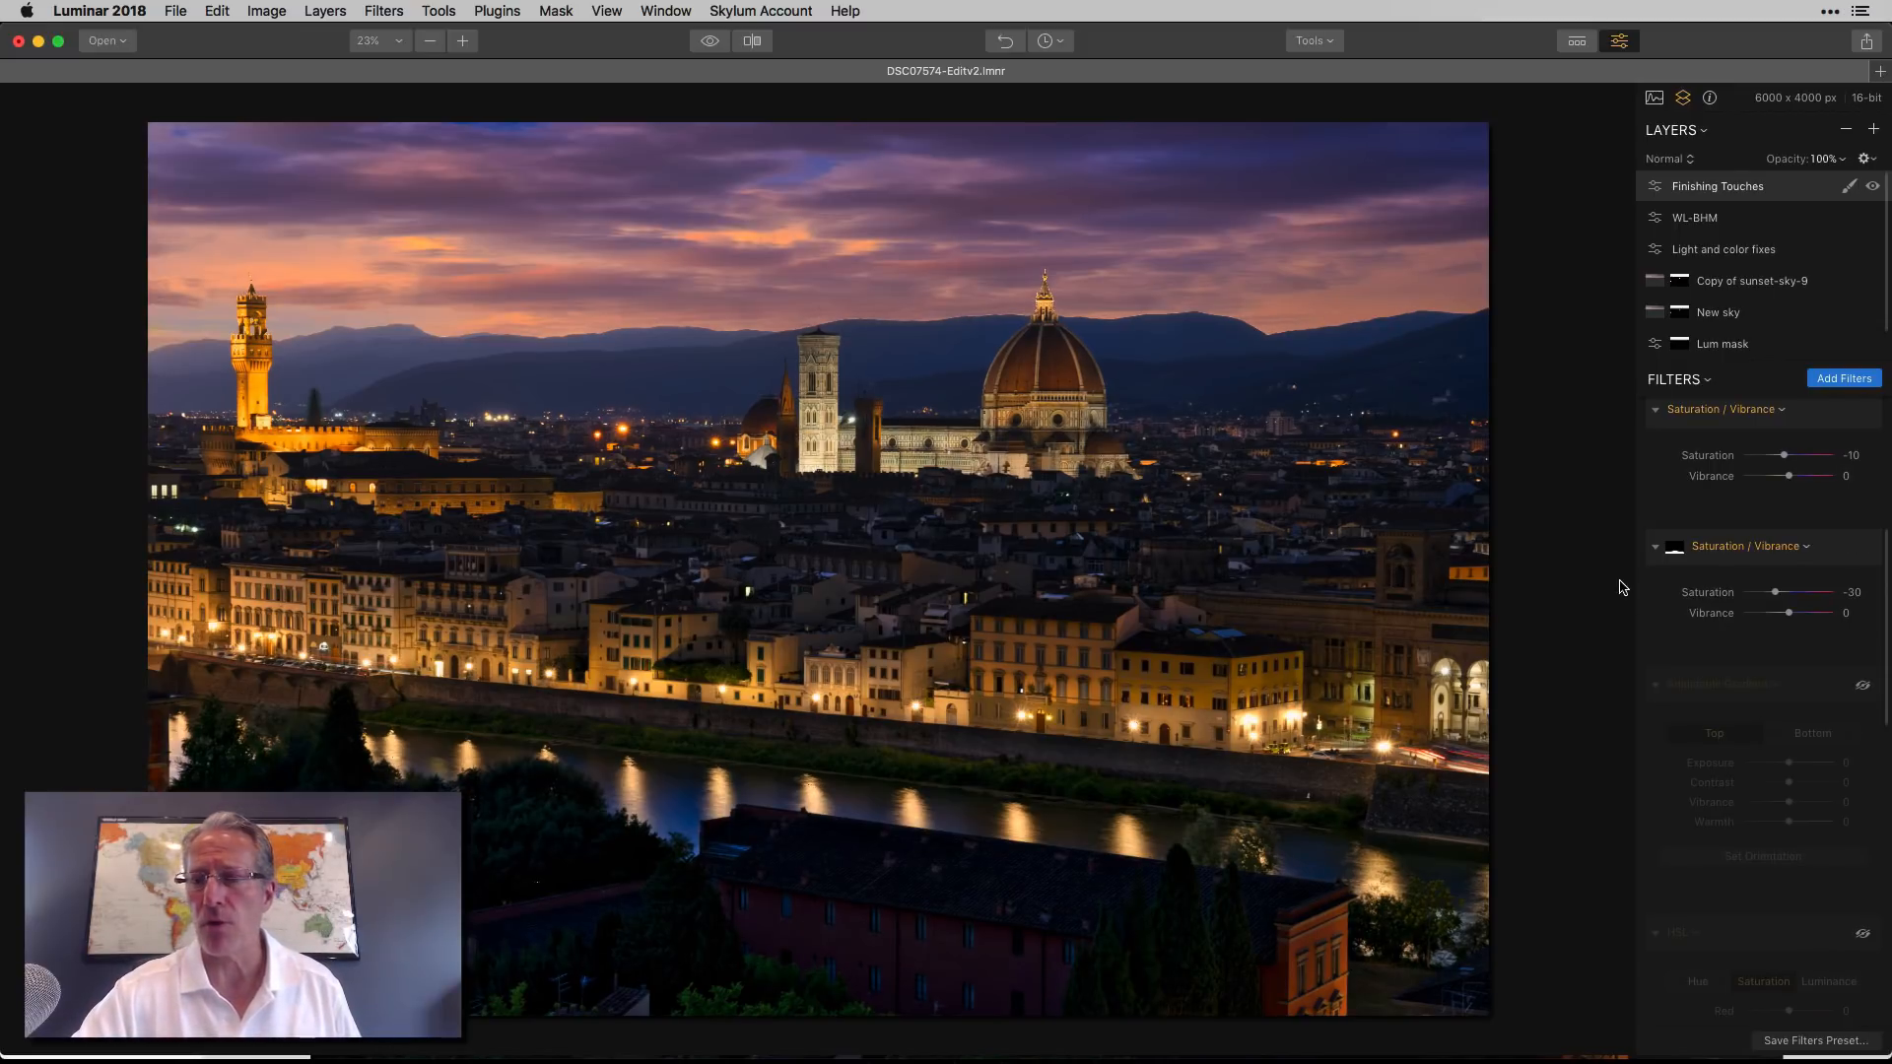
# Check the second Saturation / Vibrance filter's brushed mask with the mask overlay, and leave mask editing.
pyautogui.click(1838, 547)
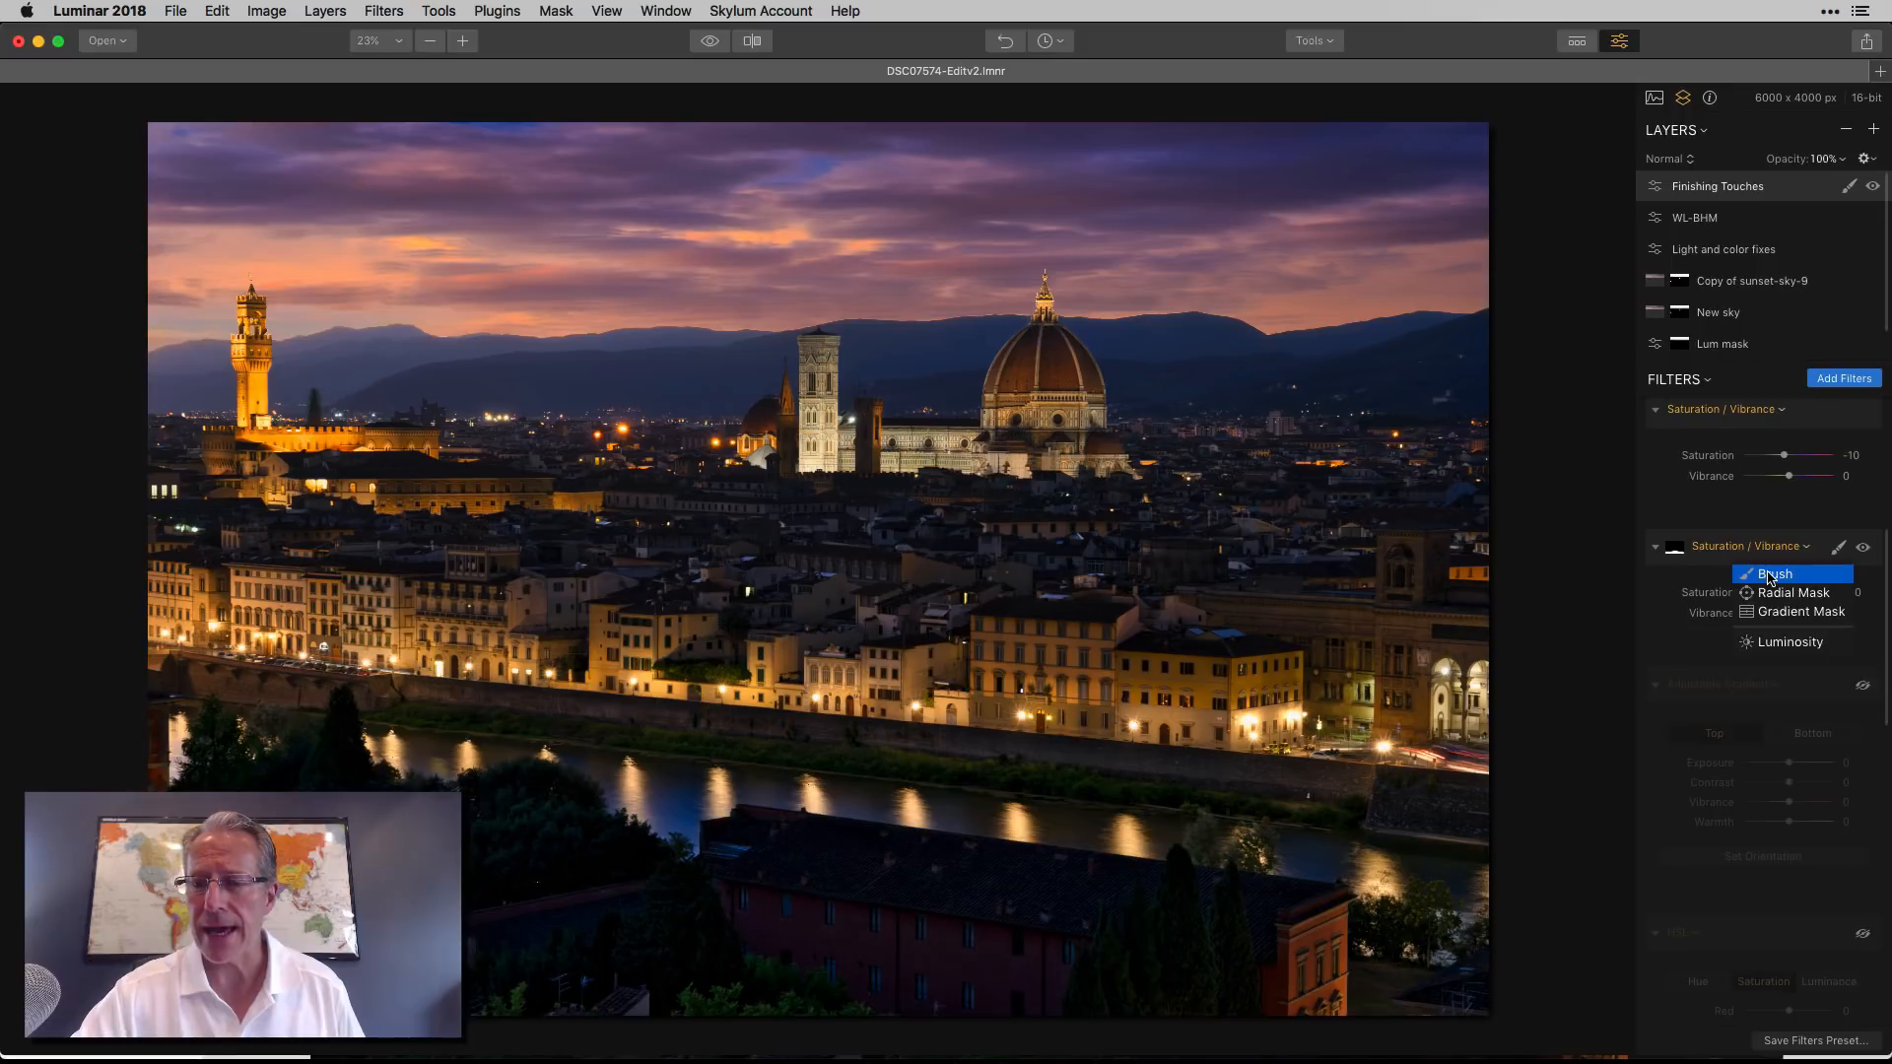
pyautogui.click(1769, 567)
pyautogui.click(185, 101)
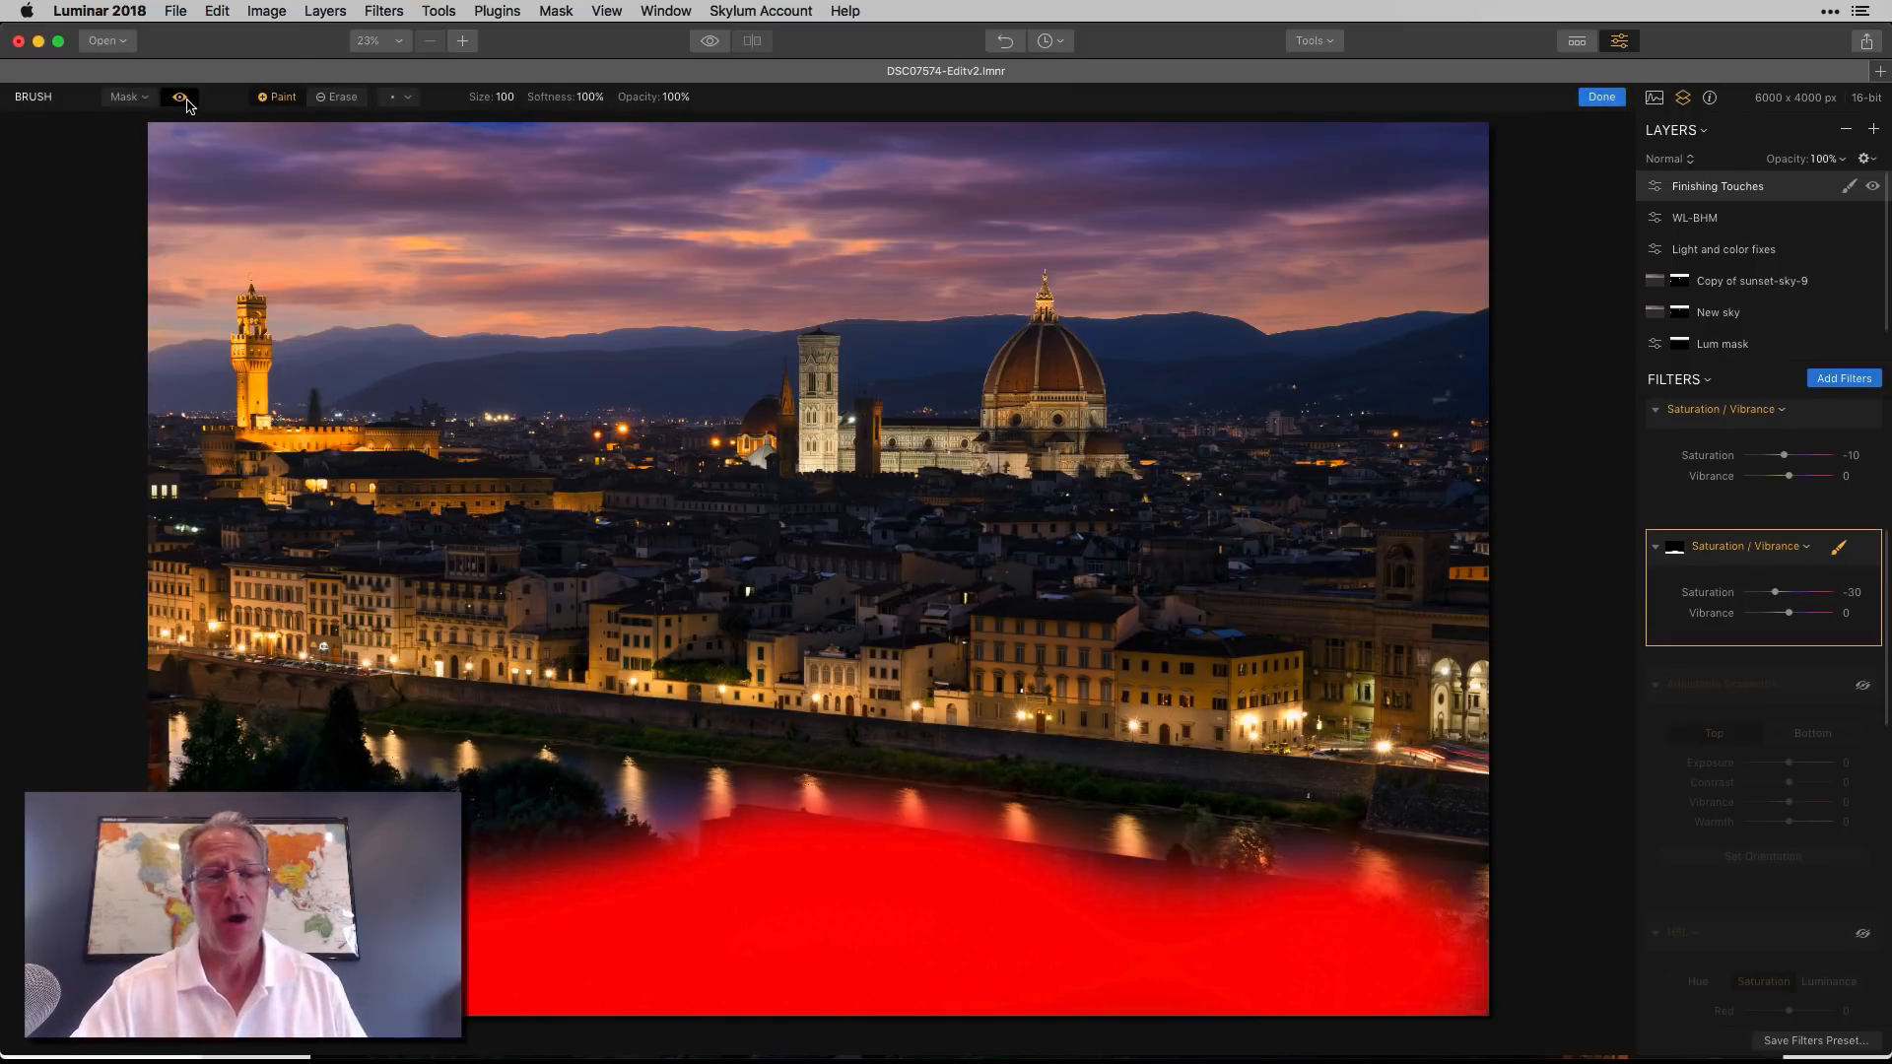
pyautogui.click(186, 100)
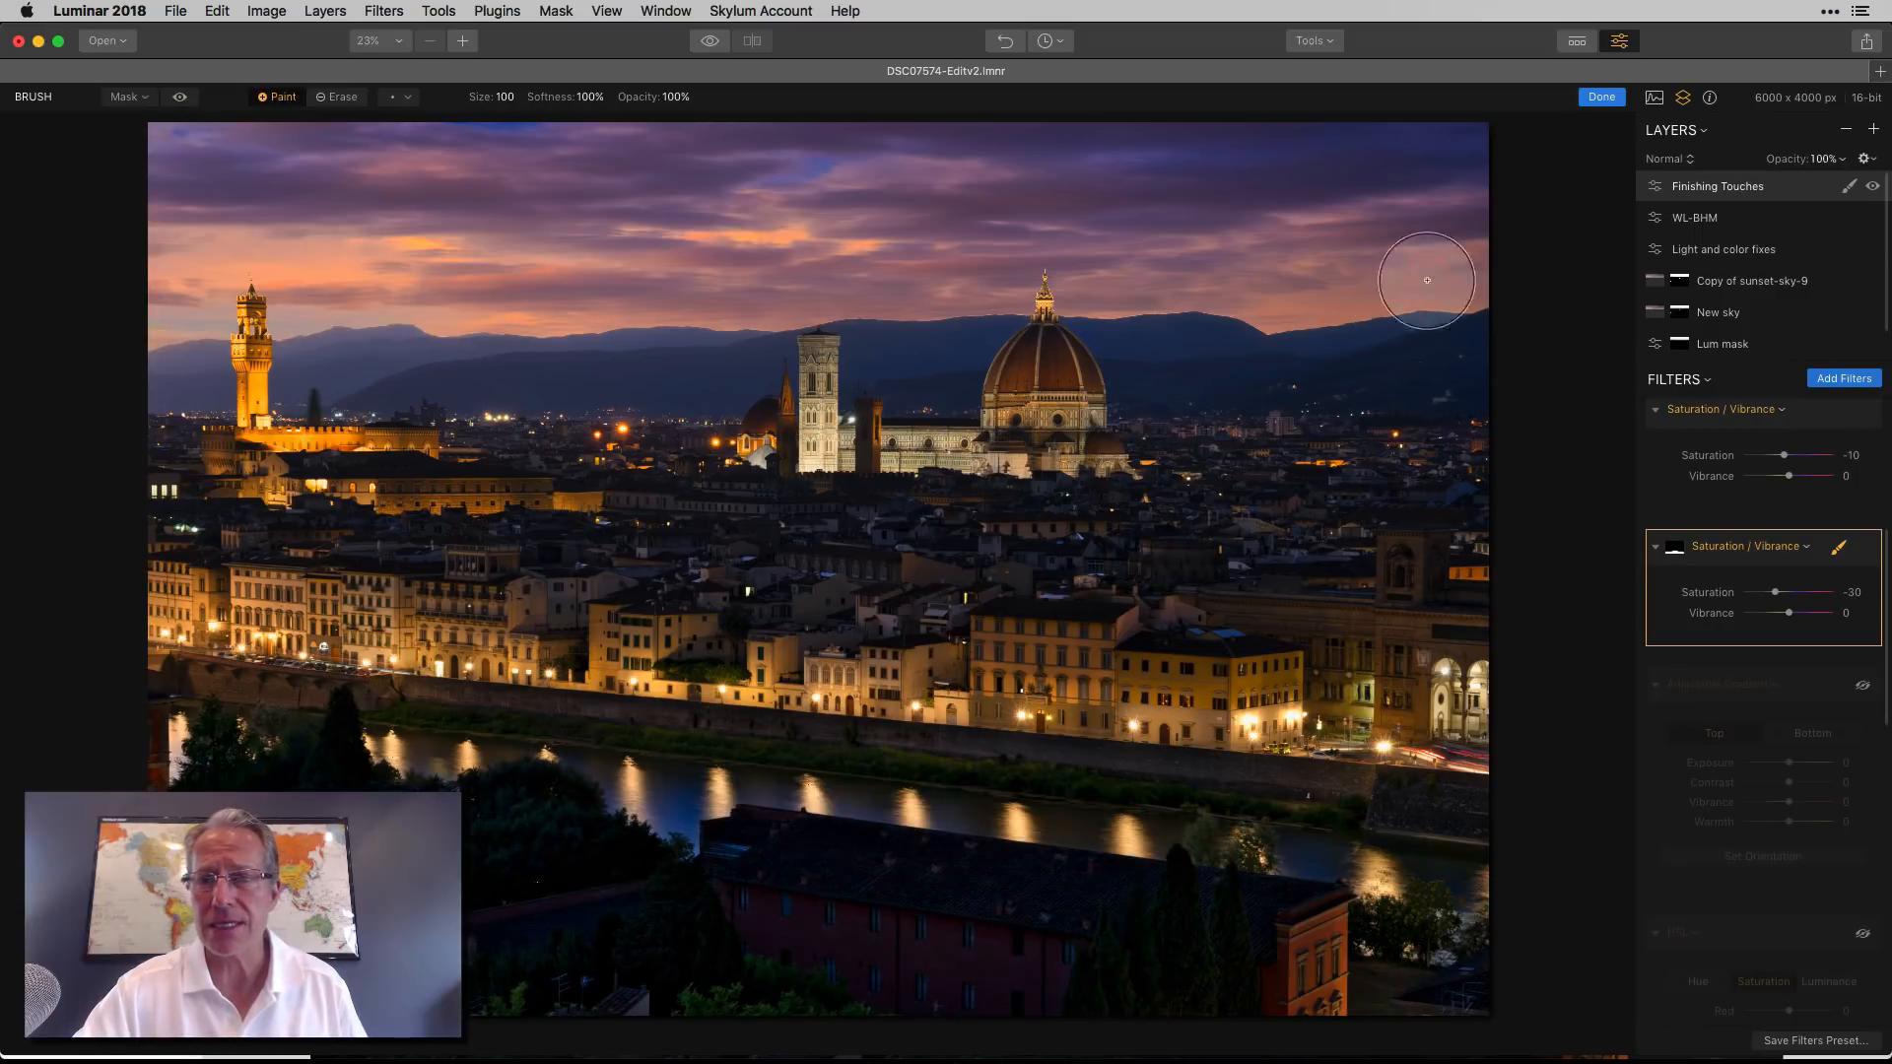
pyautogui.click(1599, 97)
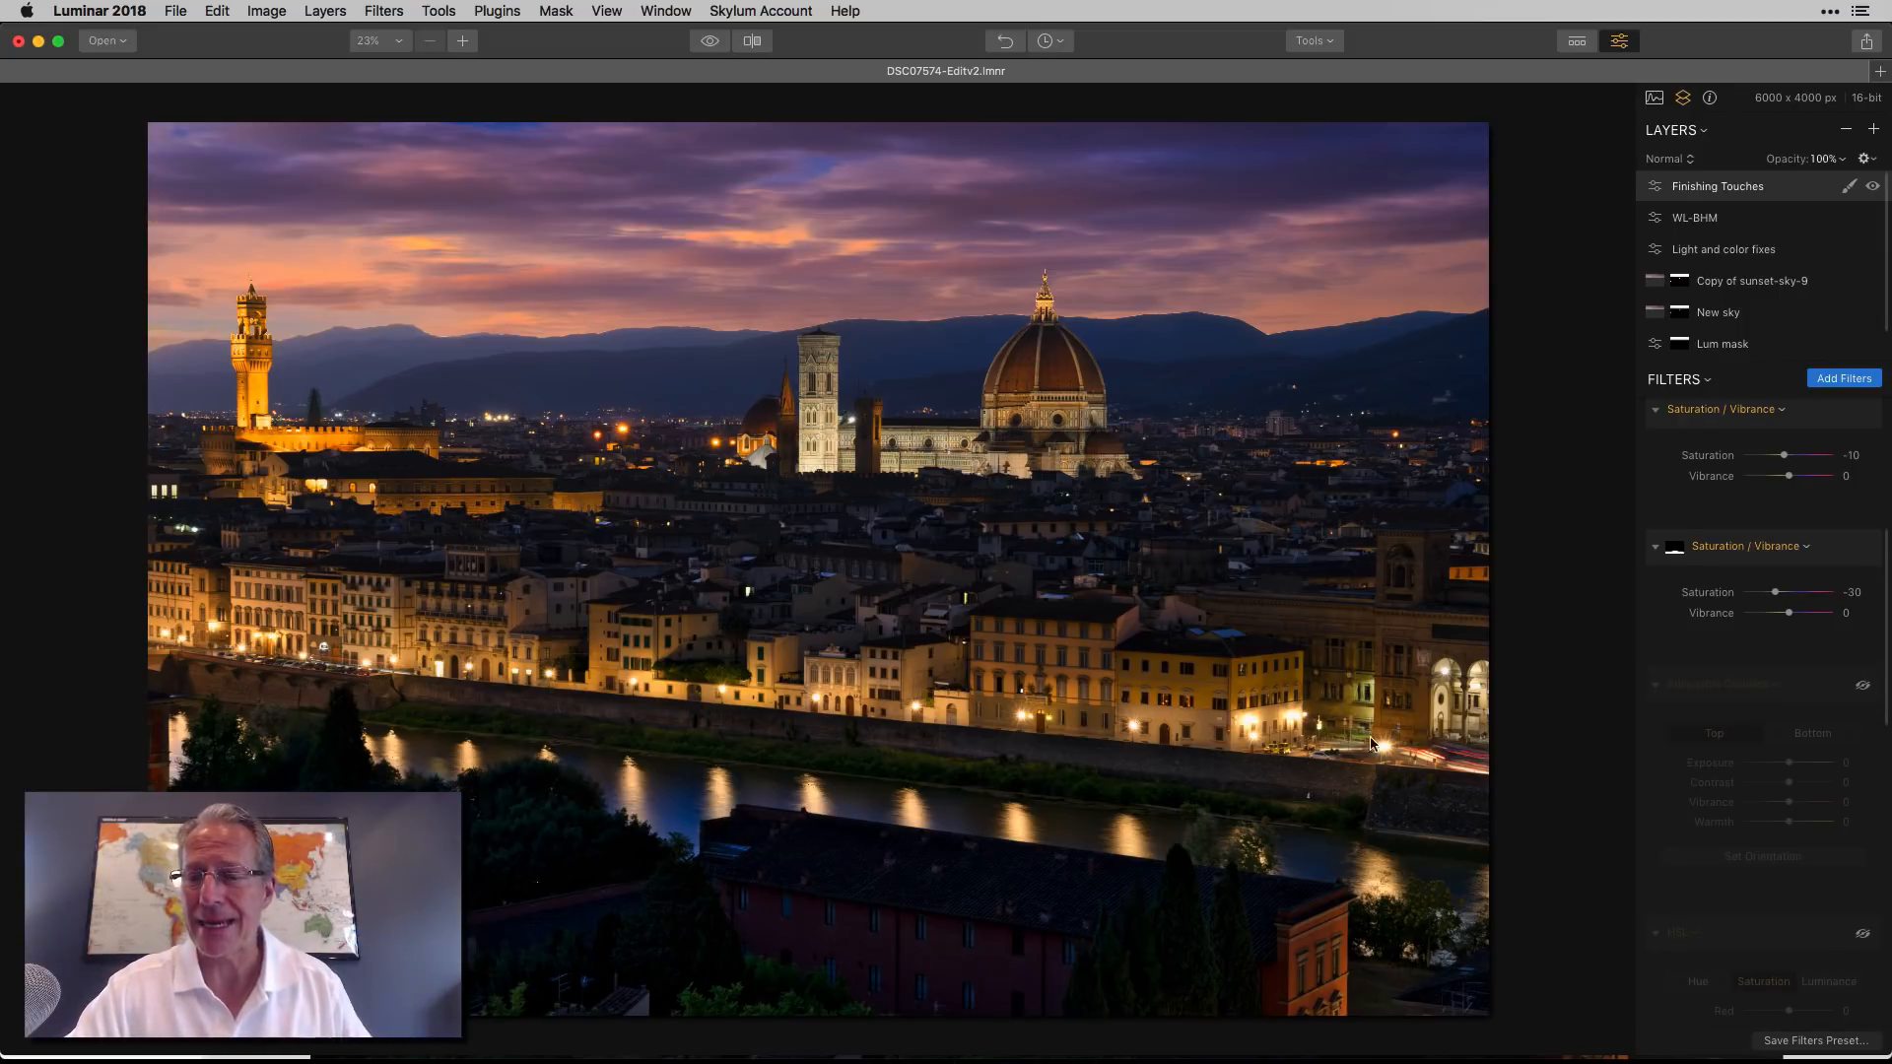
# Turn on the layer's Adjustable Gradient filter and check its bottom settings and its orientation on the photo.
pyautogui.scroll(-2, 1823, 739)
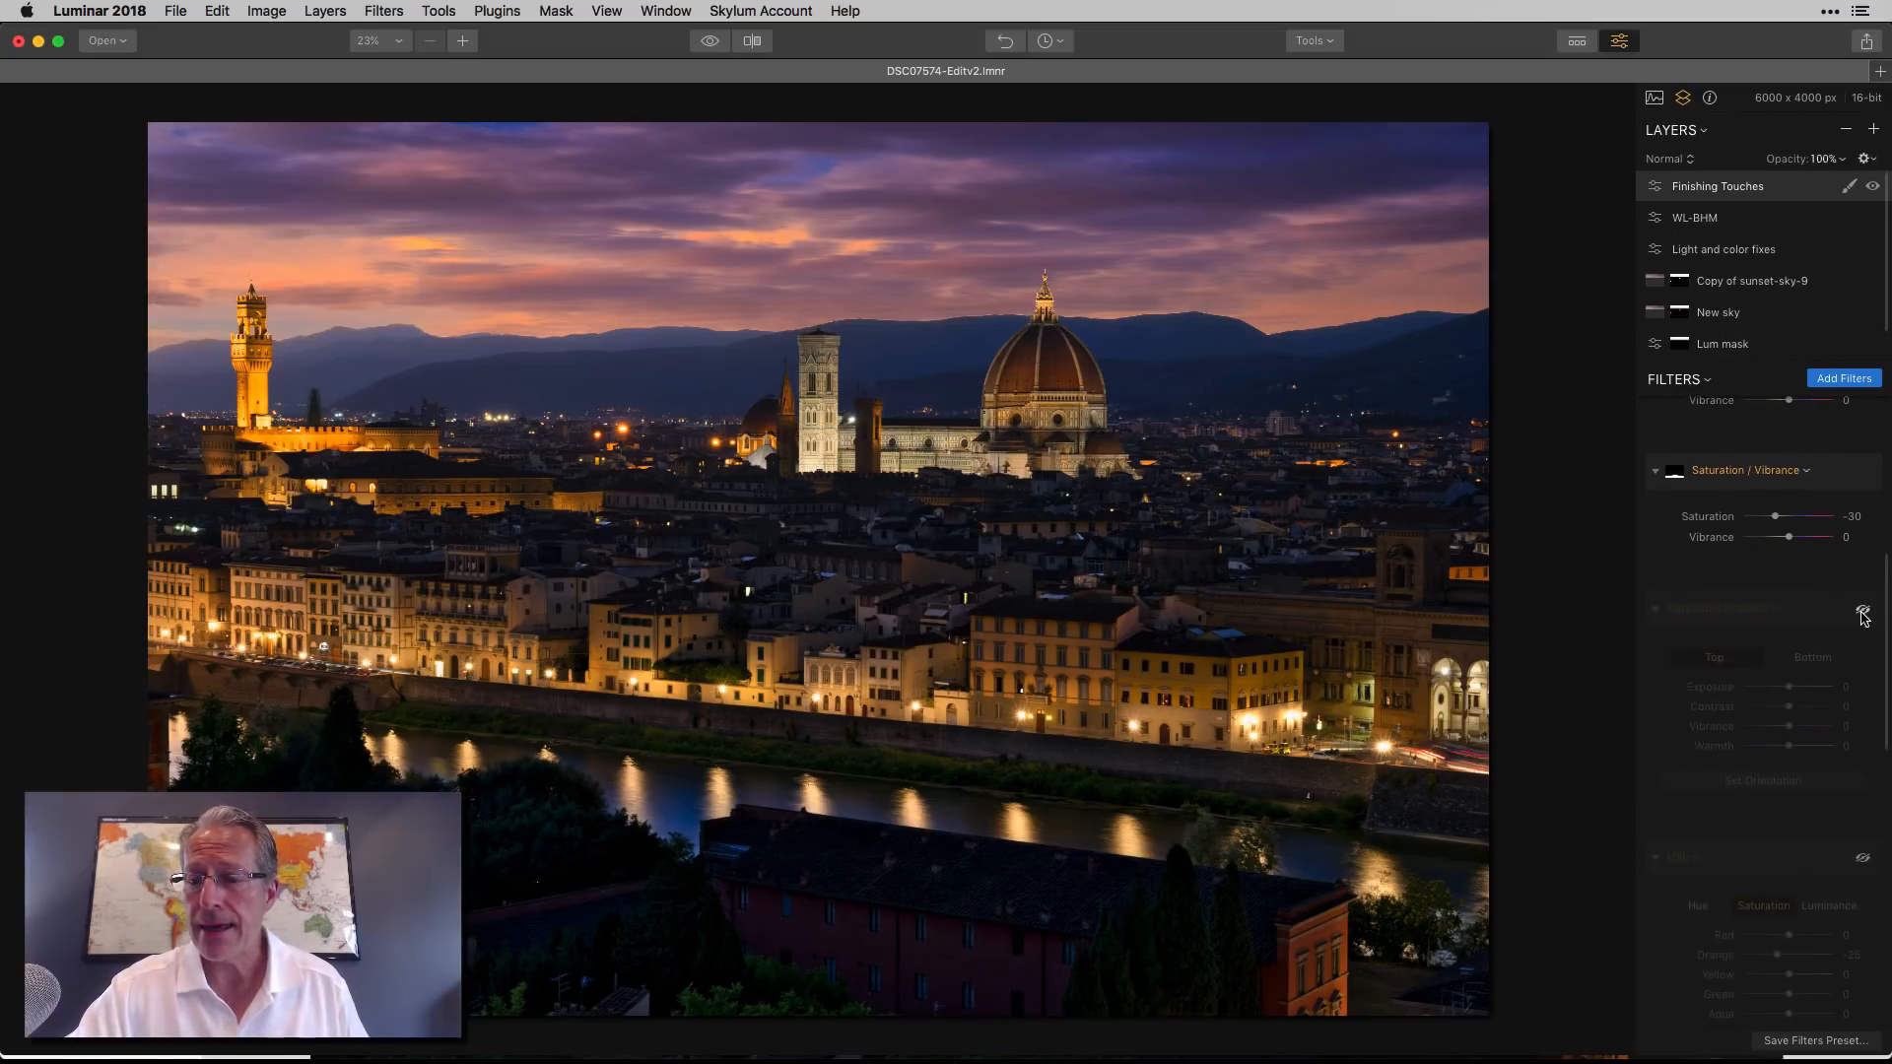
pyautogui.click(1863, 609)
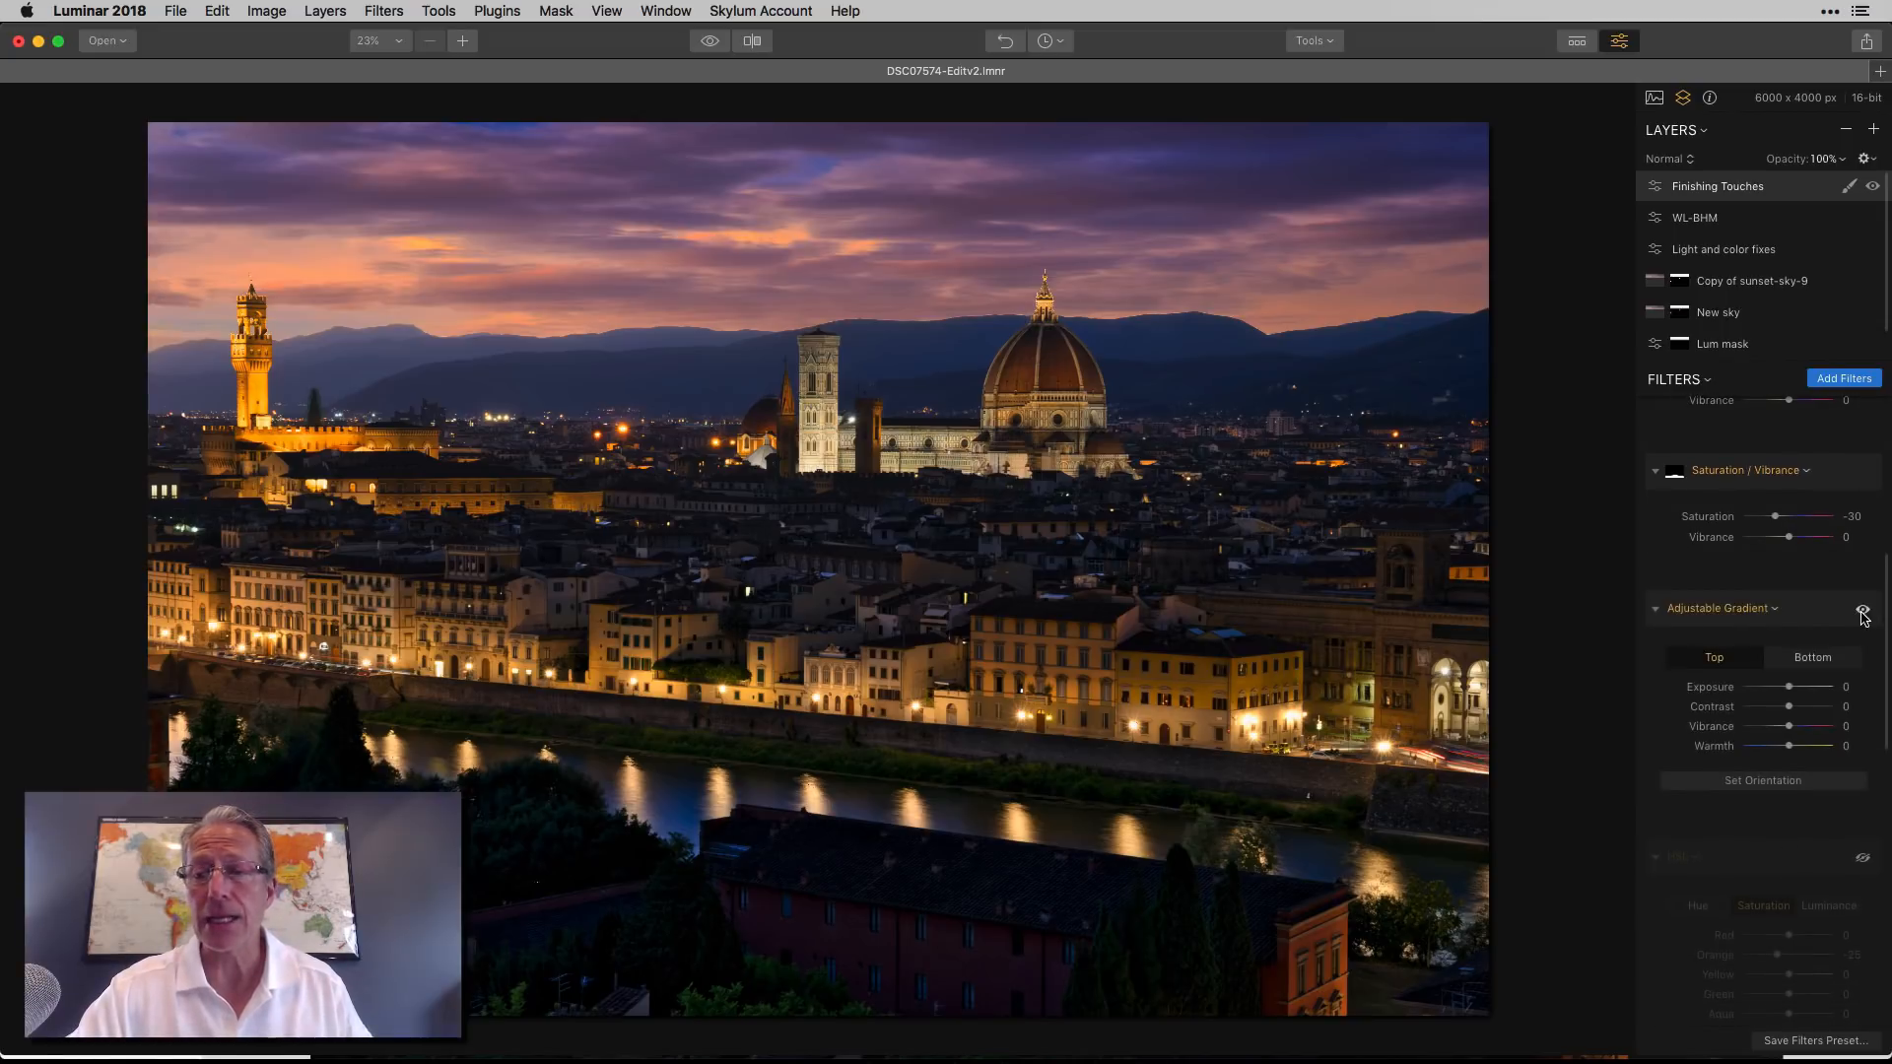
pyautogui.click(1803, 668)
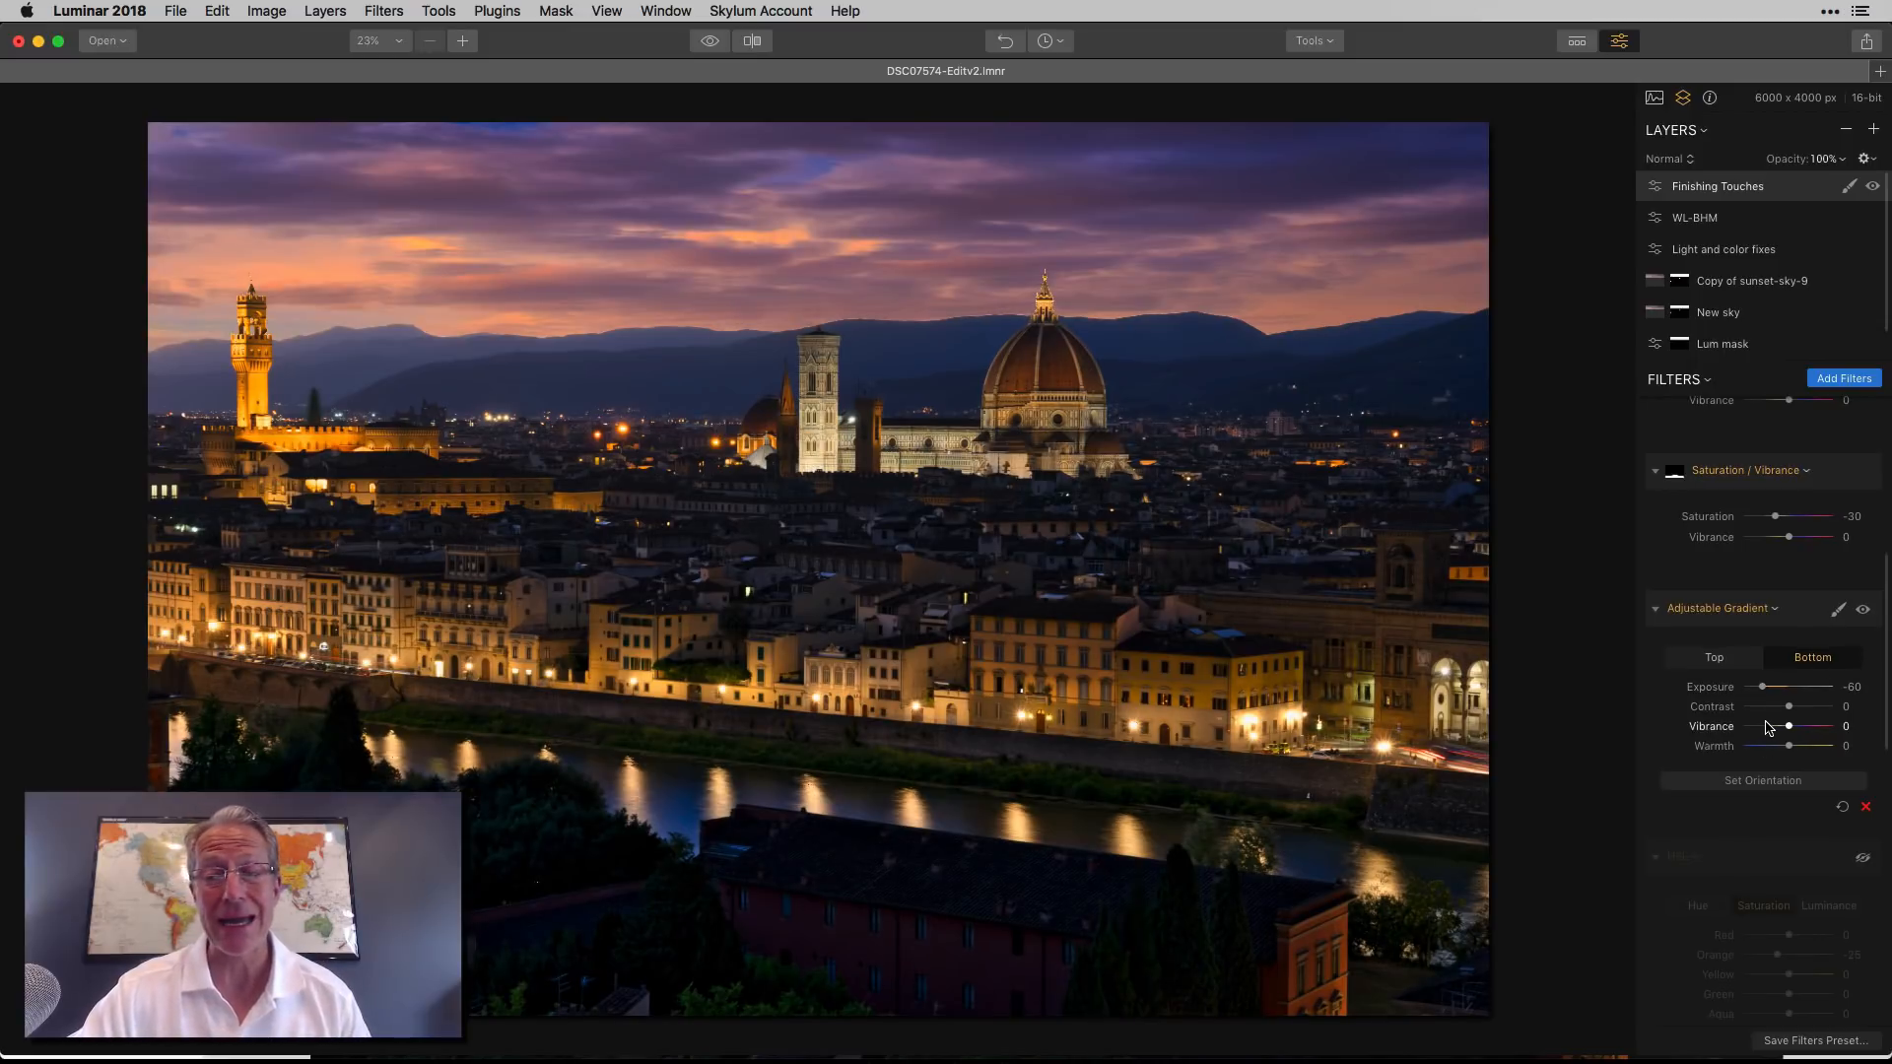
pyautogui.click(1764, 781)
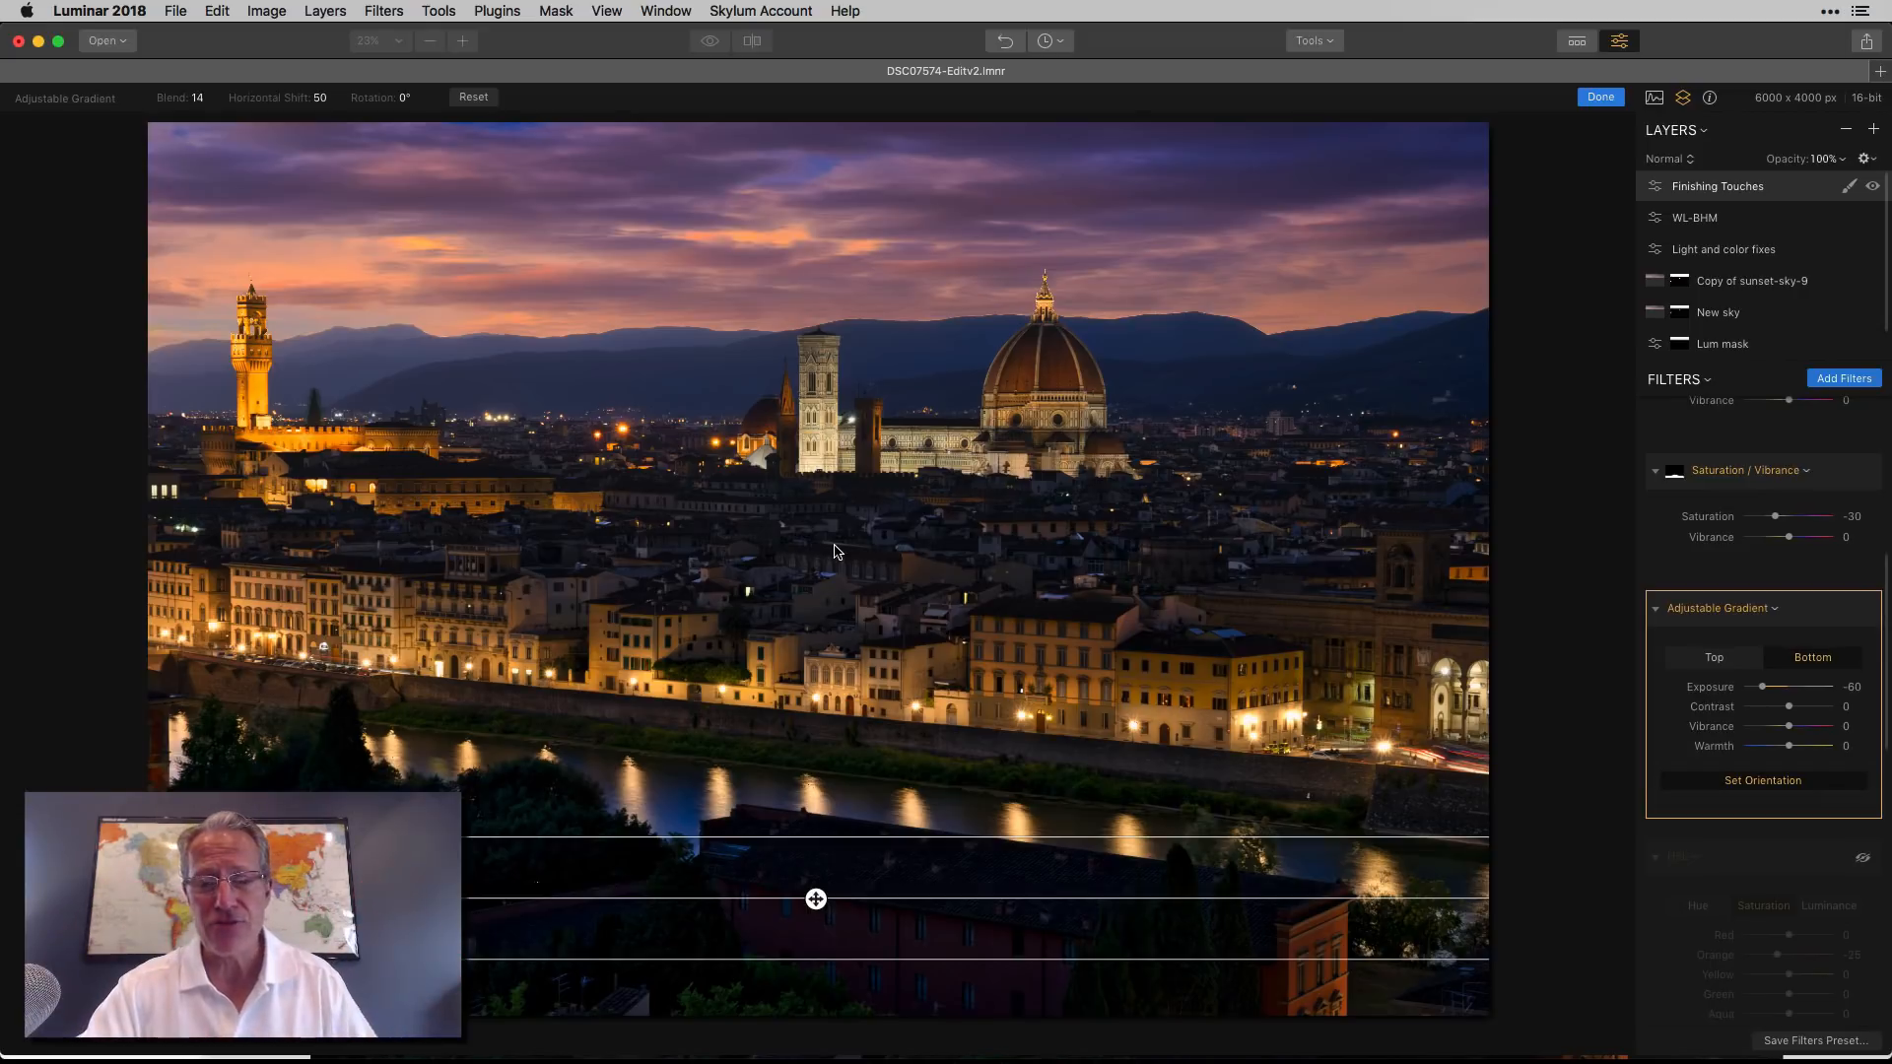
pyautogui.click(1602, 97)
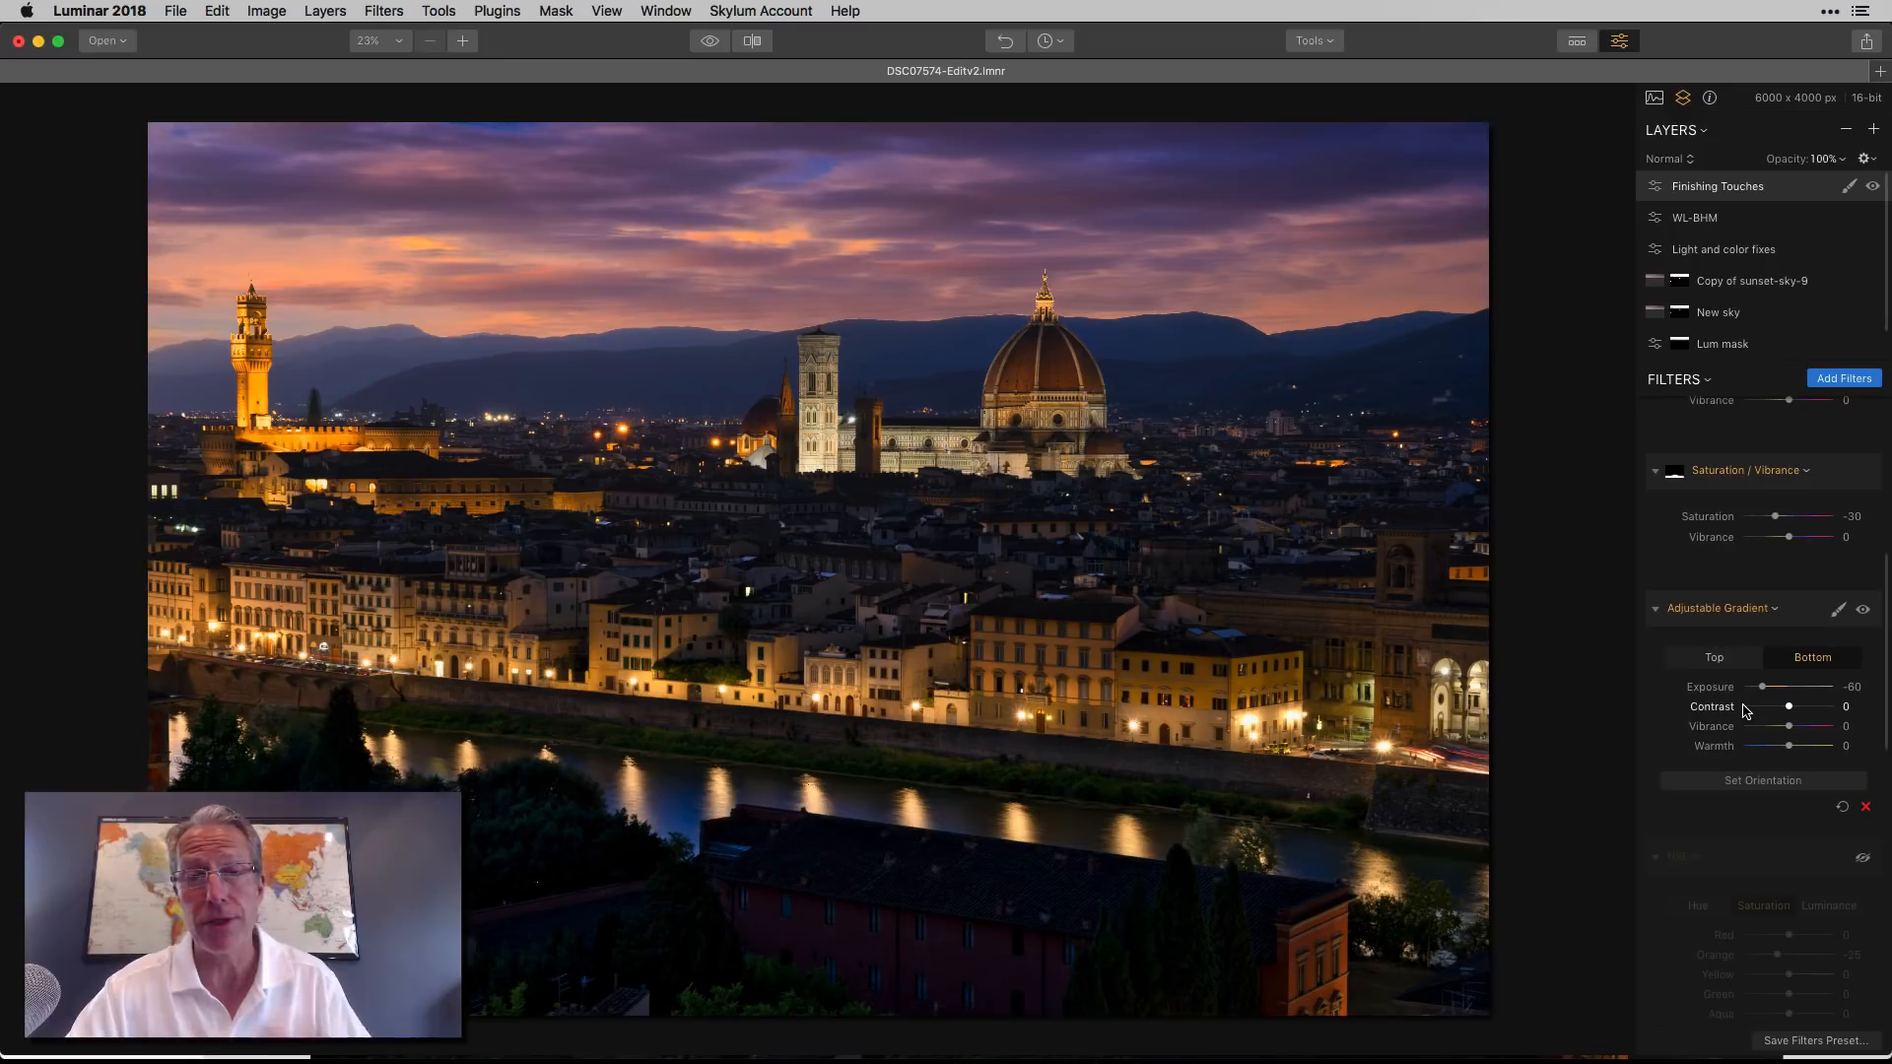
# Turn on the Finishing Touches layer's HSL filter and review its Hue, Luminance and Saturation settings.
pyautogui.scroll(-6, 1744, 710)
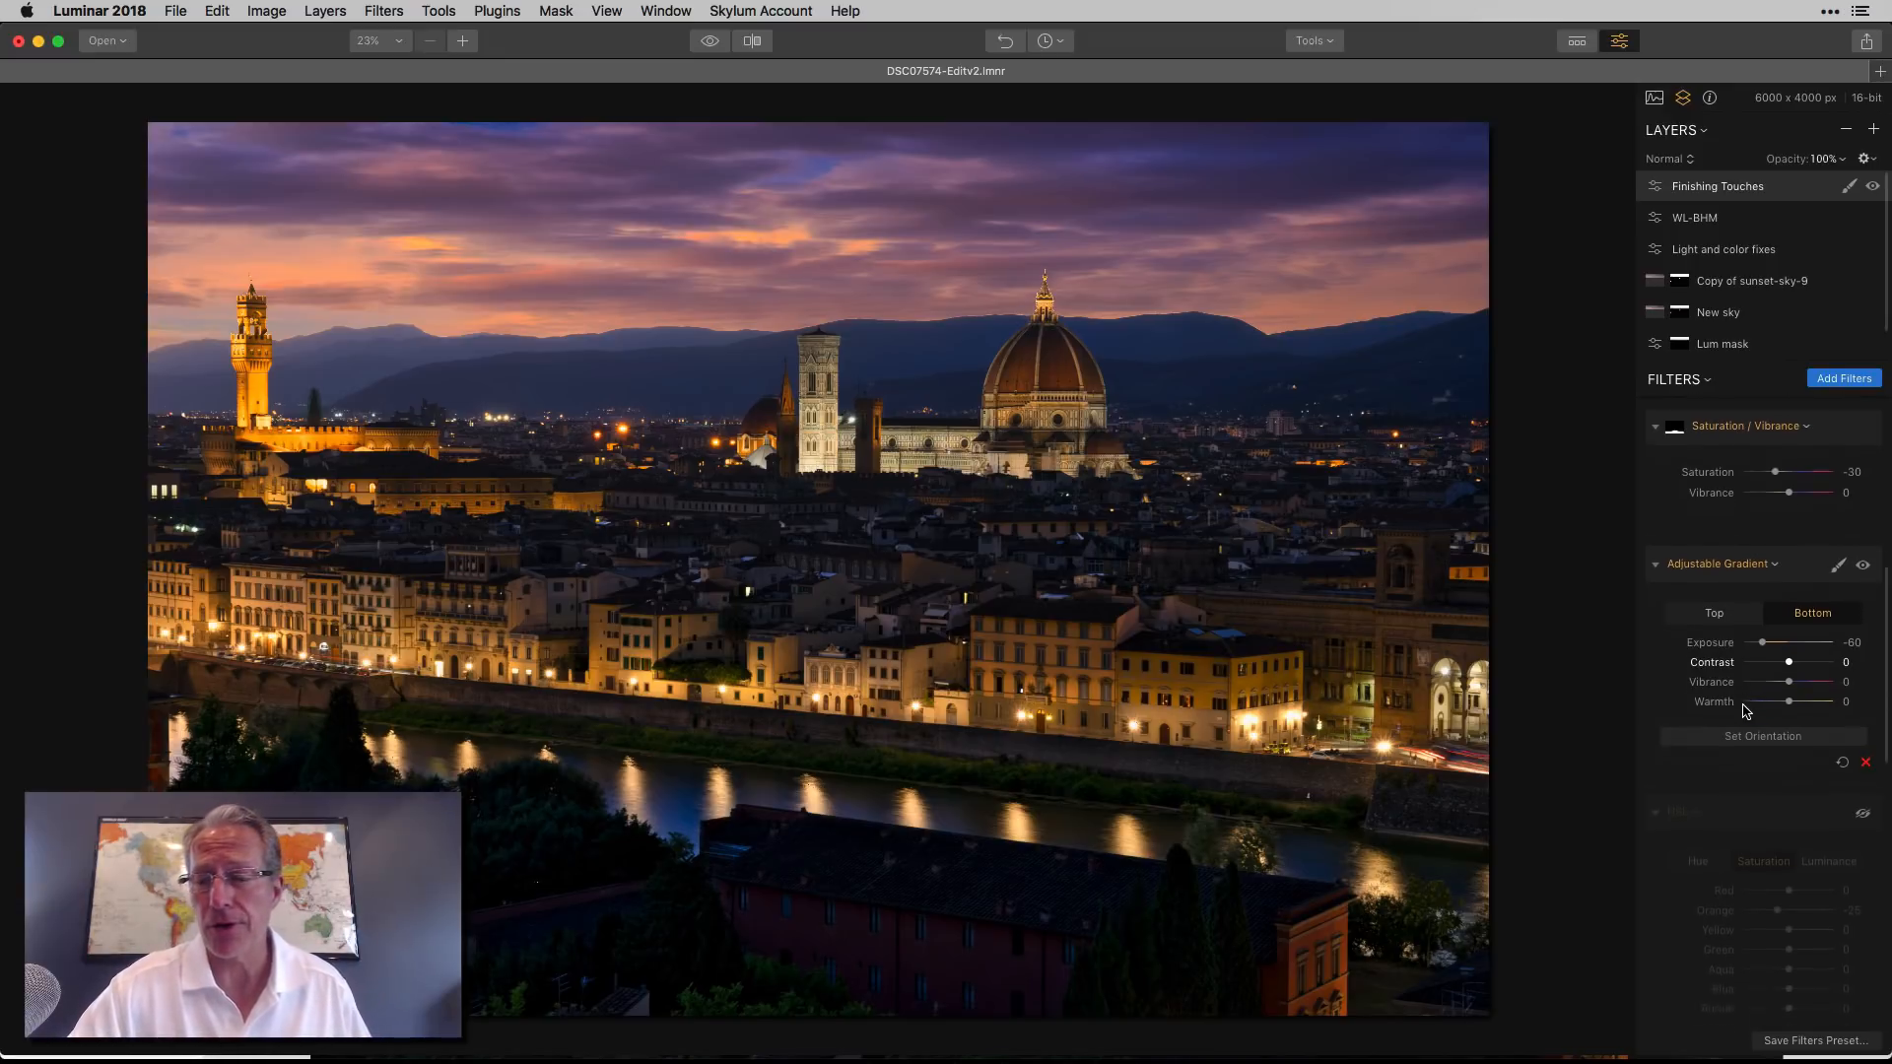
pyautogui.scroll(3, 1743, 706)
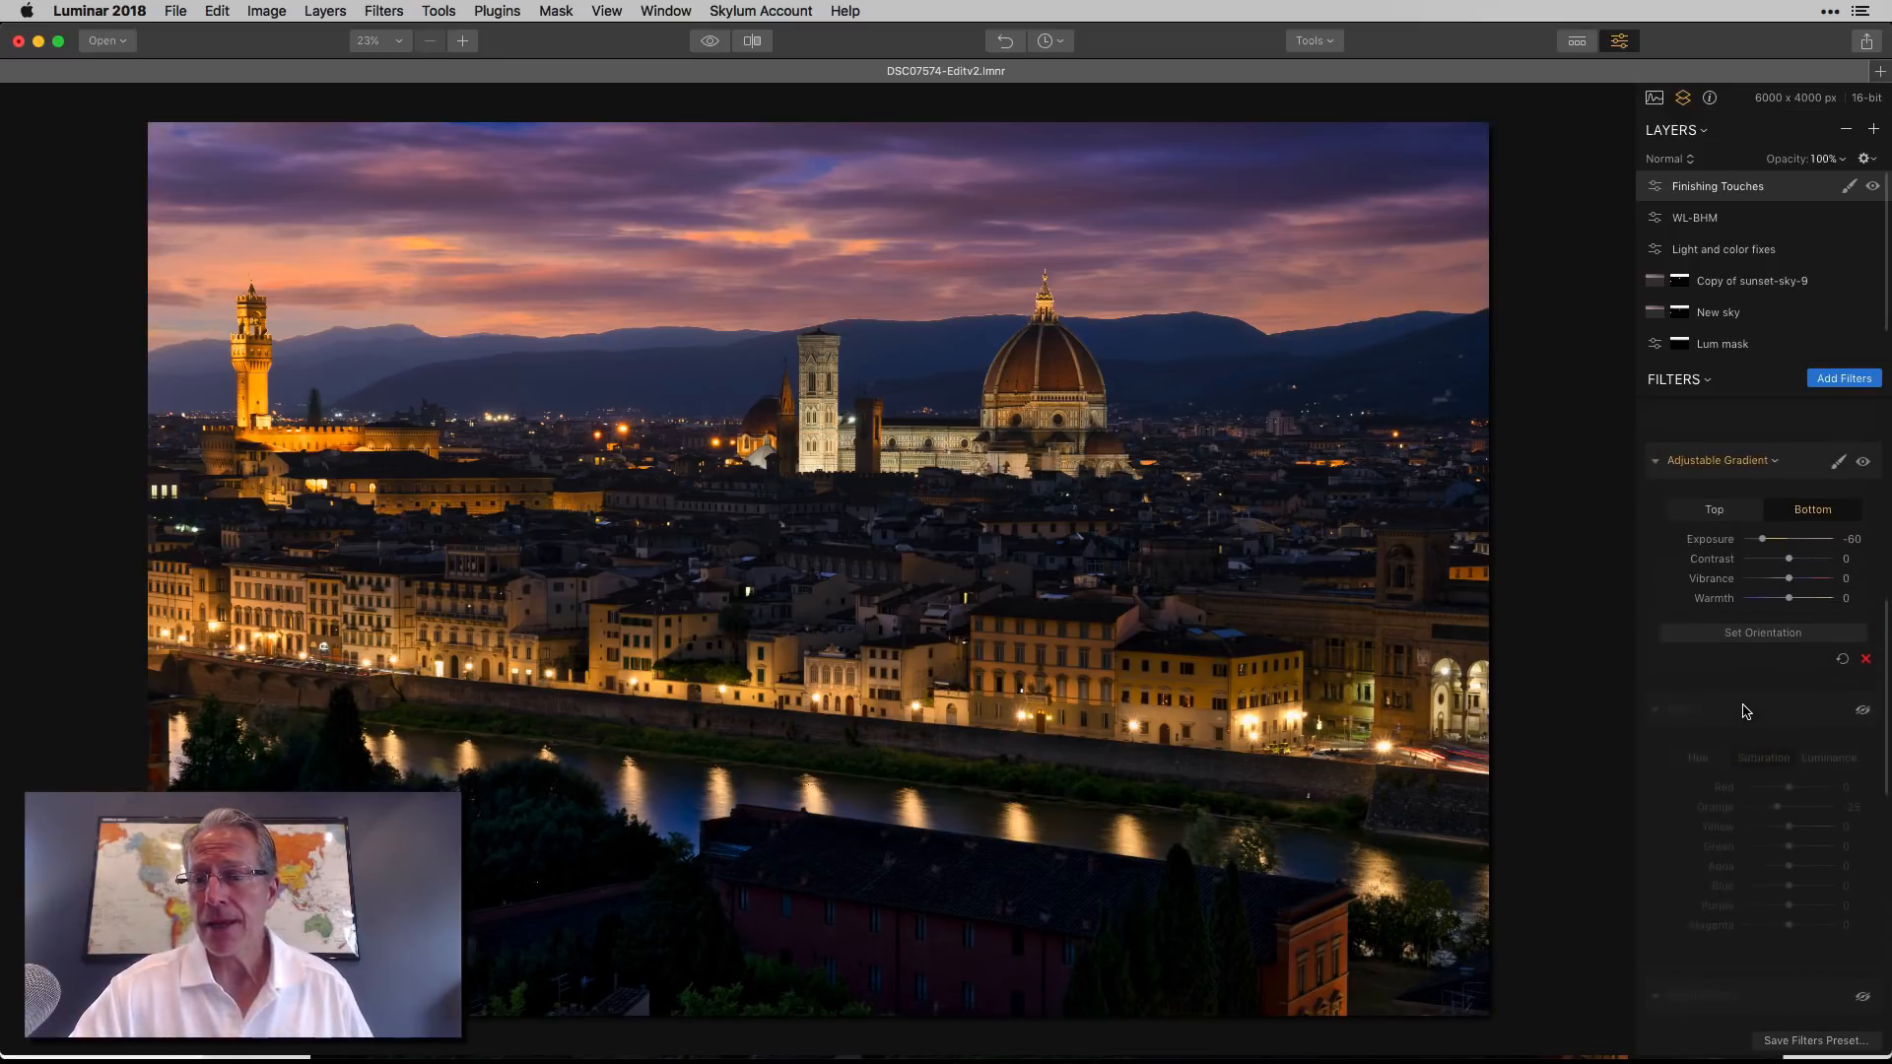
pyautogui.scroll(-4, 1743, 707)
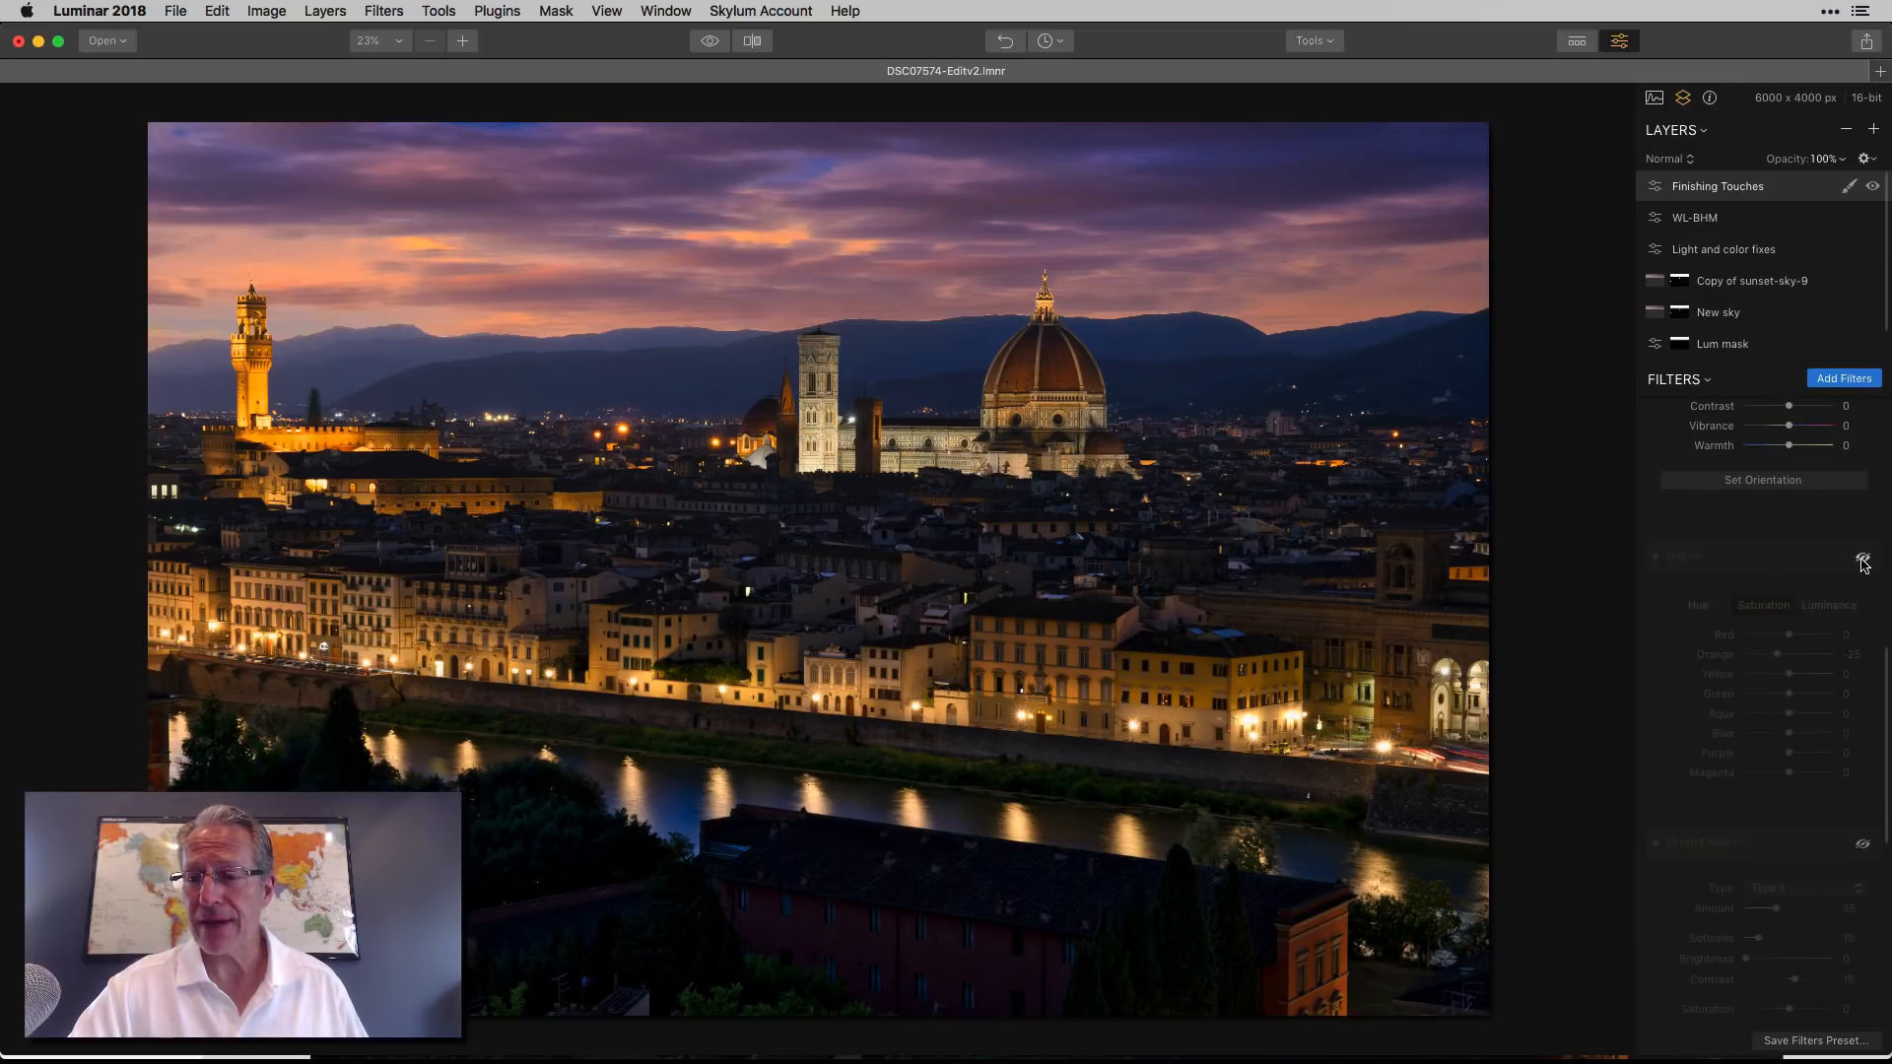
pyautogui.click(1699, 606)
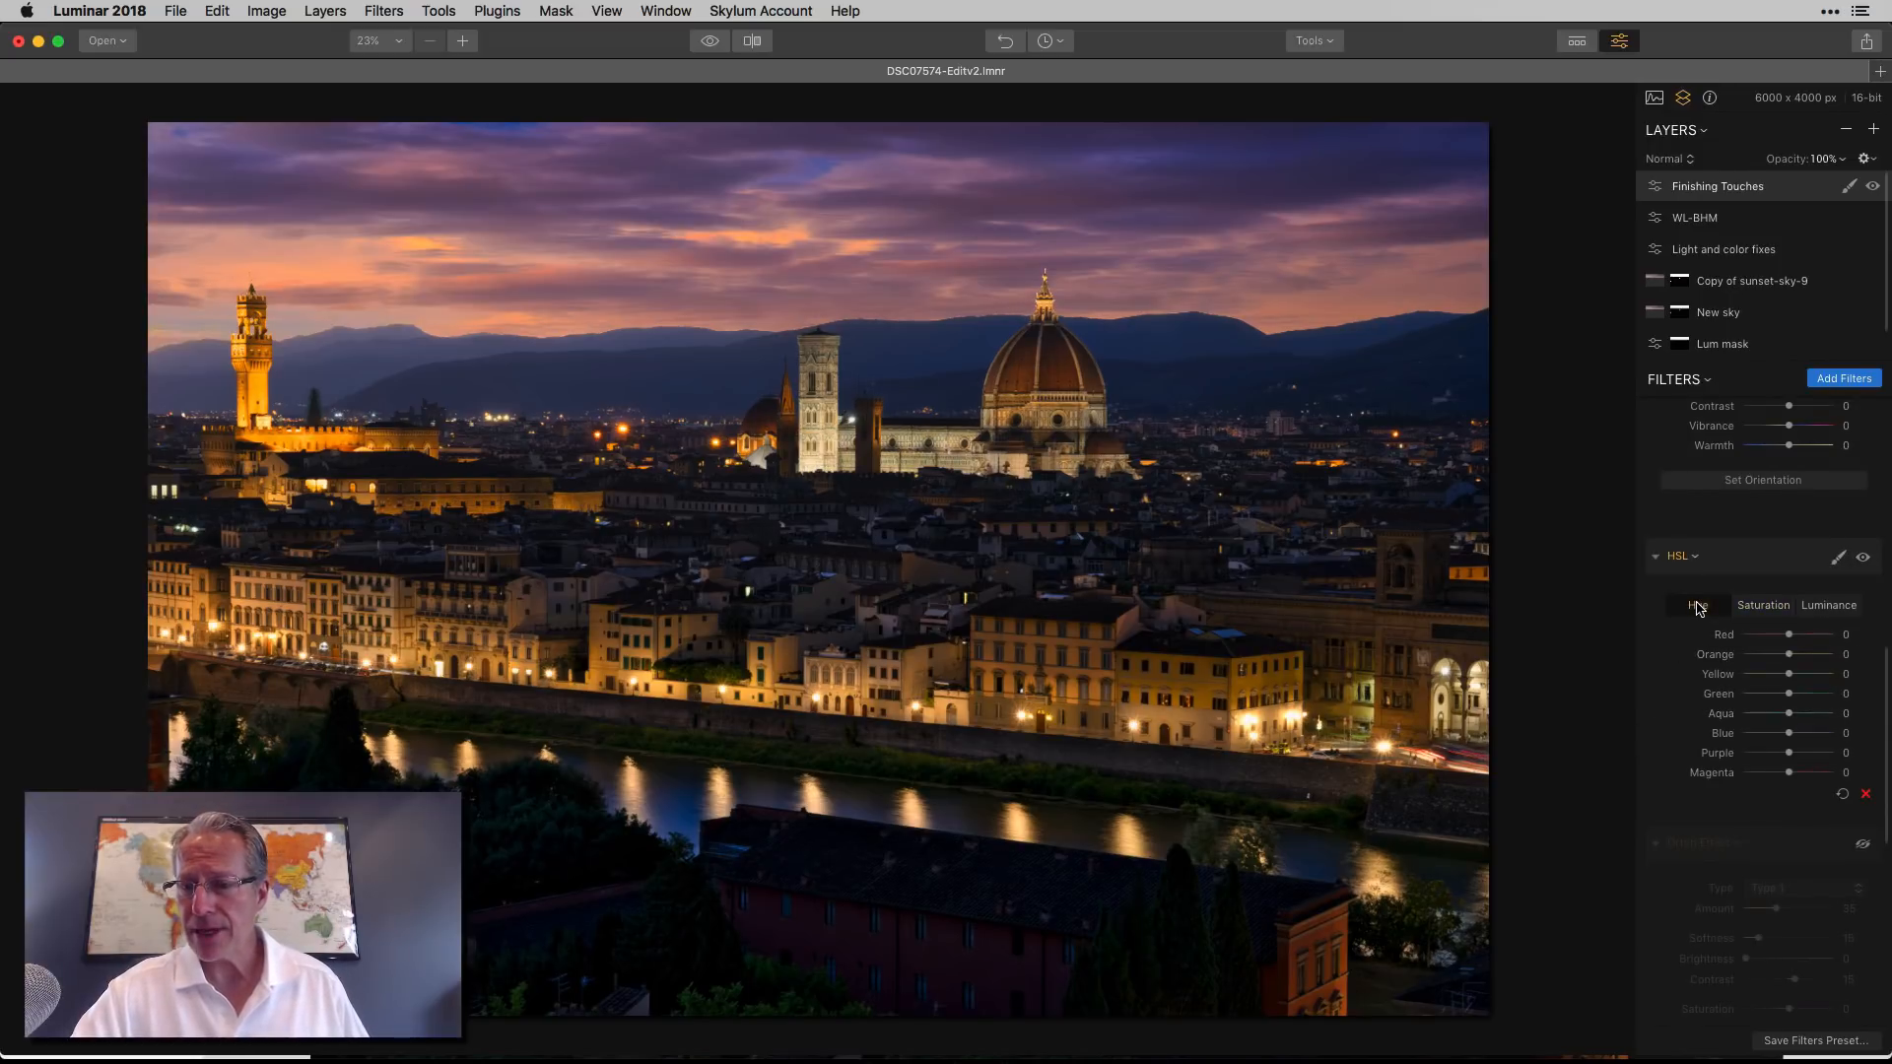
pyautogui.click(1837, 606)
pyautogui.click(1760, 606)
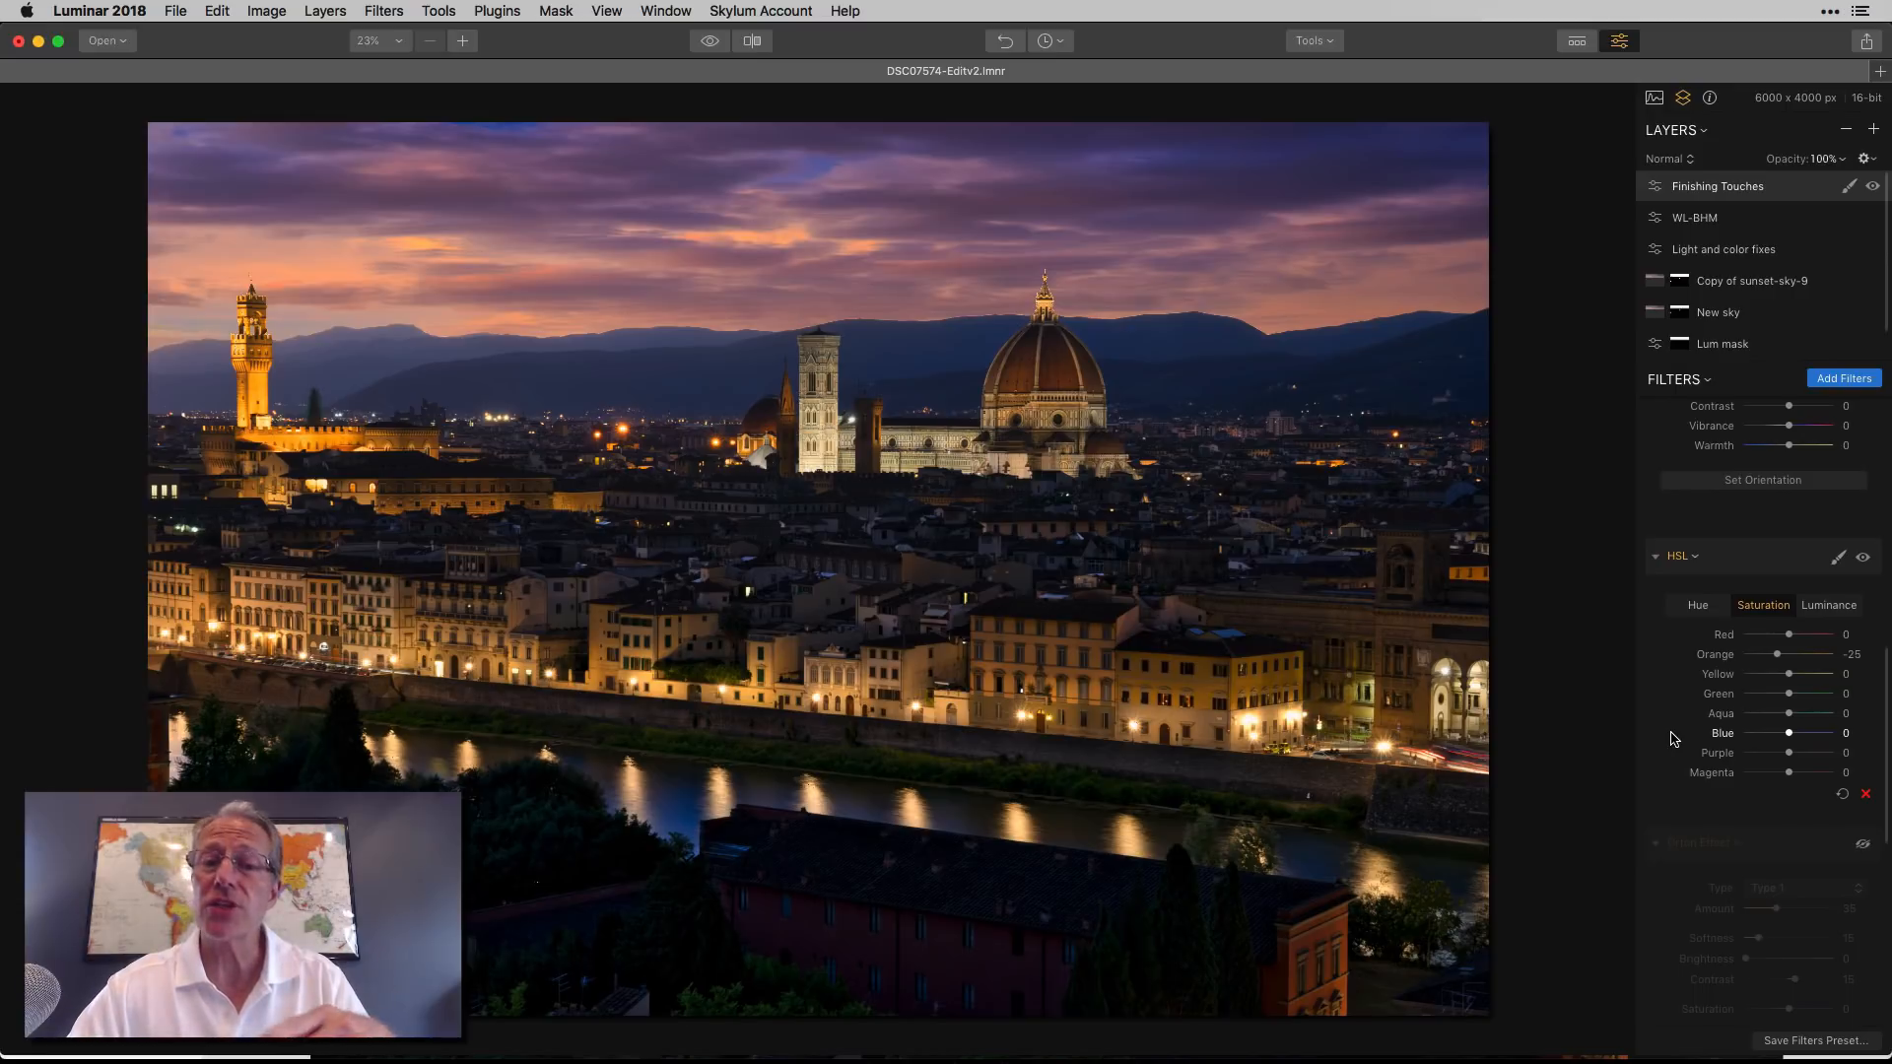
# Compare the image with the Finishing Touches layer's HSL filter off and on.
pyautogui.click(1863, 558)
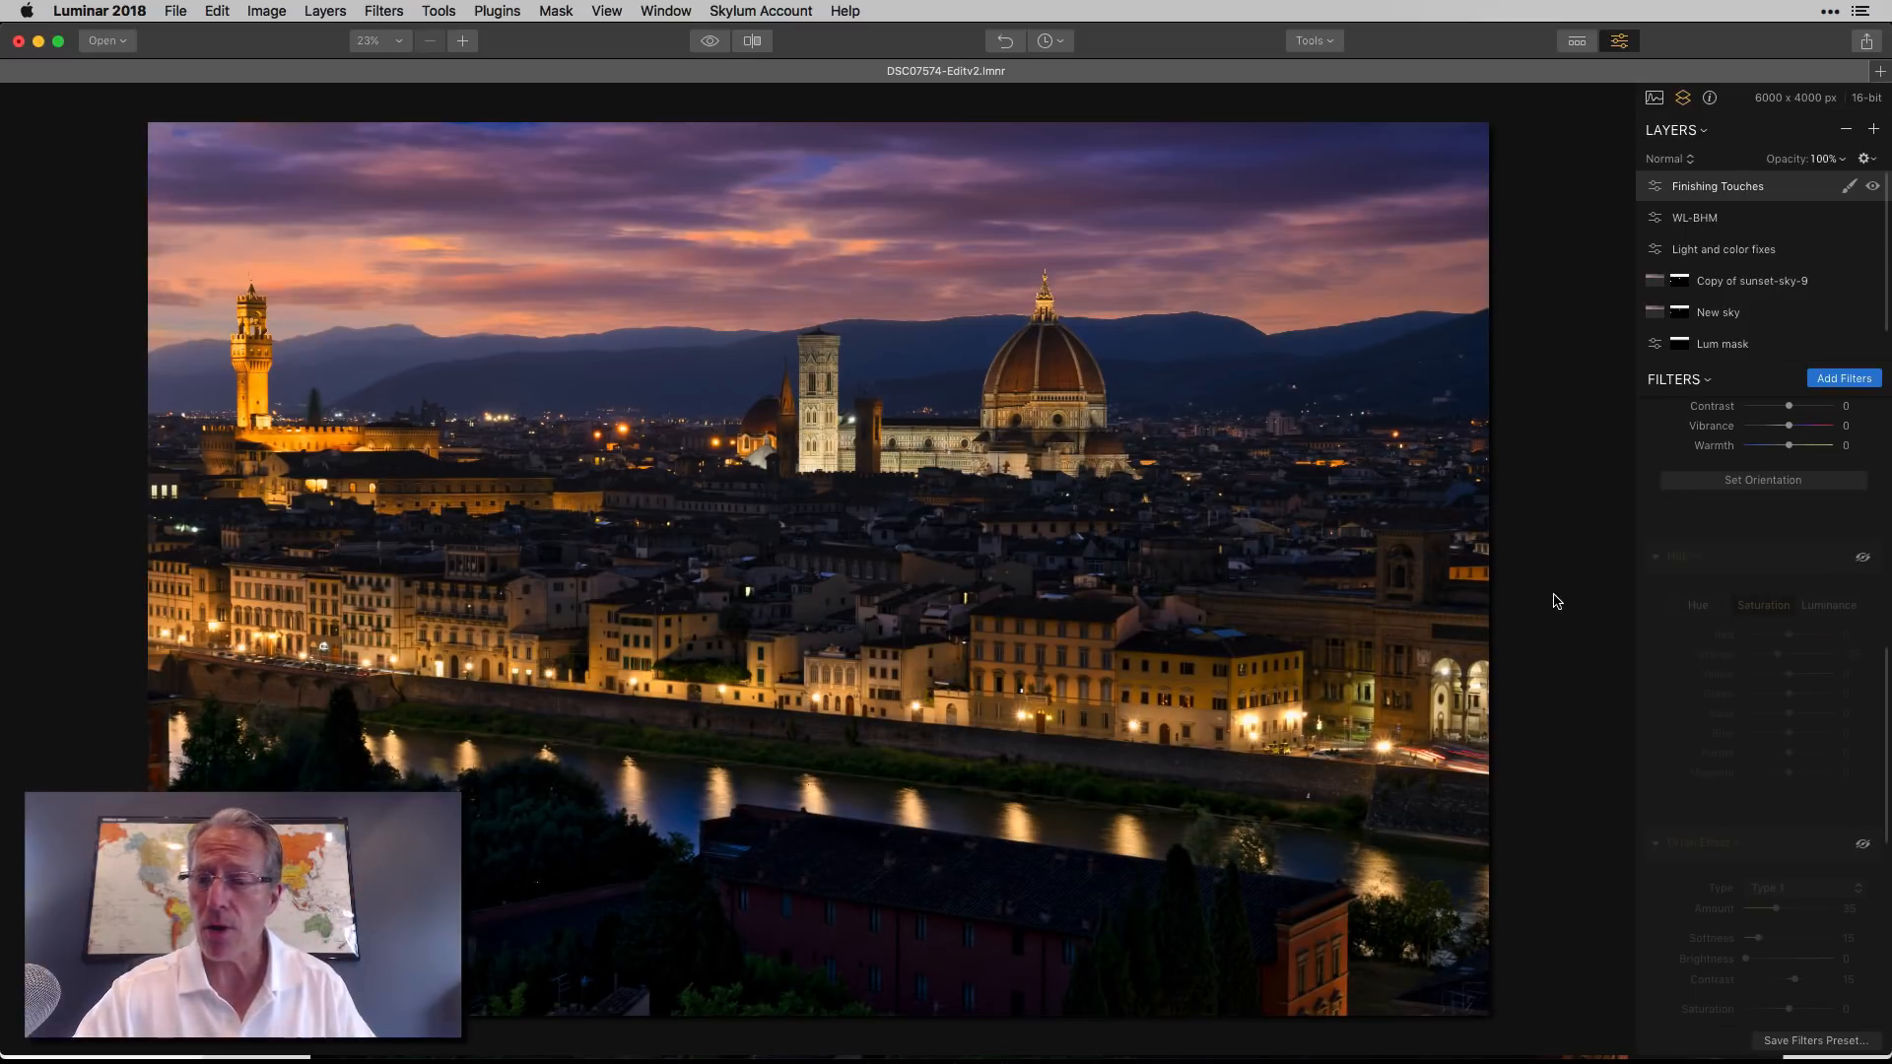
pyautogui.click(1863, 558)
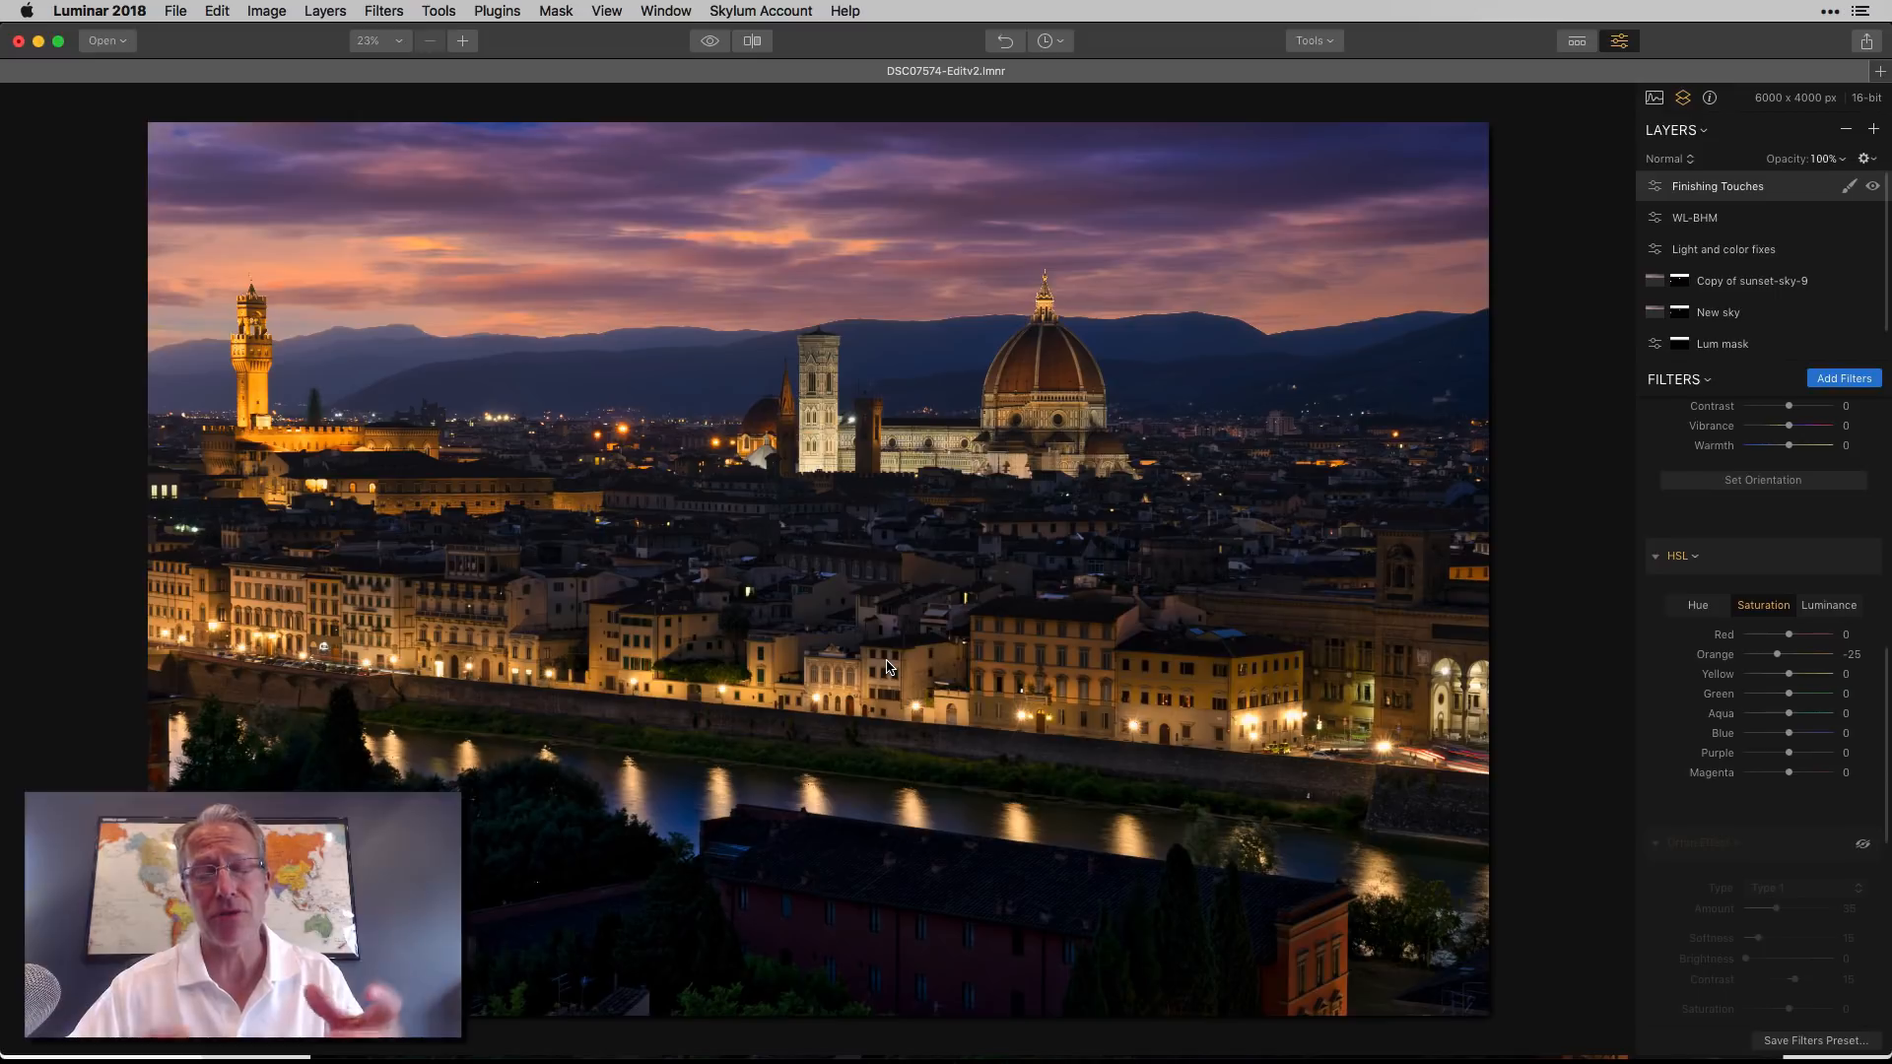
# Turn on the Finishing Touches layer's remaining filters: Orton Effect, Image Radiance and Tone.
pyautogui.scroll(-5, 1693, 747)
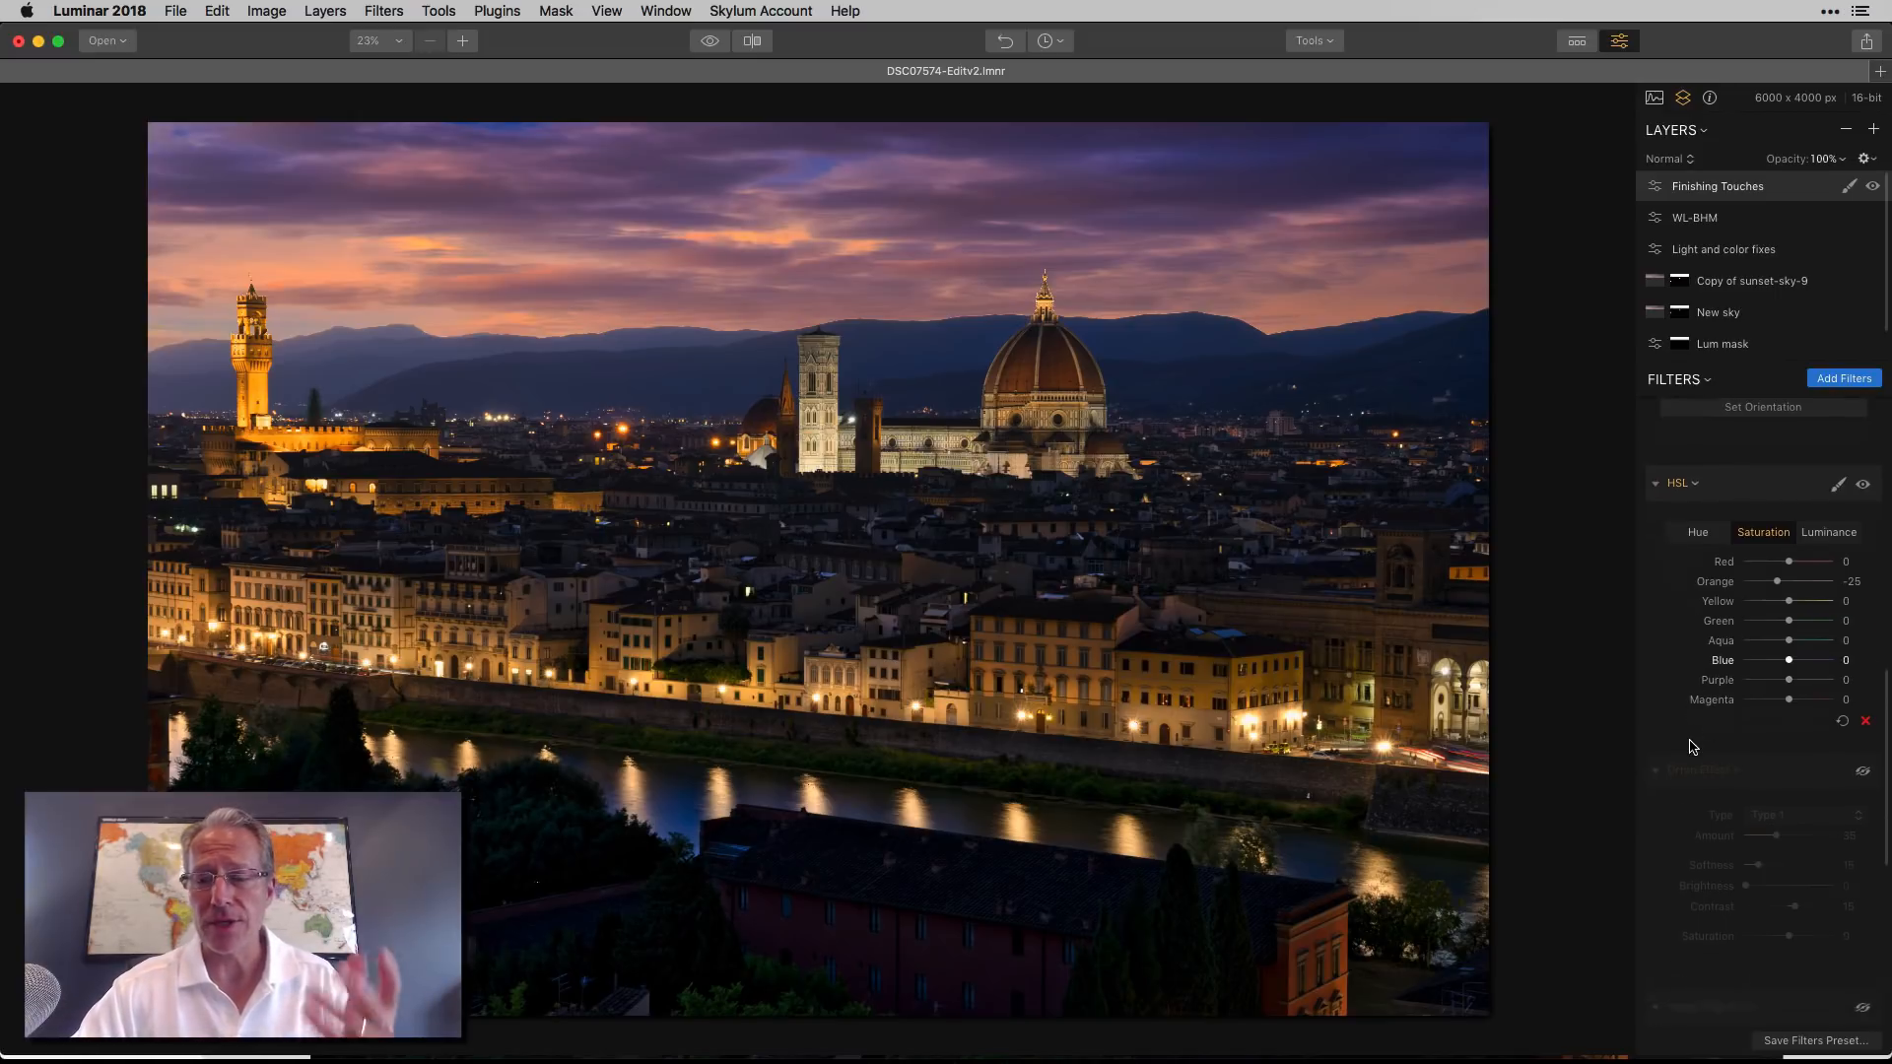
pyautogui.scroll(1, 1692, 747)
pyautogui.scroll(-2, 1692, 747)
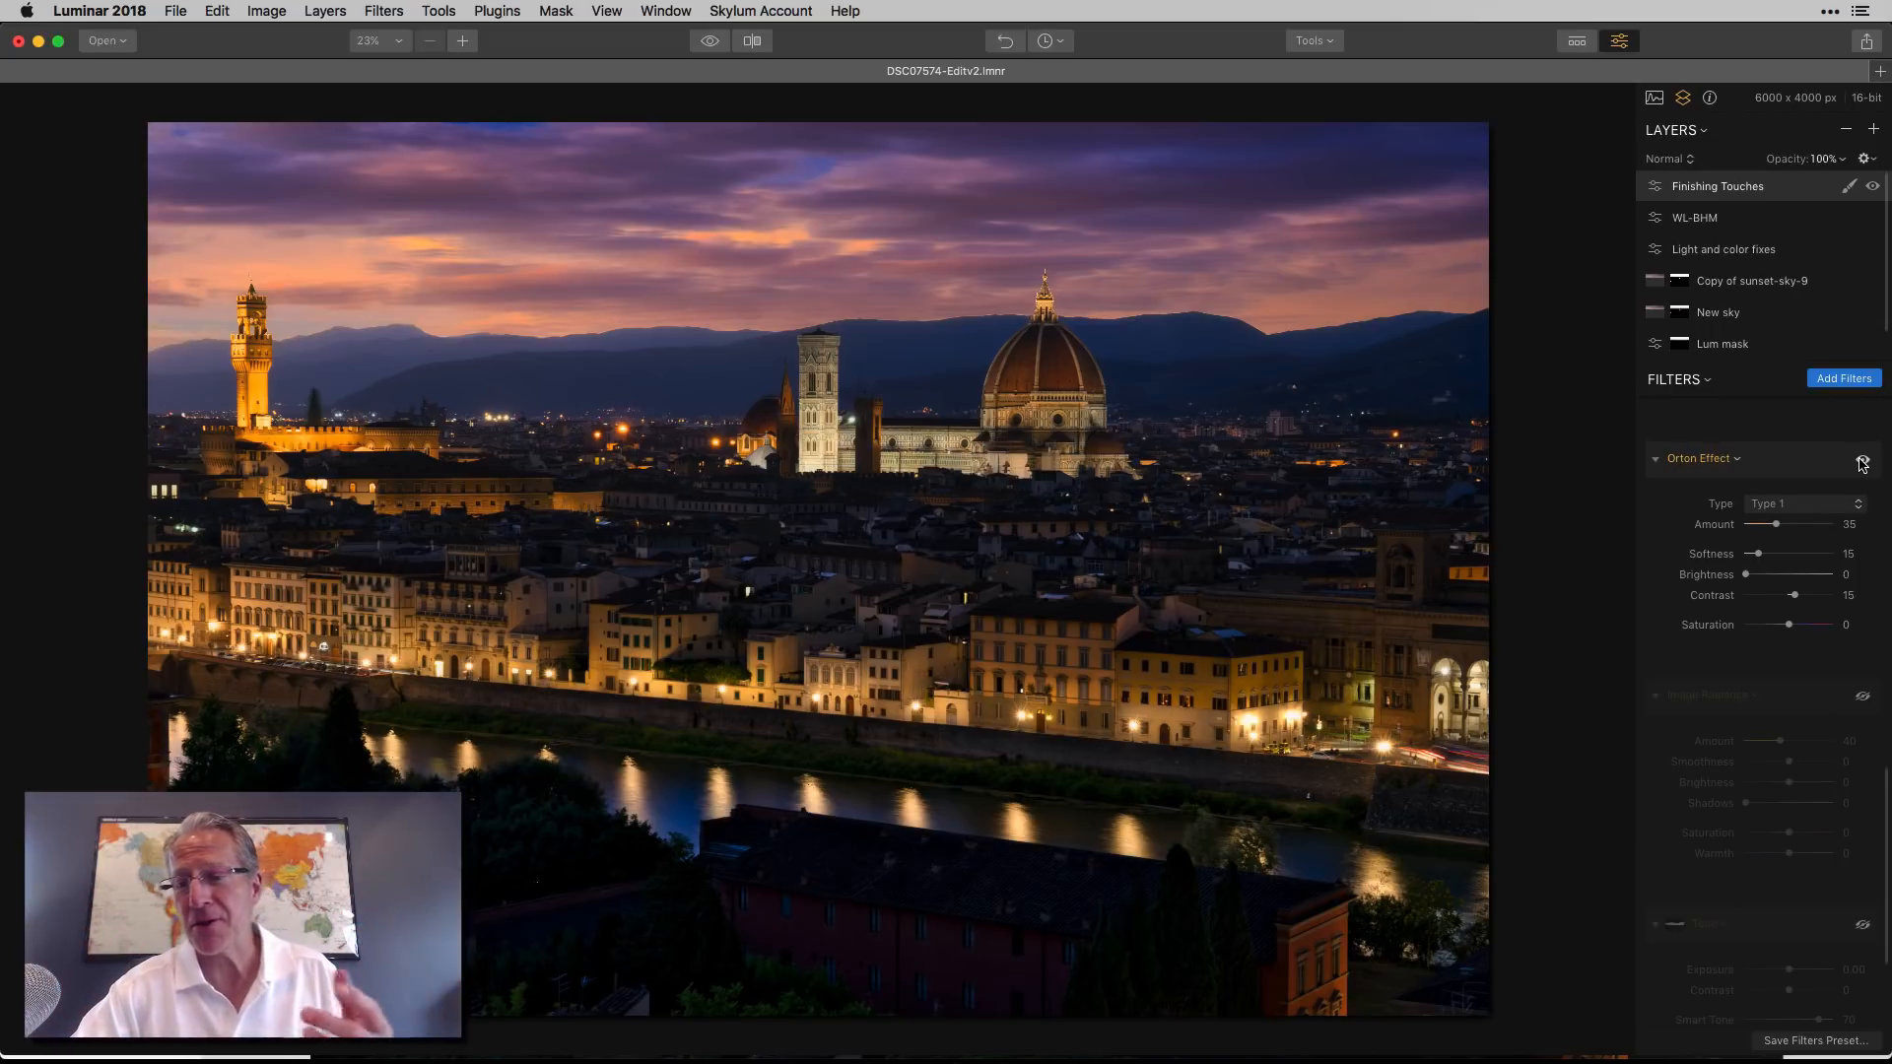
pyautogui.scroll(-2, 1794, 591)
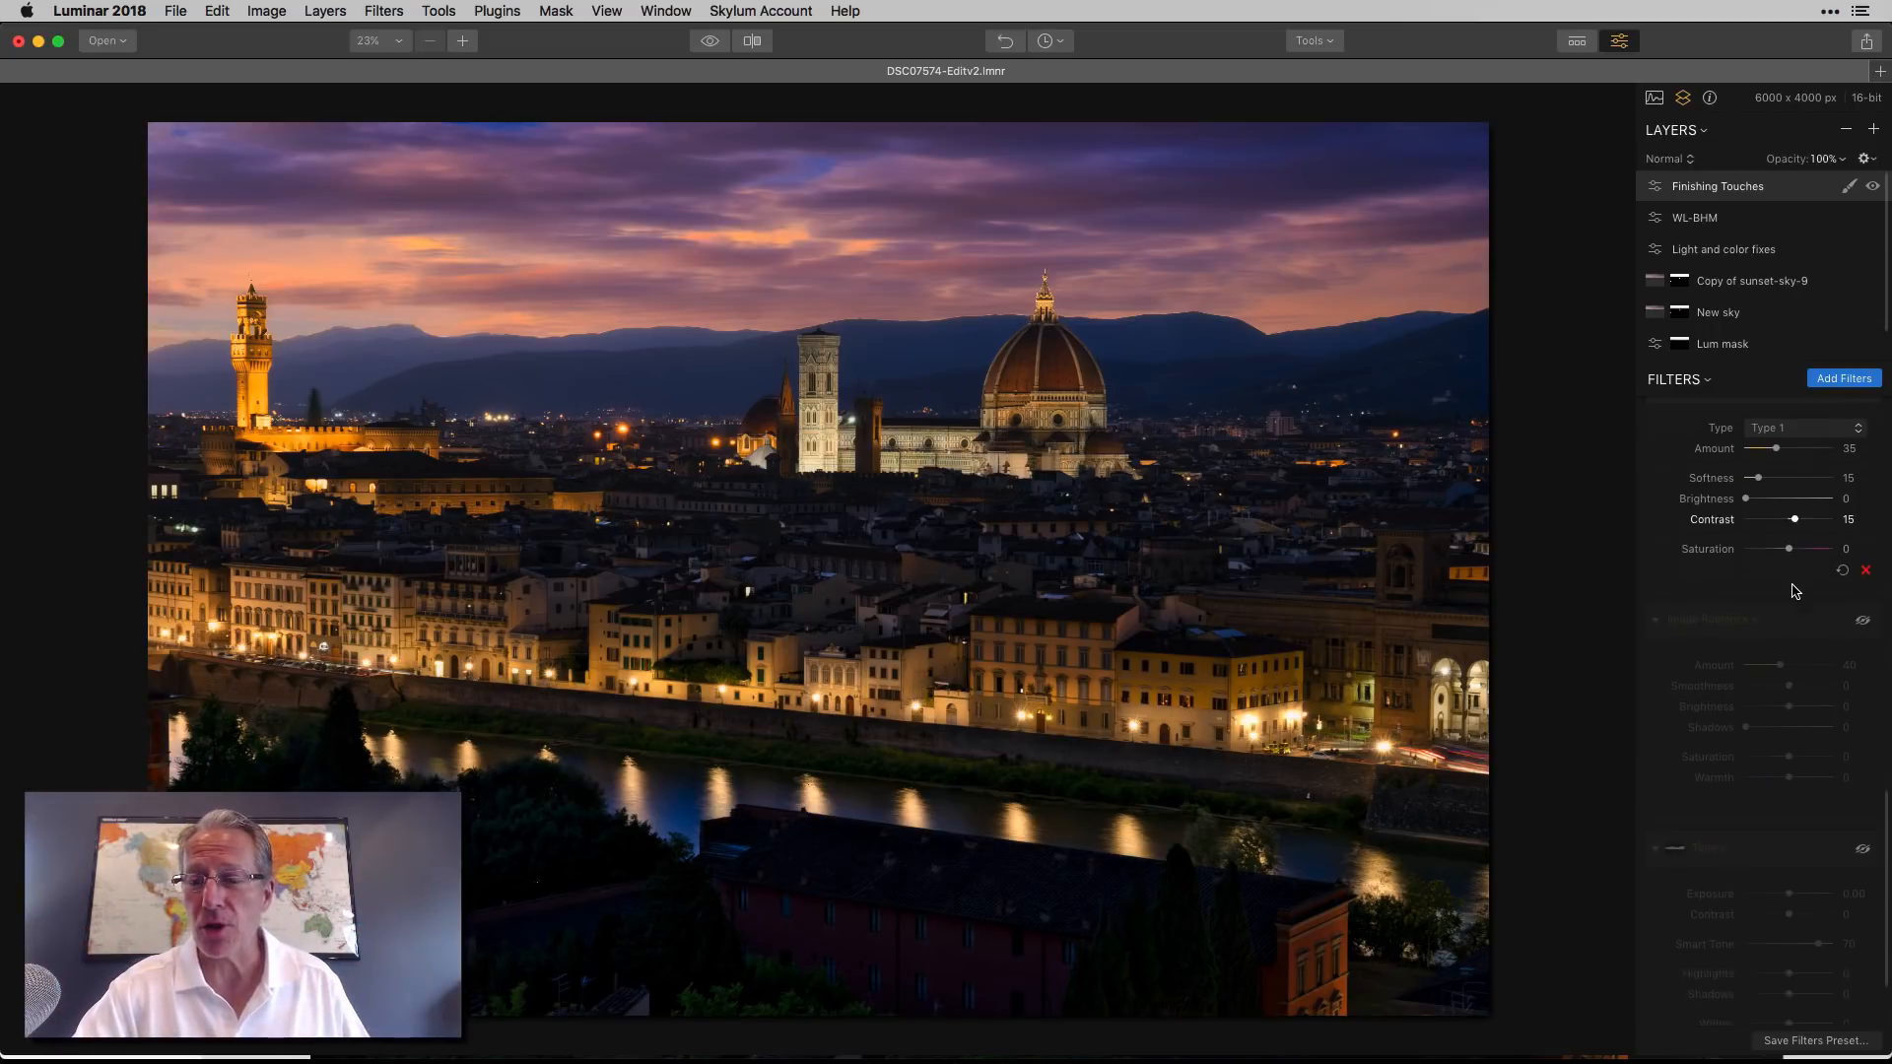
pyautogui.click(1863, 620)
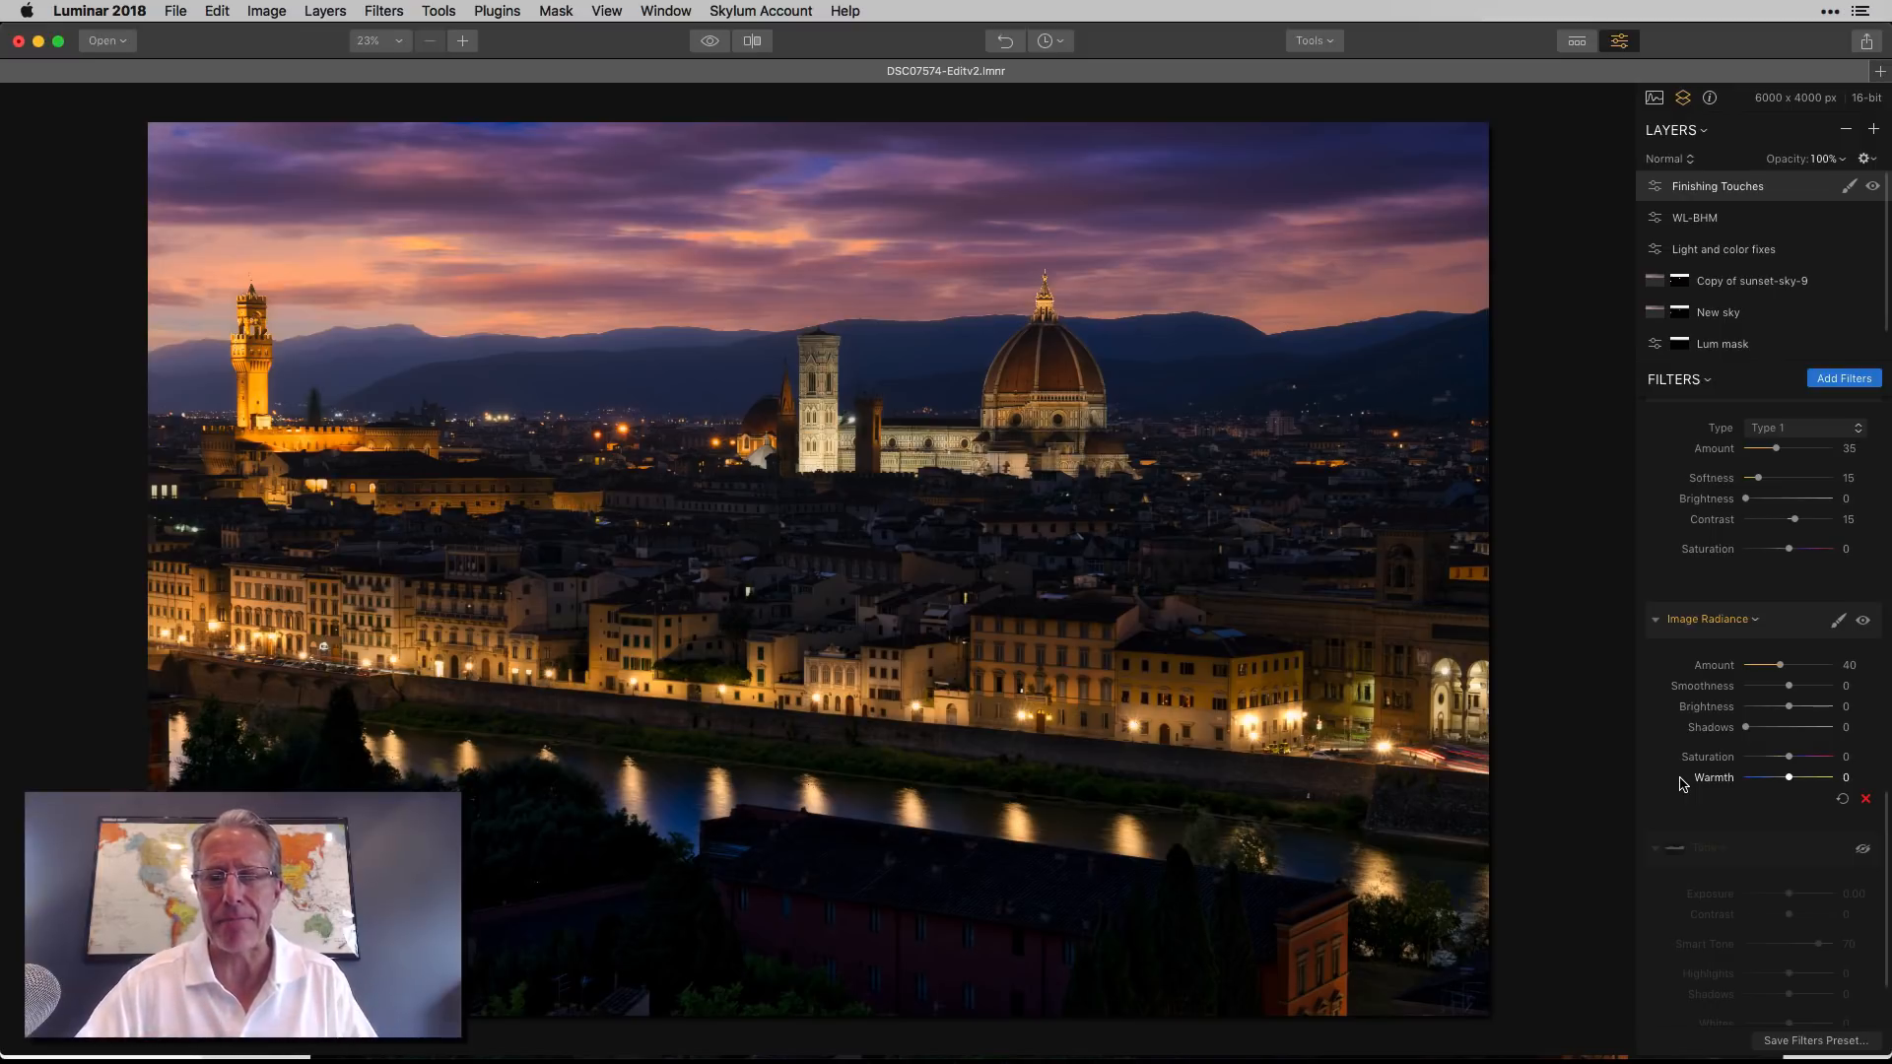
pyautogui.scroll(-3, 1682, 783)
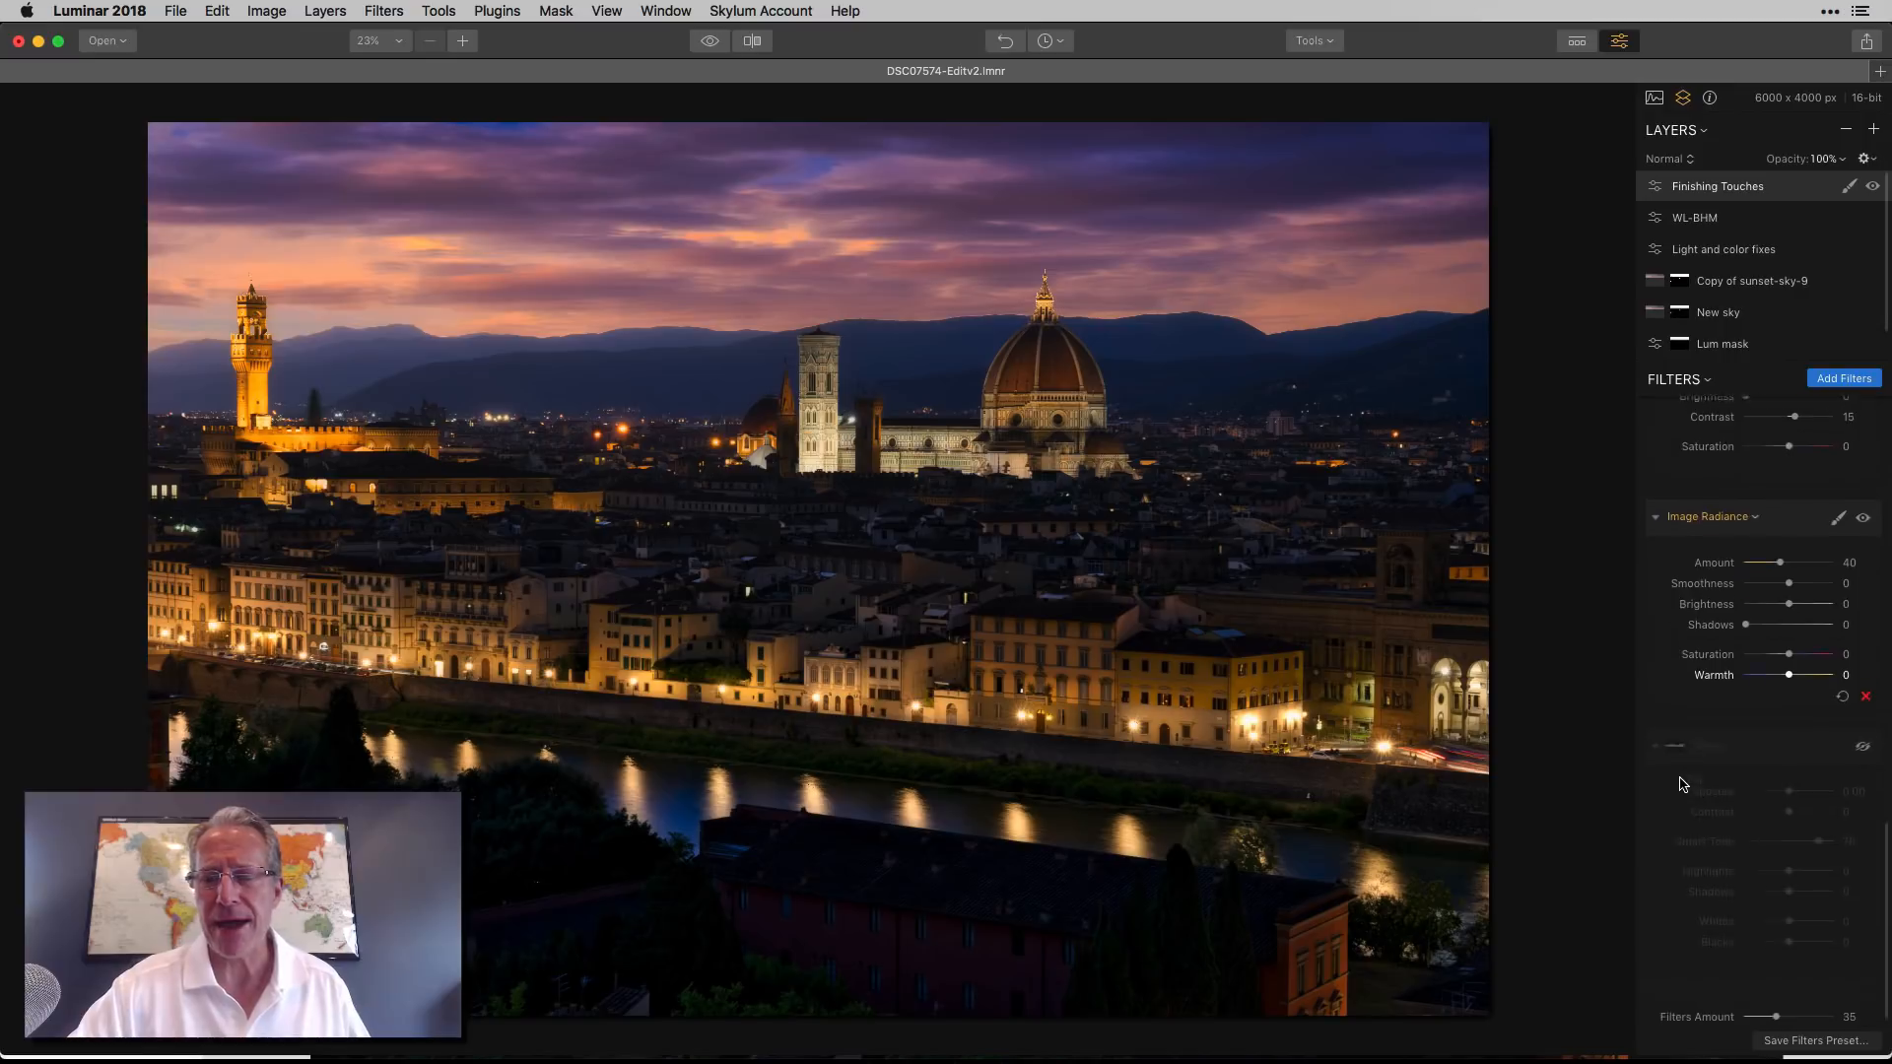
pyautogui.click(1863, 734)
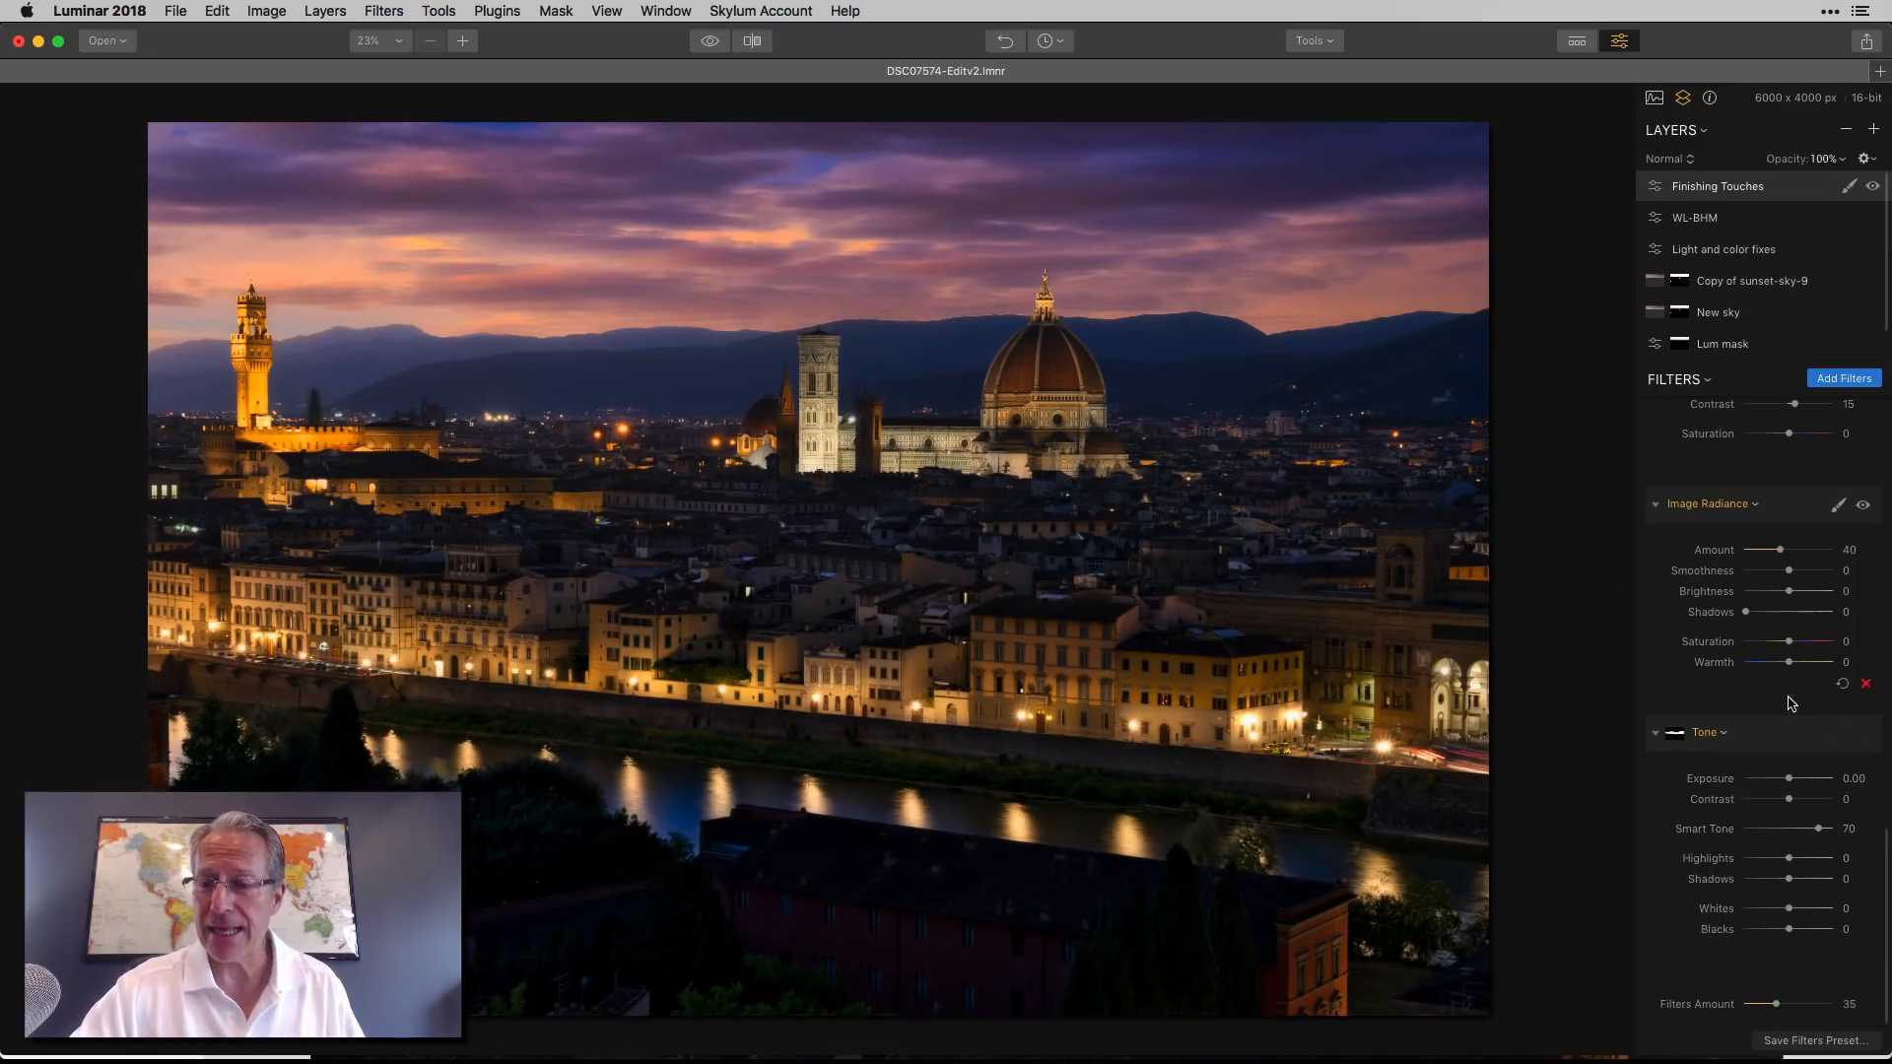
# Check the Tone filter's brushed mask with the mask overlay, and leave mask editing.
pyautogui.click(1838, 733)
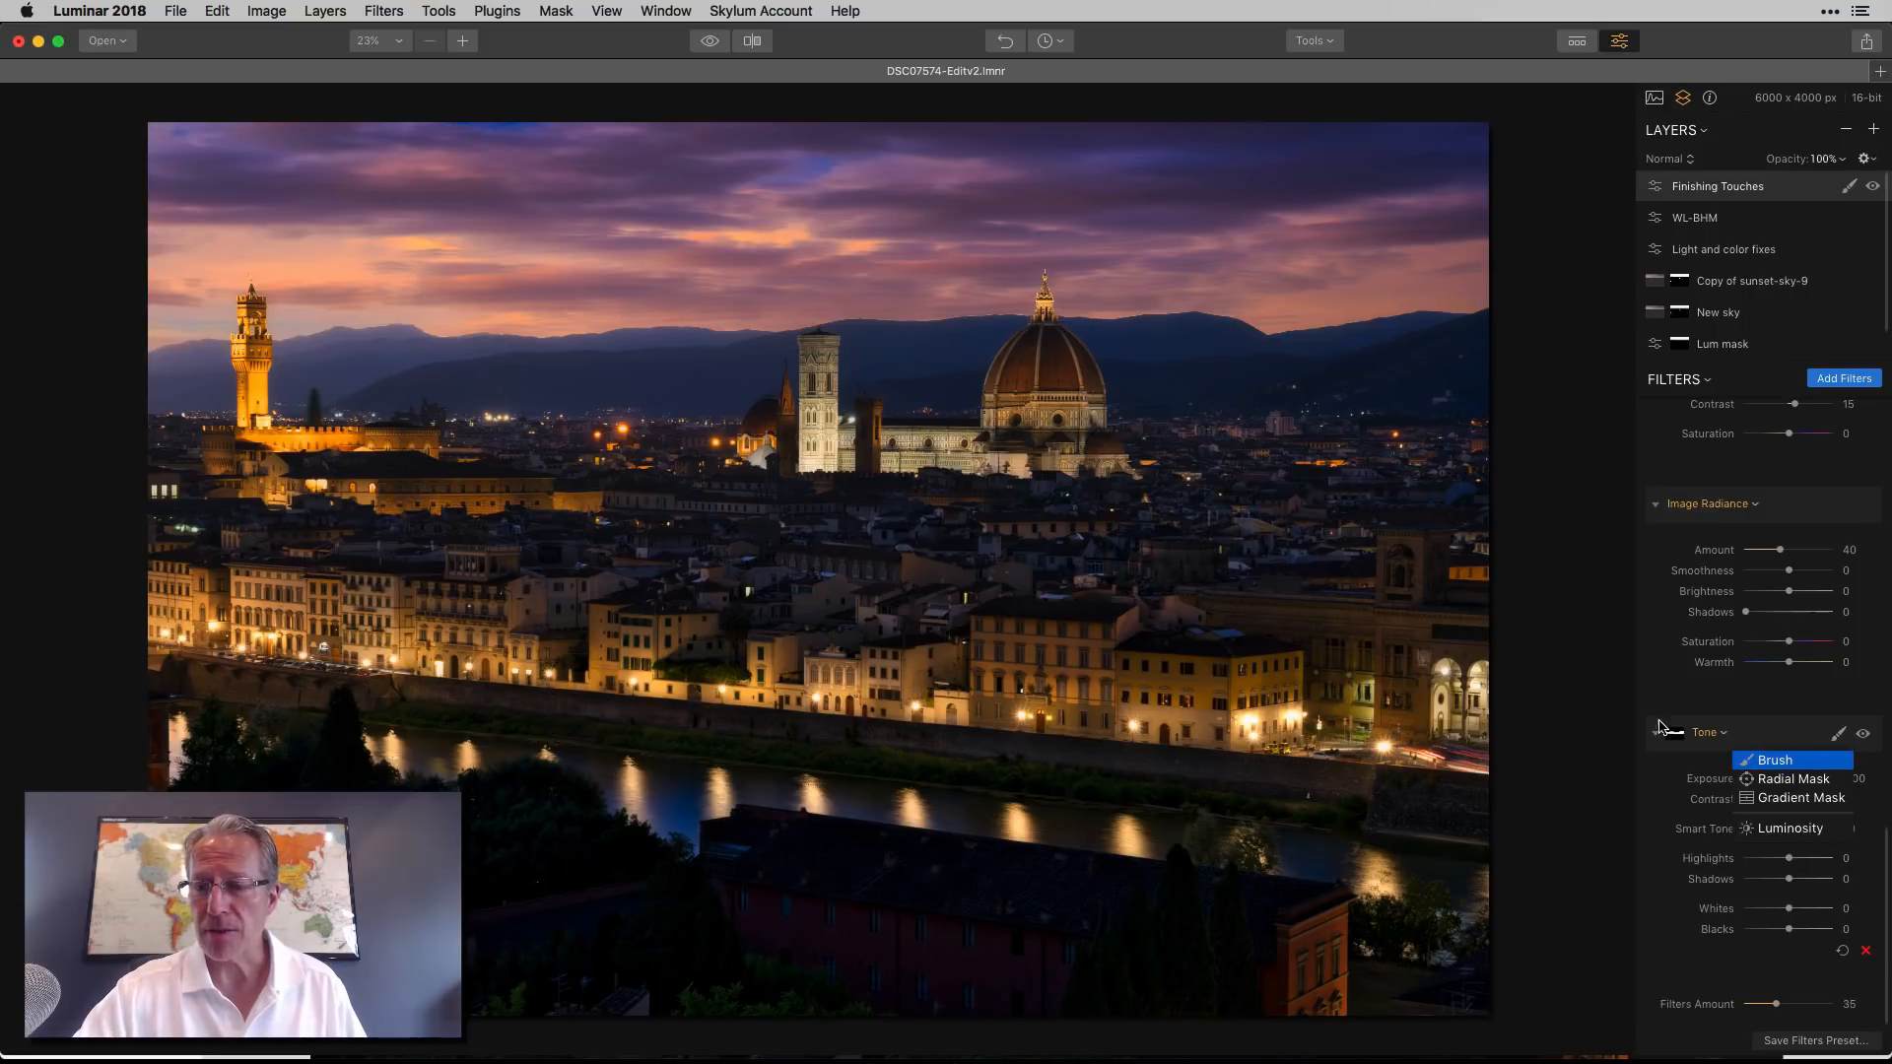
pyautogui.click(1774, 760)
pyautogui.click(182, 97)
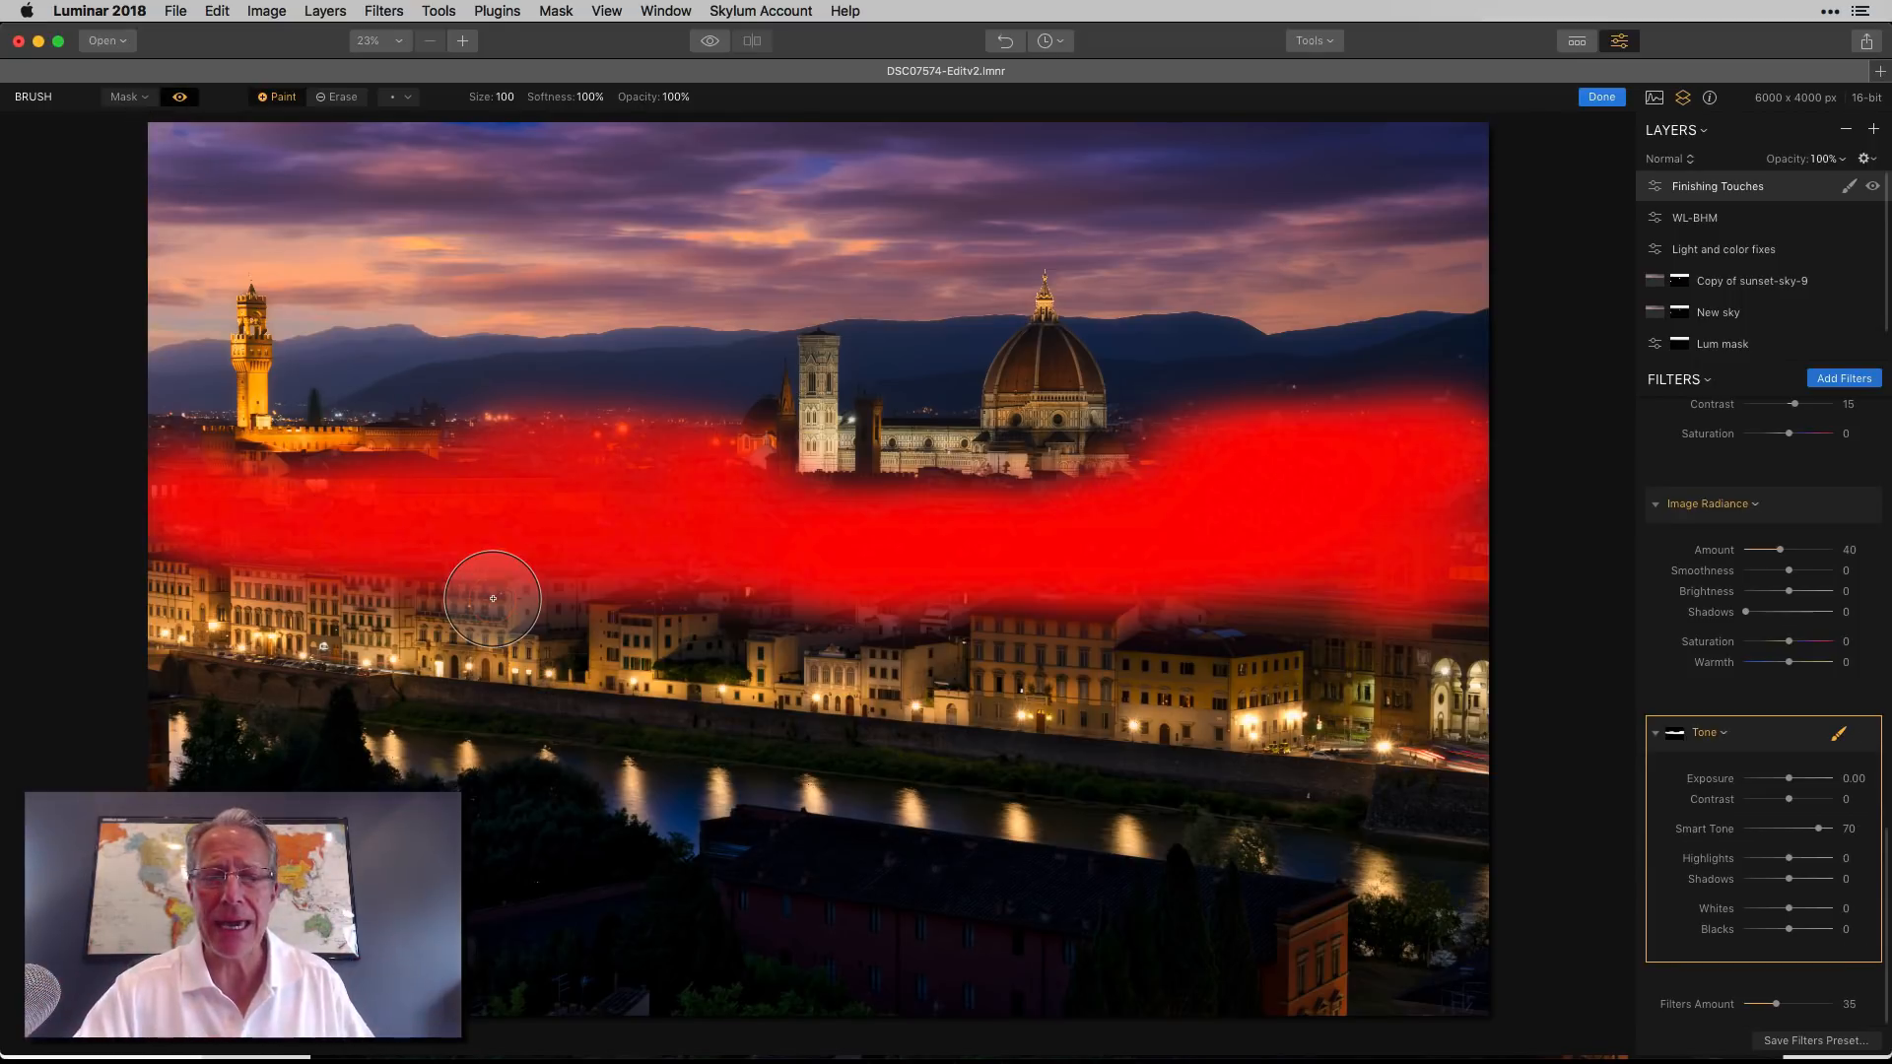
pyautogui.click(181, 98)
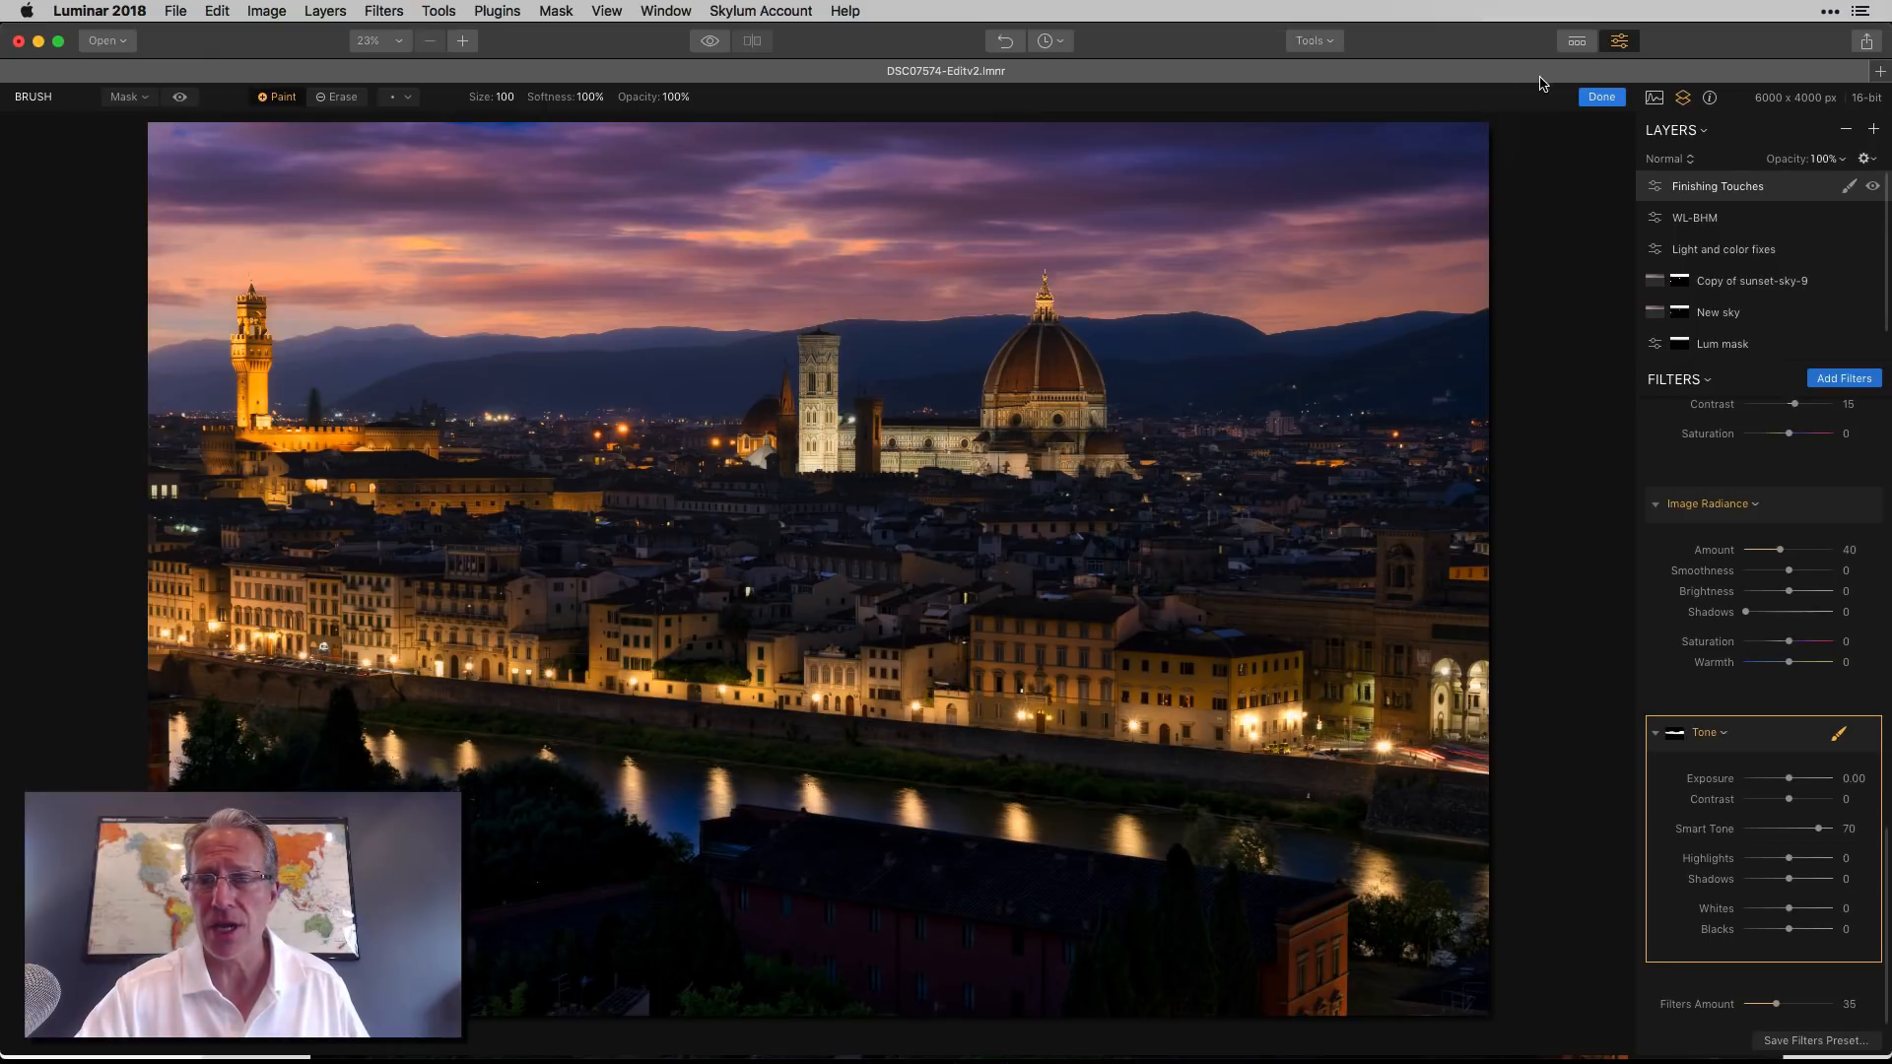
pyautogui.click(1602, 97)
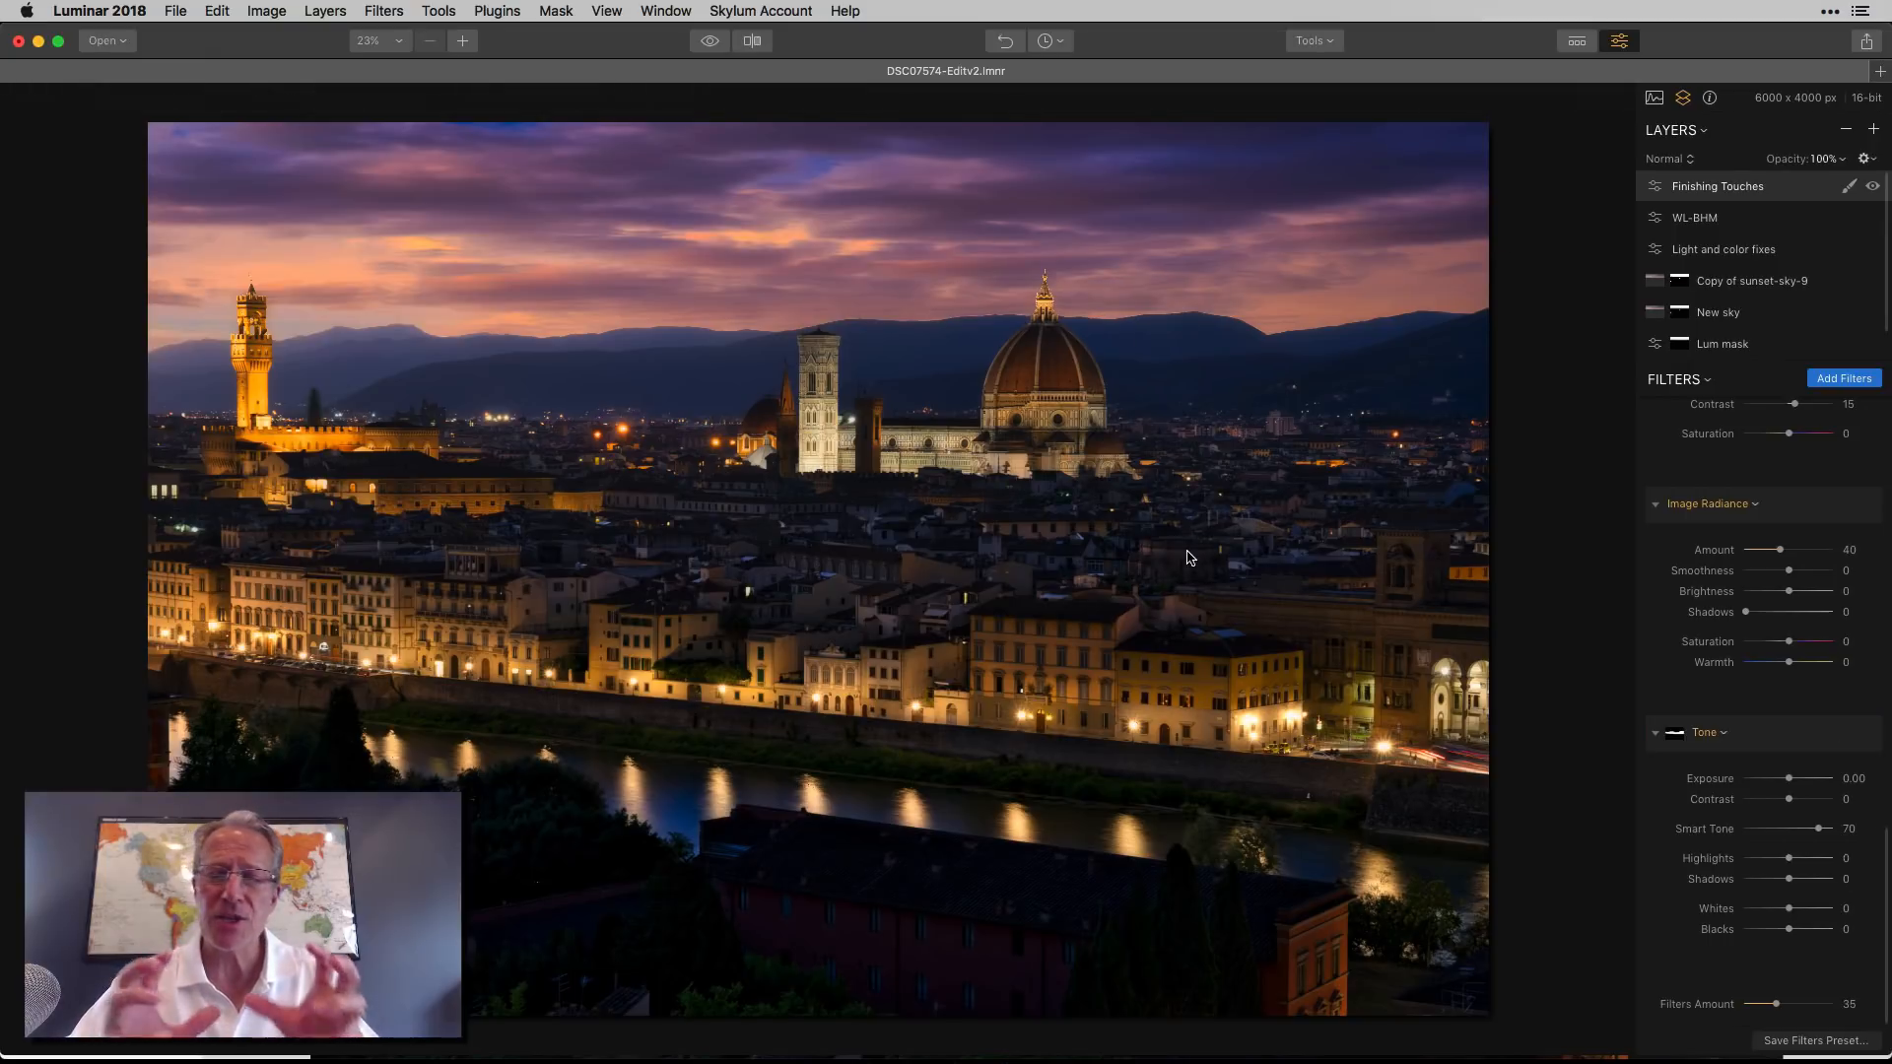
# Compare the image with the Finishing Touches layer's Tone filter off and on.
pyautogui.click(1863, 737)
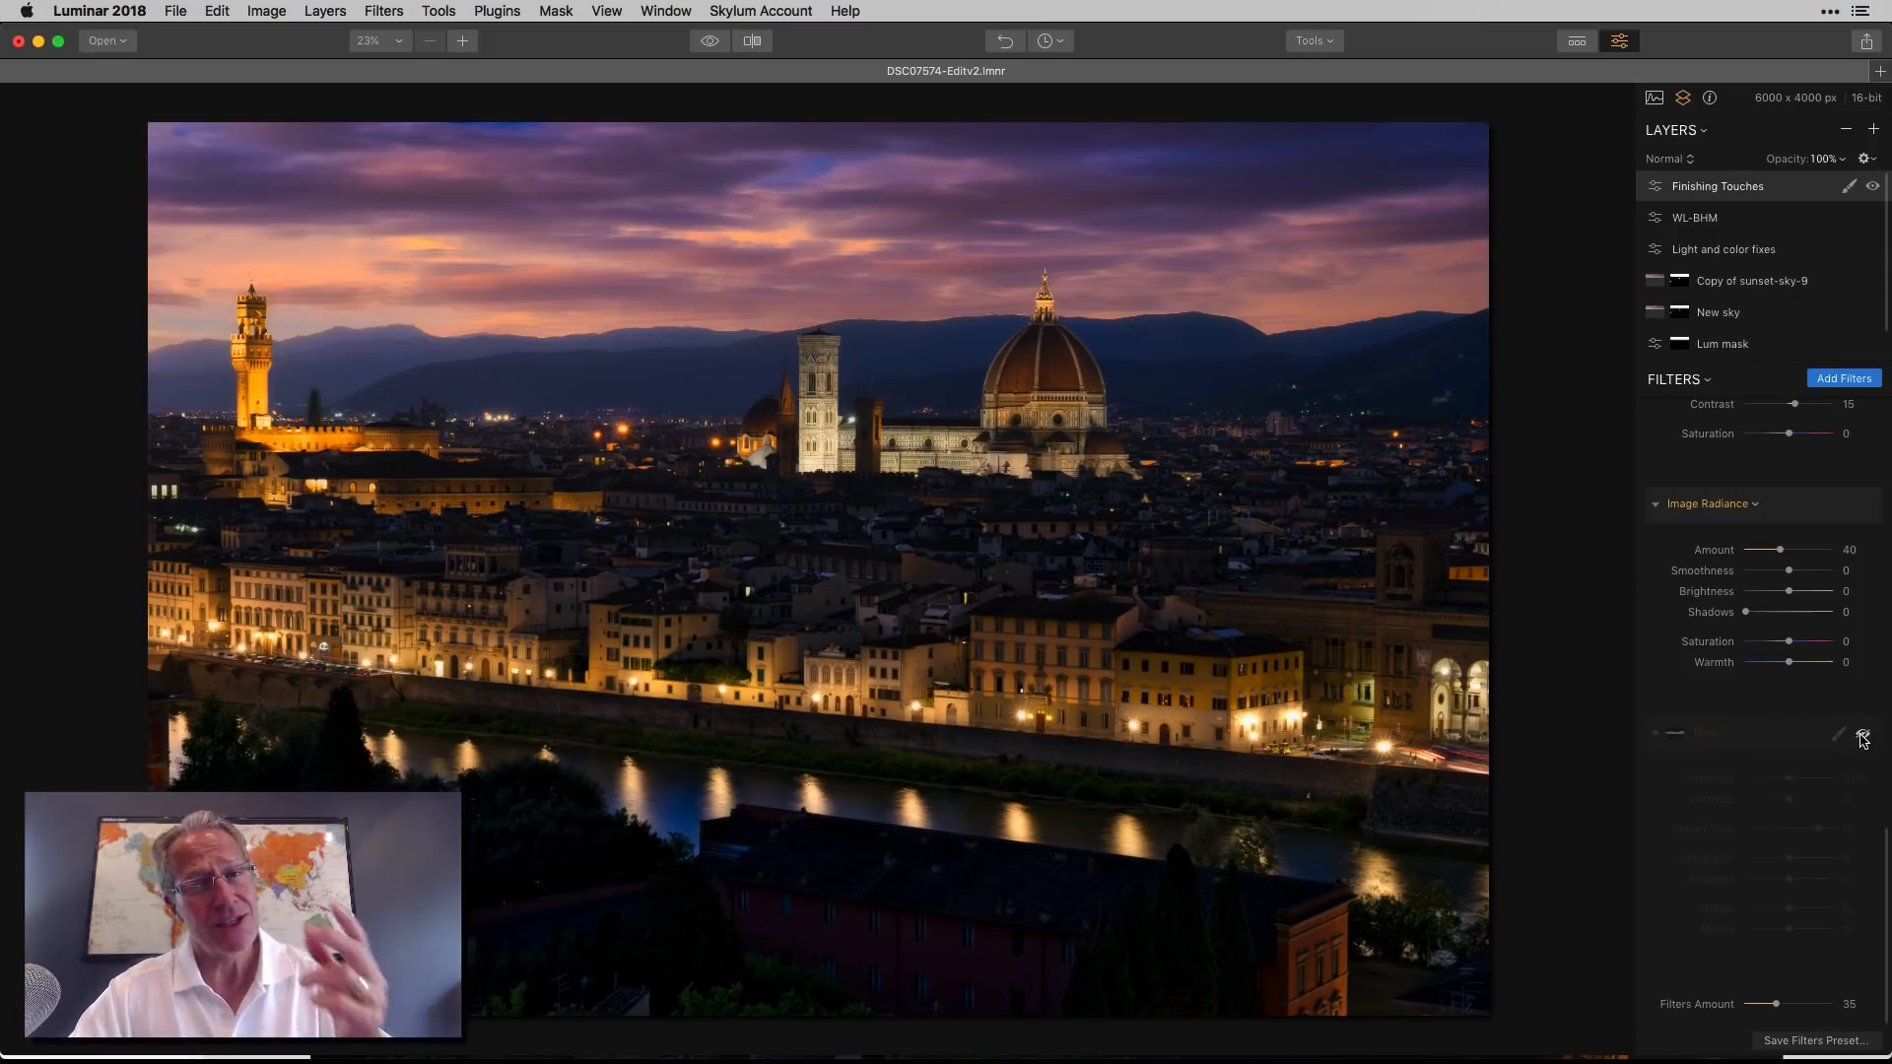
pyautogui.scroll(5, 1774, 576)
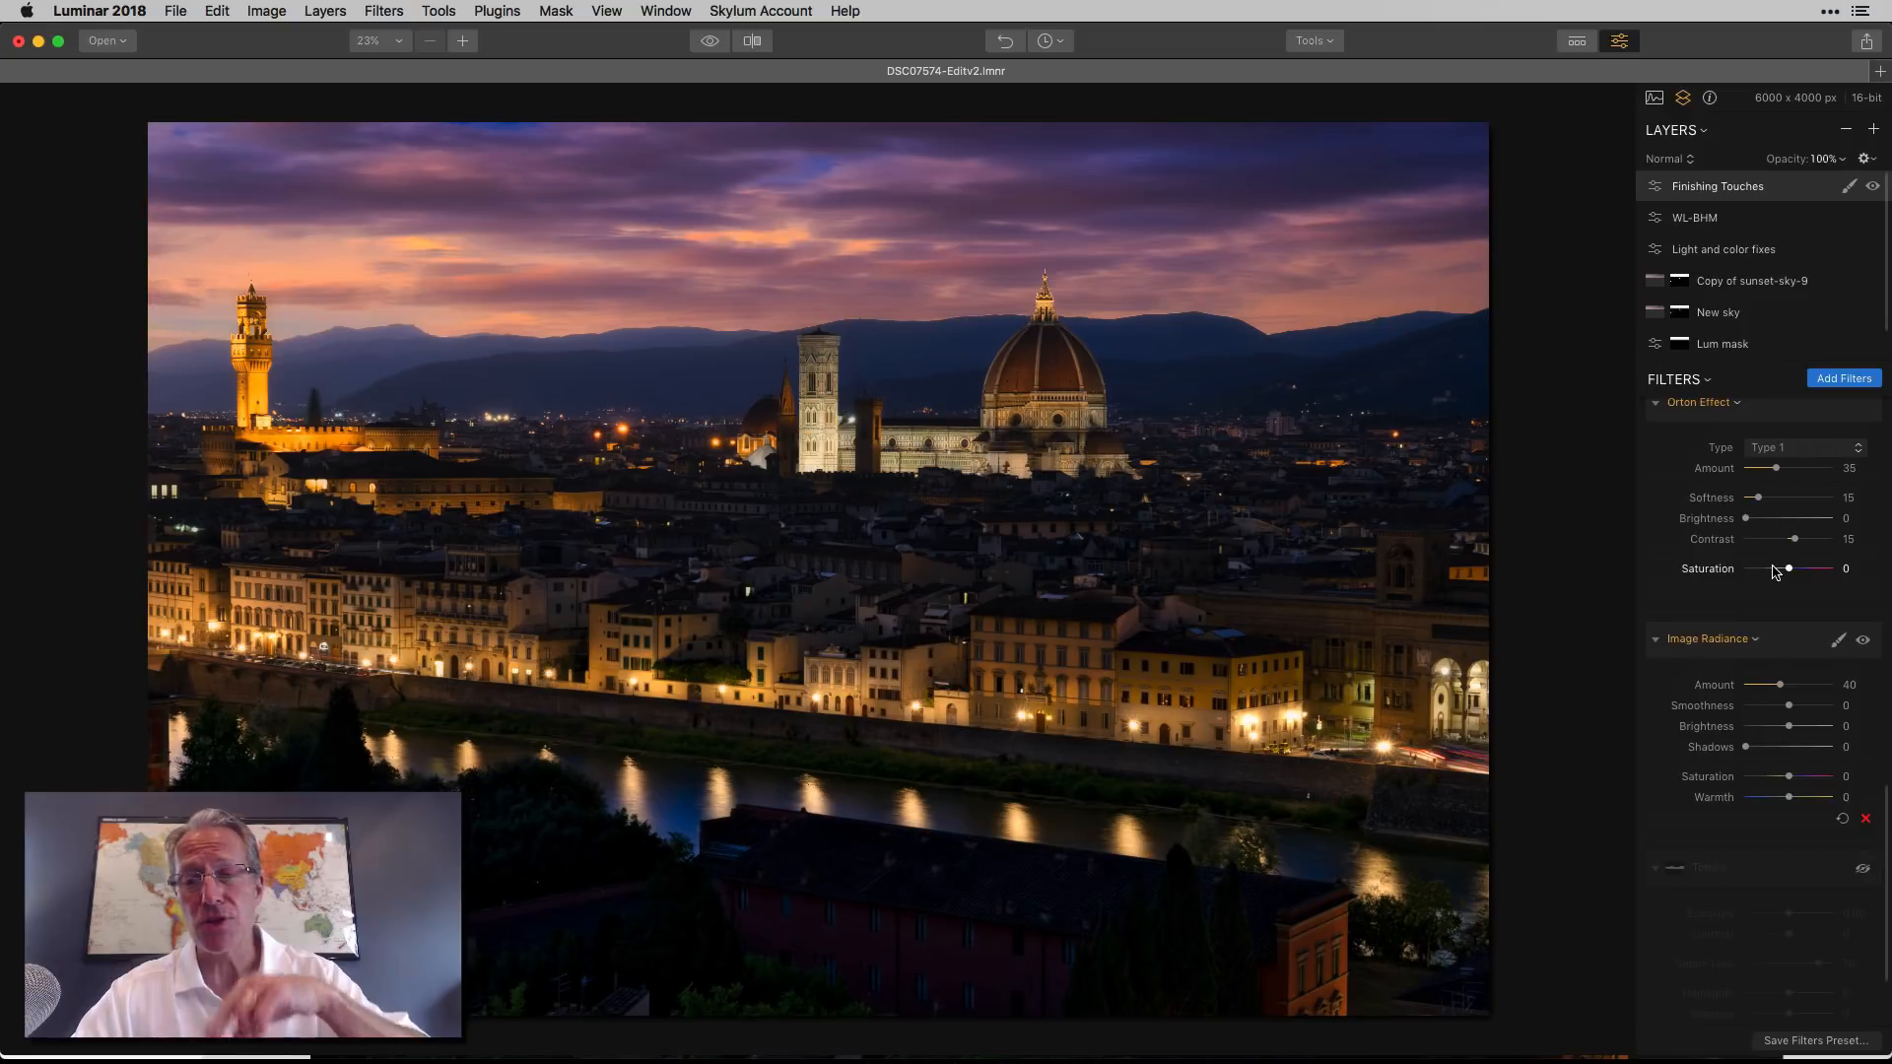
pyautogui.scroll(-5, 1774, 571)
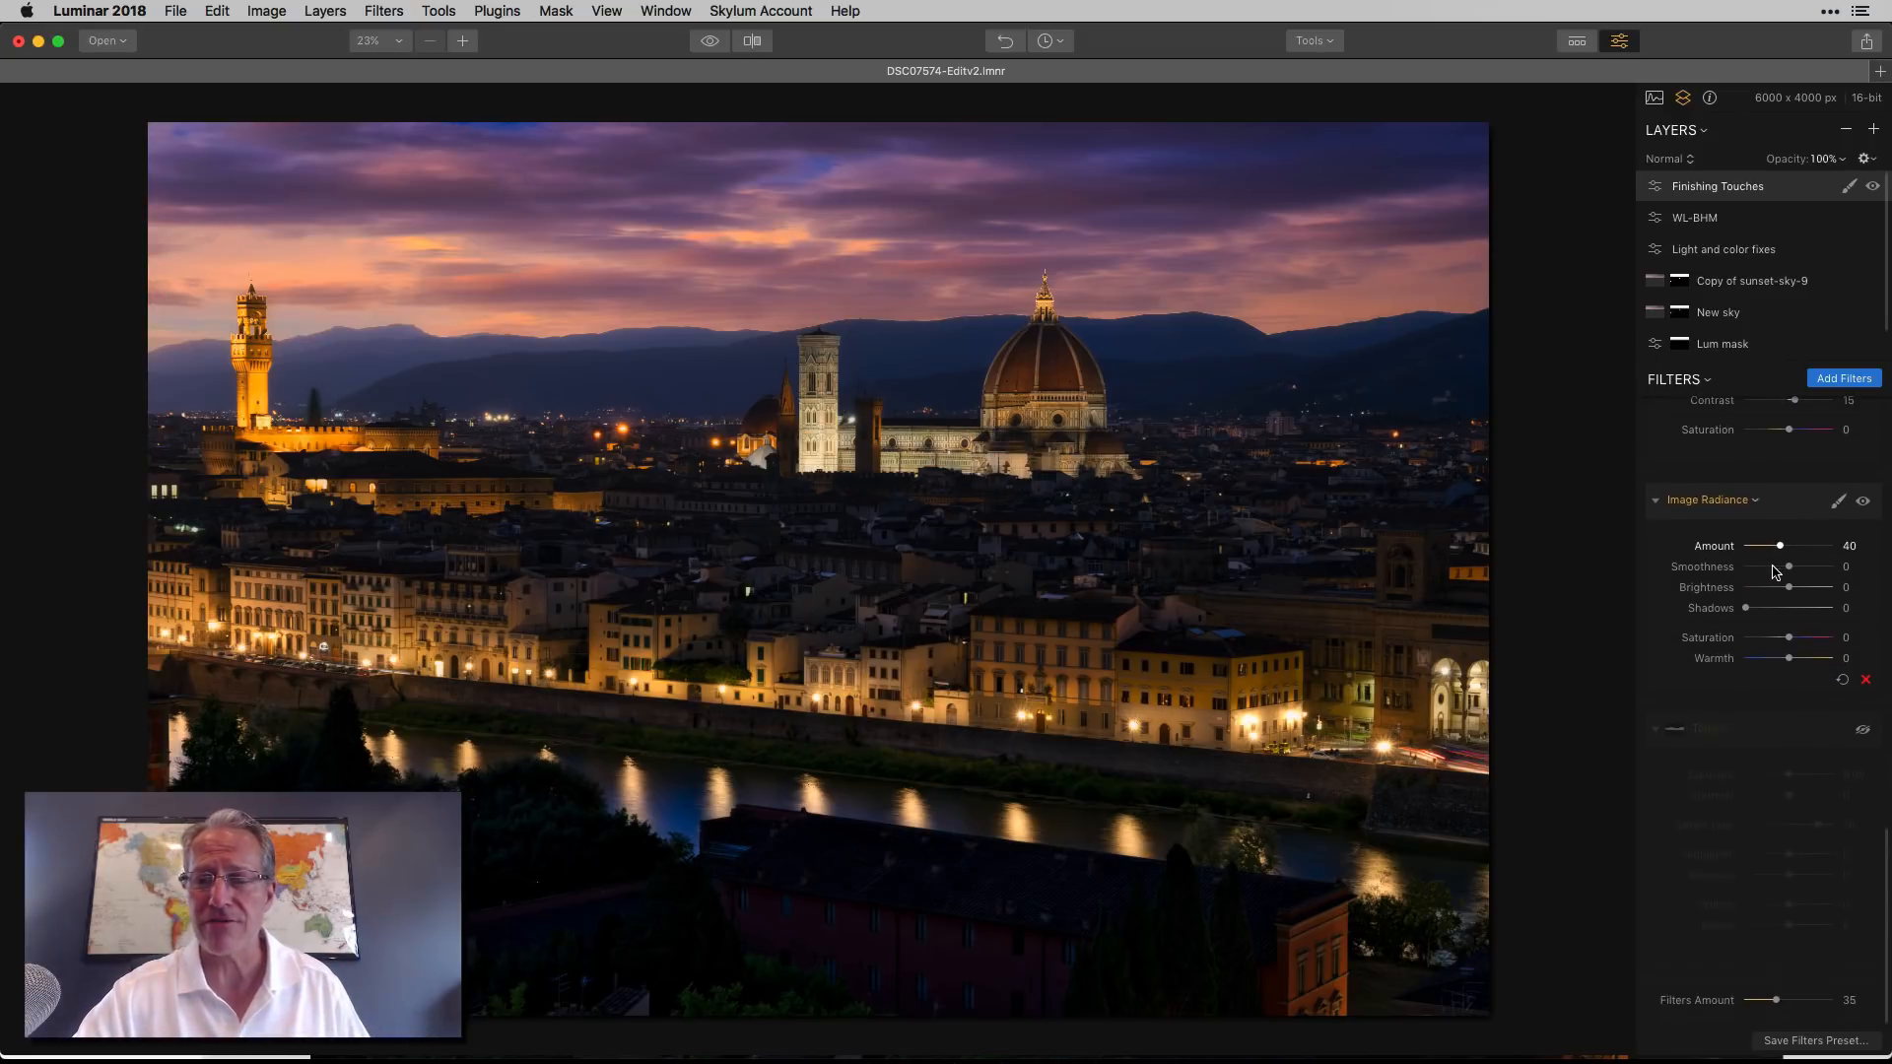
pyautogui.click(1862, 735)
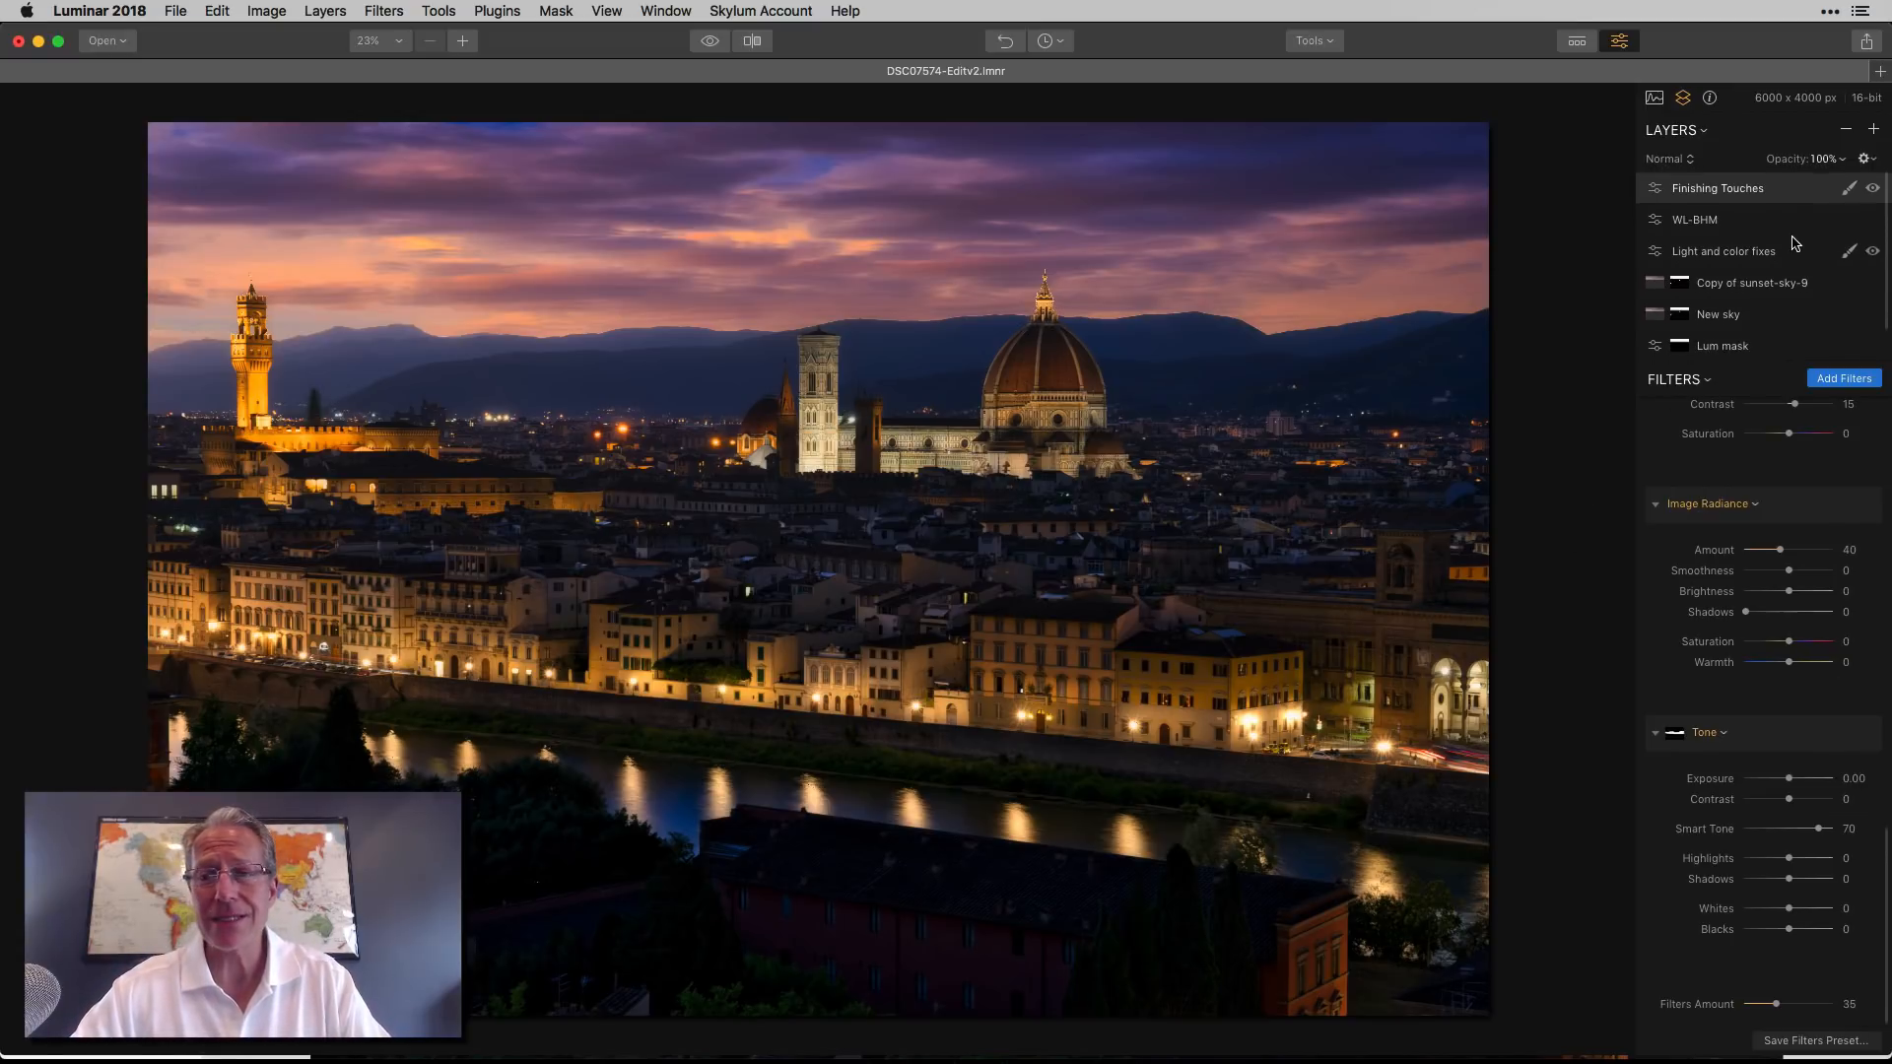
# Compare the original photo with the fully edited image several times, ending on the edited version.
pyautogui.click(714, 45)
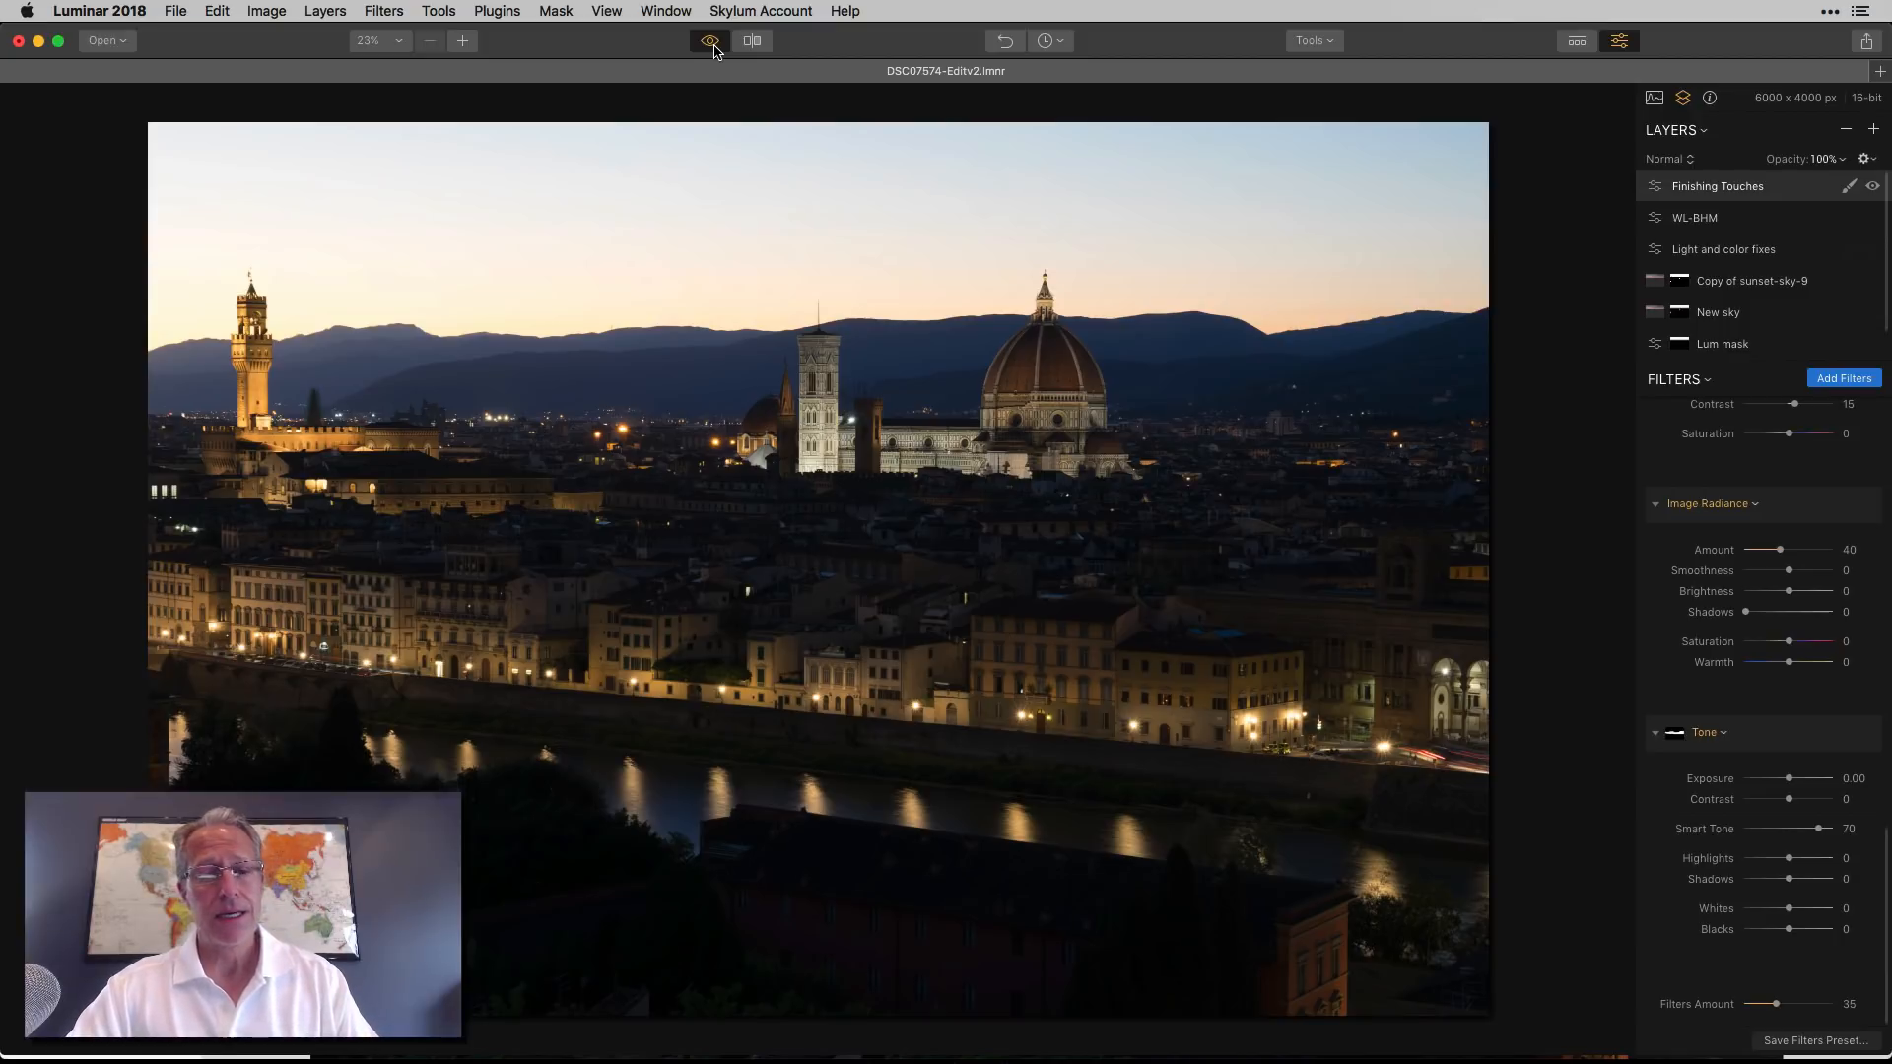
pyautogui.click(713, 45)
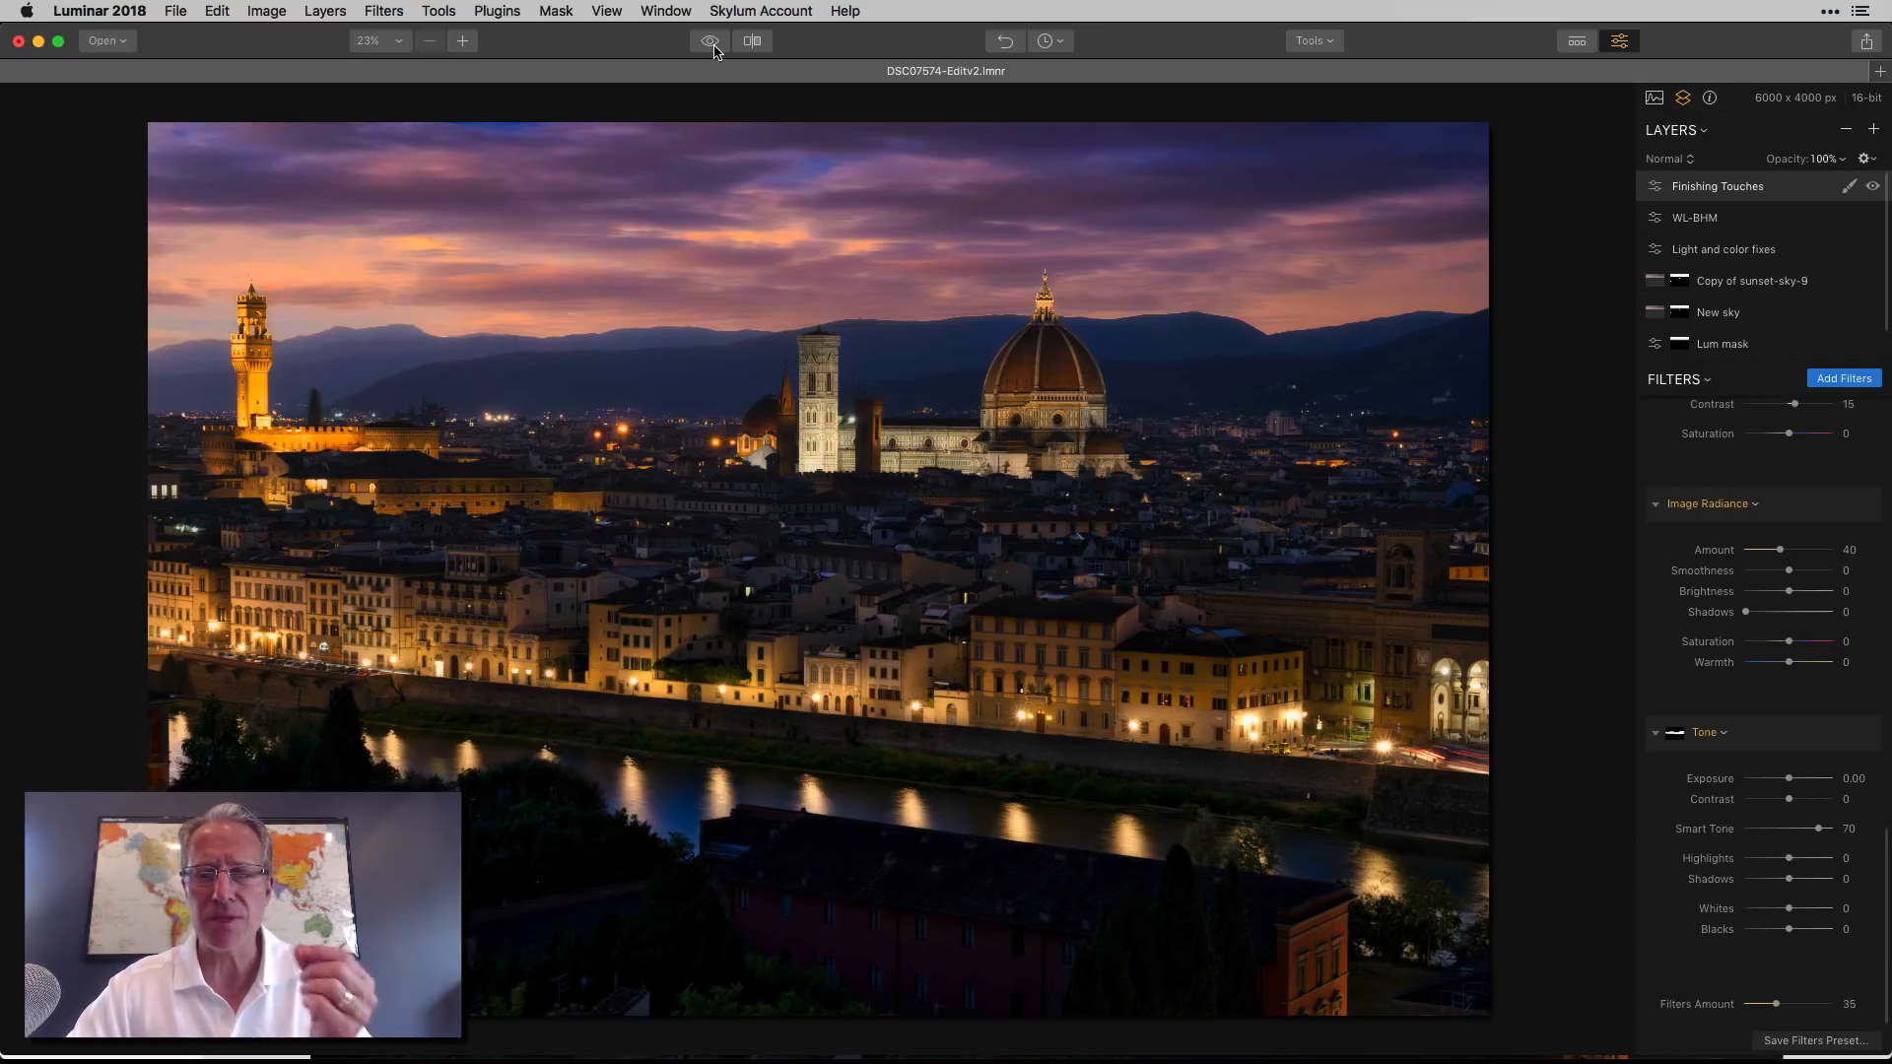
pyautogui.click(713, 45)
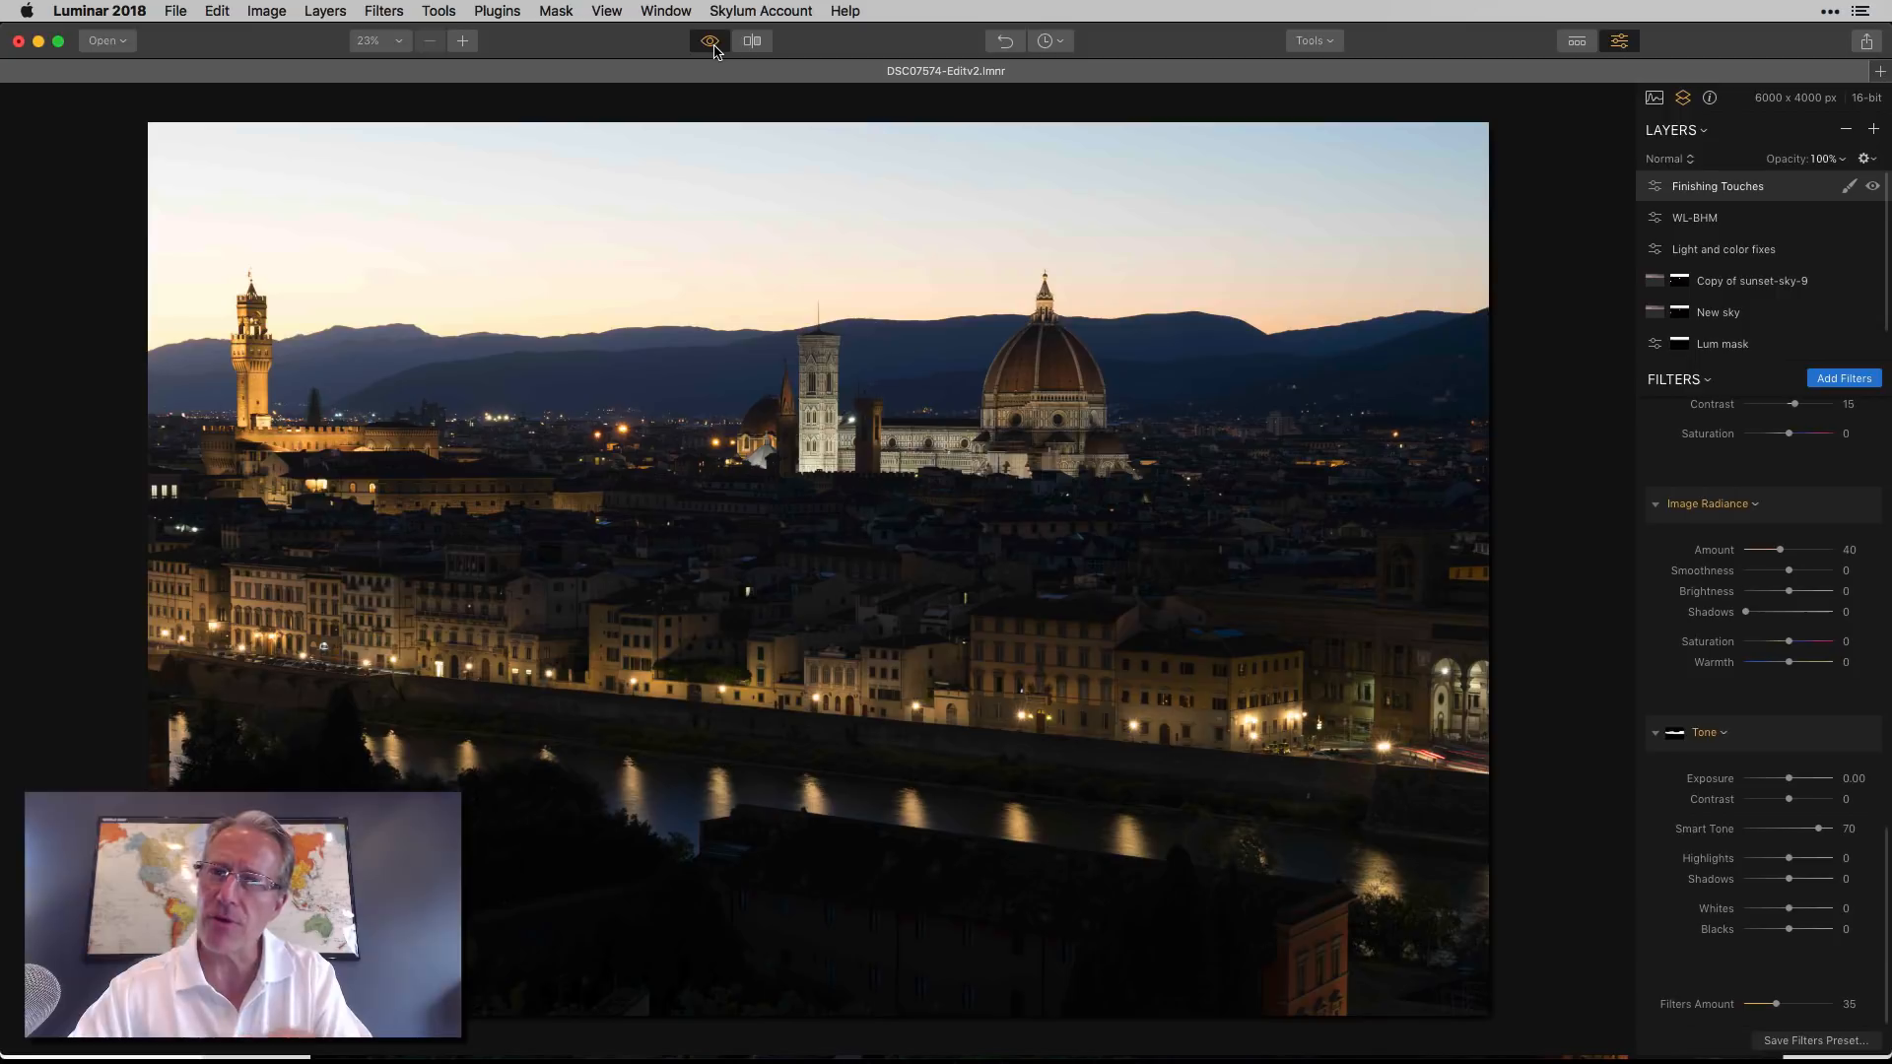
pyautogui.click(714, 47)
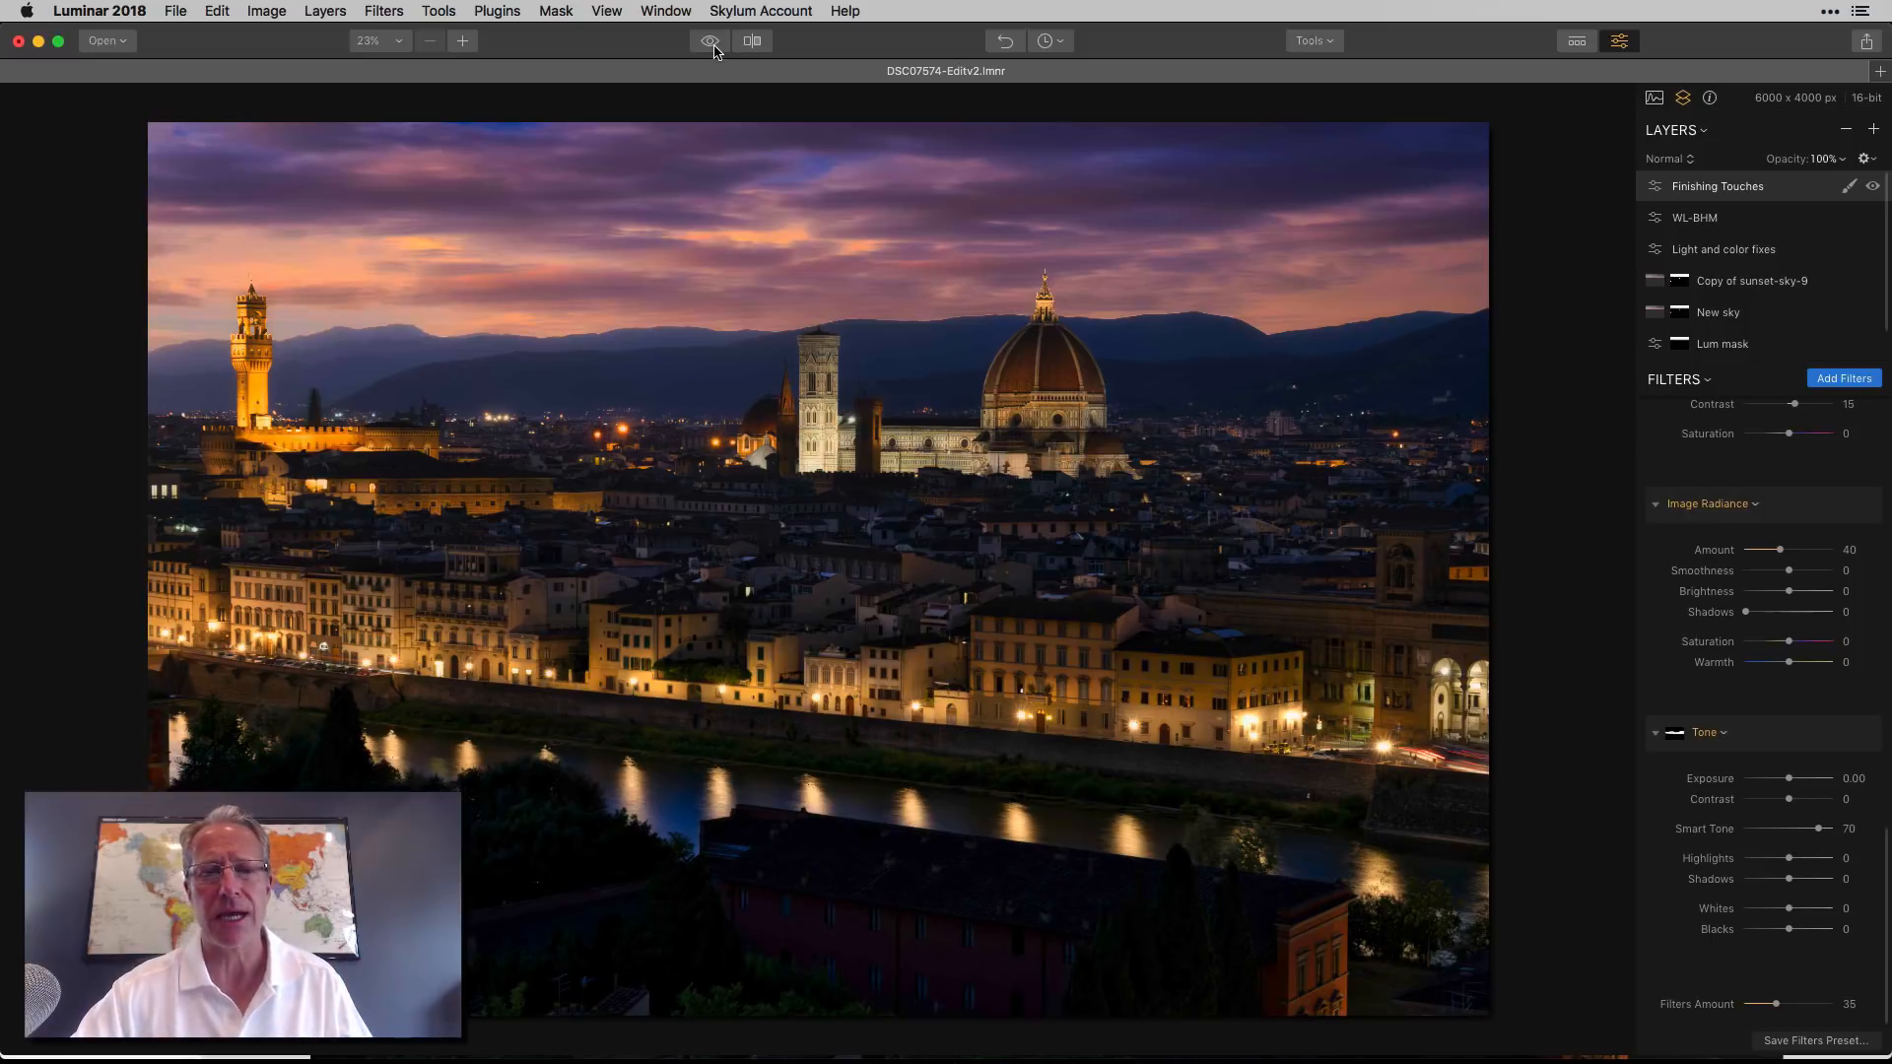
pyautogui.click(713, 48)
pyautogui.click(713, 47)
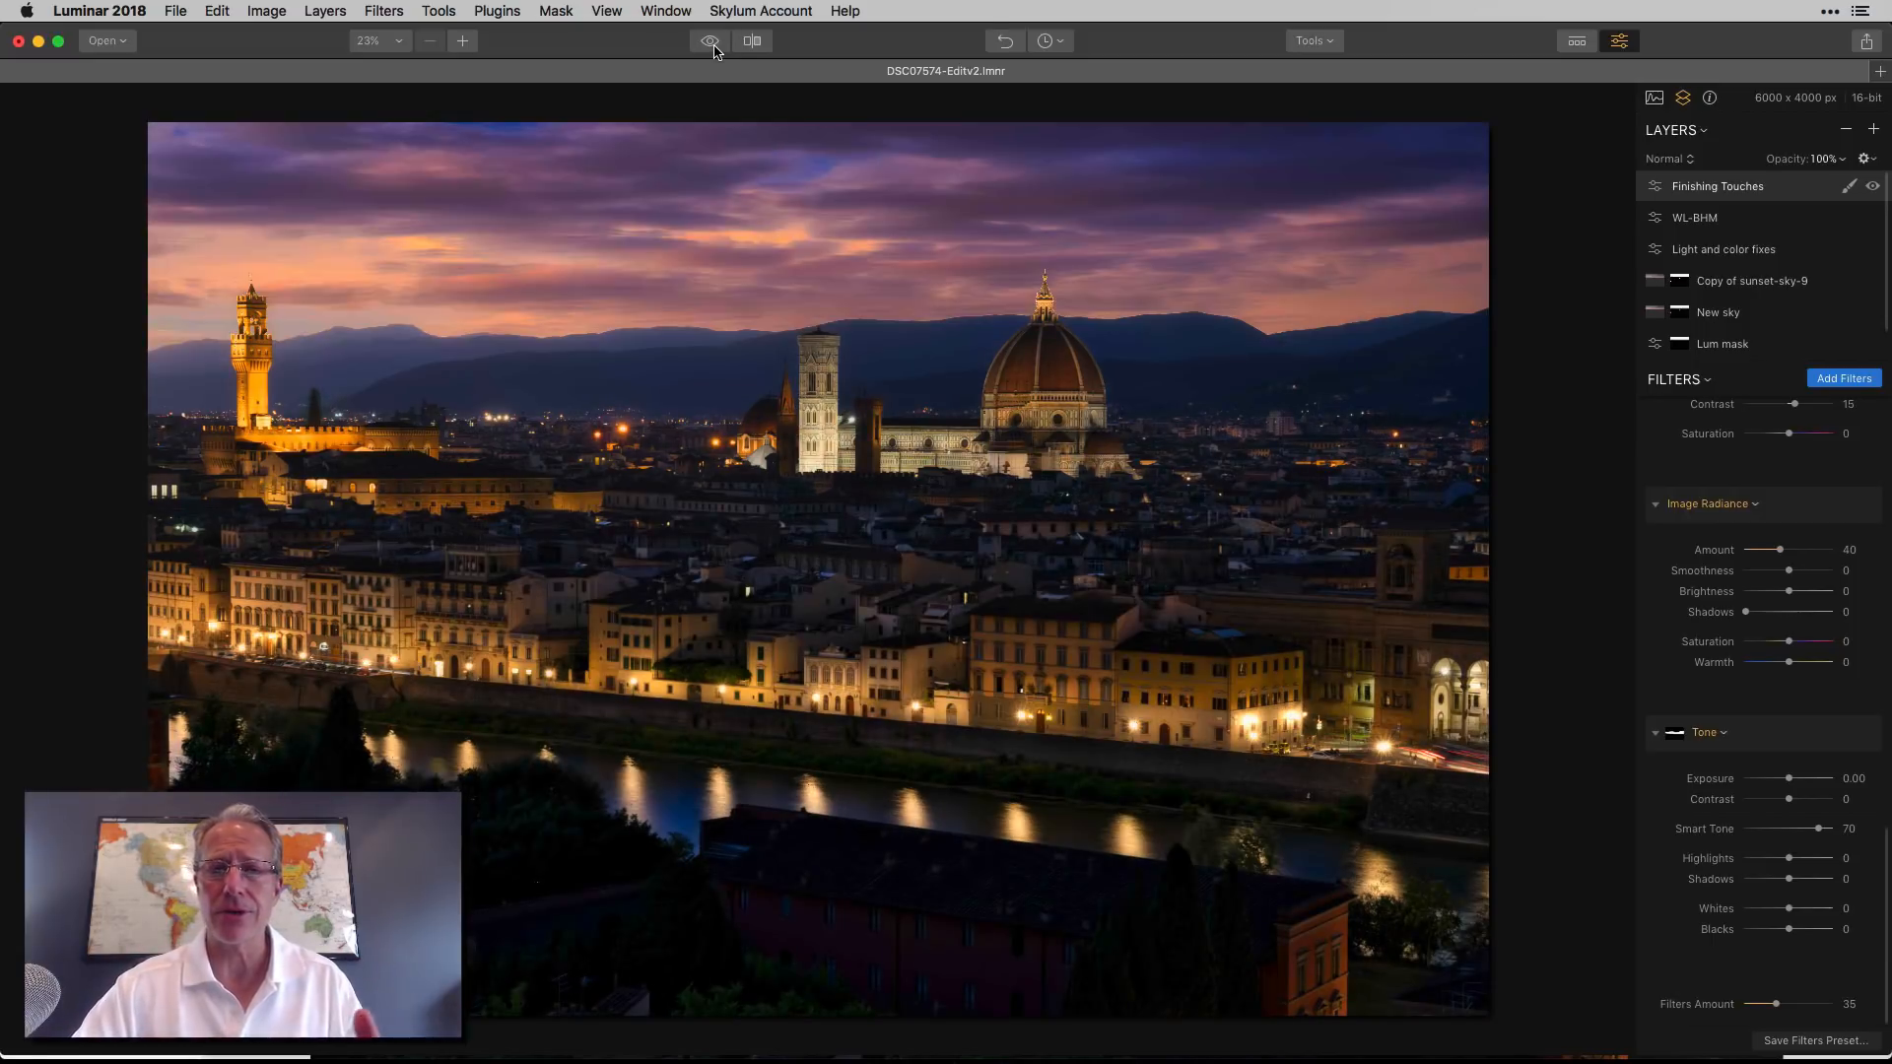